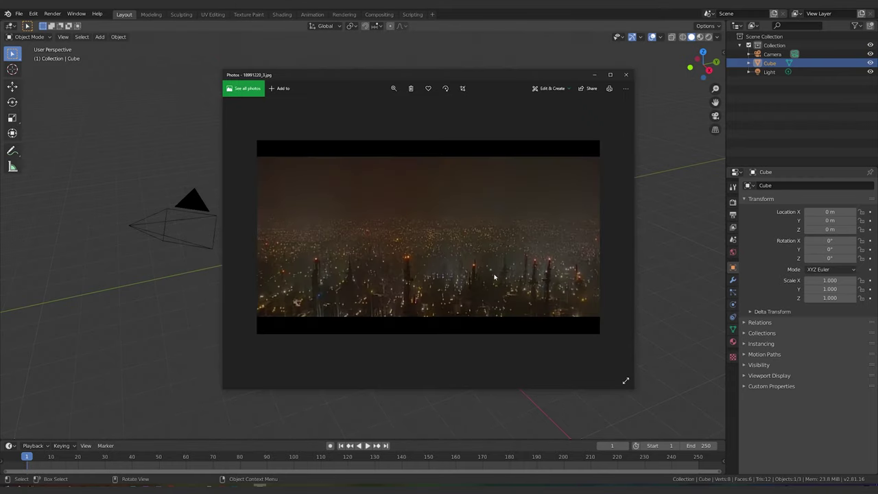
# Step: View the reference images of the night city and the orange desert skyline, and close the photo viewer
pyautogui.click(242, 239)
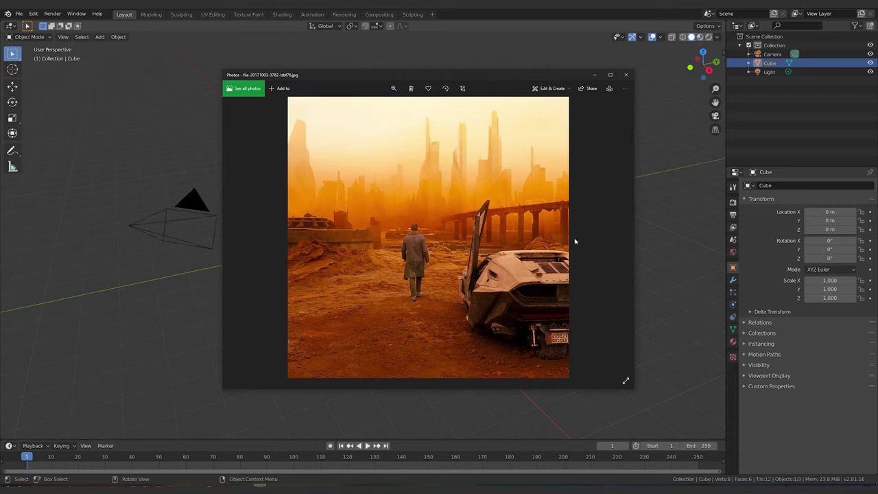
pyautogui.click(625, 74)
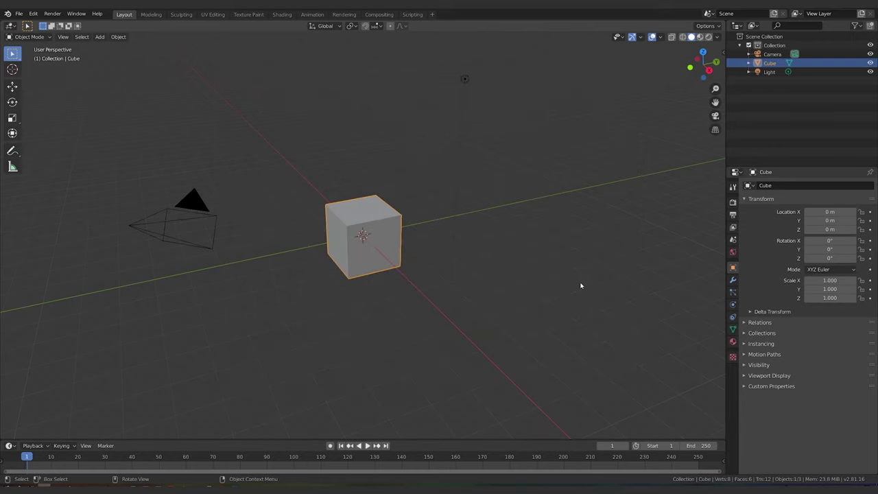
pyautogui.moveTo(580, 284); pyautogui.dragTo(575, 281, button='middle')
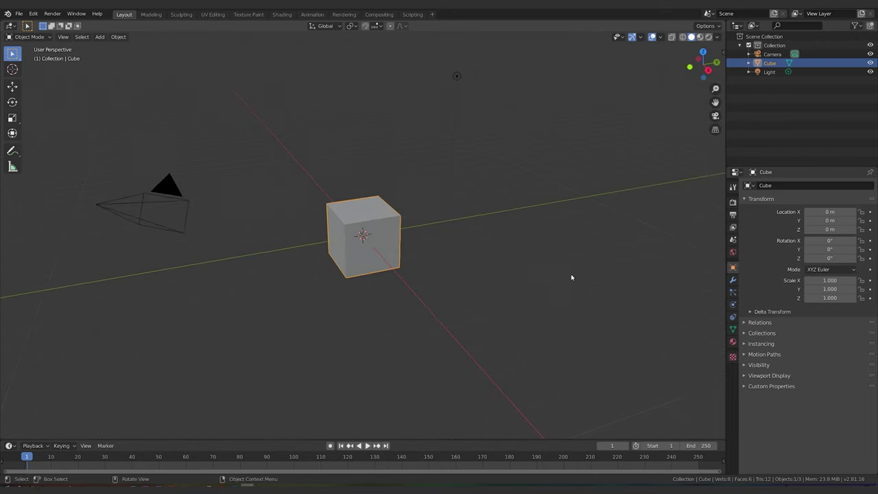
pyautogui.keyDown('shift'); pyautogui.moveTo(451, 263); pyautogui.dragTo(483, 253, button='middle'); pyautogui.keyUp('shift')
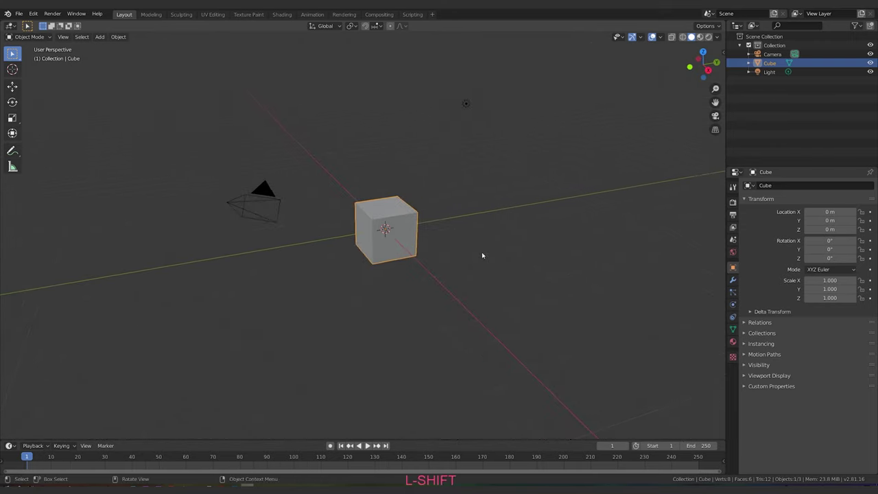
pyautogui.moveTo(561, 257); pyautogui.dragTo(540, 257, button='middle')
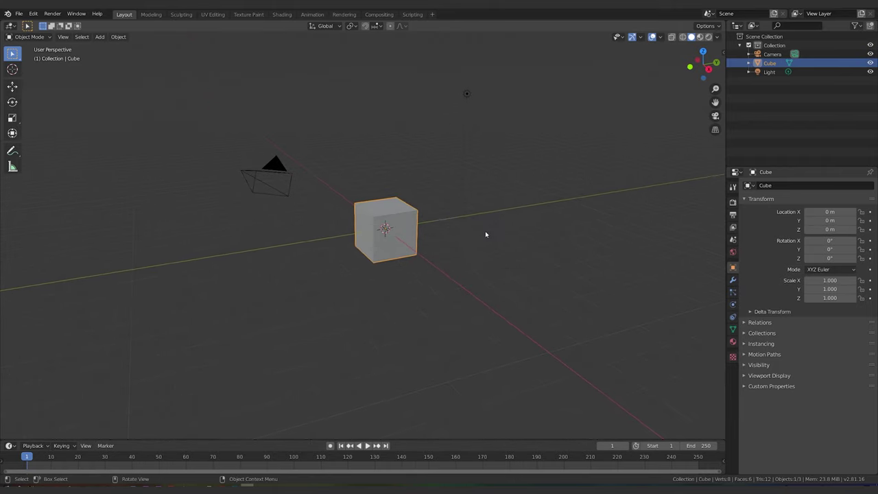
pyautogui.moveTo(539, 249)
pyautogui.mouseDown(button='middle')
pyautogui.moveTo(551, 245)
pyautogui.moveTo(527, 259)
pyautogui.mouseUp(button='middle')
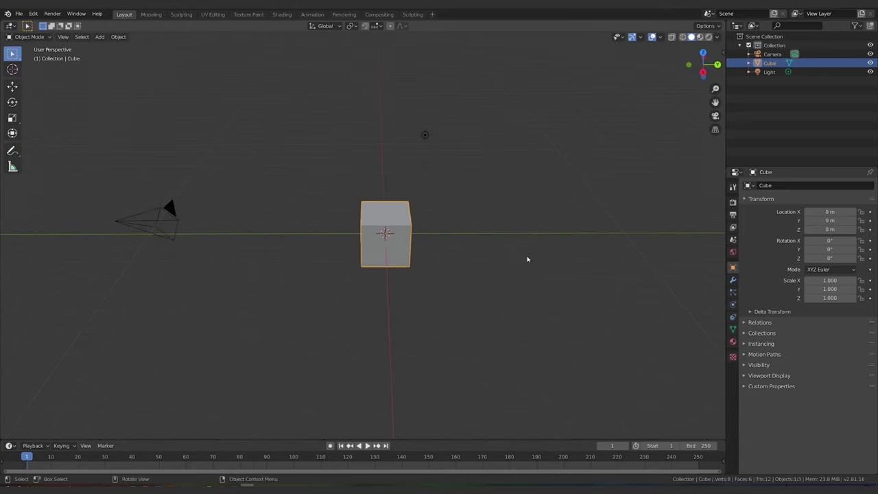
pyautogui.moveTo(410, 277); pyautogui.dragTo(438, 263, button='middle')
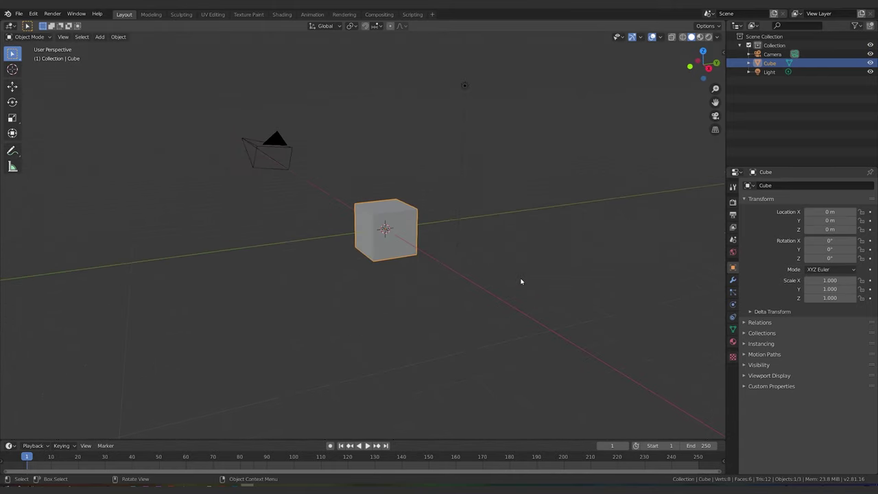
pyautogui.moveTo(525, 224); pyautogui.dragTo(524, 229, button='middle')
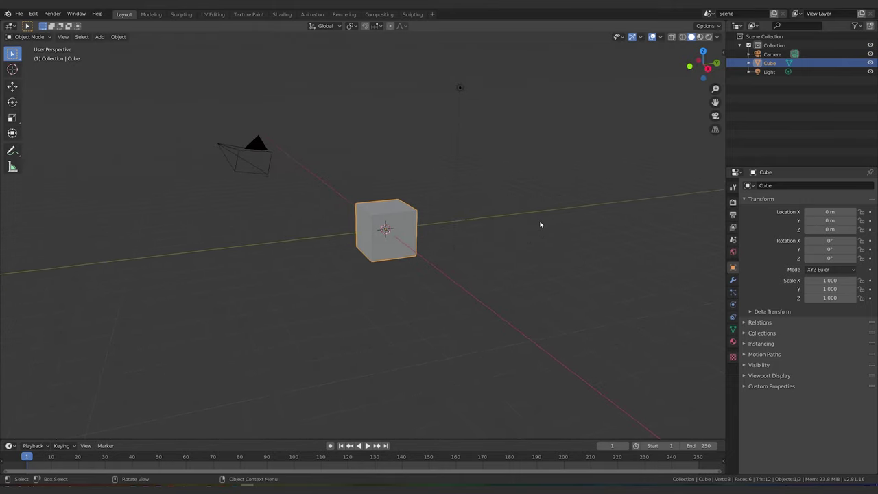
# Step: Delete all default objects from the scene: the camera, the cube and the light
pyautogui.press('a')
pyautogui.press('x')
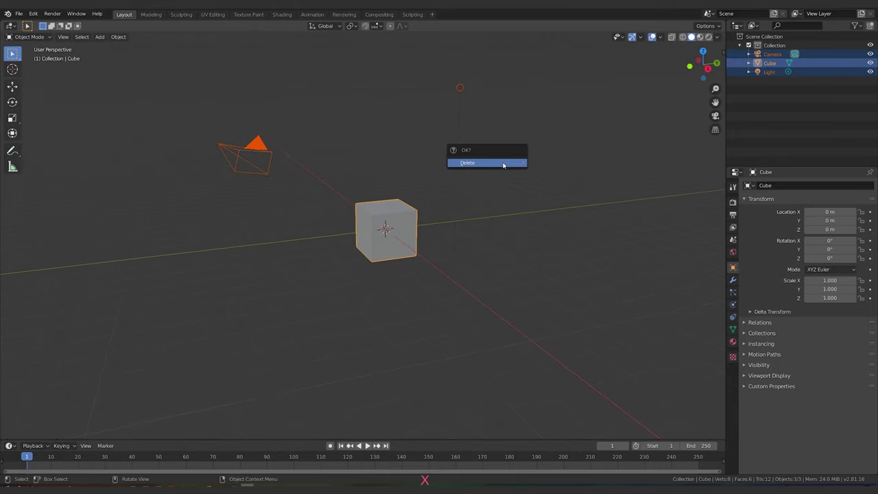
pyautogui.click(504, 163)
pyautogui.hotkey('shift', 'a')
pyautogui.press('Escape')
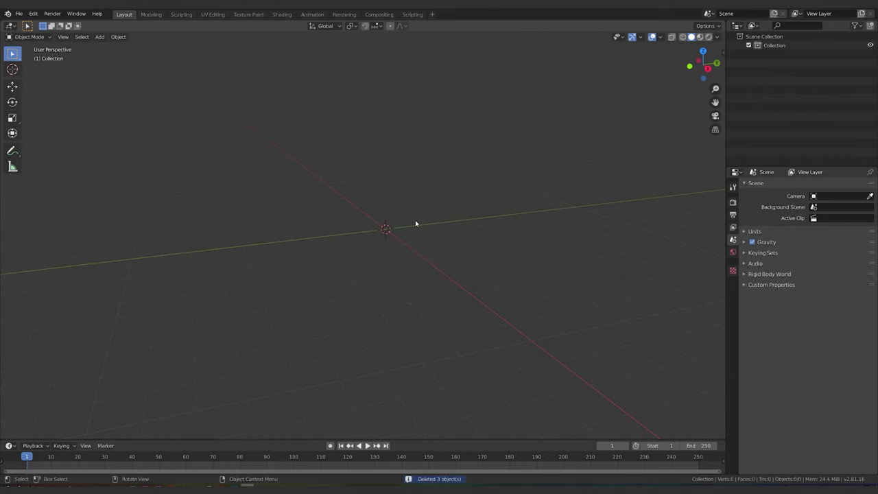
# Step: Add a mesh plane at the origin and scale it up uniformly to about 10.3
pyautogui.hotkey('shift', 'a')
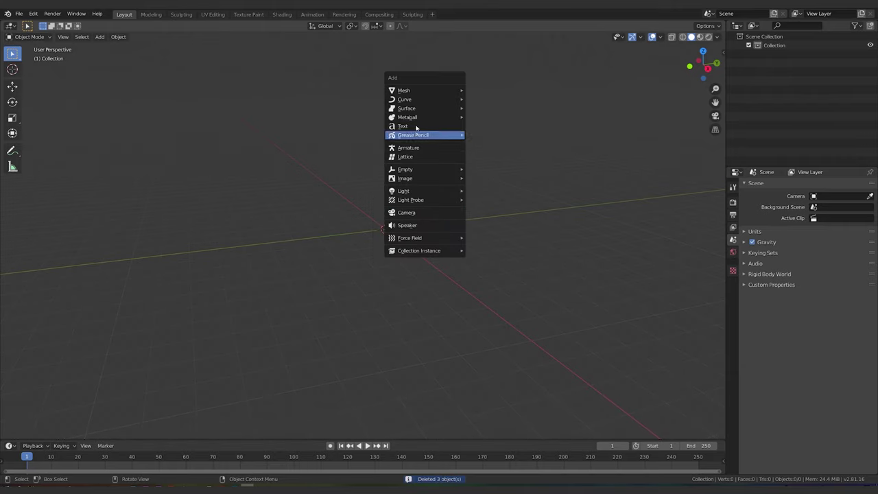
pyautogui.moveTo(420, 90)
pyautogui.click(519, 90)
pyautogui.press('s')
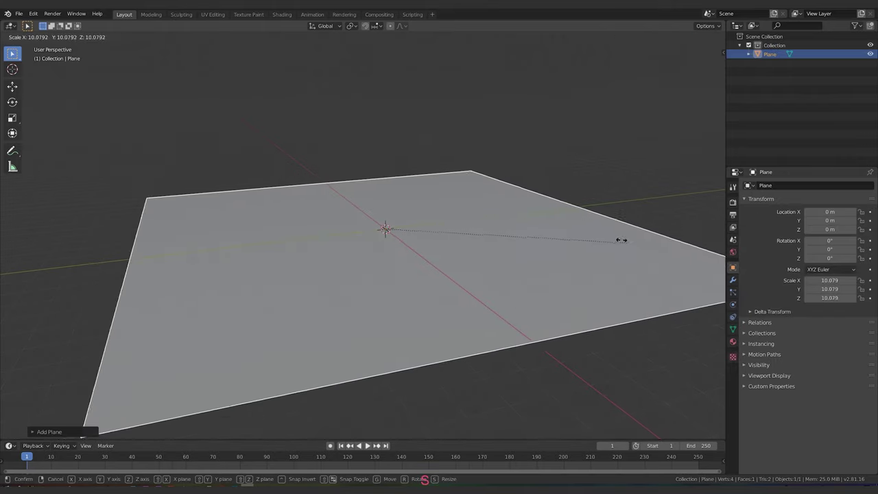
pyautogui.click(563, 245)
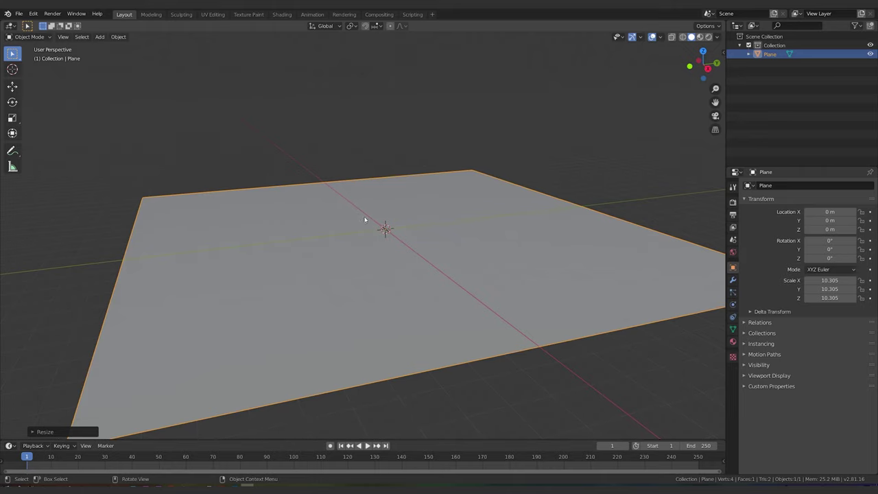
# Step: Add a camera to the scene and look through it
pyautogui.hotkey('shift', 'a')
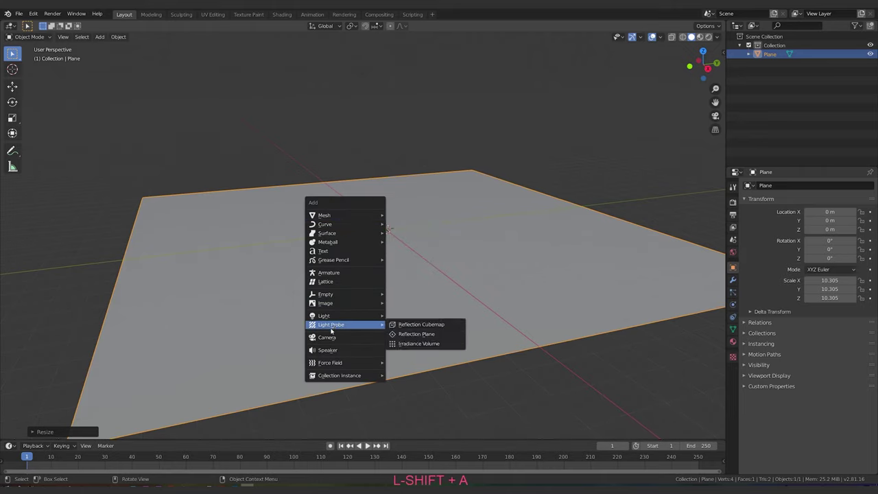
pyautogui.click(328, 337)
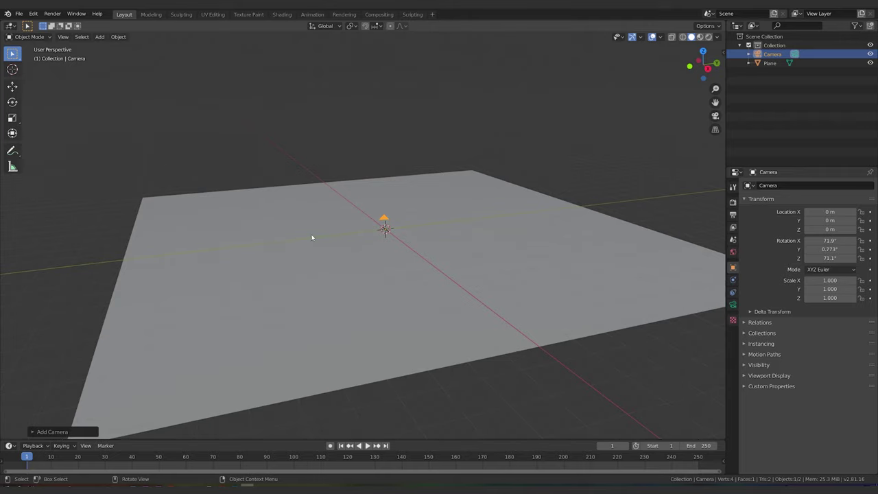
pyautogui.press('KP_0')
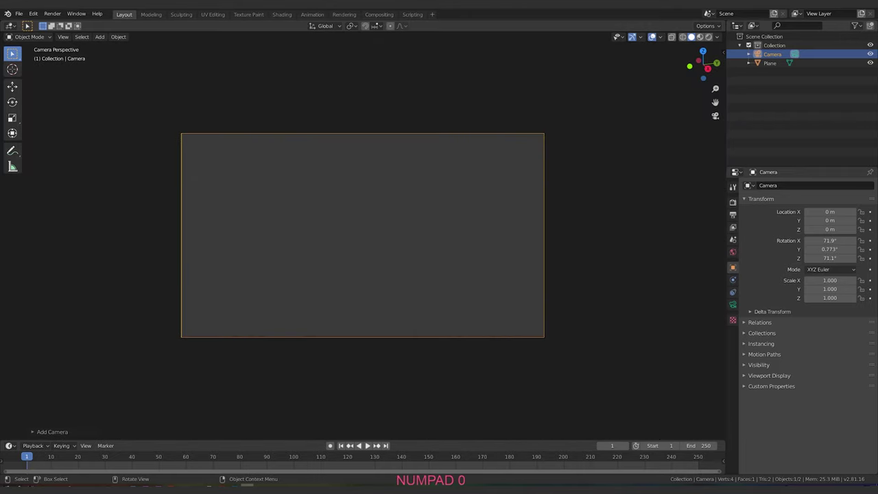
# Step: Lock the camera to the view and frame the plane from a low angle along the X axis
pyautogui.click(723, 53)
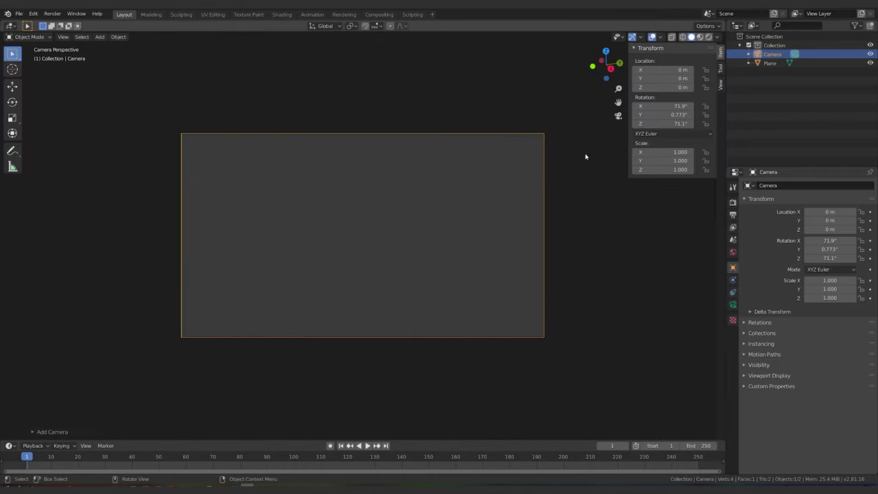
pyautogui.click(720, 83)
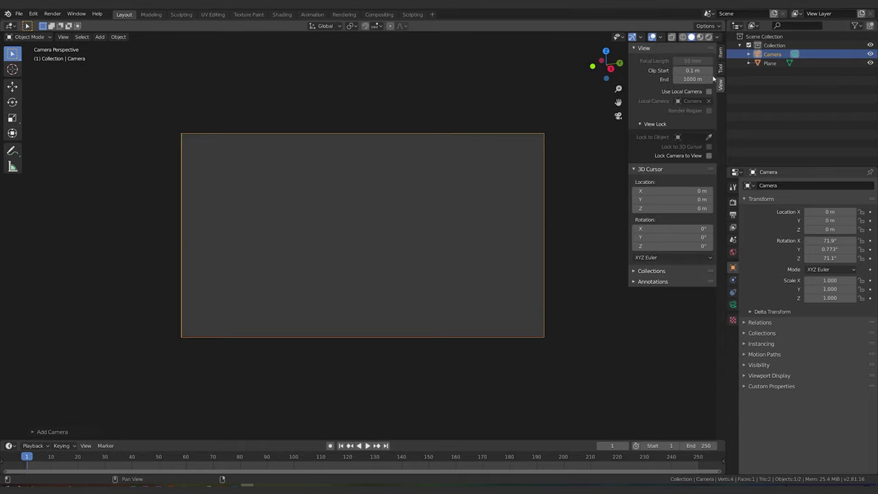
pyautogui.click(709, 155)
pyautogui.moveTo(407, 215); pyautogui.dragTo(531, 221, button='middle')
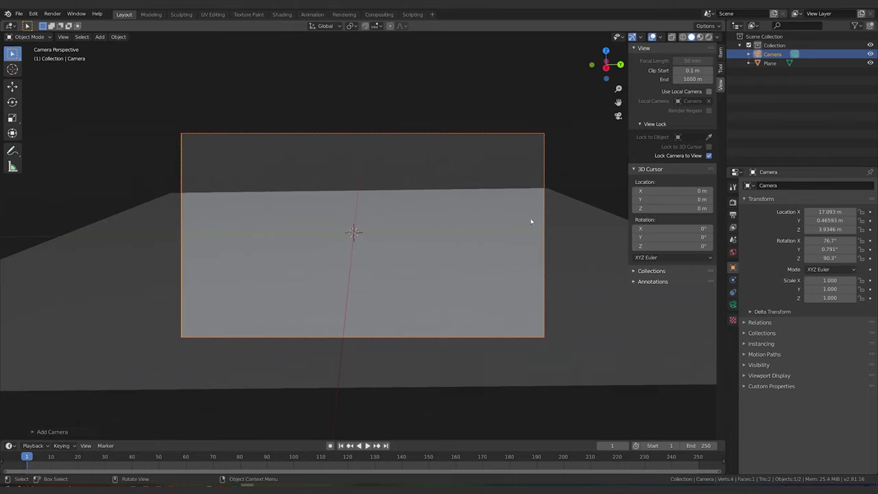
# Step: Set the camera's focal length to 24 mm
pyautogui.click(733, 304)
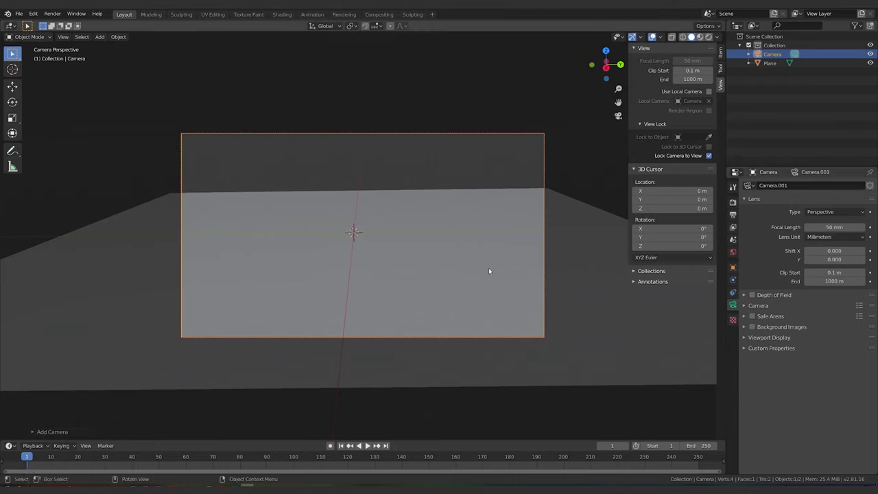
pyautogui.click(834, 227)
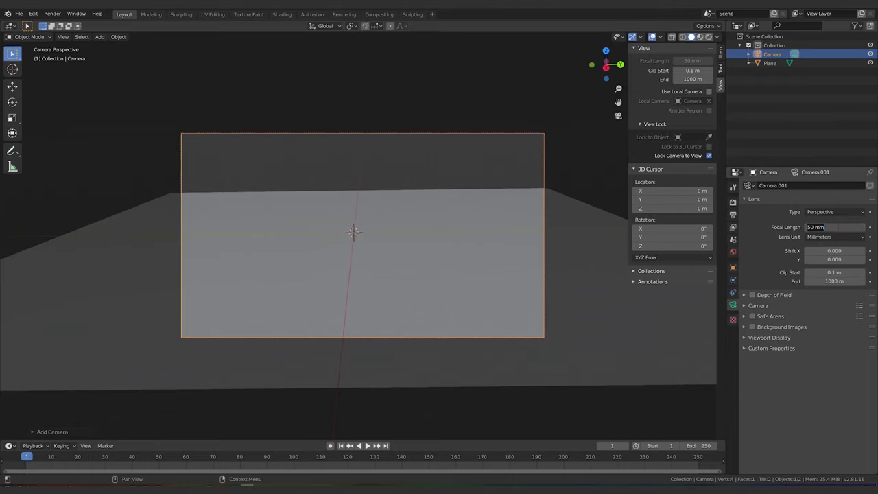
pyautogui.write('24')
pyautogui.press('Return')
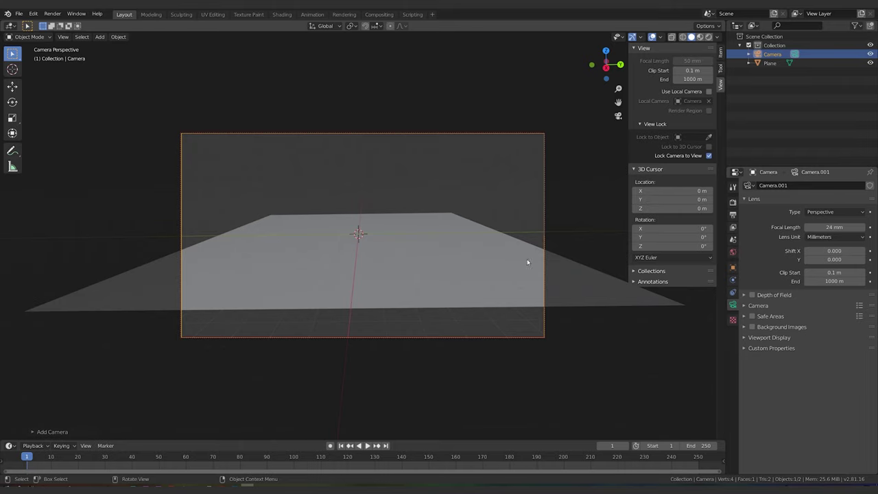
# Step: Display the scene's output dimensions, switch to the Windows Calculator and multiply 1080 by 2.35 to get the widescreen width
pyautogui.click(732, 215)
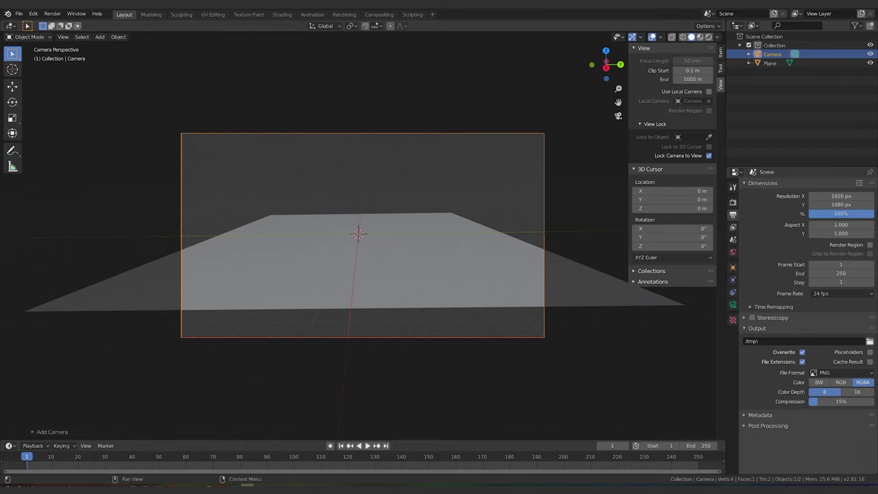
pyautogui.click(17, 485)
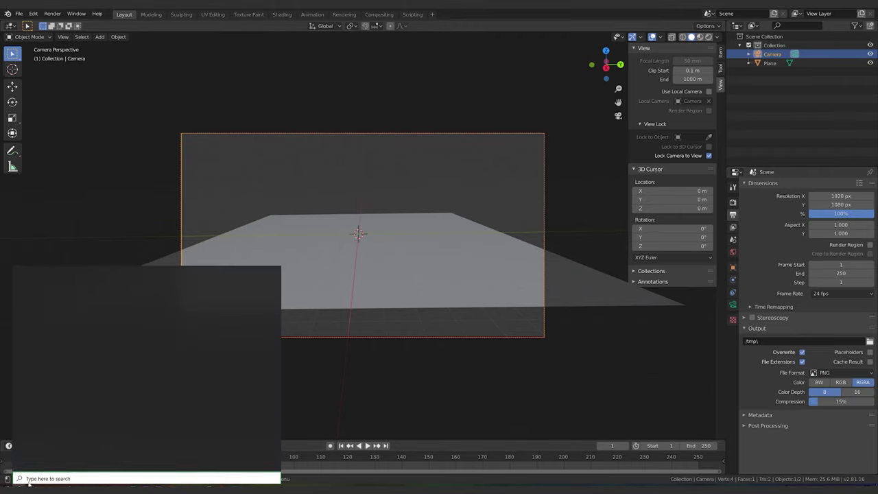
pyautogui.write('ca')
pyautogui.click(50, 298)
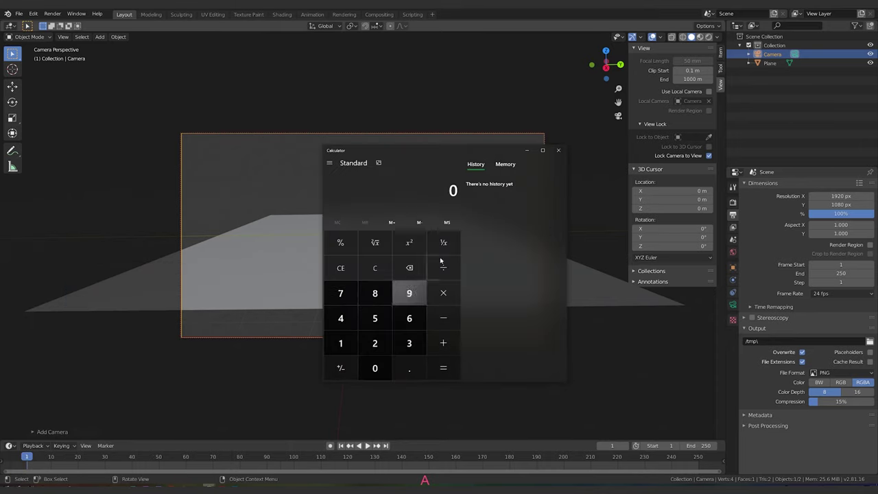
pyautogui.click(353, 334)
pyautogui.click(406, 366)
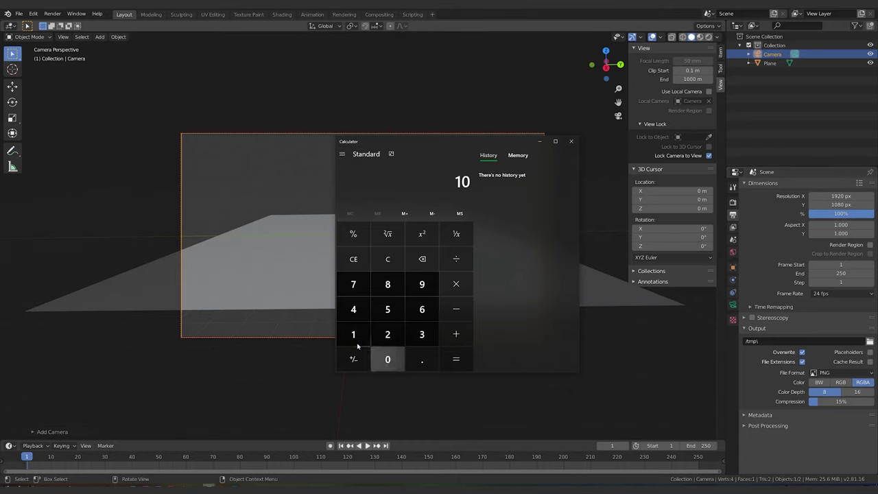
pyautogui.click(388, 284)
pyautogui.click(387, 360)
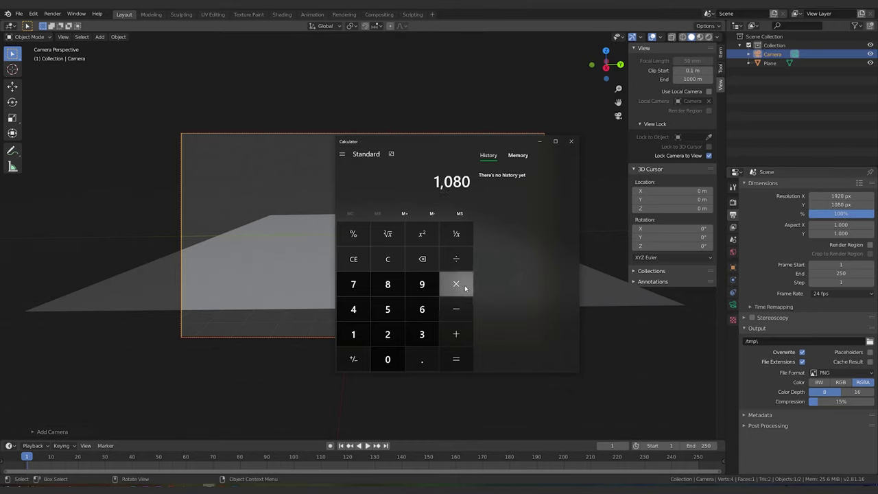
pyautogui.click(459, 260)
pyautogui.click(387, 334)
pyautogui.click(421, 359)
pyautogui.click(422, 334)
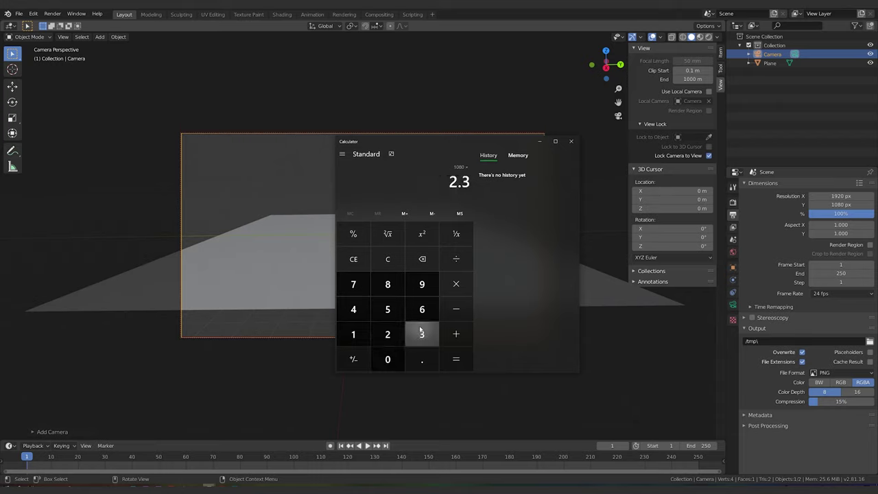
pyautogui.click(388, 310)
pyautogui.click(455, 360)
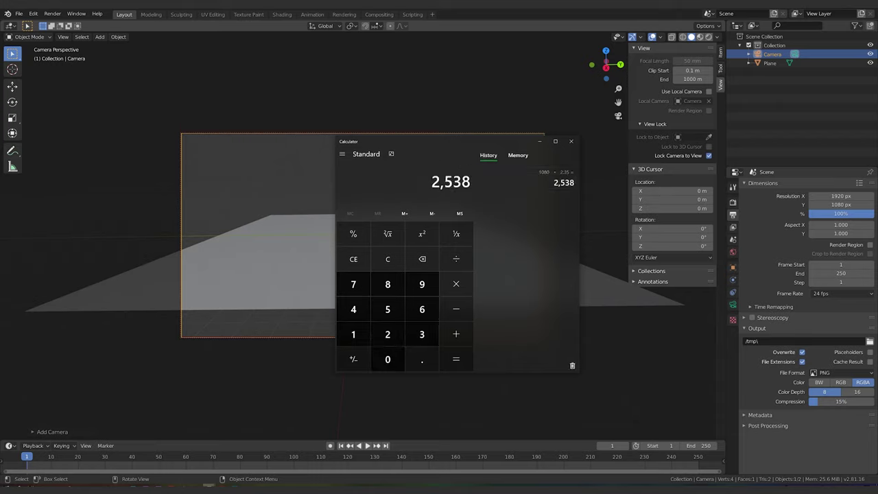
# Step: Set the horizontal render resolution to 2538 px
pyautogui.doubleClick(832, 197)
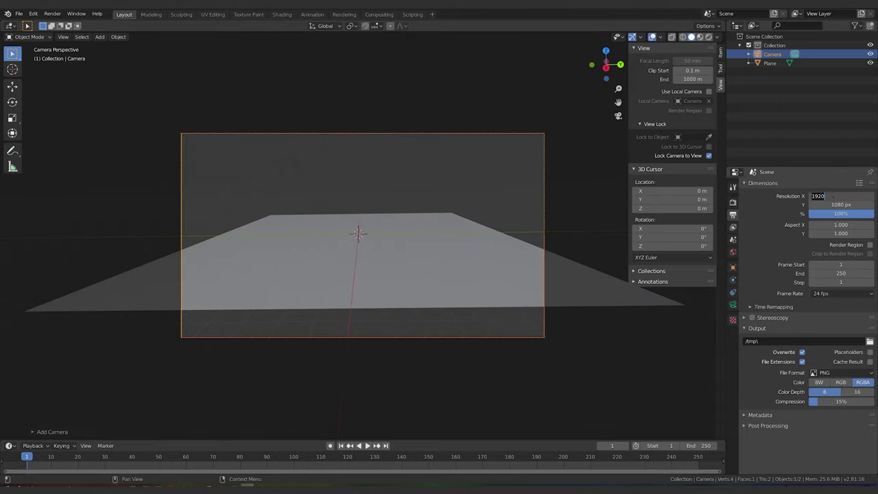
pyautogui.write('2538')
pyautogui.press('Return')
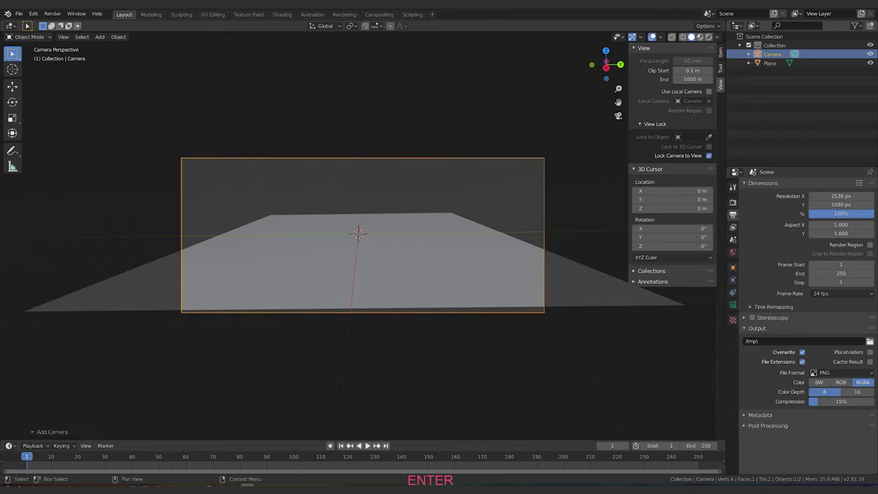
# Step: Move the locked camera closer and tilt it slightly so the plane covers the lower part of the frame
pyautogui.scroll(1, 351, 253)
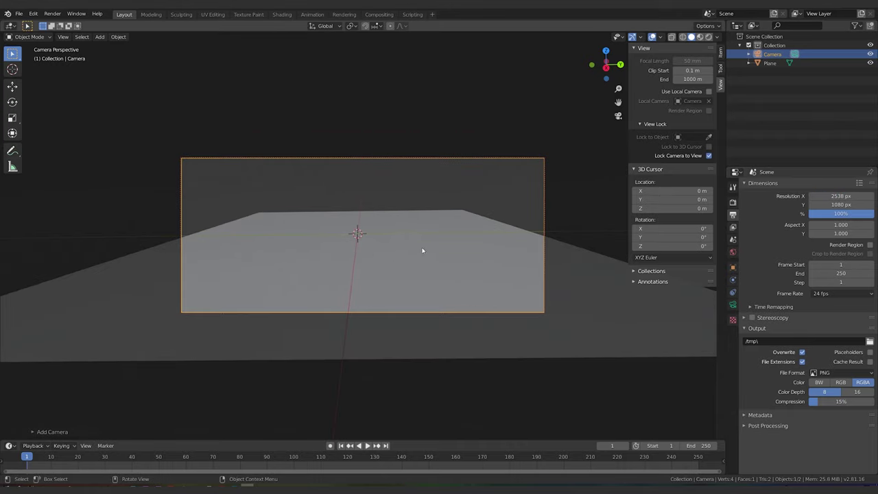
pyautogui.scroll(1, 402, 260)
pyautogui.moveTo(398, 261); pyautogui.dragTo(401, 261, button='middle')
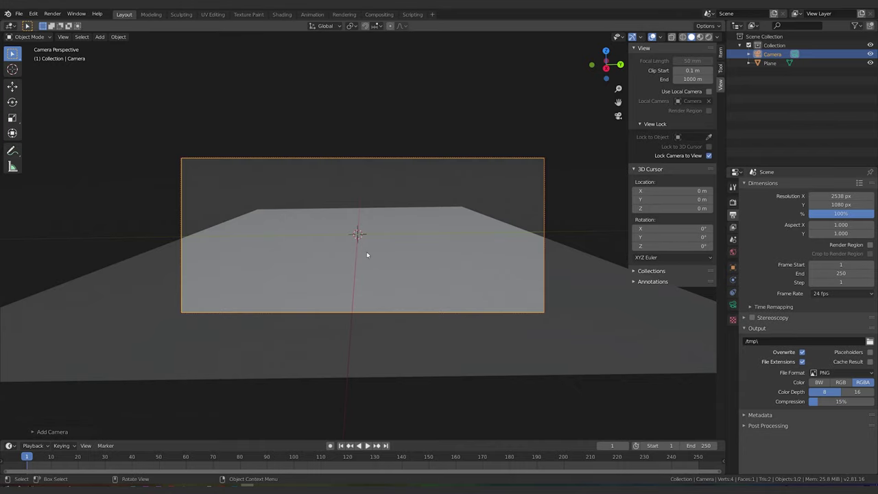
# Step: Scale the ground plane up about 3 times and move it away from the camera along the X axis
pyautogui.click(389, 254)
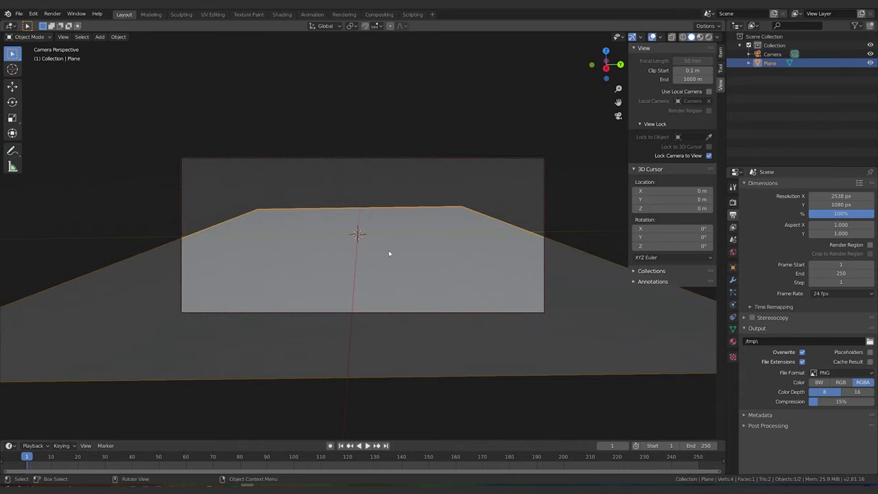
pyautogui.press('s')
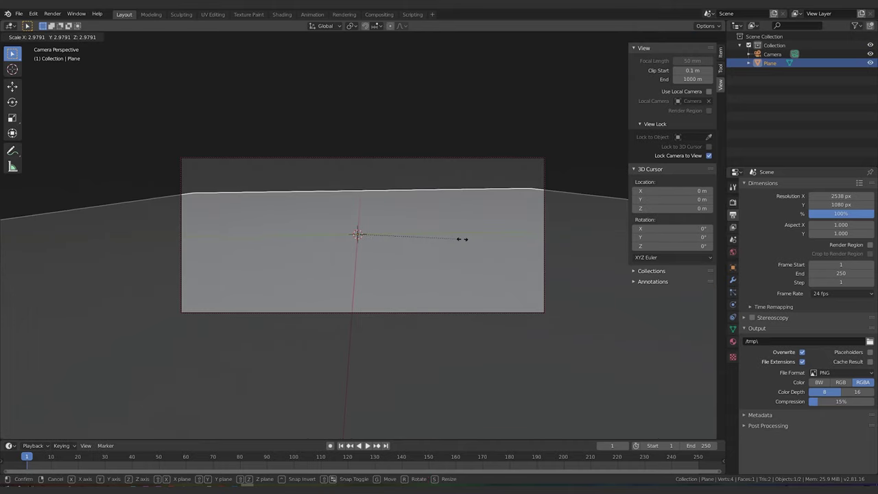
pyautogui.click(461, 242)
pyautogui.press('g')
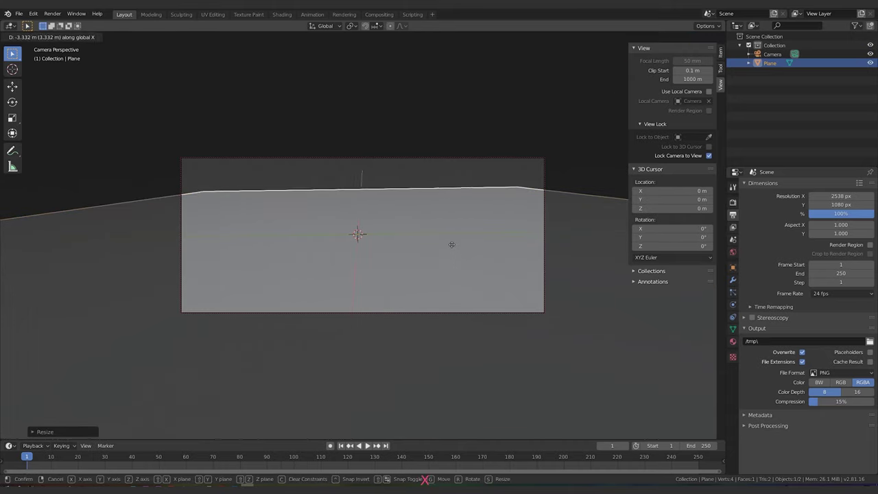
pyautogui.press('x')
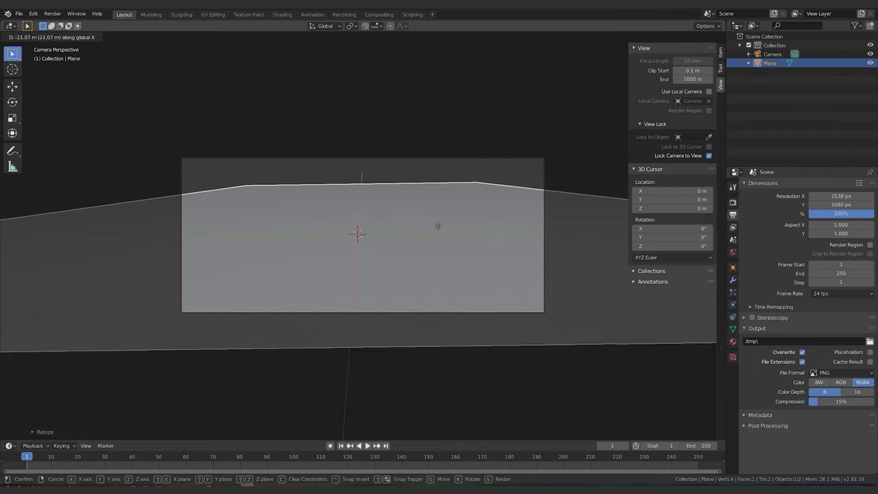
pyautogui.click(436, 225)
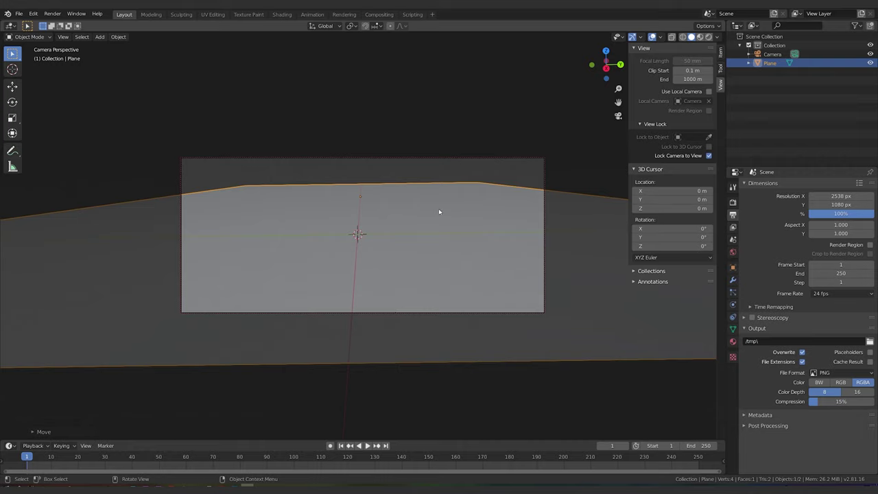
# Step: Stretch the ground plane about 1.64 times along the Y axis so its far edge spans the camera frame
pyautogui.press('s')
pyautogui.press('y')
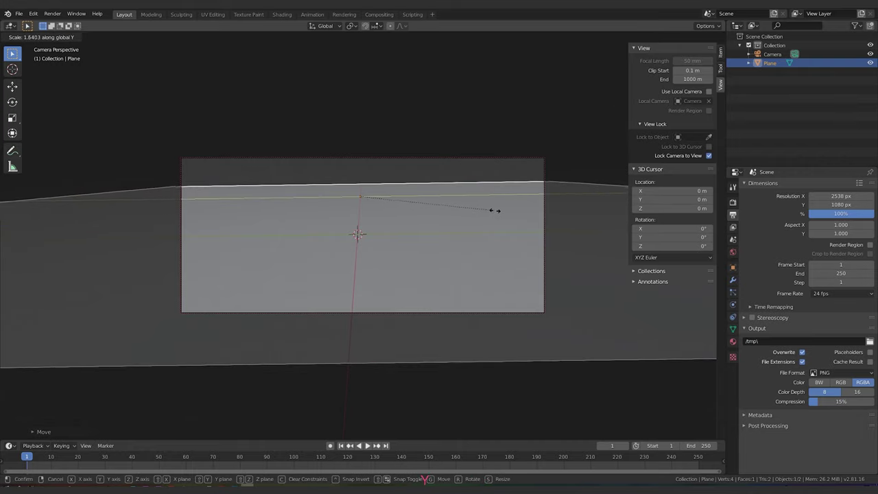
pyautogui.click(529, 226)
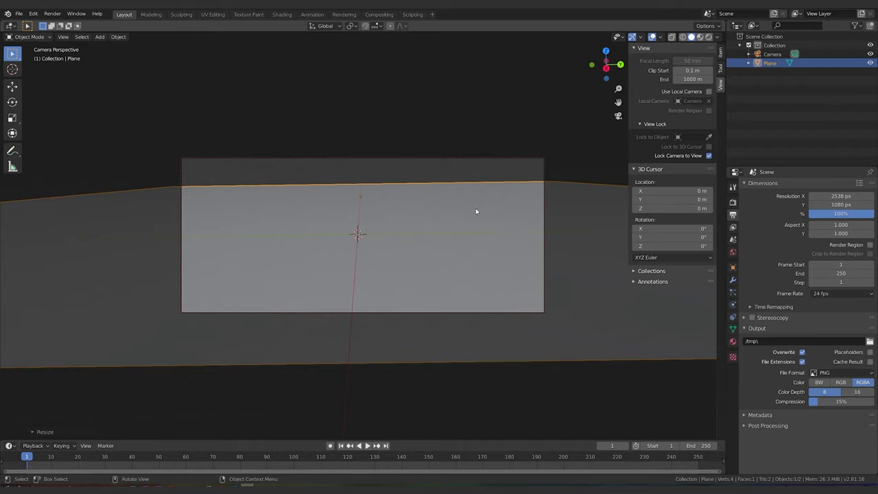
# Step: Subdivide the ground plane's mesh with 10 cuts in Edit Mode, then clear the selection
pyautogui.press('Tab')
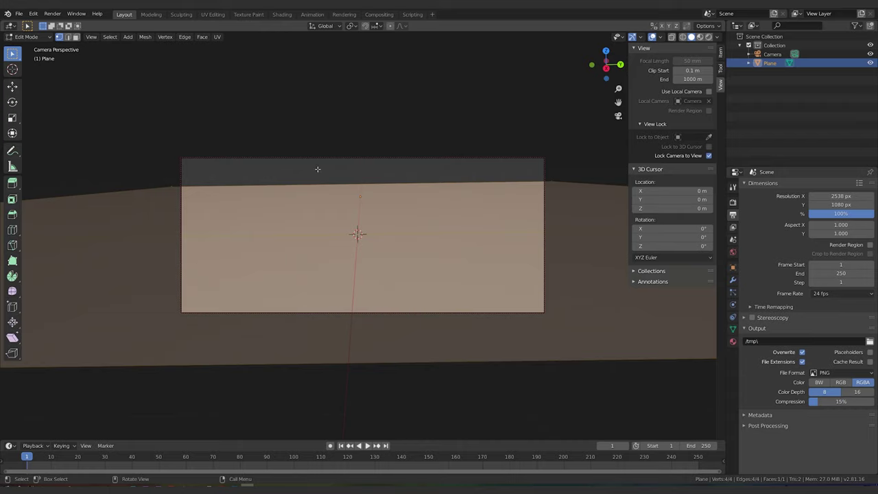
pyautogui.press('F3')
pyautogui.write('Subdivide')
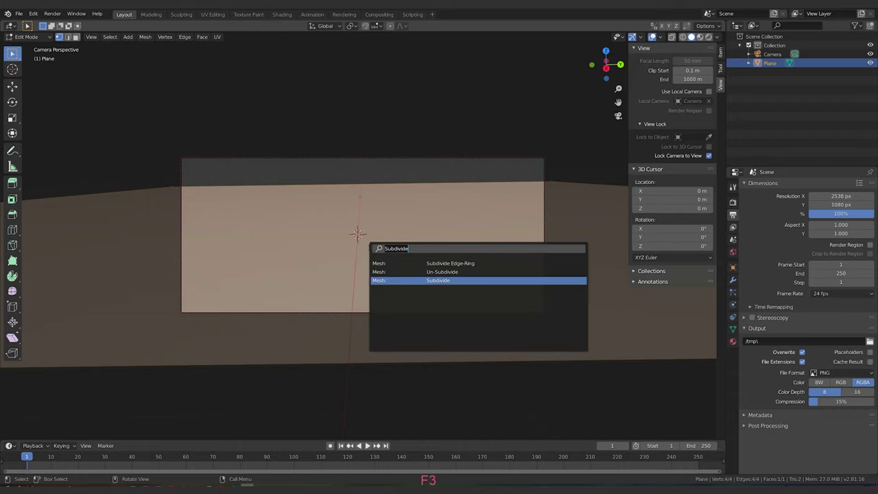
pyautogui.write('s')
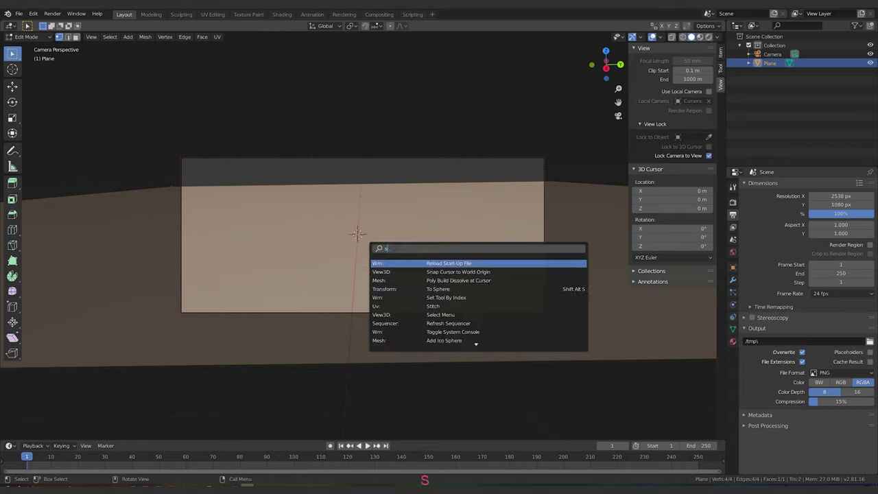
pyautogui.write('ub')
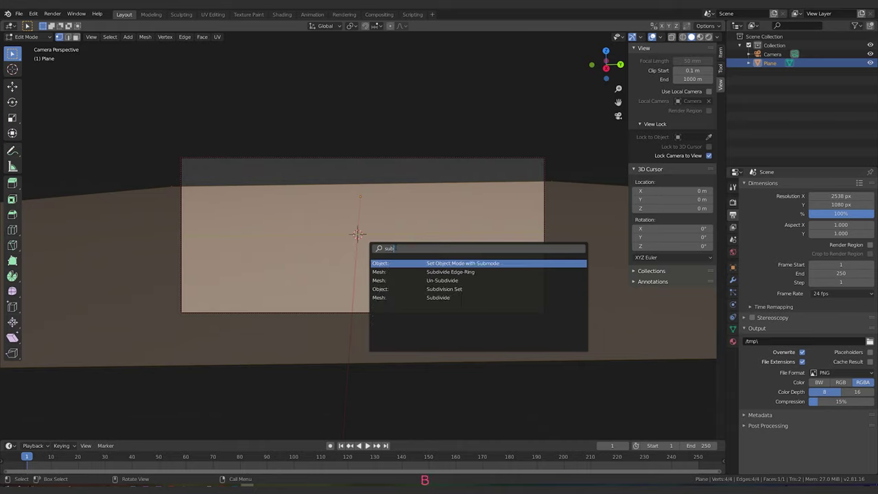
pyautogui.write('d')
pyautogui.press('Down')
pyautogui.press('Down')
pyautogui.press('Down')
pyautogui.press('Return')
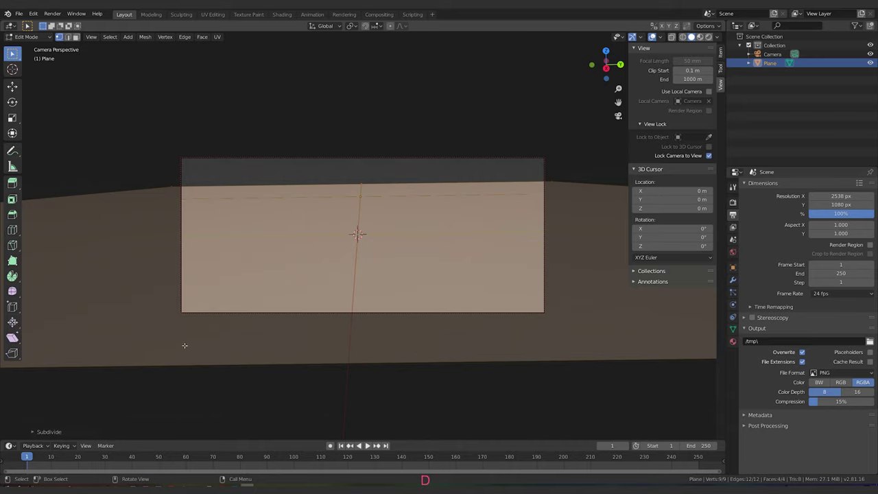
pyautogui.click(37, 432)
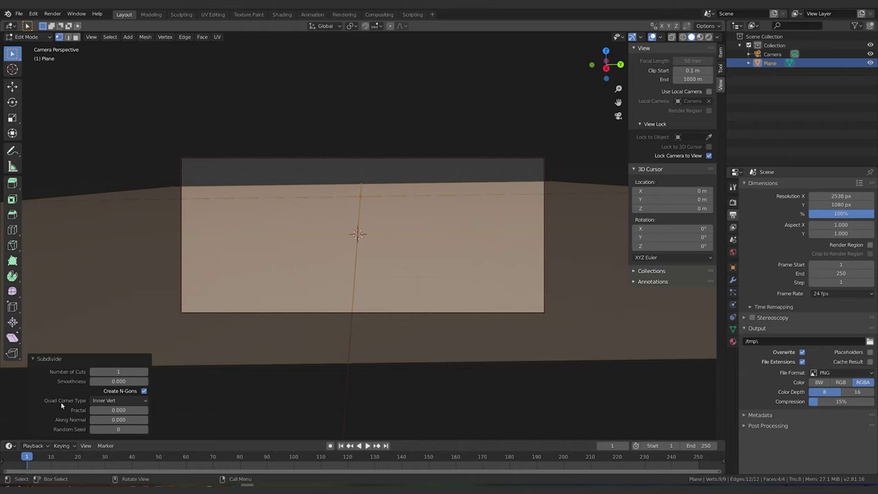
pyautogui.moveTo(118, 371); pyautogui.dragTo(292, 384)
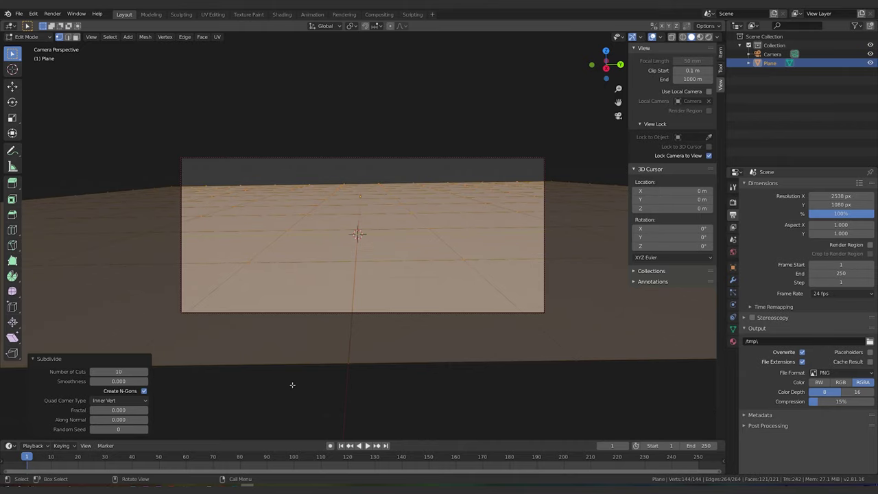
pyautogui.click(340, 382)
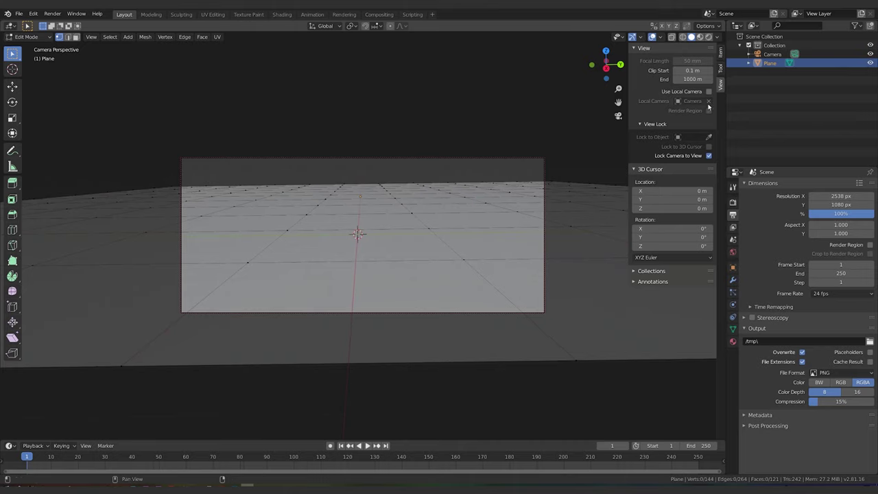
# Step: Turn off Lock Camera to View and subdivide the whole plane mesh once more with a single cut
pyautogui.click(708, 156)
pyautogui.moveTo(441, 240); pyautogui.dragTo(442, 211, button='middle')
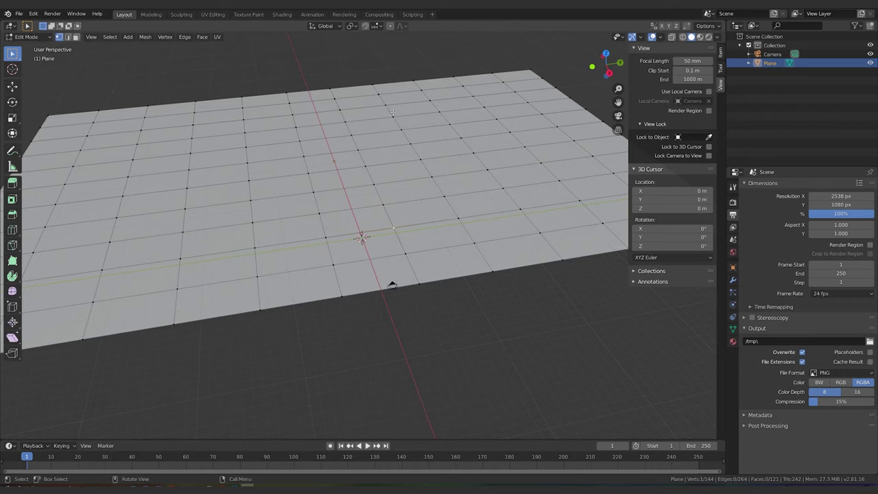
pyautogui.moveTo(586, 176); pyautogui.dragTo(441, 190, button='middle')
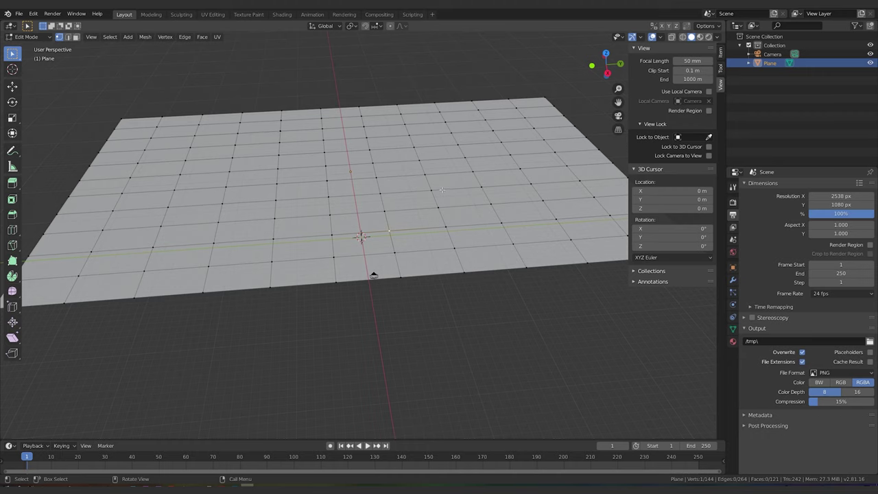
pyautogui.press('a')
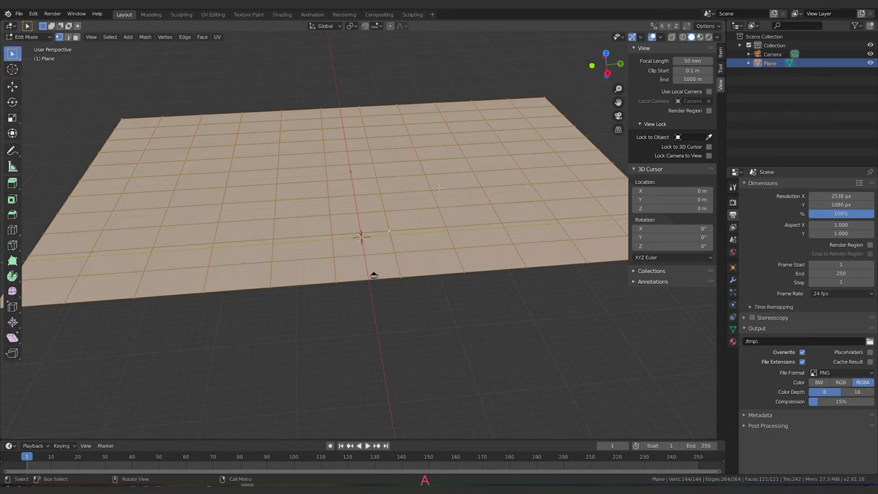
pyautogui.press('F3')
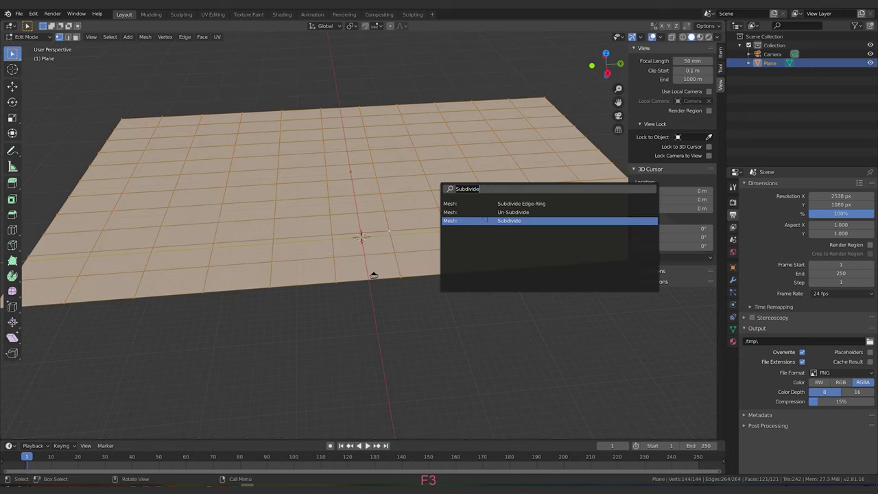
pyautogui.click(485, 220)
pyautogui.click(461, 232)
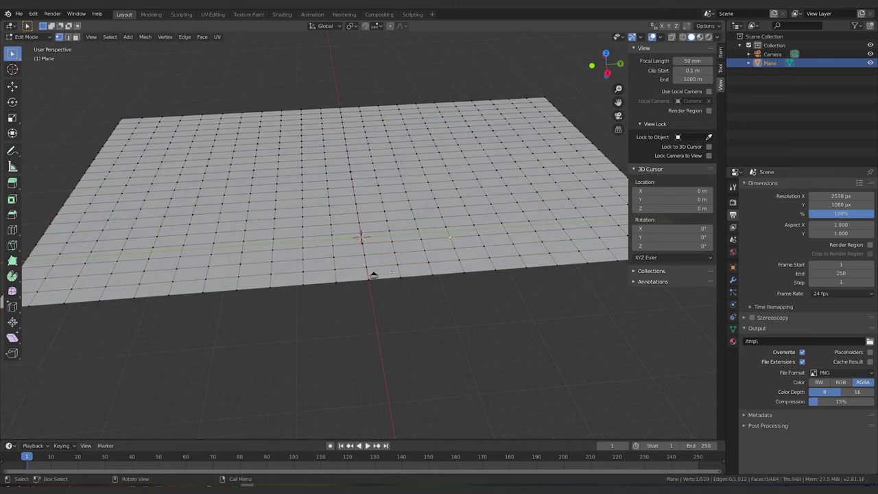
# Step: In face selection mode from the camera view, circle-select a street strip from the far centre edge to the near edge beyond the frame's side
pyautogui.press('KP_0')
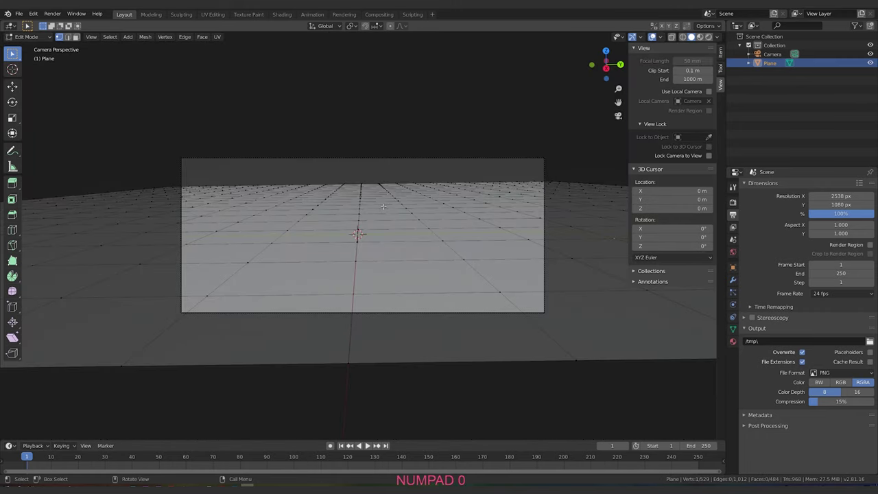
pyautogui.press('c')
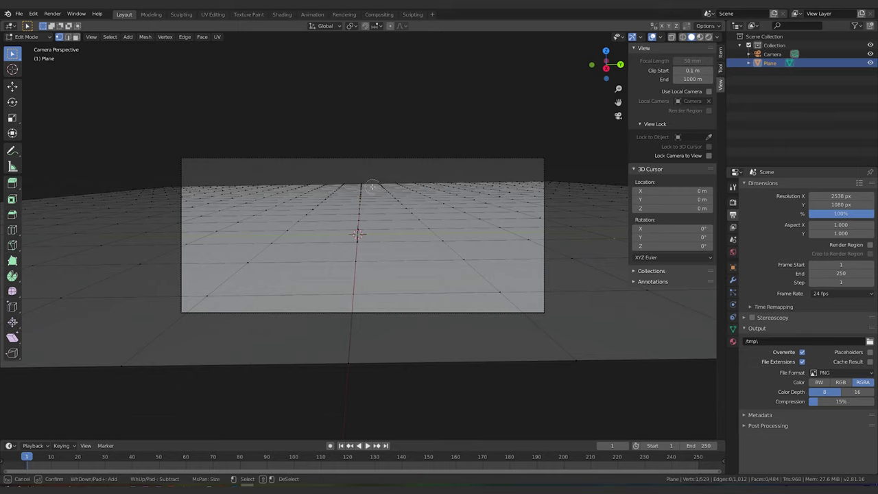
pyautogui.scroll(5, 373, 186)
pyautogui.press('Escape')
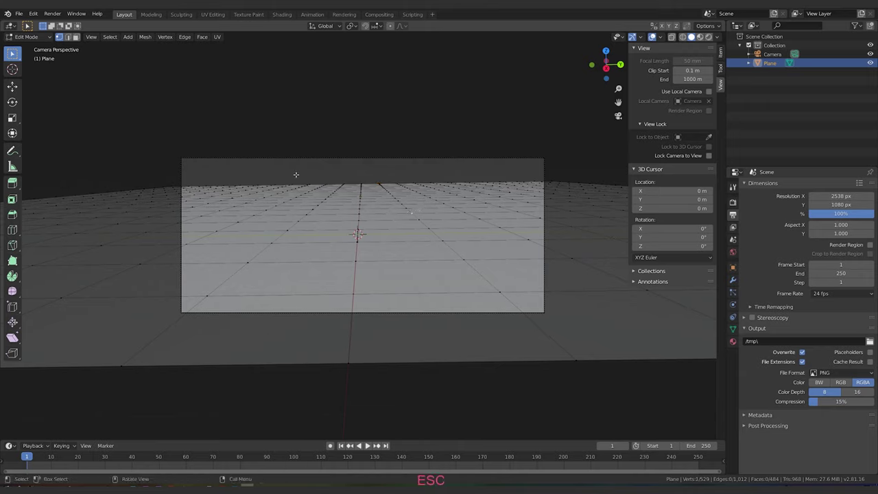
pyautogui.click(76, 37)
pyautogui.press('c')
pyautogui.moveTo(373, 185); pyautogui.dragTo(378, 227)
pyautogui.moveTo(441, 240)
pyautogui.mouseDown()
pyautogui.moveTo(518, 237)
pyautogui.moveTo(460, 225)
pyautogui.moveTo(554, 236)
pyautogui.moveTo(653, 291)
pyautogui.mouseUp()
pyautogui.press('f')
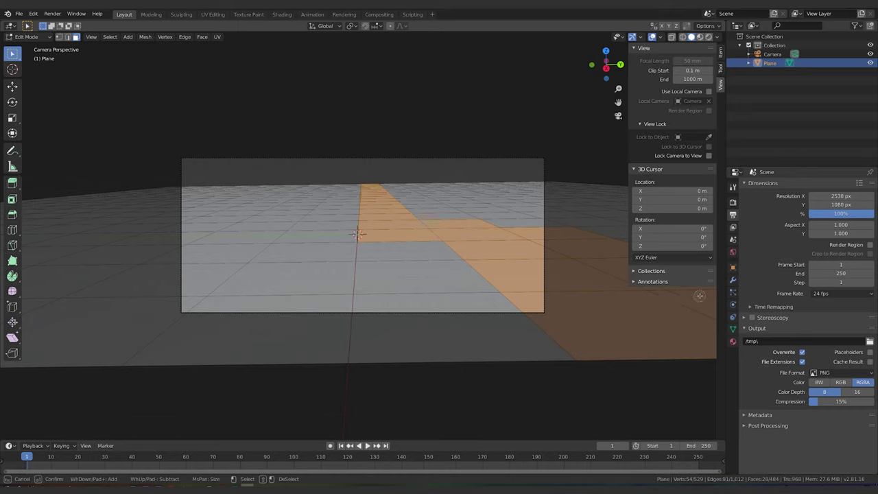
pyautogui.moveTo(347, 208)
pyautogui.mouseDown()
pyautogui.moveTo(233, 188)
pyautogui.moveTo(320, 203)
pyautogui.moveTo(345, 194)
pyautogui.mouseUp()
pyautogui.hotkey('ctrl', 'z')
pyautogui.press('Escape')
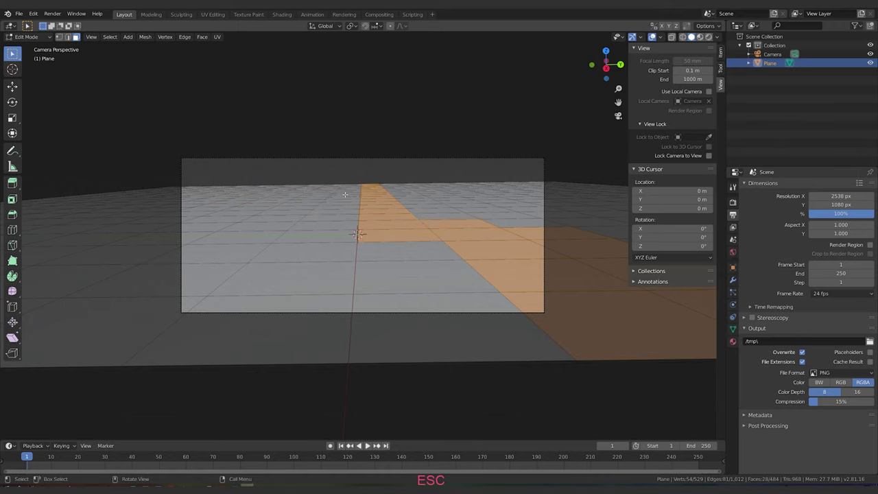
# Step: Add side strips branching off both sides of the street strip and several scattered blocks of faces to the circle selection
pyautogui.scroll(-2, 346, 198)
pyautogui.moveTo(345, 198); pyautogui.dragTo(324, 158, button='middle')
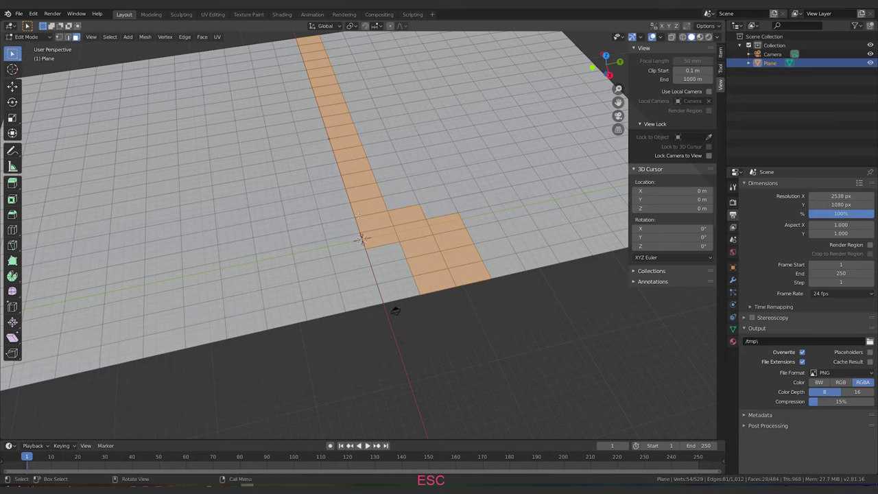
pyautogui.scroll(-3, 357, 216)
pyautogui.press('c')
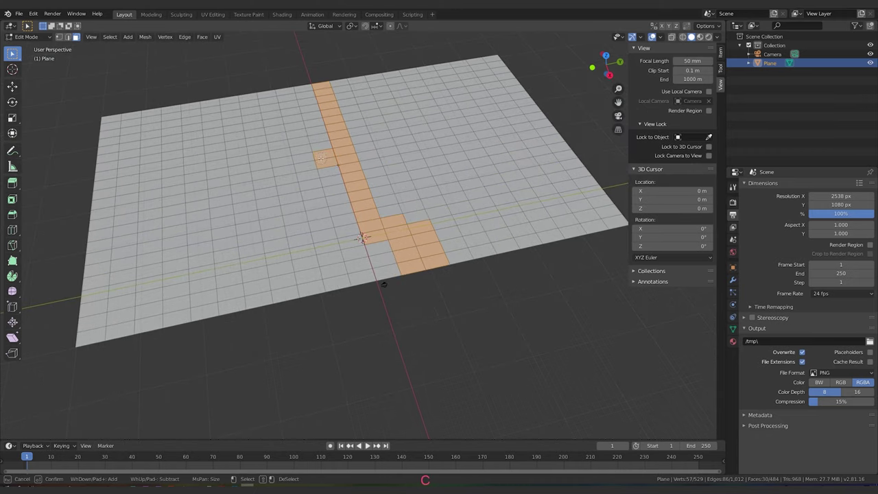
pyautogui.moveTo(317, 158); pyautogui.dragTo(297, 160)
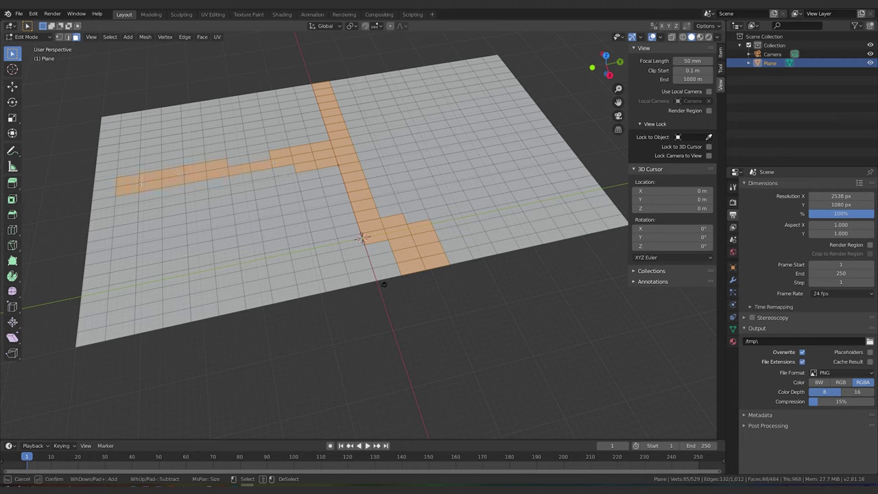
pyautogui.moveTo(367, 182); pyautogui.dragTo(486, 166)
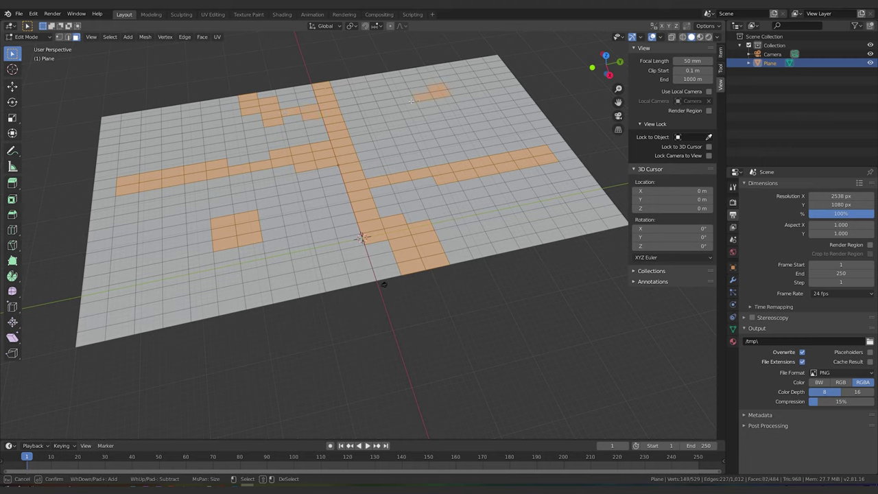
pyautogui.moveTo(114, 127); pyautogui.dragTo(144, 133)
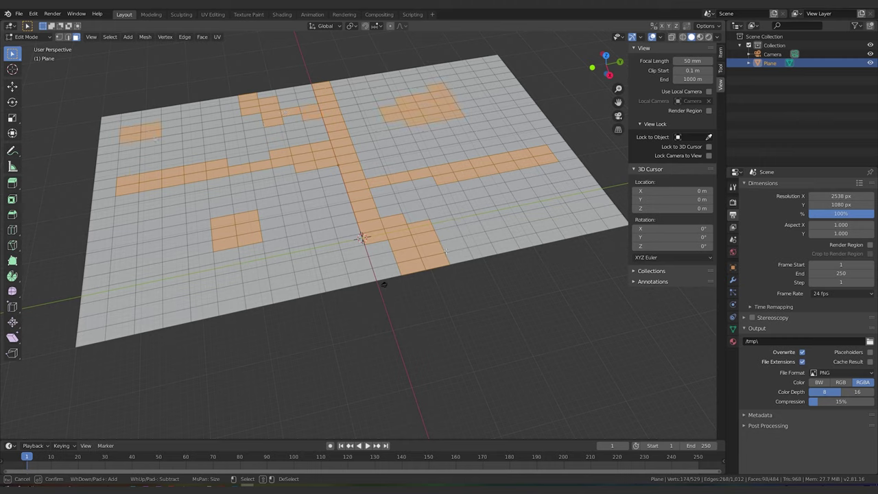
pyautogui.press('KP_0')
pyautogui.press('Escape')
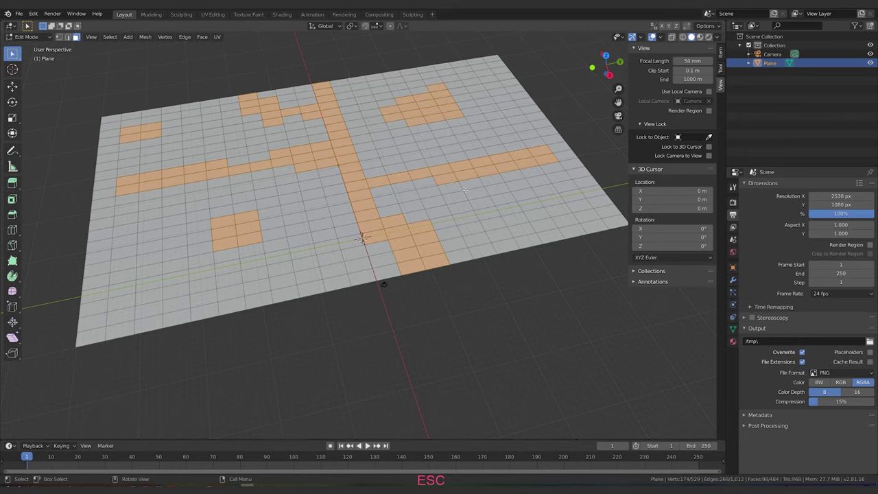
# Step: Extrude the selected faces and lower them 2.88 m along Z to form sunken streets, checking from the camera view
pyautogui.press('KP_0')
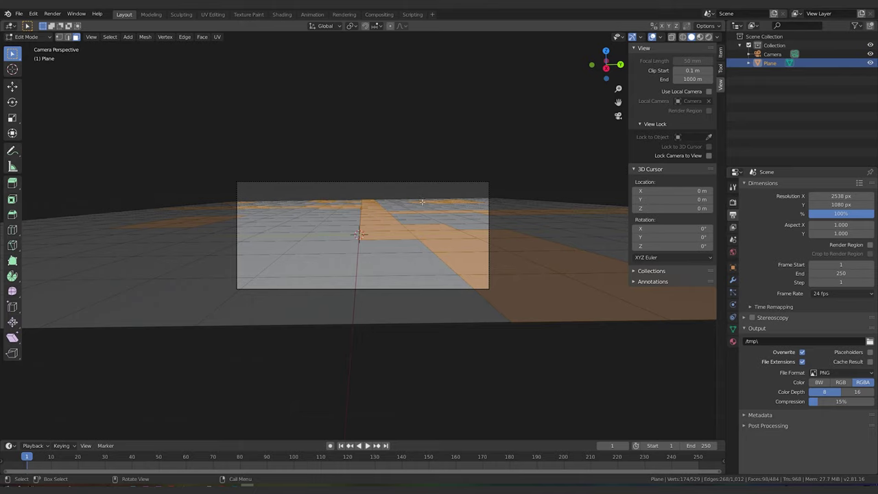
pyautogui.press('e')
pyautogui.press('Escape')
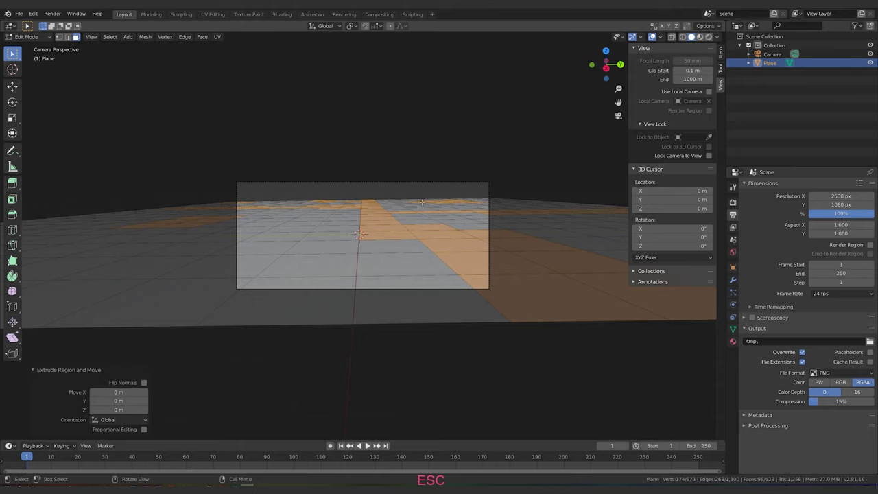
pyautogui.press('g')
pyautogui.press('z')
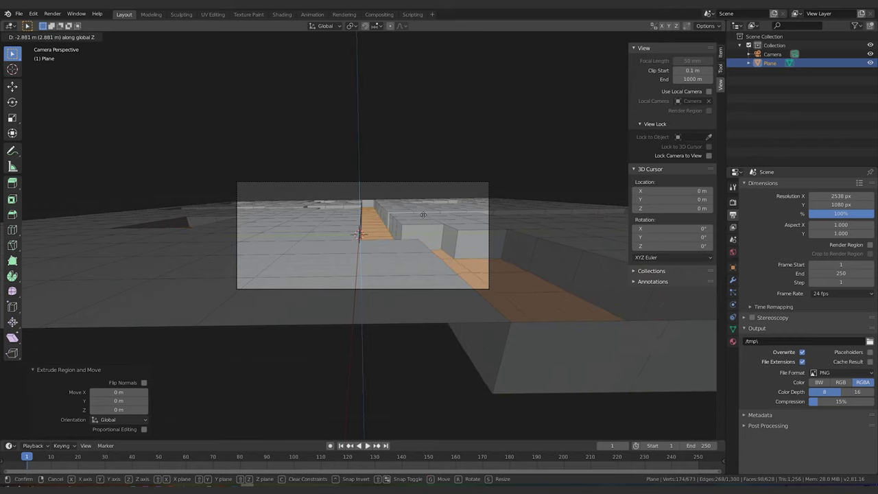
pyautogui.click(424, 215)
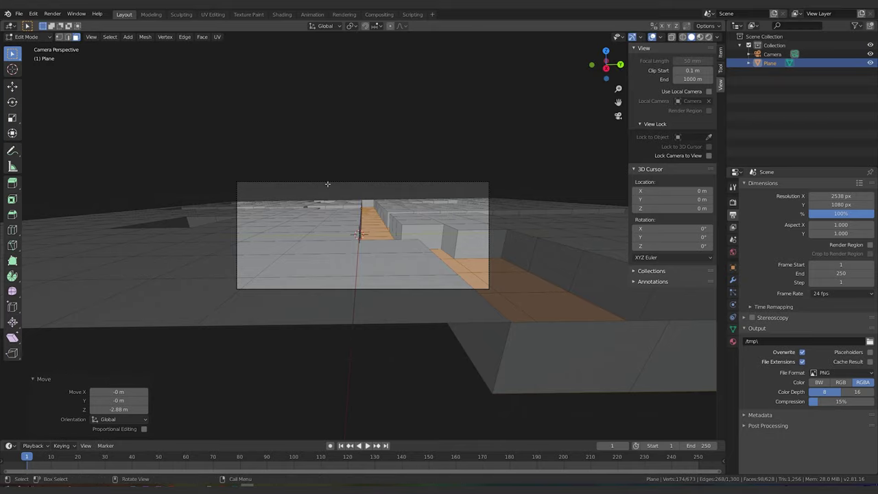
# Step: Clear the selection and circle-select the six floor faces of the isolated rectangular pit nearest the camera
pyautogui.moveTo(328, 184); pyautogui.dragTo(331, 226, button='middle')
pyautogui.scroll(-6, 330, 226)
pyautogui.moveTo(171, 196); pyautogui.dragTo(348, 277, button='middle')
pyautogui.scroll(-2, 228, 212)
pyautogui.scroll(2, 321, 232)
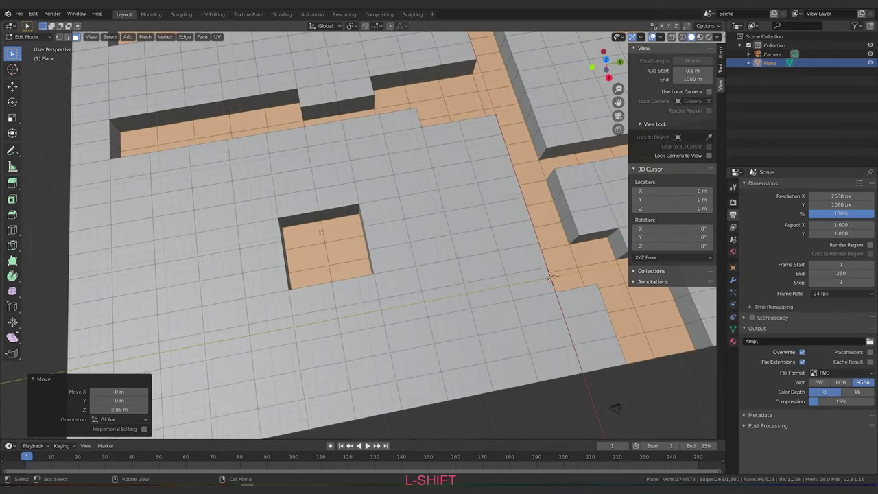
pyautogui.scroll(-1, 320, 231)
pyautogui.moveTo(308, 237)
pyautogui.mouseDown(button='middle')
pyautogui.moveTo(323, 234)
pyautogui.moveTo(321, 242)
pyautogui.mouseUp(button='middle')
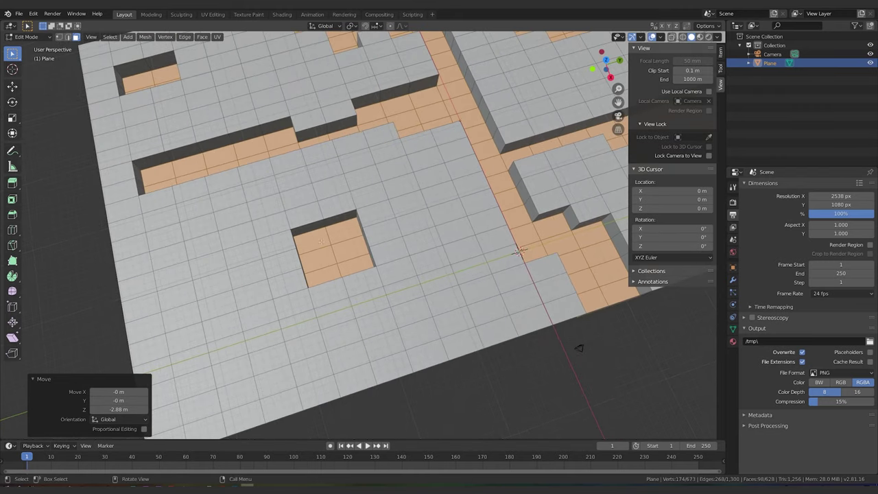
pyautogui.hotkey('alt', 'a')
pyautogui.press('c')
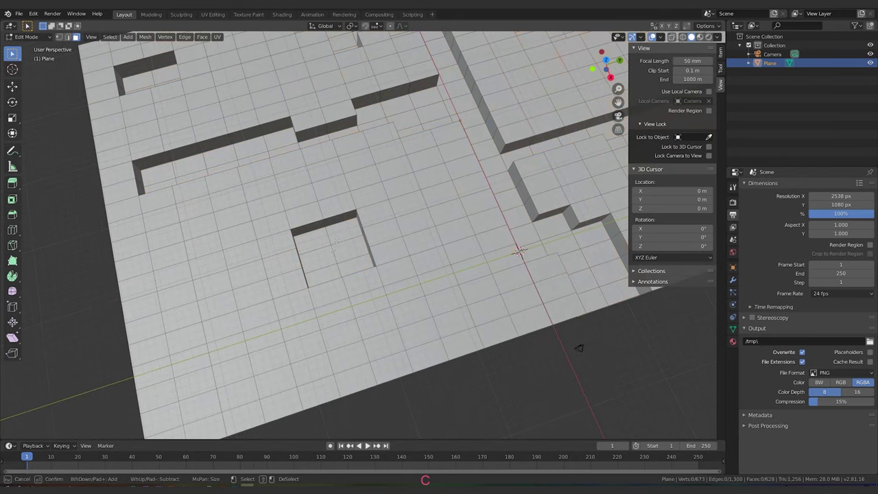
pyautogui.moveTo(346, 247)
pyautogui.mouseDown()
pyautogui.moveTo(351, 242)
pyautogui.moveTo(312, 253)
pyautogui.moveTo(333, 273)
pyautogui.mouseUp()
pyautogui.press('Escape')
# Step: Raise the selected pit floor 7.38 m along Z, and lower it by 3.57 m while checking from the camera view
pyautogui.moveTo(397, 262); pyautogui.dragTo(458, 251, button='middle')
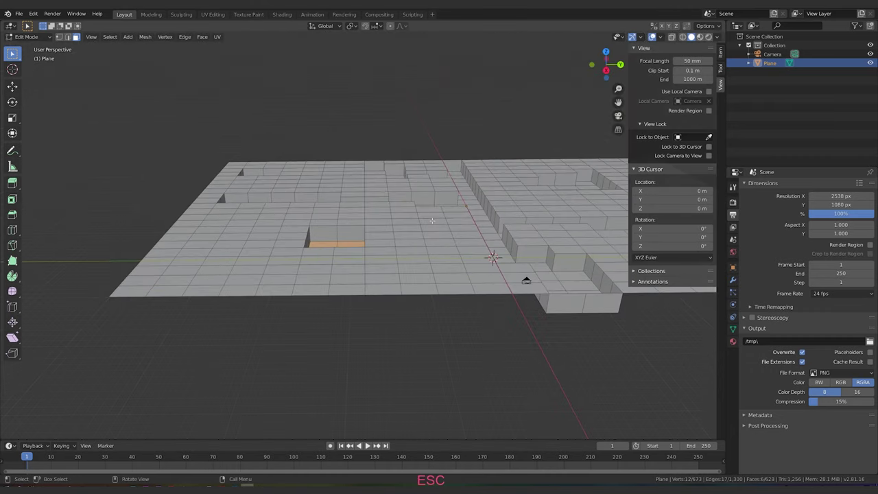
pyautogui.press('g')
pyautogui.press('z')
pyautogui.click(459, 207)
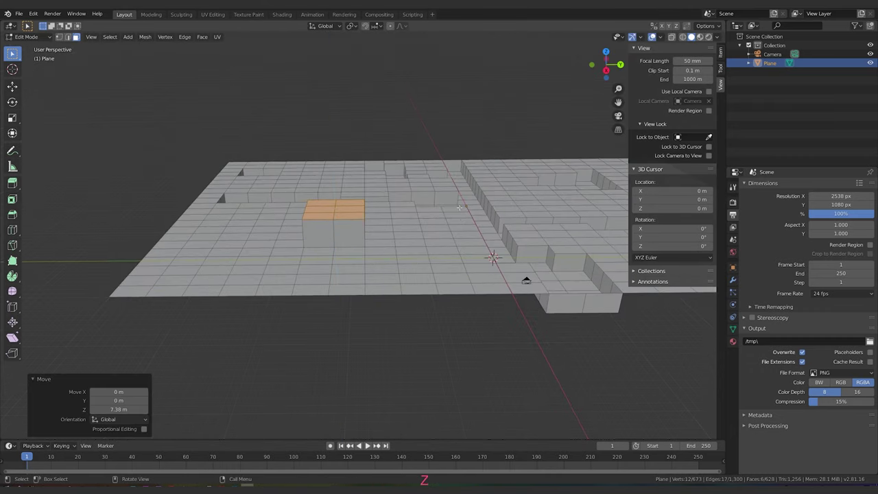
pyautogui.press('KP_0')
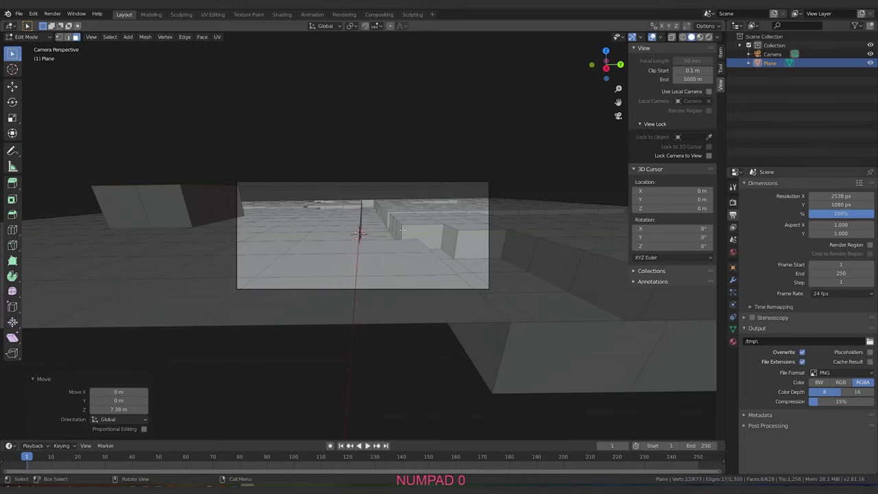
pyautogui.press('g')
pyautogui.press('z')
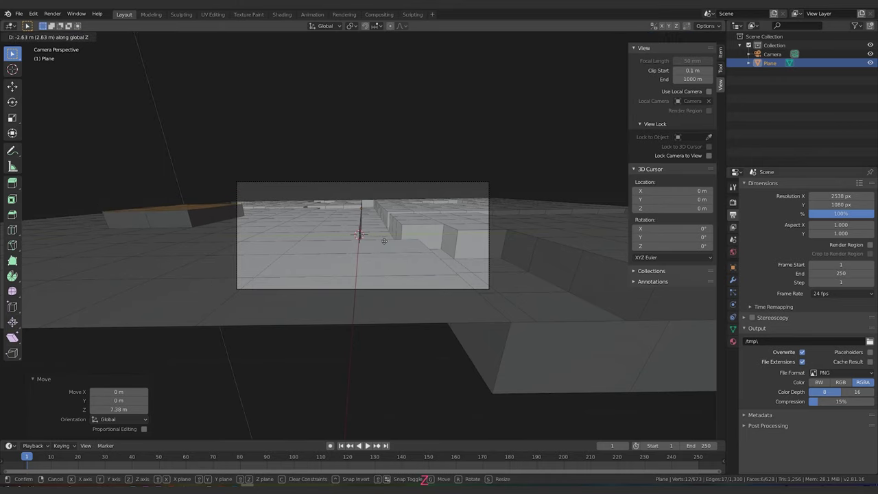
pyautogui.click(389, 248)
# Step: Select two adjacent floor faces in the far pit right of the main street, extrude them and raise them about 4.87 m along Z
pyautogui.moveTo(389, 248); pyautogui.dragTo(419, 330, button='middle')
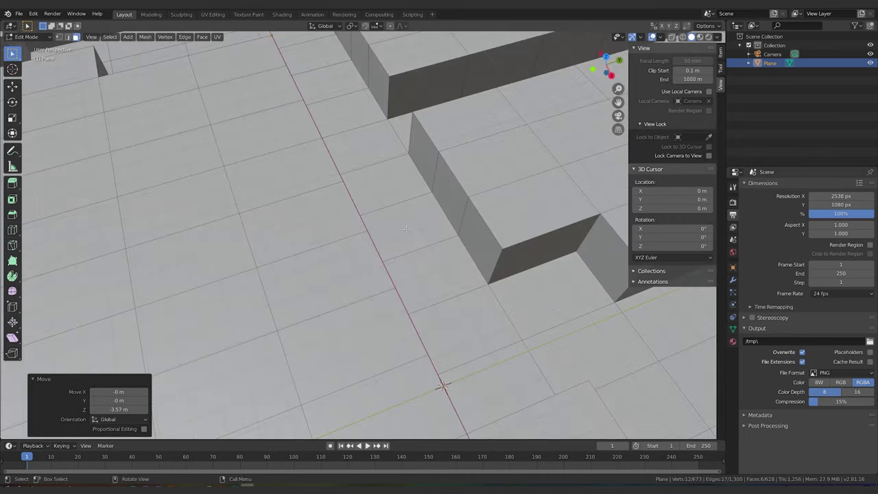
pyautogui.scroll(-5, 404, 183)
pyautogui.scroll(-3, 404, 183)
pyautogui.keyDown('shift'); pyautogui.moveTo(412, 103); pyautogui.dragTo(398, 141, button='middle'); pyautogui.keyUp('shift')
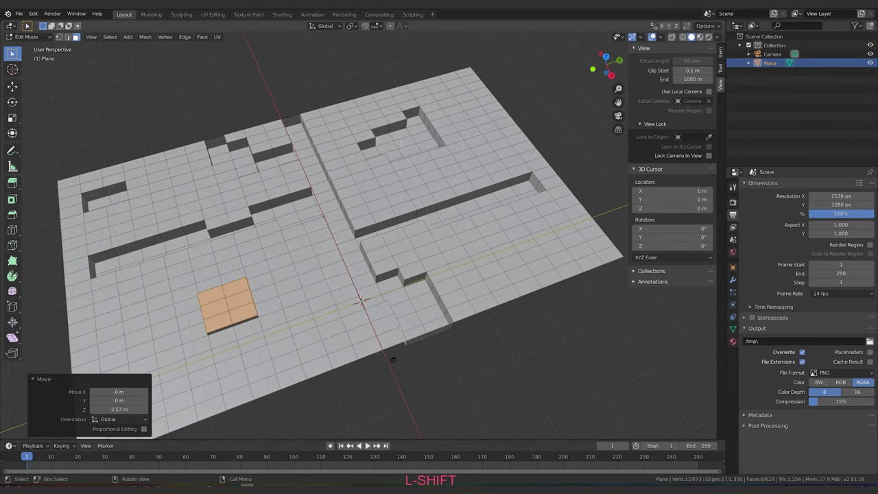
pyautogui.click(400, 143)
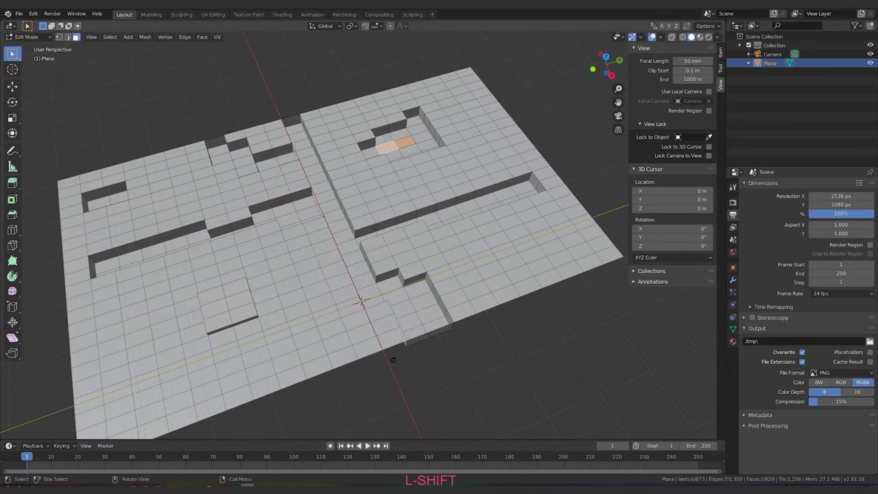
pyautogui.press('KP_0')
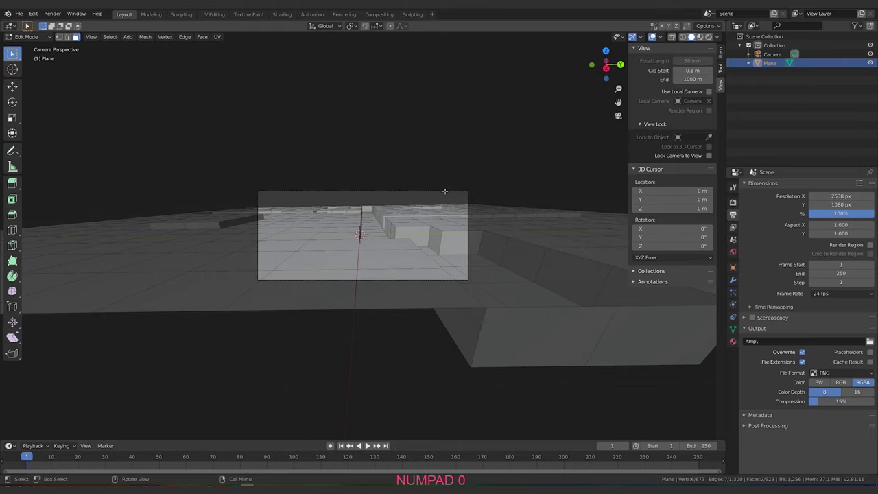
pyautogui.press('e')
pyautogui.press('Escape')
pyautogui.press('g')
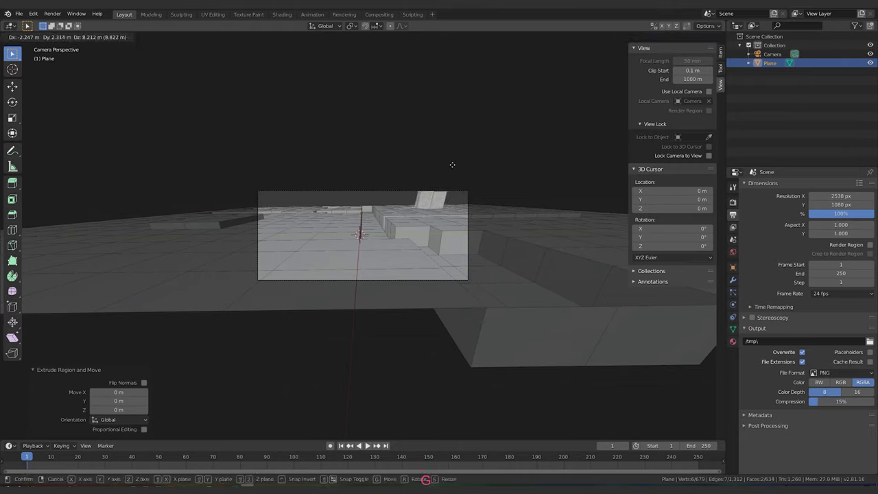
pyautogui.press('z')
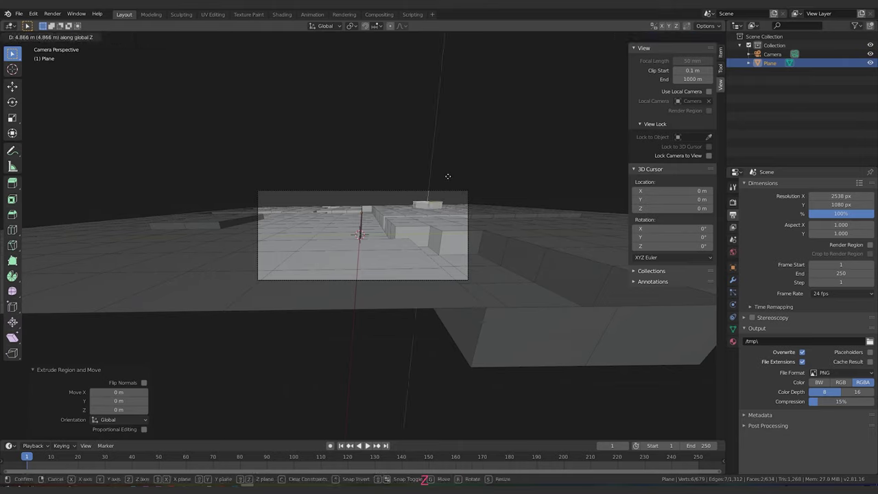
pyautogui.click(448, 177)
# Step: From the camera view, extrude one distant face left of the main street and raise it about 1.03 m along Z
pyautogui.click(310, 210)
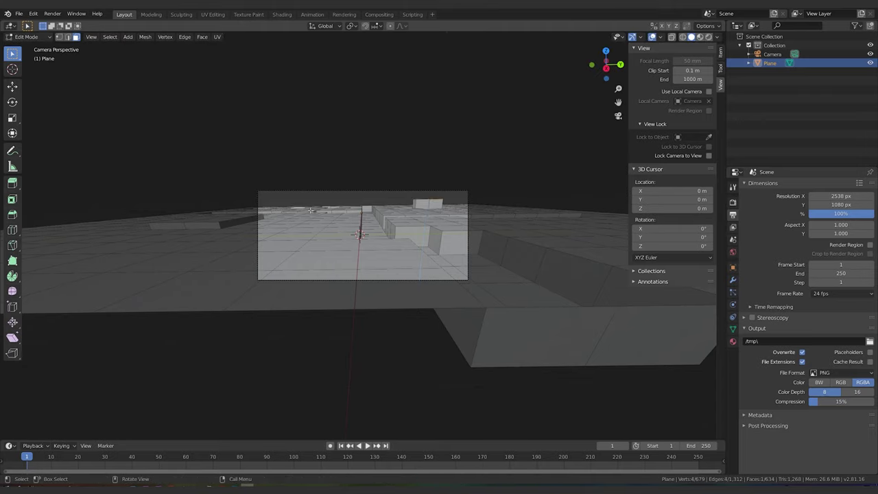
pyautogui.press('e')
pyautogui.press('Escape')
pyautogui.press('g')
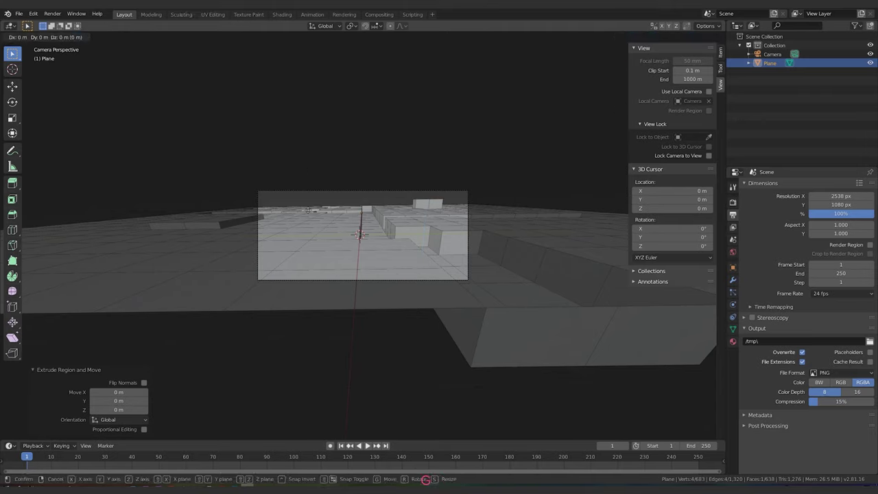
pyautogui.press('z')
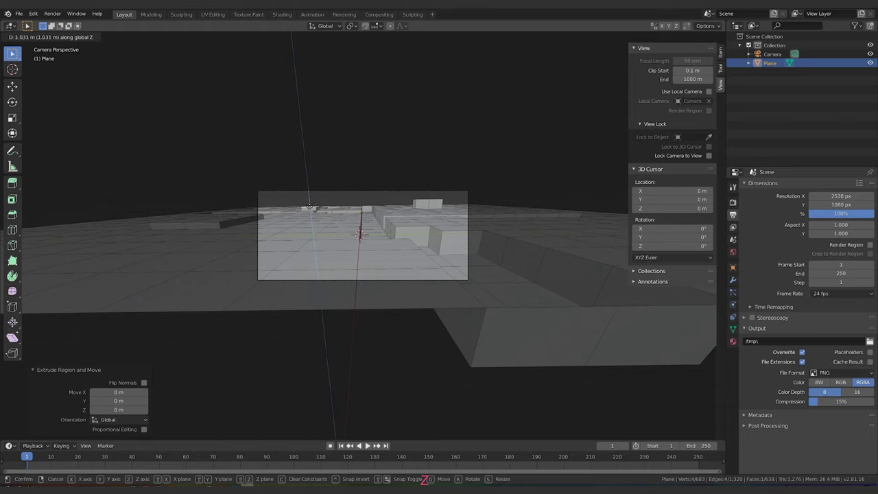
pyautogui.click(310, 207)
# Step: Extrude one nearer face left of the street, raise it 0.33 m along Z, and return to Object Mode
pyautogui.click(298, 236)
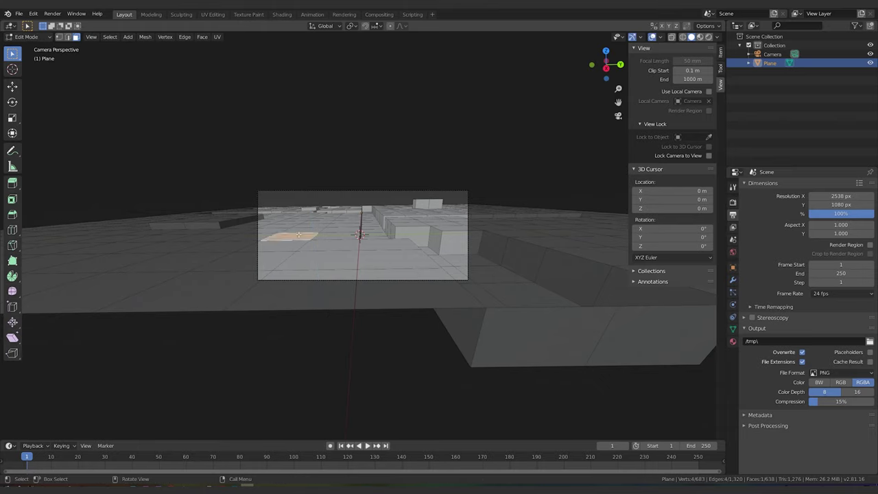
pyautogui.press('e')
pyautogui.press('Escape')
pyautogui.press('g')
pyautogui.press('z')
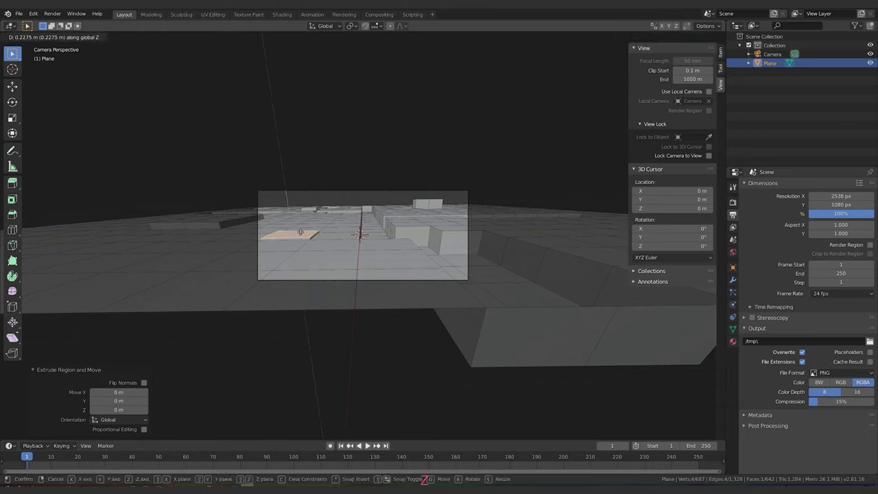
pyautogui.click(312, 238)
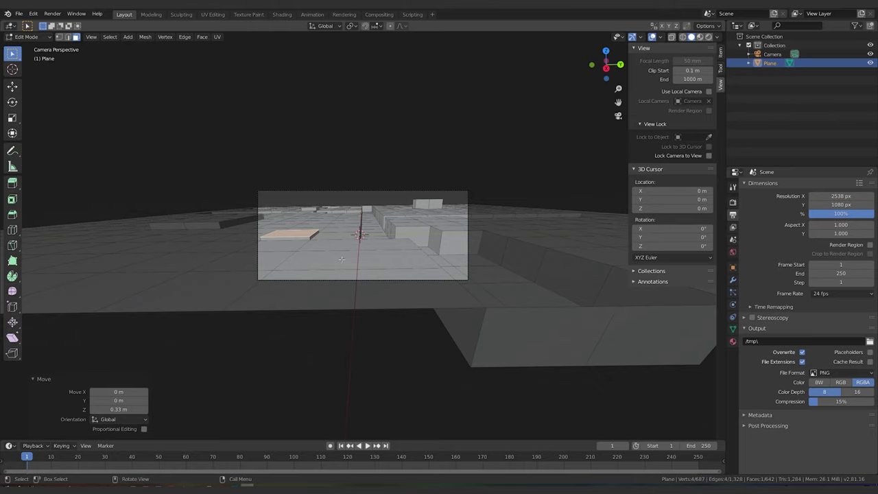
pyautogui.scroll(6, 411, 259)
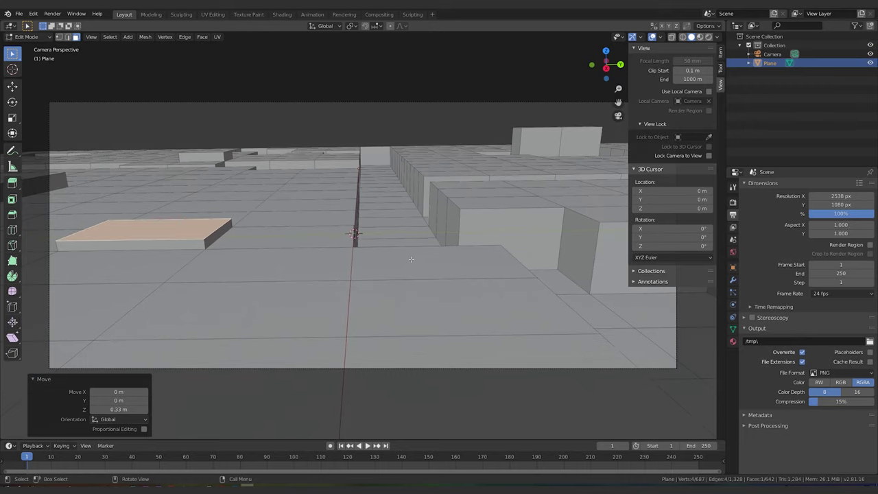
pyautogui.scroll(-1, 388, 262)
pyautogui.press('Tab')
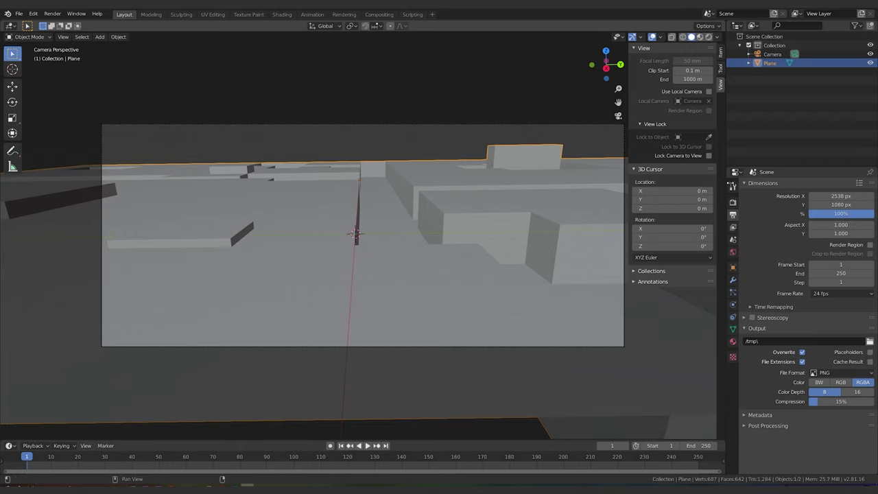
# Step: Rename the ground plane object to CityBase
pyautogui.doubleClick(770, 62)
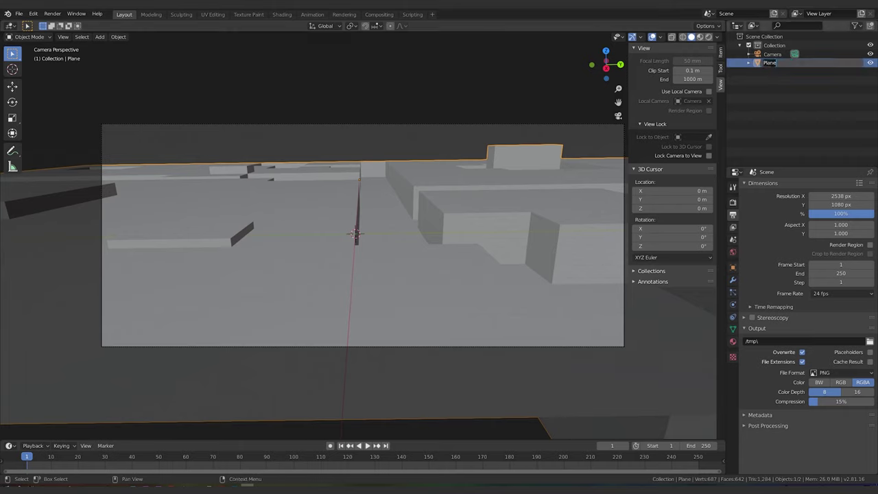
pyautogui.write('CIt')
pyautogui.press('BackSpace')
pyautogui.write('ityBase')
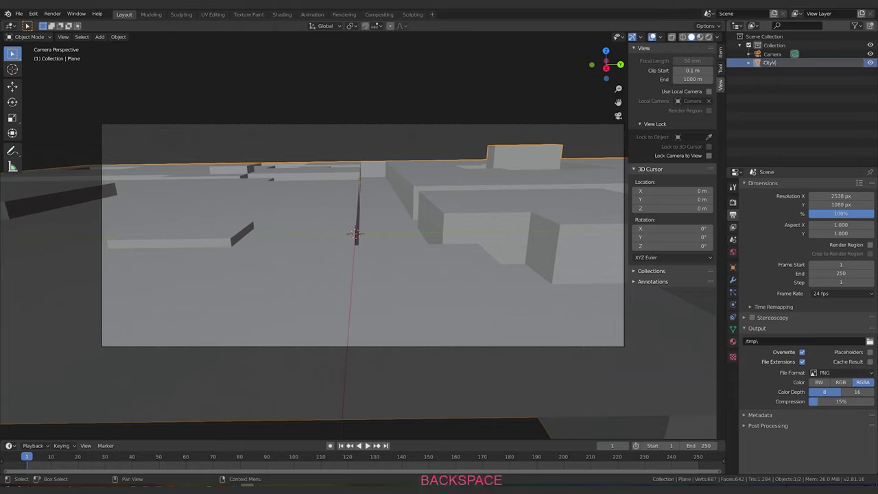
pyautogui.press('Return')
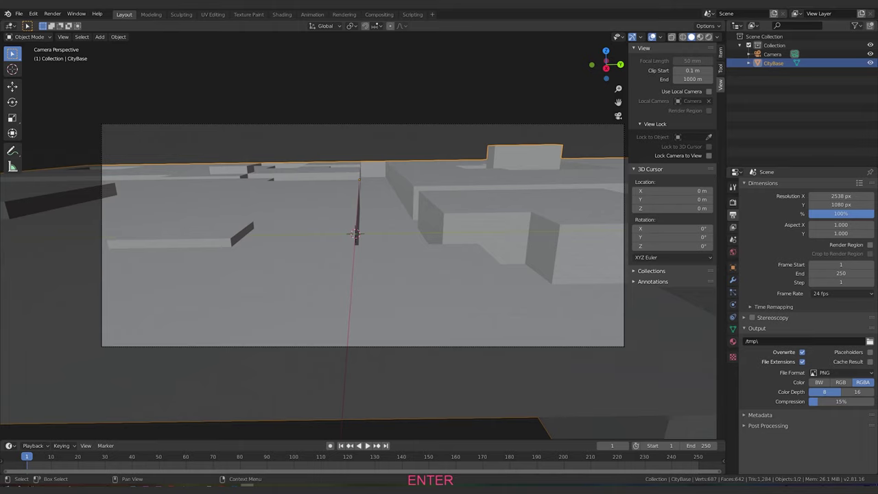
# Step: Create a new collection named City and move the CityBase object into it
pyautogui.click(800, 94)
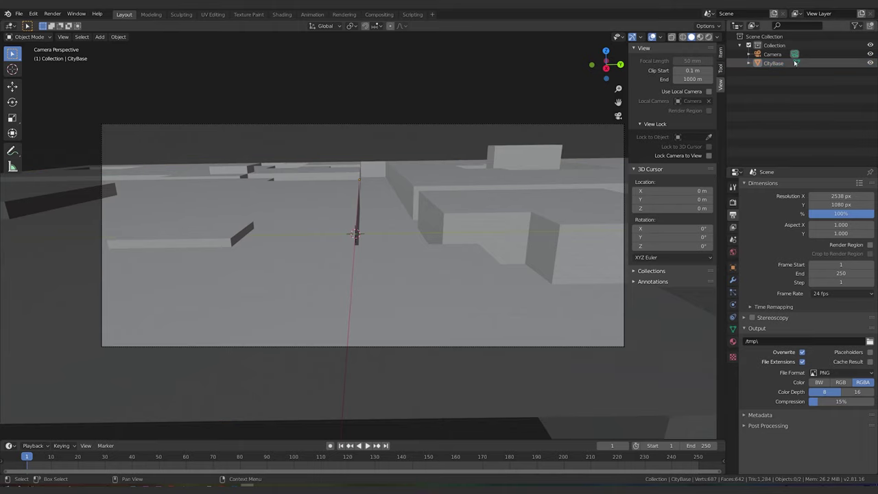
pyautogui.click(870, 25)
pyautogui.doubleClick(779, 72)
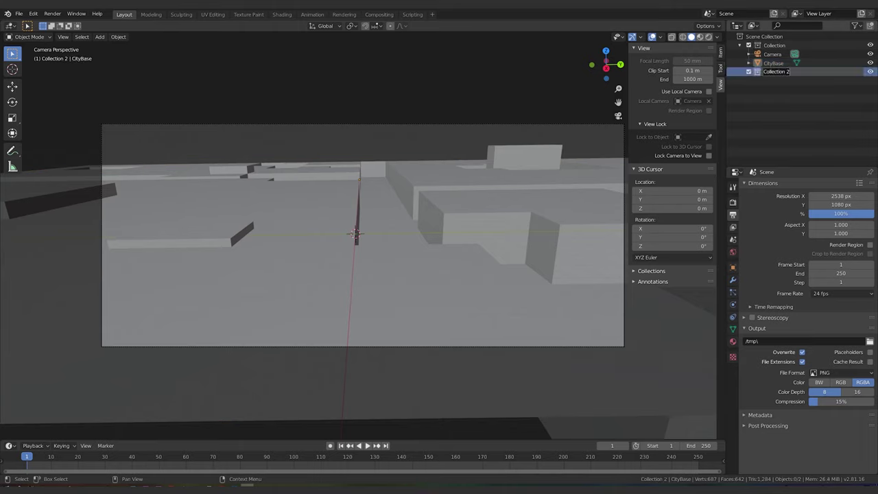
pyautogui.press('shift')
pyautogui.write('City')
pyautogui.press('Return')
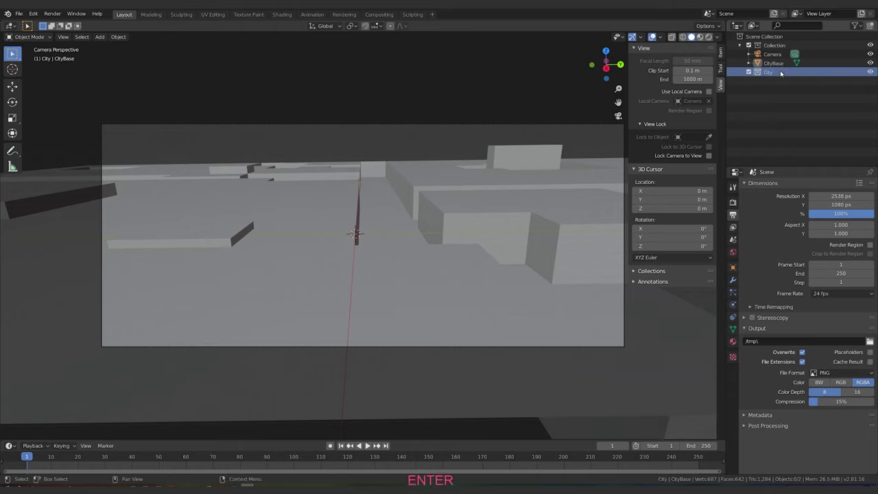
pyautogui.moveTo(773, 62); pyautogui.dragTo(772, 72)
# Step: Create another new collection in the scene and name it CityTiles
pyautogui.click(869, 25)
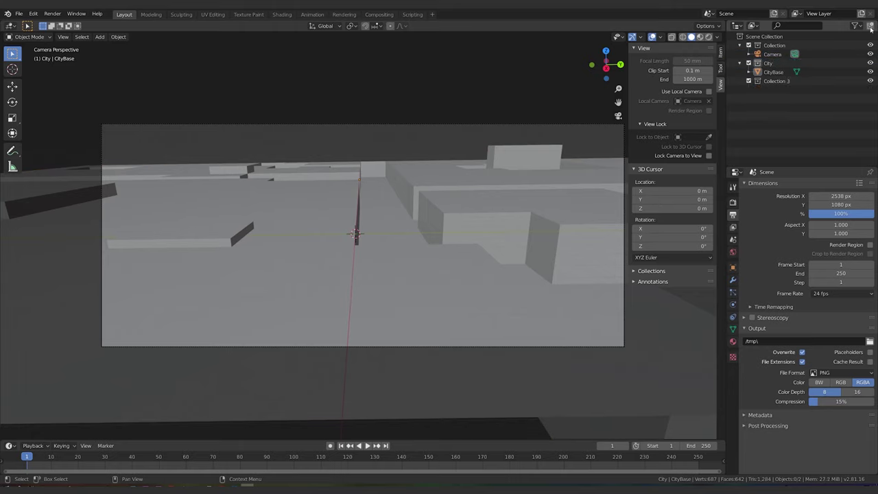
pyautogui.doubleClick(777, 81)
pyautogui.press('shift')
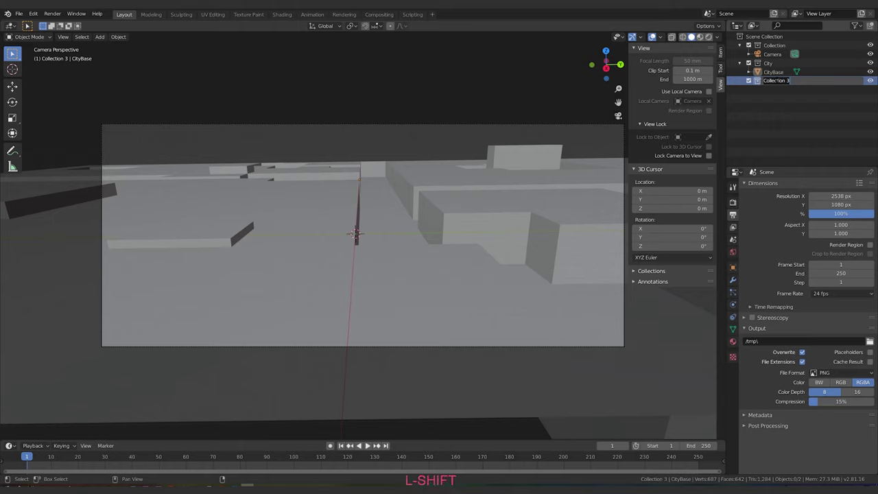
pyautogui.write('CityTrack')
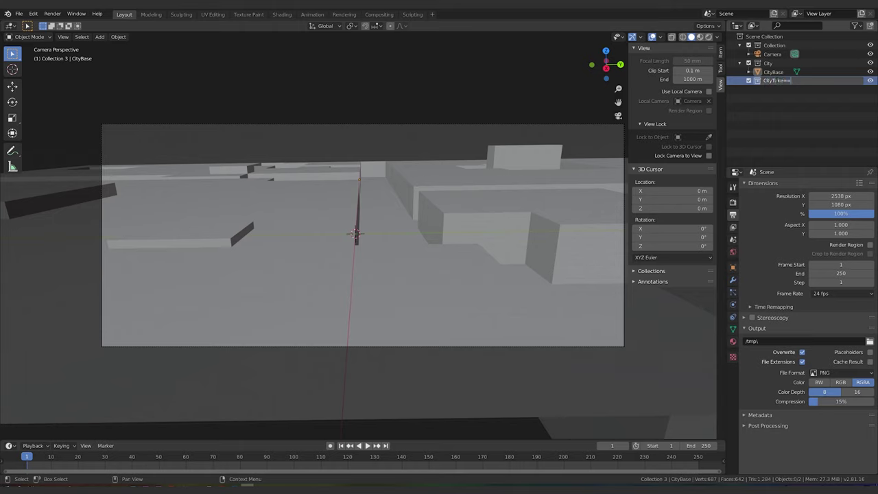
pyautogui.press('BackSpace')
pyautogui.press('BackSpace')
pyautogui.press('BackSpace')
pyautogui.press('BackSpace')
pyautogui.write('iles')
pyautogui.press('Return')
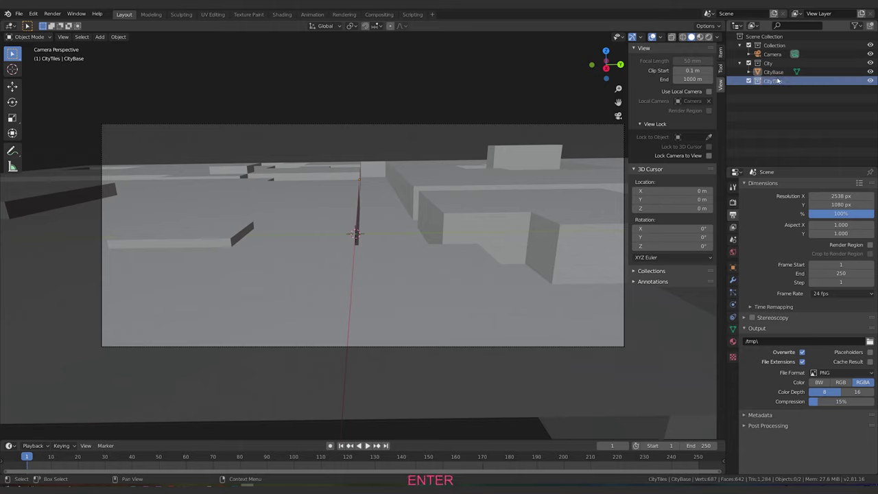
# Step: Hide the City collection, make CityTiles the active collection and add a 2 m plane at the world origin
pyautogui.click(770, 63)
pyautogui.click(870, 63)
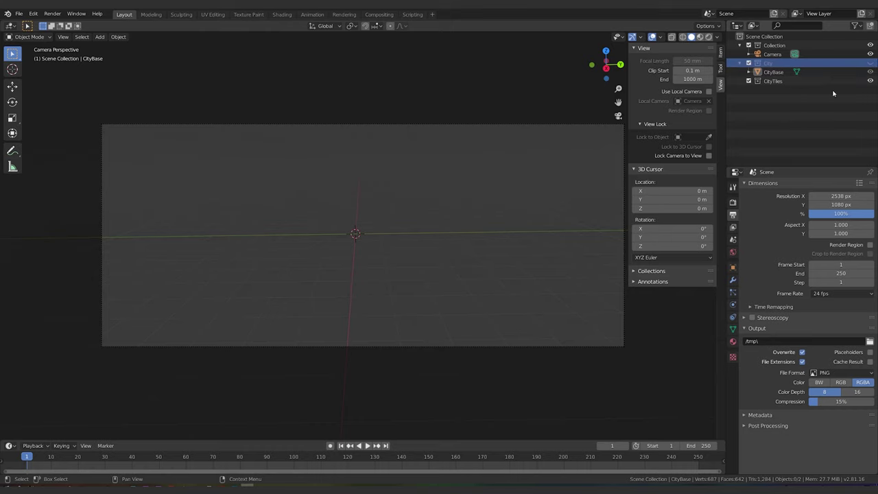
pyautogui.click(774, 81)
pyautogui.moveTo(379, 221); pyautogui.dragTo(433, 245, button='middle')
pyautogui.hotkey('shift', 'a')
pyautogui.moveTo(432, 121)
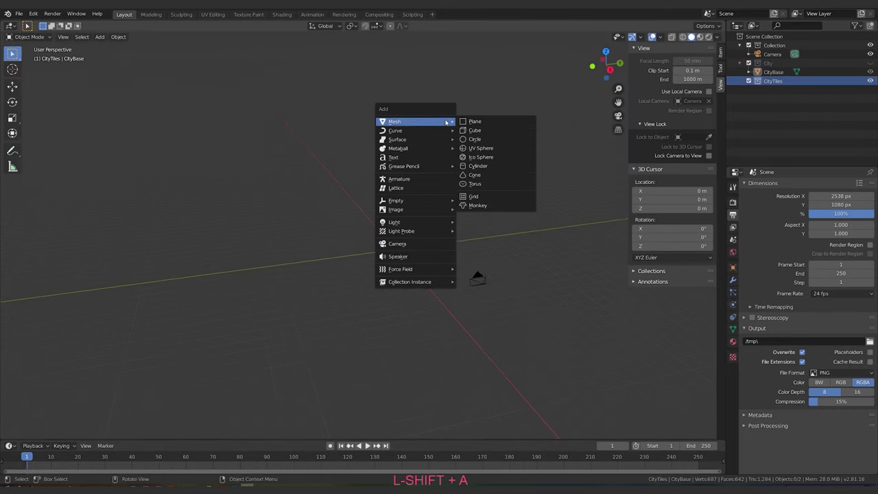
pyautogui.click(473, 122)
pyautogui.scroll(1, 406, 257)
pyautogui.keyDown('shift'); pyautogui.moveTo(533, 293); pyautogui.dragTo(437, 253, button='middle'); pyautogui.keyUp('shift')
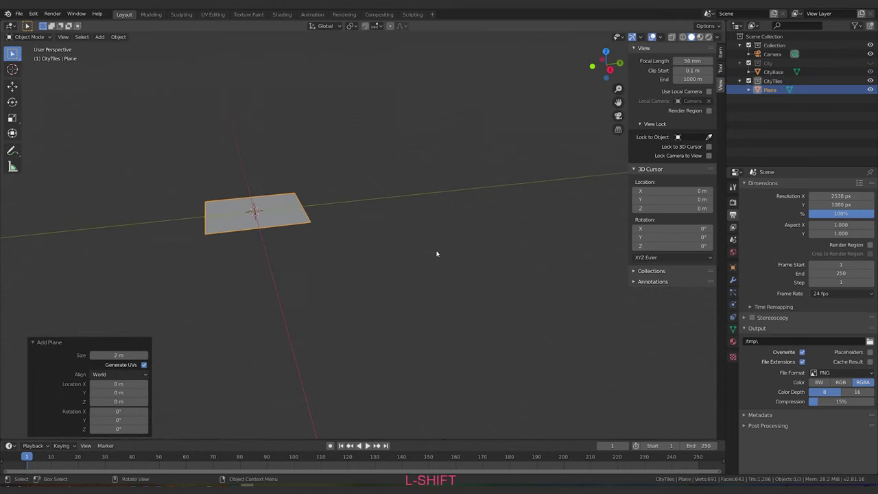
pyautogui.keyDown('shift'); pyautogui.moveTo(300, 232); pyautogui.dragTo(327, 215, button='middle'); pyautogui.keyUp('shift')
pyautogui.scroll(1, 304, 219)
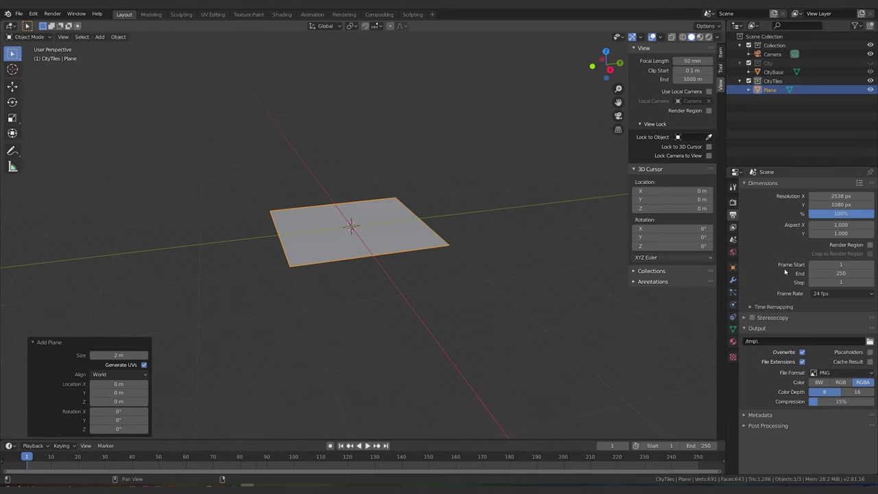
# Step: Examine the foggy city-lights reference images in the photo viewer and close the viewer
pyautogui.press('F12')
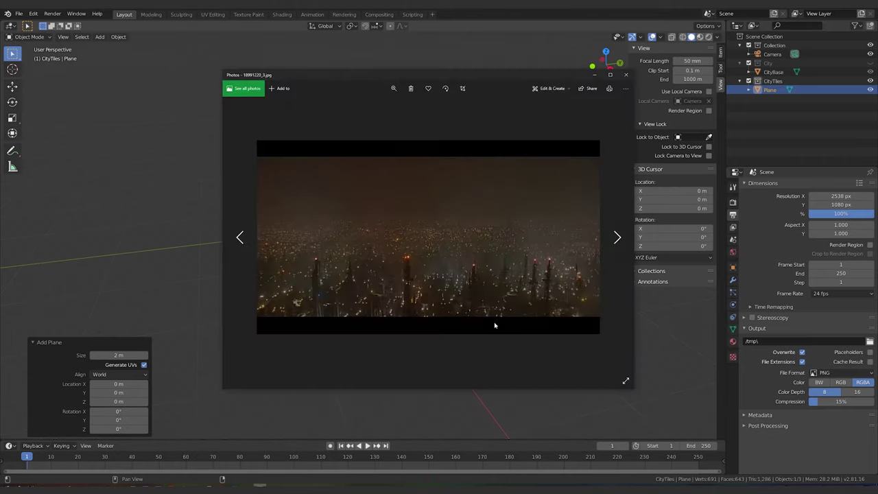
pyautogui.click(242, 238)
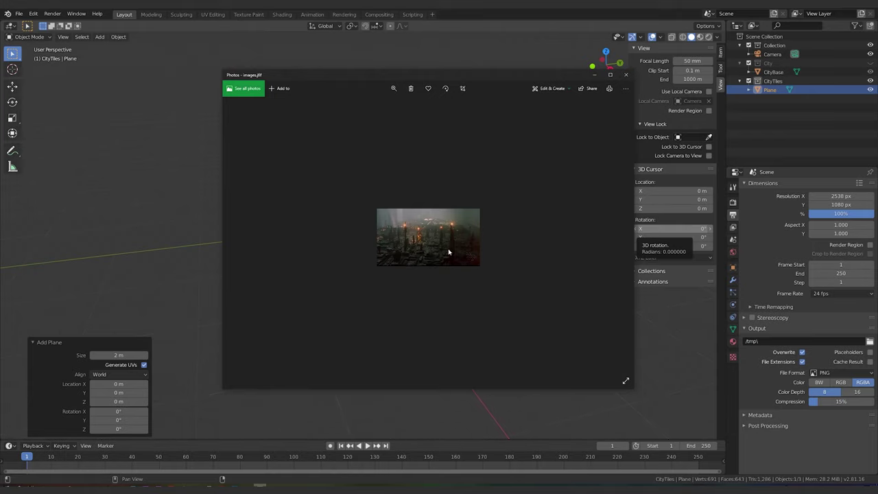
pyautogui.click(626, 75)
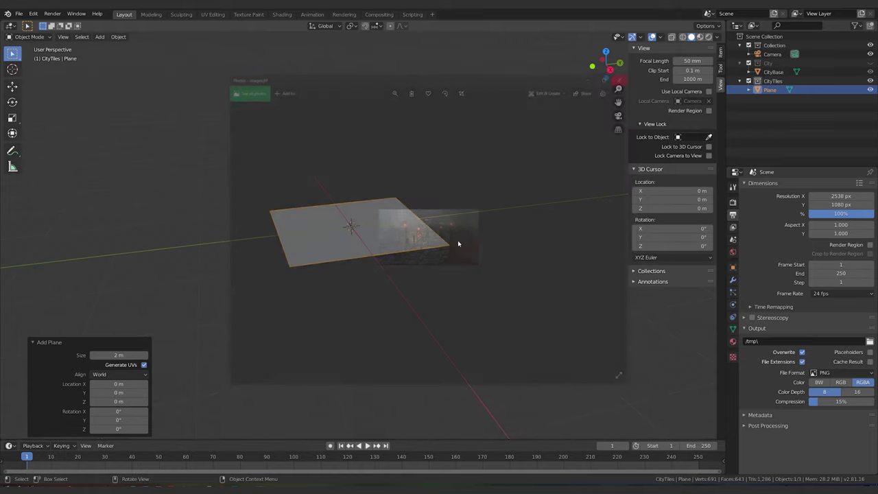
# Step: Try to subdivide the plane's mesh in Edit Mode and return to Object Mode
pyautogui.scroll(6, 362, 326)
pyautogui.scroll(-6, 362, 327)
pyautogui.moveTo(361, 298); pyautogui.dragTo(377, 301, button='middle')
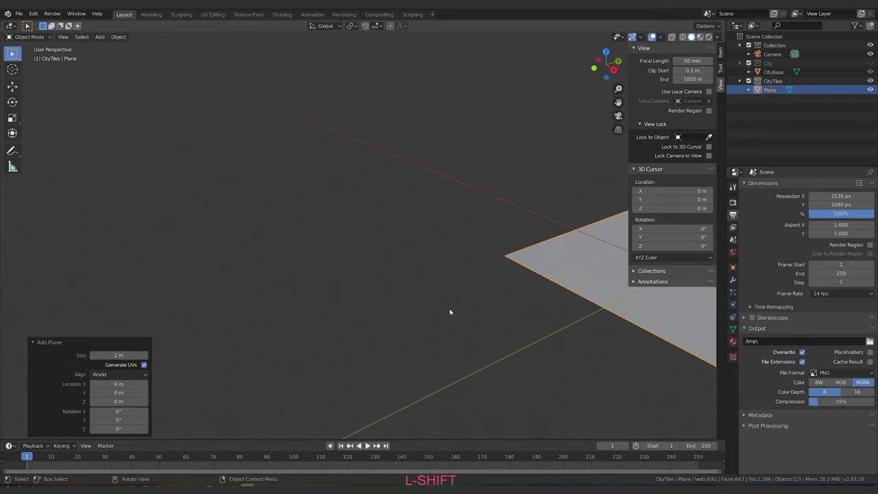
pyautogui.keyDown('shift'); pyautogui.moveTo(448, 312); pyautogui.dragTo(394, 341, button='middle'); pyautogui.keyUp('shift')
pyautogui.scroll(-1, 349, 294)
pyautogui.press('Tab')
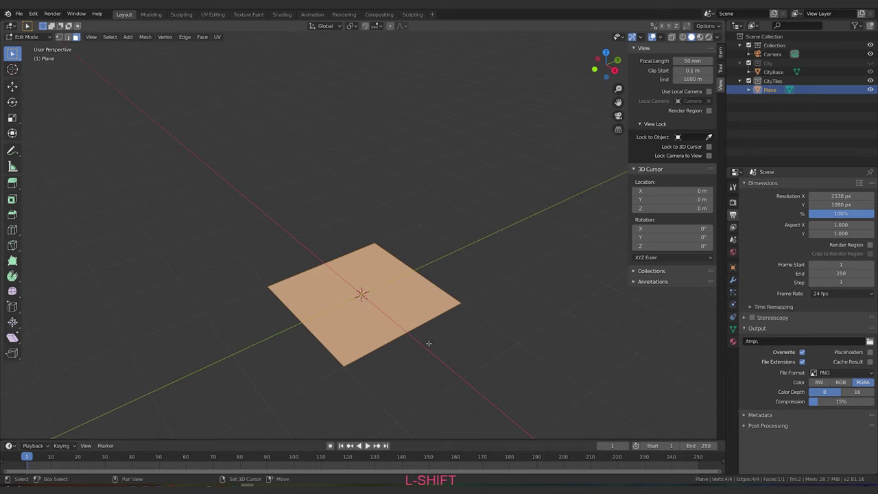
pyautogui.press('F3')
pyautogui.write('Subdivide')
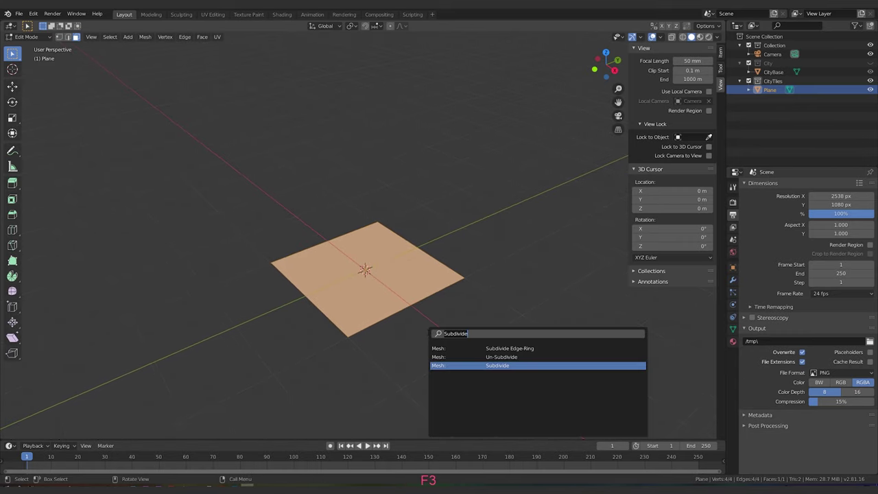
pyautogui.click(465, 365)
pyautogui.moveTo(465, 366); pyautogui.dragTo(404, 355, button='middle')
pyautogui.press('a')
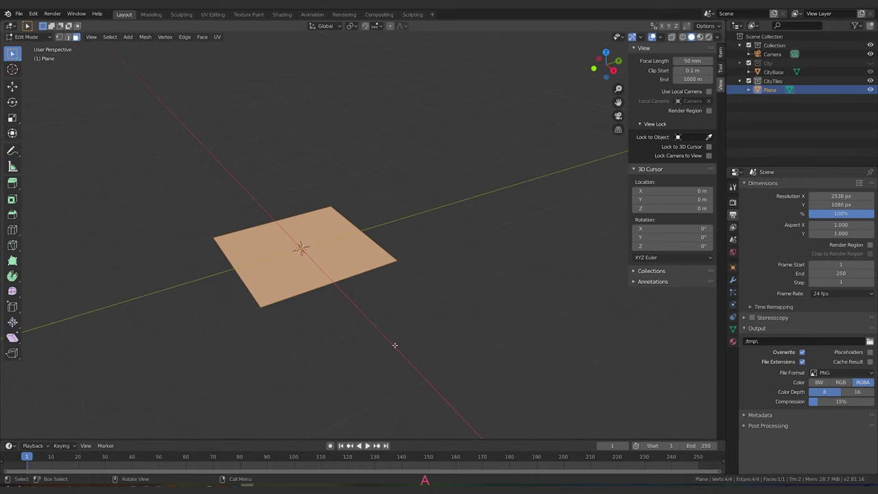
pyautogui.press('a')
pyautogui.keyDown('shift'); pyautogui.moveTo(368, 326); pyautogui.dragTo(479, 337, button='middle'); pyautogui.keyUp('shift')
pyautogui.press('Tab')
pyautogui.scroll(-2, 486, 347)
pyautogui.scroll(5, 480, 338)
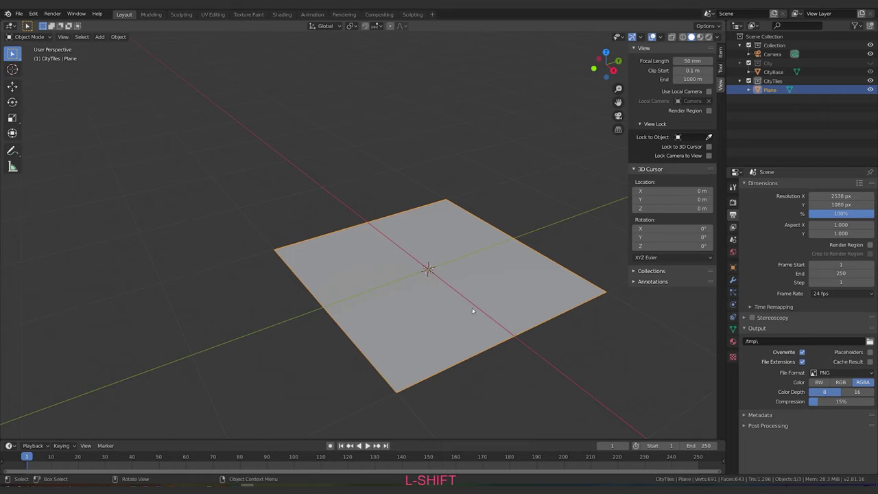
# Step: Add a cube, scale it to about 0.082 and set it down on the plane near one corner
pyautogui.keyDown('shift'); pyautogui.moveTo(518, 337); pyautogui.dragTo(500, 334, button='middle'); pyautogui.keyUp('shift')
pyautogui.hotkey('shift', 'a')
pyautogui.moveTo(442, 294)
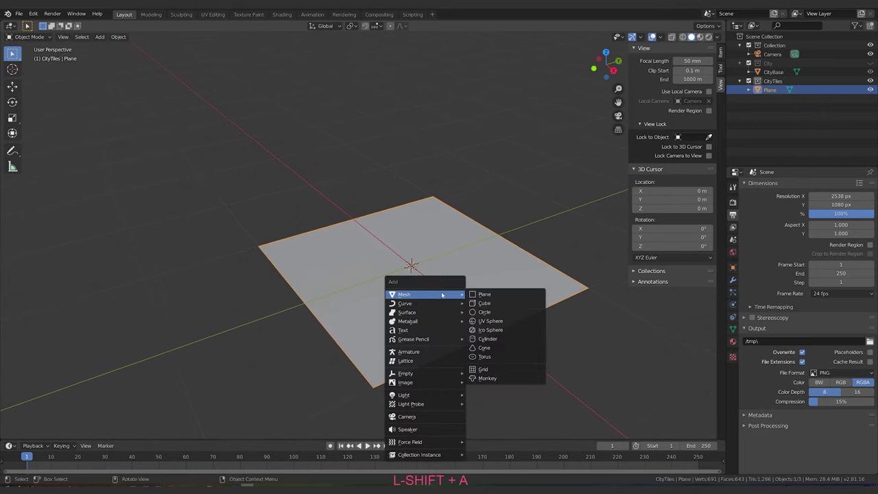
pyautogui.click(485, 304)
pyautogui.press('s')
pyautogui.click(411, 268)
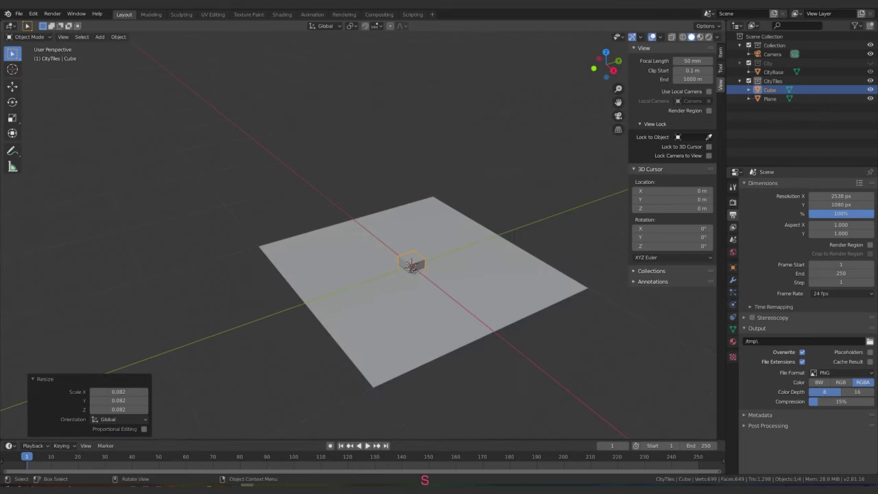
pyautogui.press('g')
pyautogui.click(312, 252)
pyautogui.press('g')
pyautogui.press('z')
pyautogui.click(437, 301)
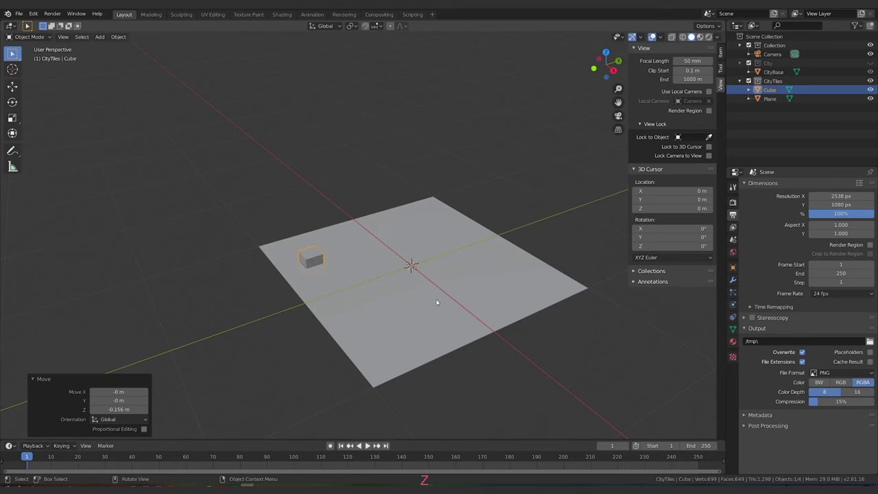
# Step: Duplicate the small cube and move the copy about 1.1 m along the X axis
pyautogui.moveTo(436, 302); pyautogui.dragTo(437, 301, button='middle')
pyautogui.hotkey('shift', 'd')
pyautogui.press('Escape')
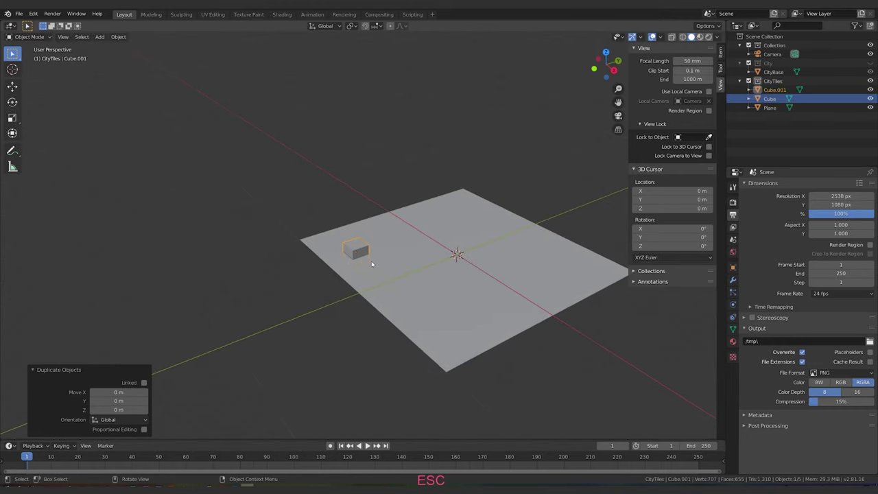
pyautogui.press('g')
pyautogui.press('x')
pyautogui.click(459, 327)
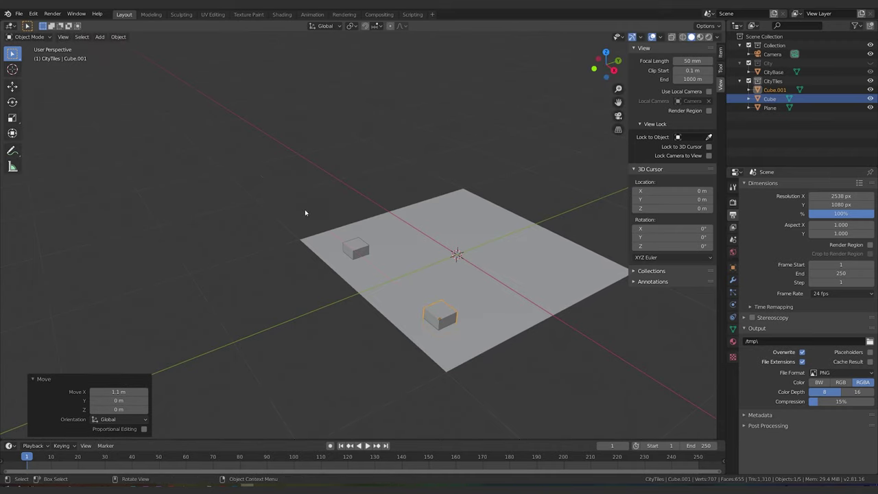
# Step: Delete both small cubes from the plane
pyautogui.keyDown('shift'); pyautogui.moveTo(537, 327); pyautogui.dragTo(477, 321, button='middle'); pyautogui.keyUp('shift')
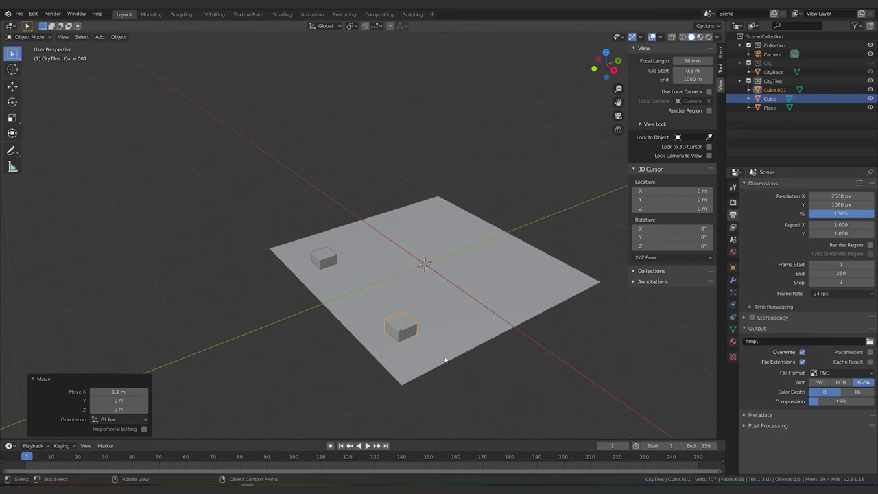
pyautogui.click(461, 317)
pyautogui.click(393, 330)
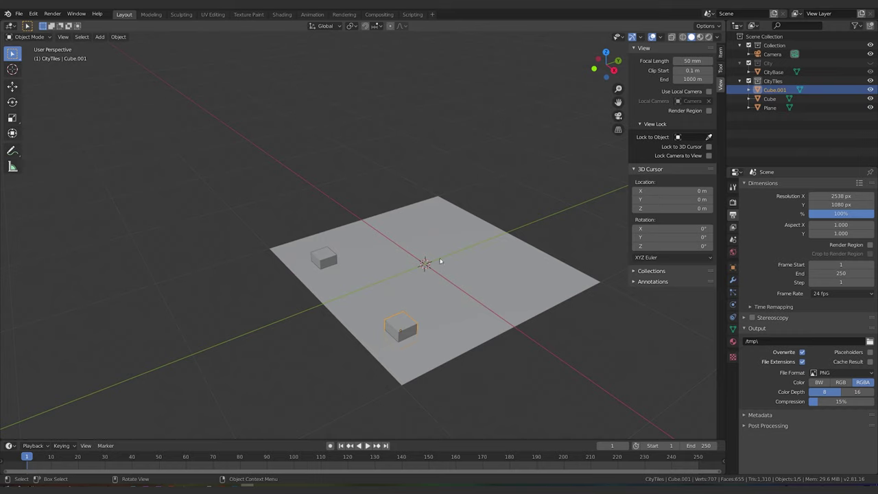
pyautogui.click(524, 281)
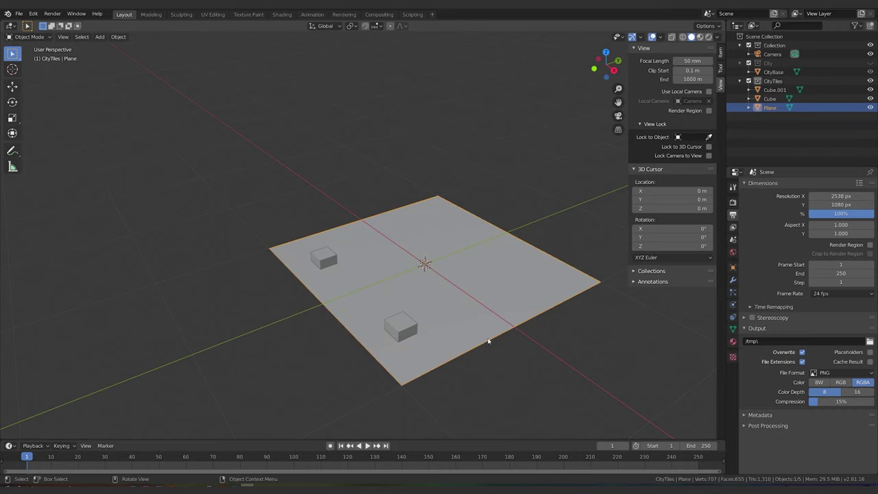
pyautogui.click(408, 335)
pyautogui.click(308, 271)
pyautogui.click(400, 322)
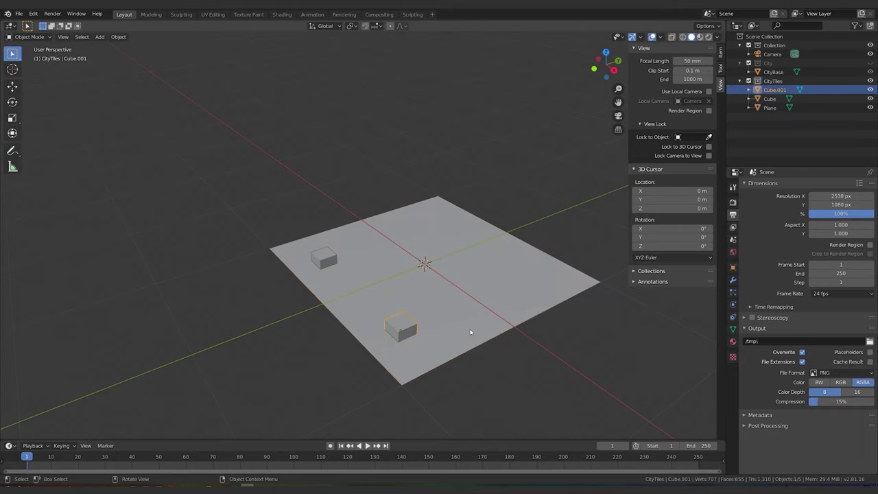
pyautogui.press('x')
pyautogui.press('x')
pyautogui.click(401, 316)
pyautogui.click(321, 265)
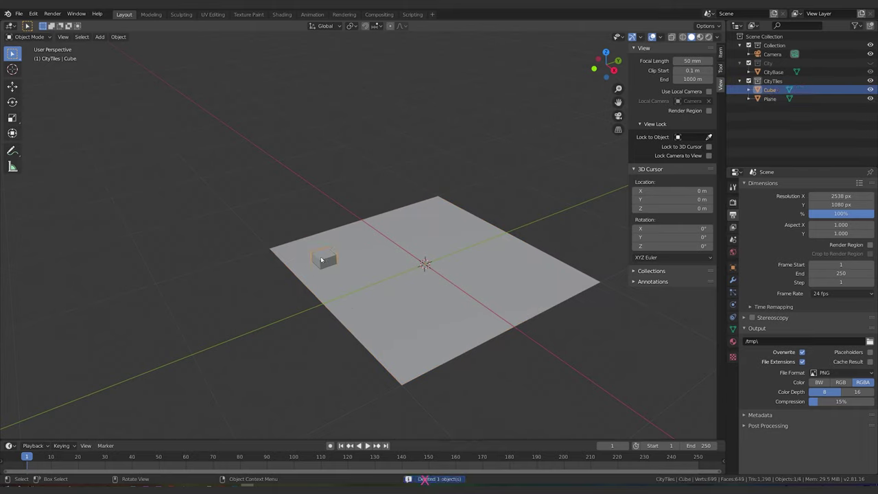
pyautogui.press('Delete')
# Step: Select the plane and add a new particle system to it
pyautogui.click(474, 294)
pyautogui.hotkey('shift', 'a')
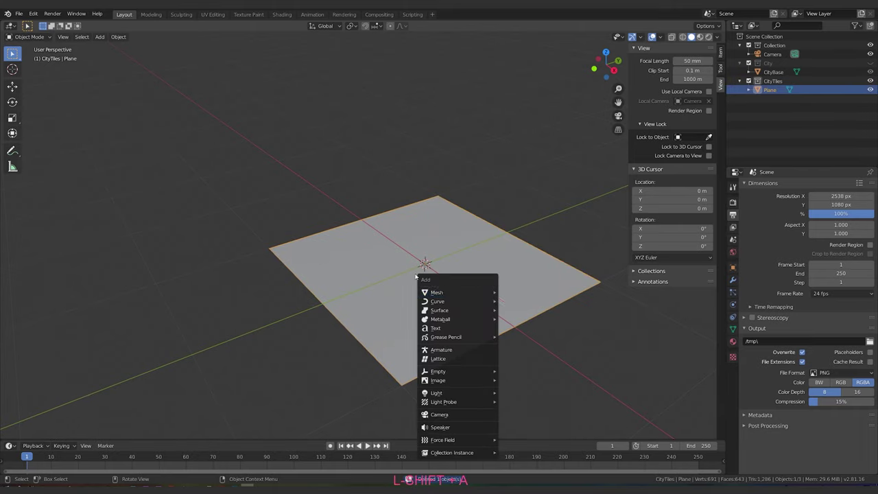
pyautogui.press('Escape')
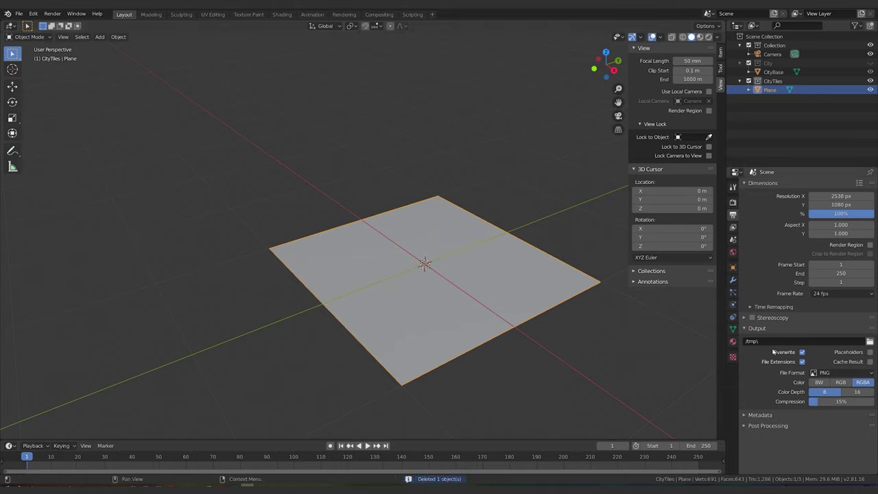
pyautogui.click(732, 292)
pyautogui.click(871, 187)
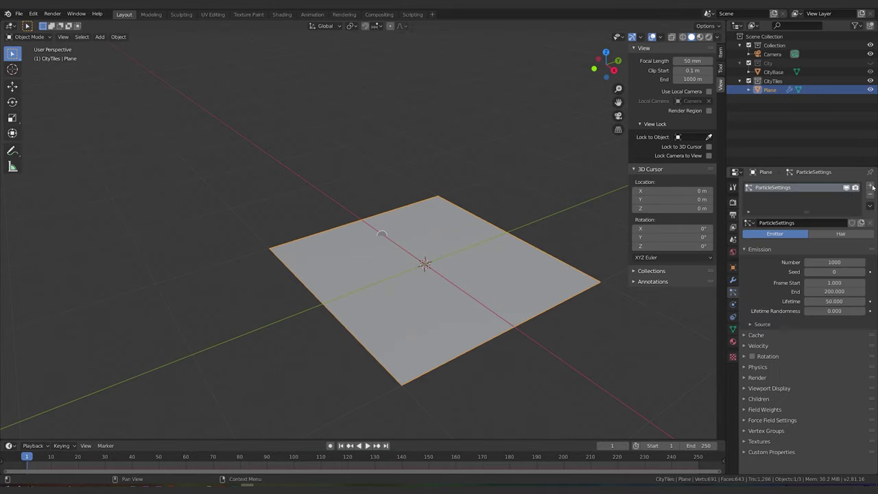
# Step: Rename the plane's particle settings to CityBlockGen
pyautogui.doubleClick(804, 223)
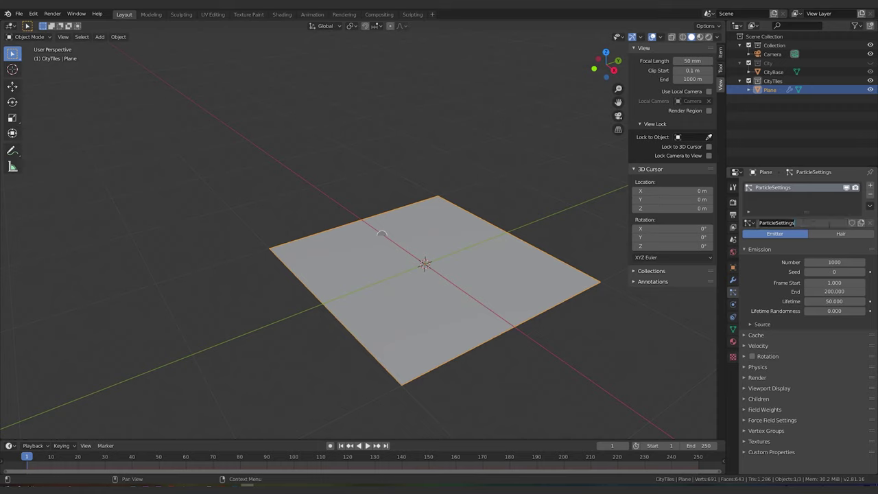
pyautogui.press('shift')
pyautogui.write('C')
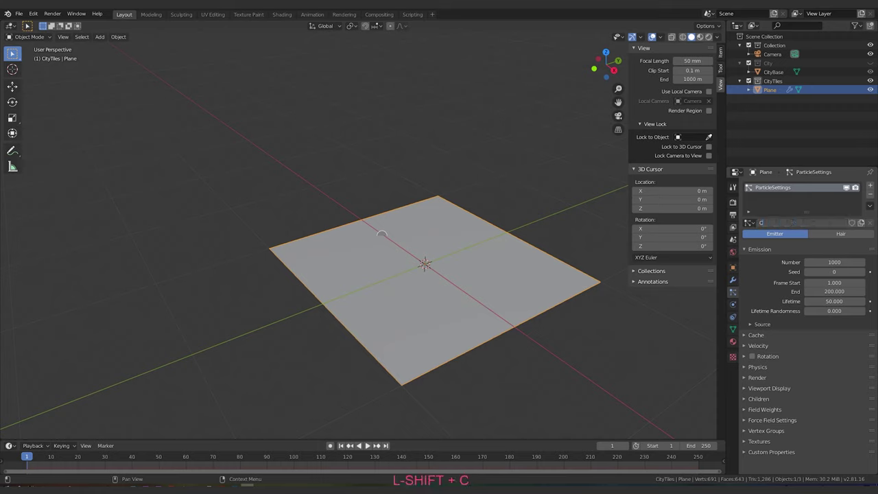
pyautogui.write('ityBlockGen')
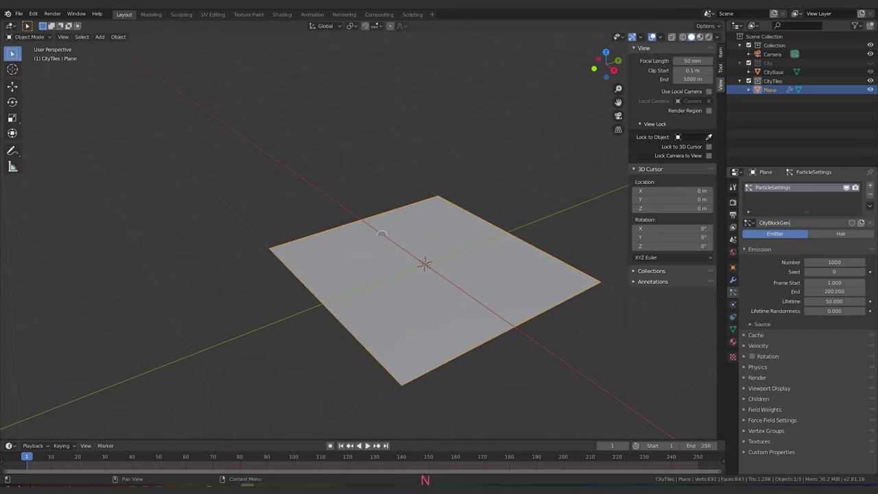
pyautogui.press('Return')
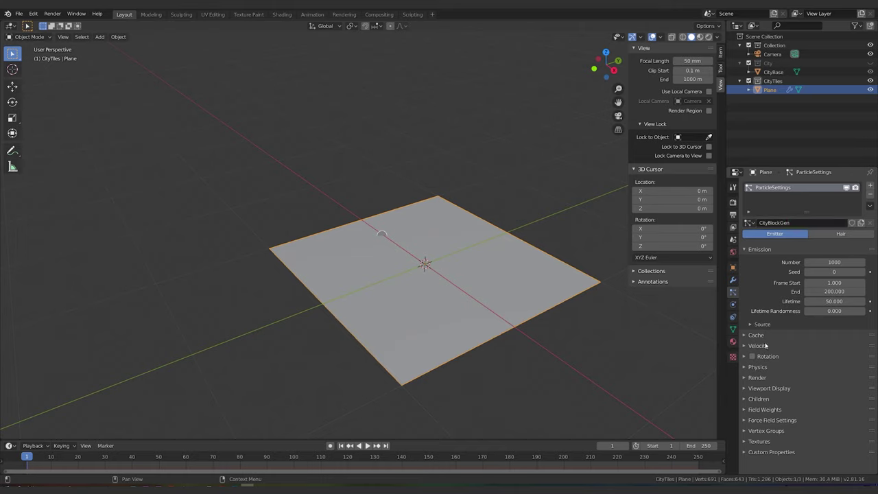
# Step: Expand the emission source settings and play the animation to examine how the plane emits its particles, stopping playback at the end
pyautogui.click(760, 325)
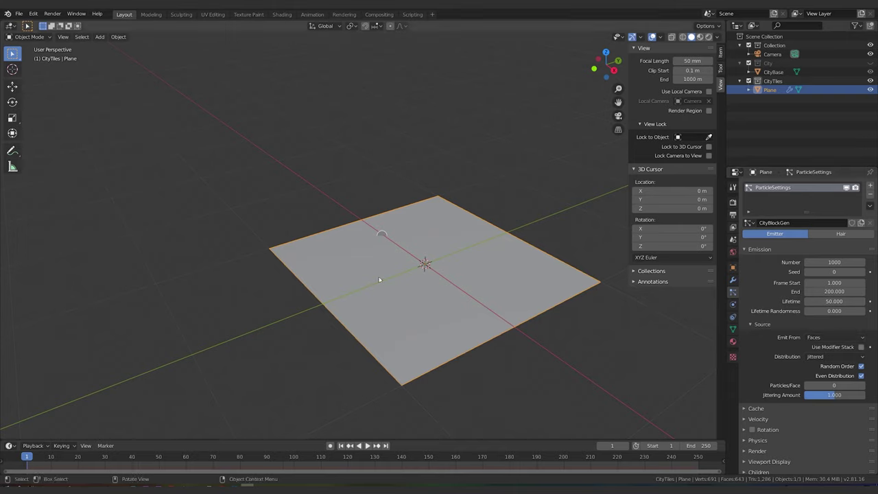
pyautogui.click(819, 338)
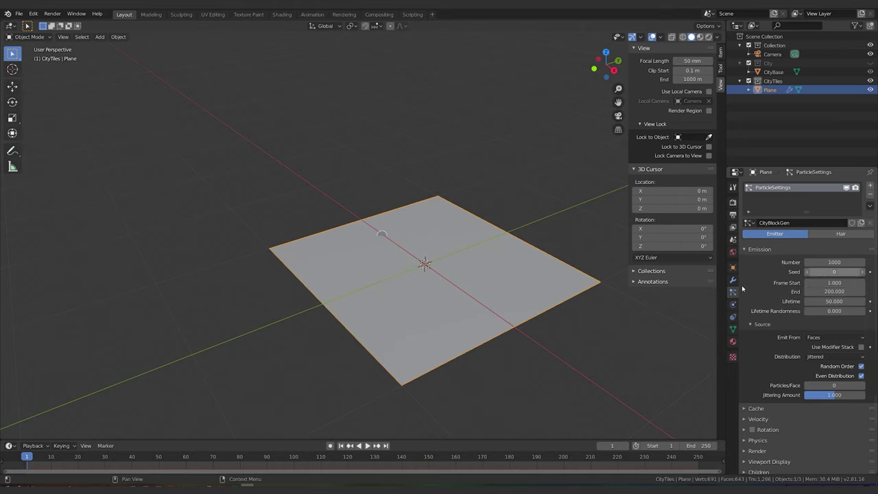
pyautogui.press('space')
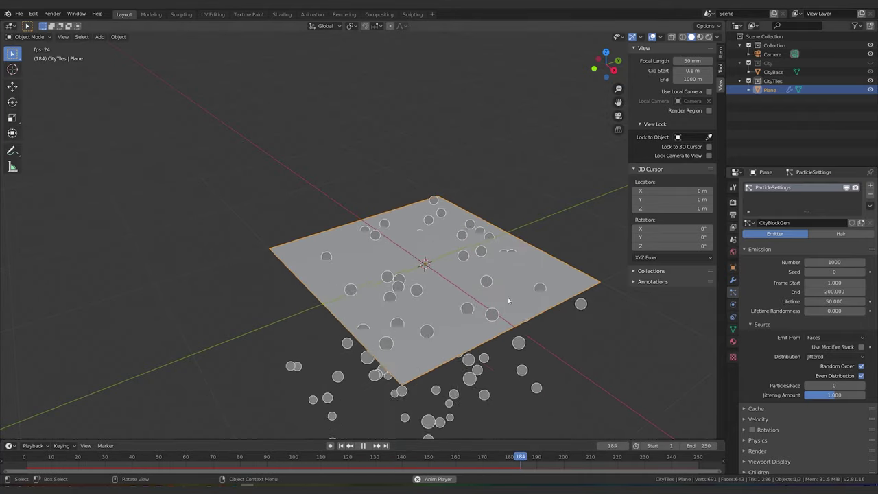
pyautogui.moveTo(507, 297); pyautogui.dragTo(453, 342, button='middle')
pyautogui.scroll(-4, 453, 343)
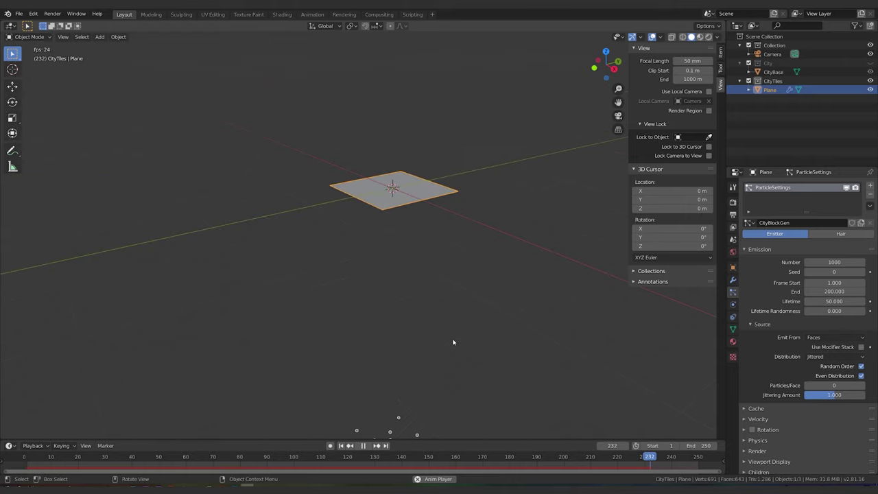
pyautogui.press('KP_Decimal')
pyautogui.scroll(-5, 435, 305)
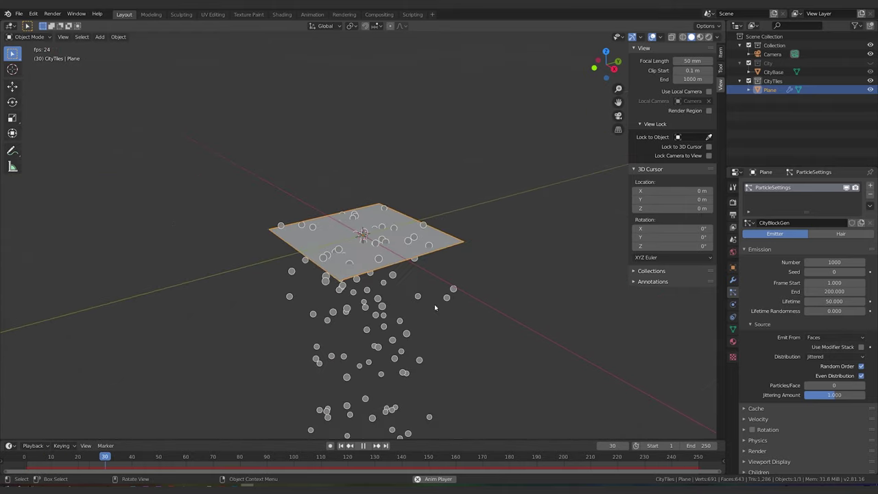
pyautogui.moveTo(435, 306)
pyautogui.mouseDown(button='middle')
pyautogui.moveTo(422, 314)
pyautogui.moveTo(427, 302)
pyautogui.mouseUp(button='middle')
pyautogui.scroll(-4, 427, 302)
pyautogui.moveTo(431, 359); pyautogui.dragTo(435, 362, button='middle')
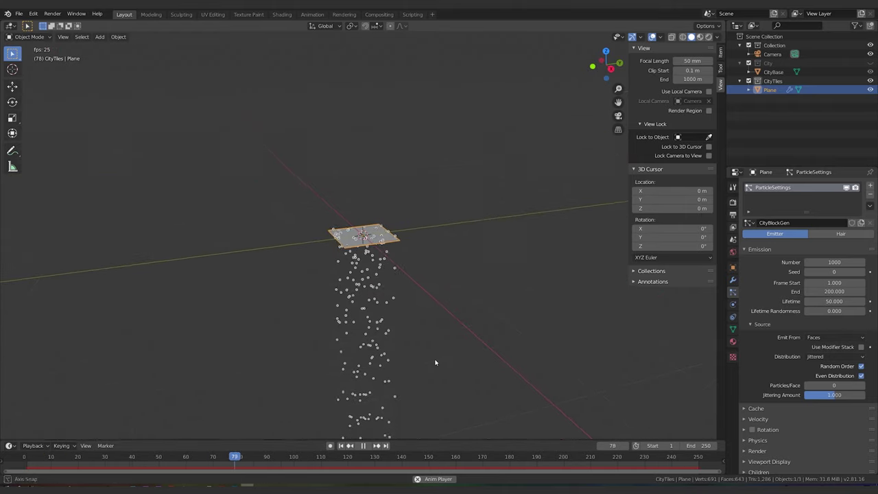
pyautogui.scroll(2, 466, 361)
pyautogui.press('space')
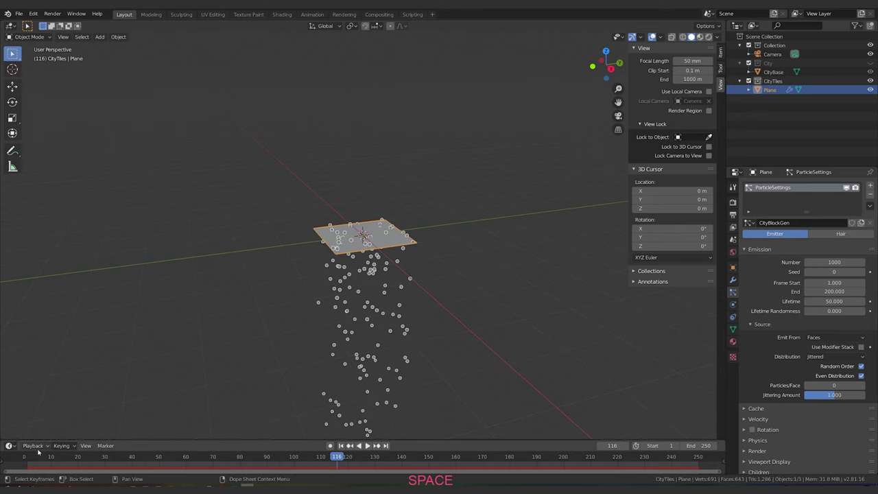
# Step: Set the particle emission's start frame to 0 and its end frame to 1
pyautogui.click(833, 291)
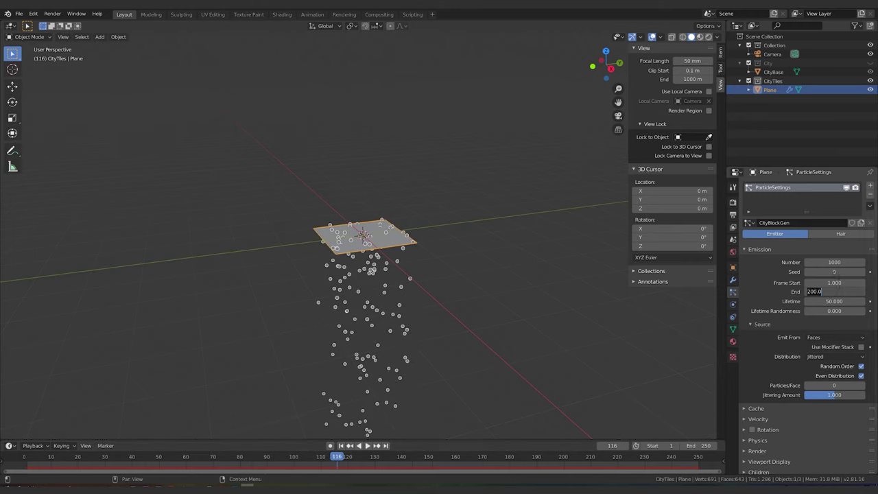
pyautogui.hotkey('shift', 'Tab')
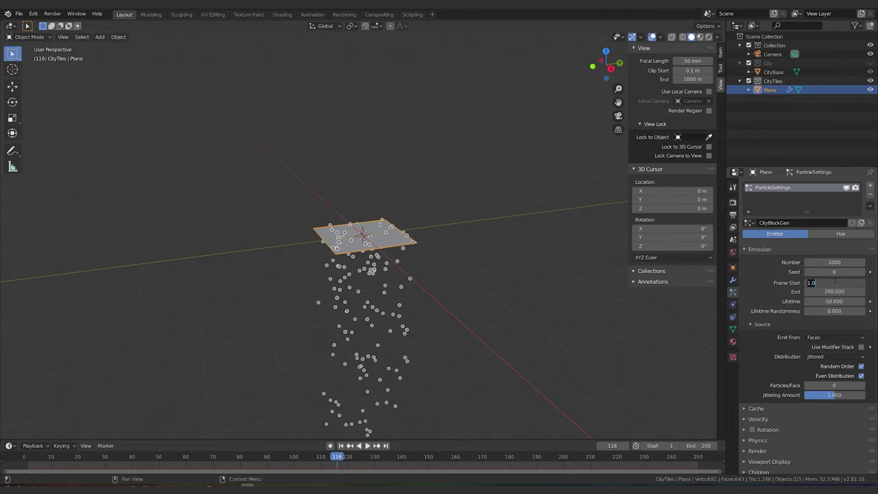
pyautogui.write('0')
pyautogui.press('Return')
pyautogui.click(836, 291)
pyautogui.write('10')
pyautogui.press('BackSpace')
pyautogui.press('Return')
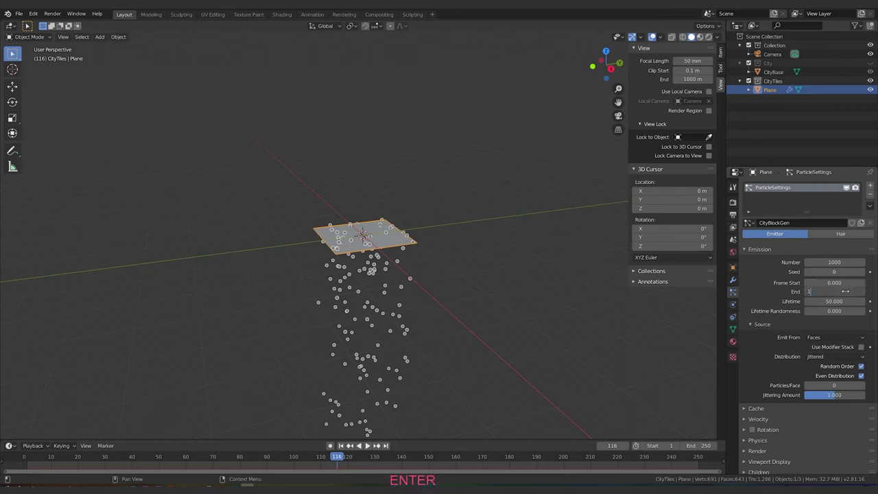
# Step: Replay the animation from the first frame to examine the particle emission, then return to the first frame
pyautogui.click(341, 446)
pyautogui.press('space')
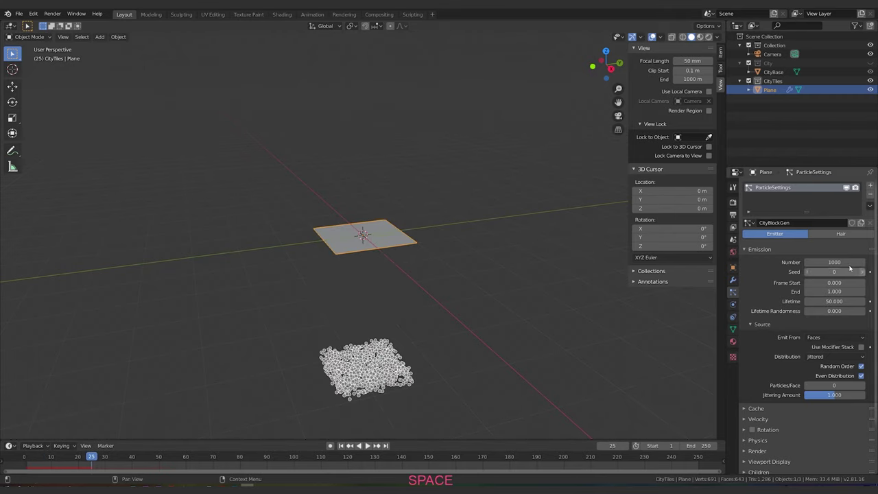
pyautogui.click(342, 446)
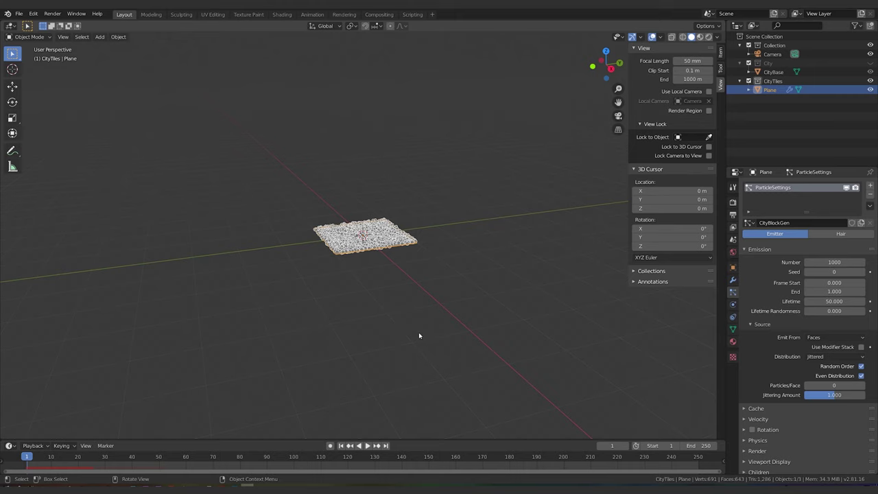
pyautogui.scroll(3, 391, 254)
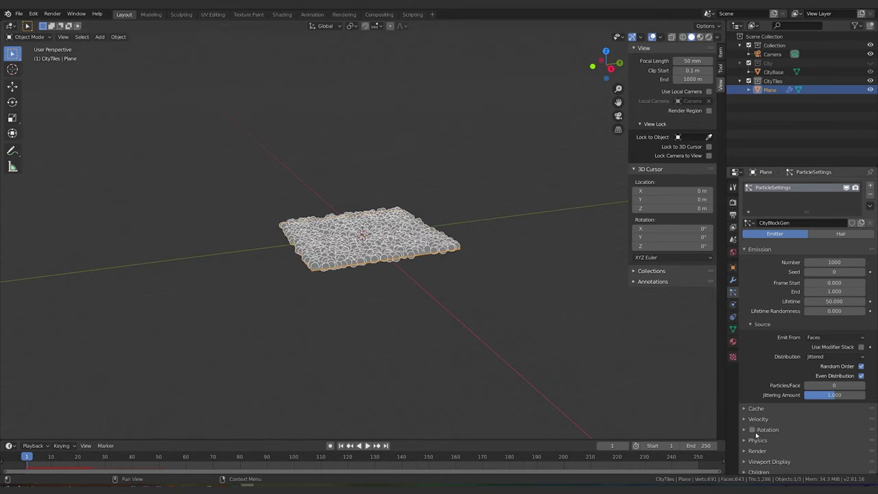
# Step: Expand the particle system's physics settings, including deflection and integration, and examine the available options
pyautogui.scroll(-3, 756, 435)
pyautogui.click(758, 384)
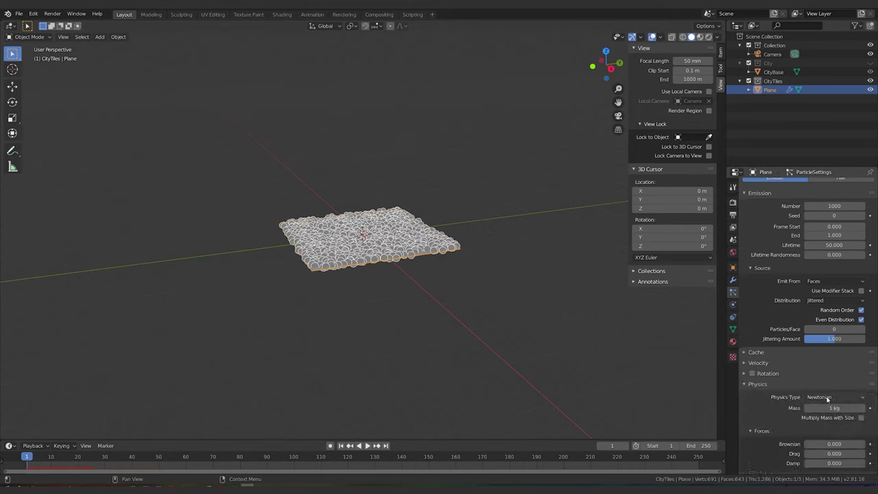
pyautogui.scroll(-2, 768, 426)
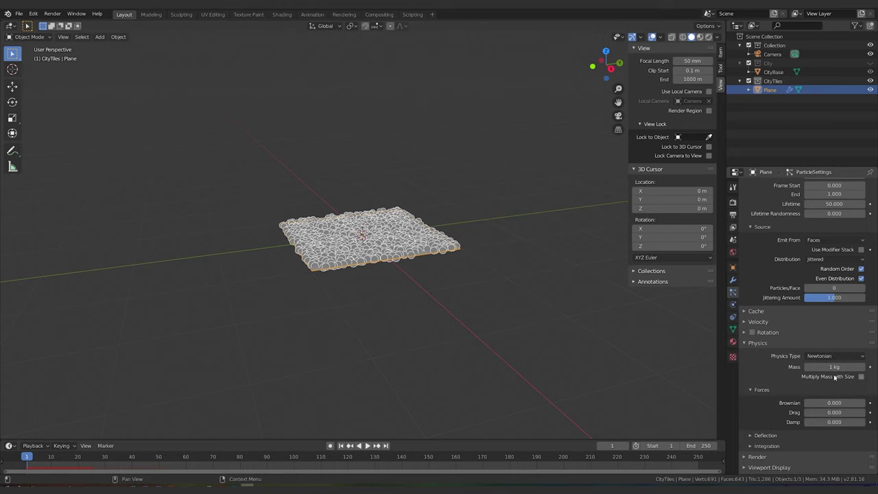
pyautogui.scroll(-2, 782, 415)
pyautogui.click(764, 390)
pyautogui.click(762, 380)
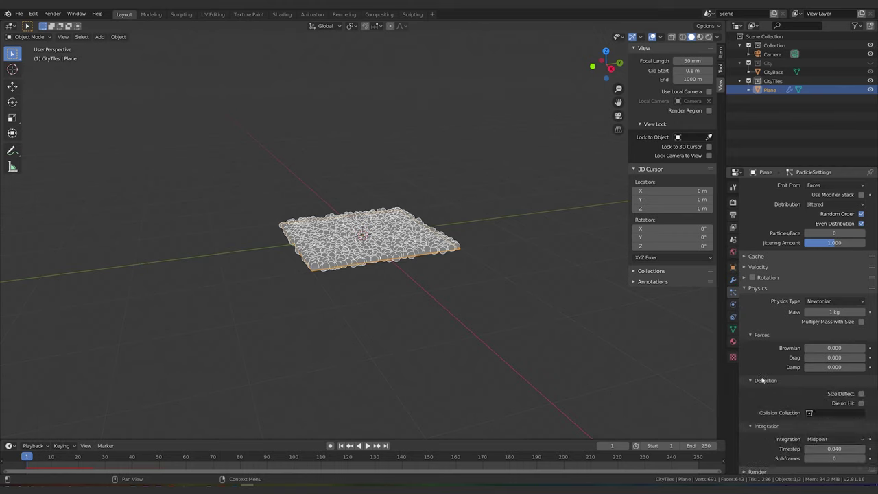
pyautogui.scroll(-3, 755, 446)
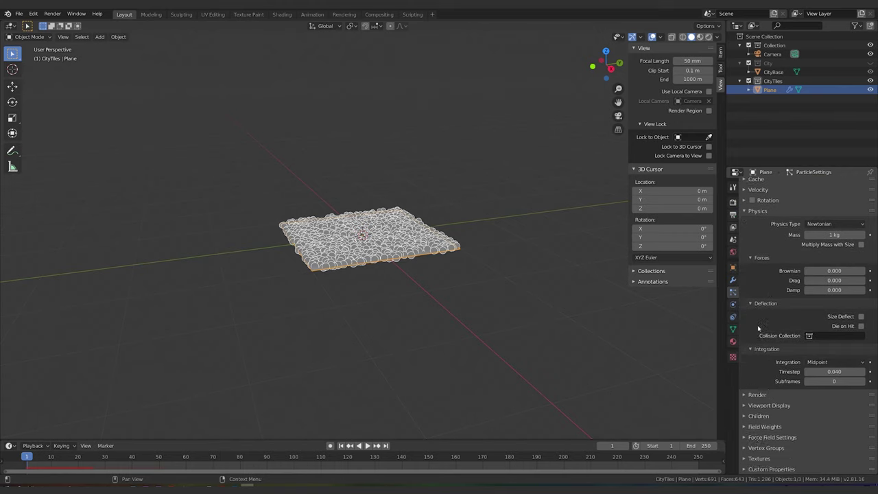
pyautogui.scroll(8, 758, 329)
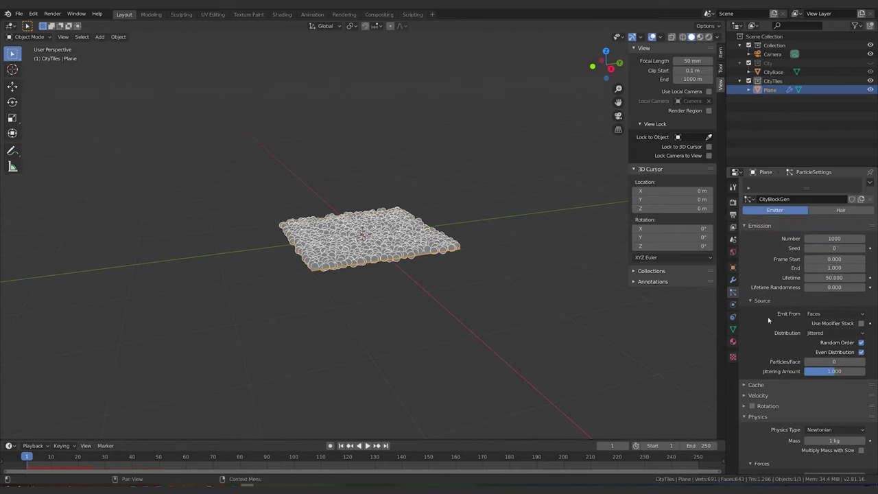
# Step: Expand the particle velocity settings and set the normal velocity to 0 m/s
pyautogui.click(743, 396)
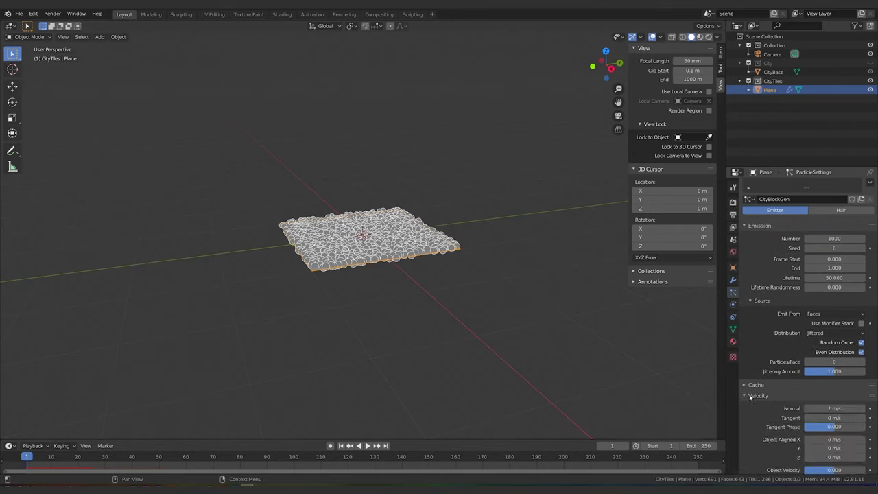
pyautogui.scroll(-2, 749, 398)
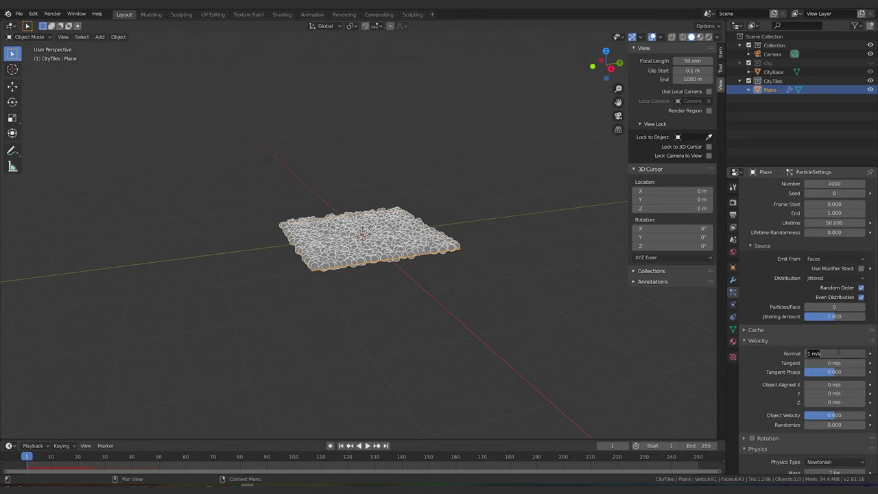
pyautogui.press('Return')
pyautogui.scroll(-2, 837, 353)
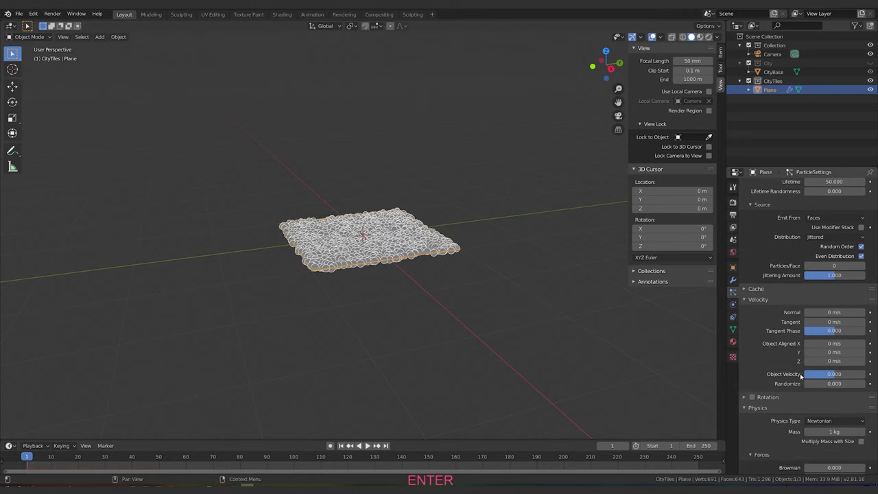
# Step: Set the particles' physics type to None, play the animation briefly to check it, and return to the first frame
pyautogui.scroll(-4, 800, 376)
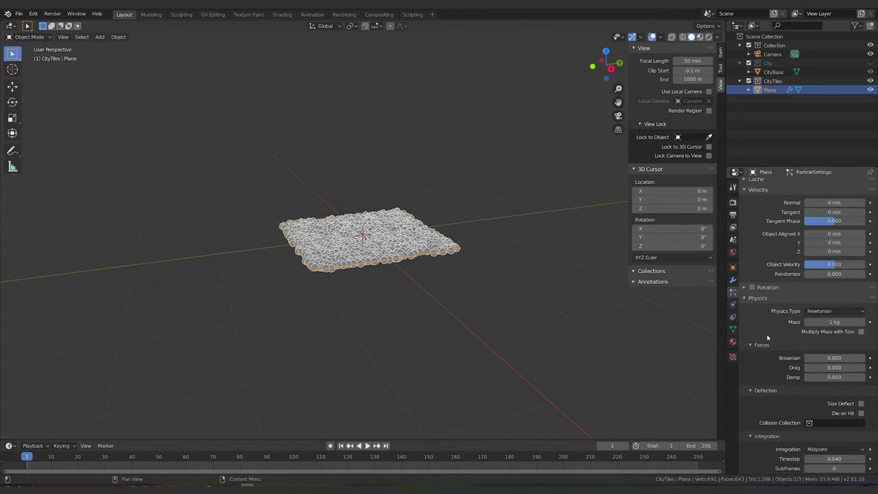
pyautogui.scroll(-2, 785, 383)
pyautogui.click(837, 271)
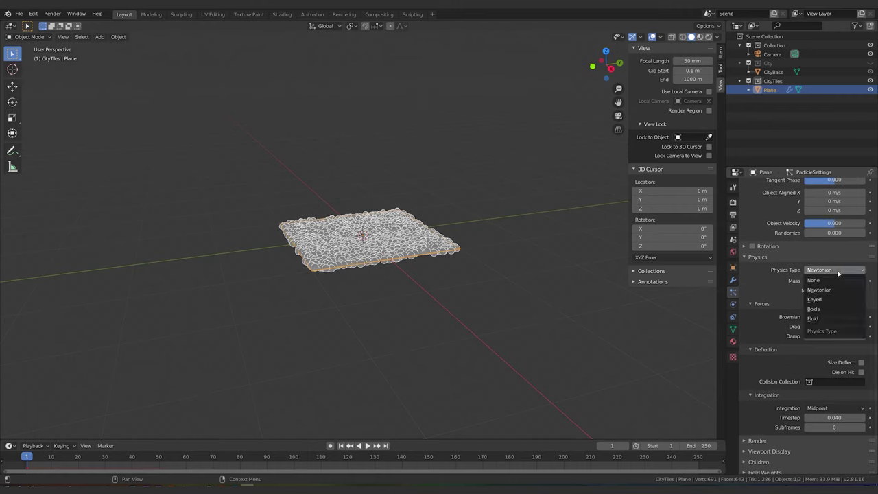
pyautogui.click(814, 280)
pyautogui.press('space')
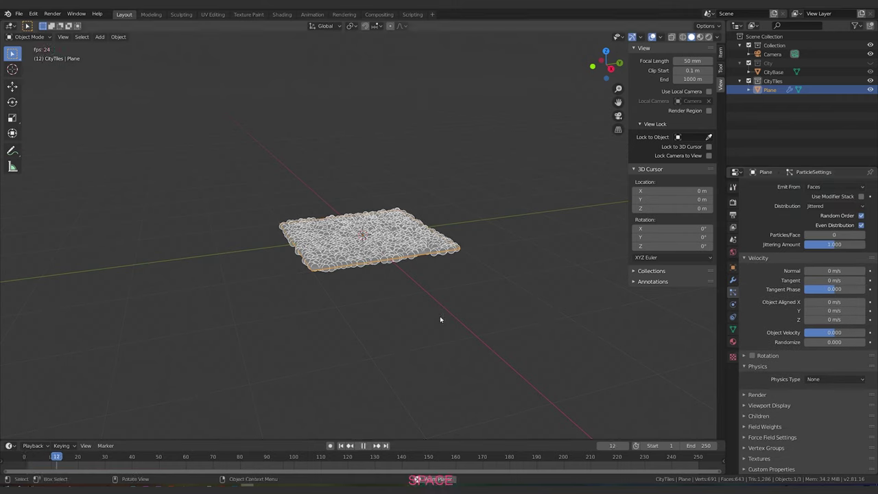
pyautogui.press('space')
pyautogui.click(348, 445)
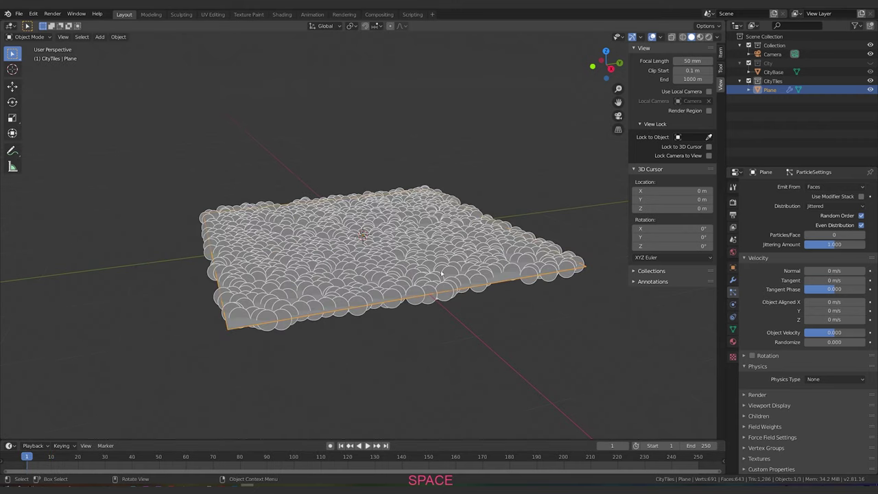
# Step: Add a cube, scale it to about 0.45, and move it about 2.17 m along the Y axis beside the plane
pyautogui.hotkey('shift', 'a')
pyautogui.moveTo(489, 223)
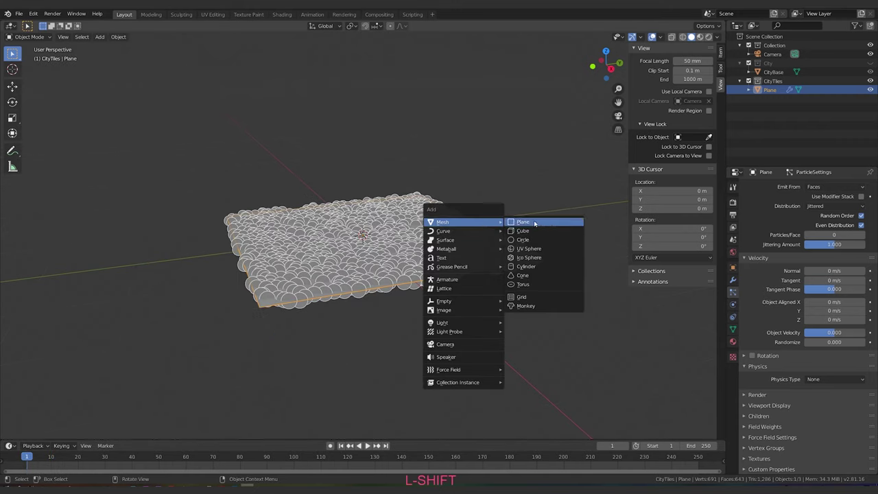
pyautogui.click(532, 228)
pyautogui.press('s')
pyautogui.click(435, 235)
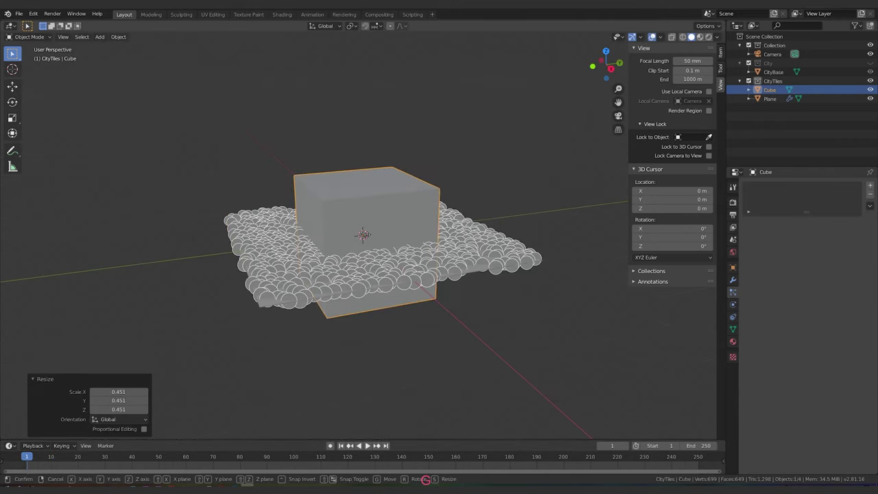
pyautogui.press('g')
pyautogui.press('y')
pyautogui.click(590, 229)
pyautogui.keyDown('shift'); pyautogui.moveTo(590, 229); pyautogui.dragTo(589, 247, button='middle'); pyautogui.keyUp('shift')
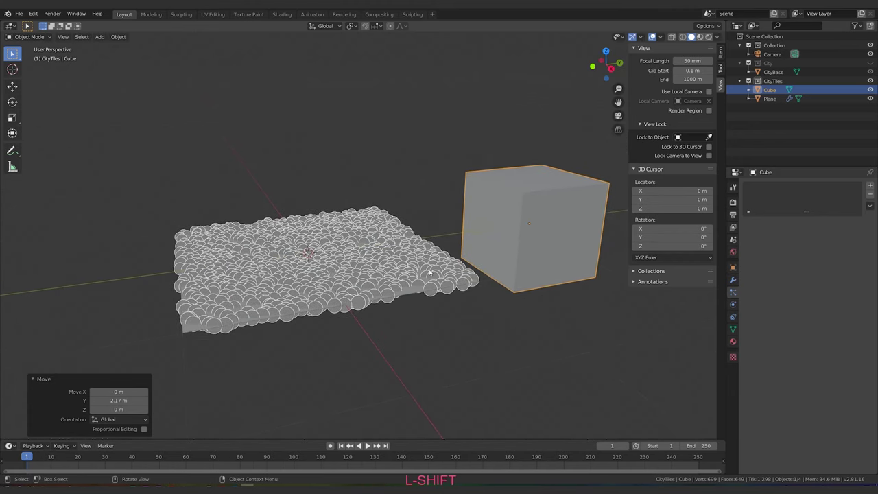
# Step: Set the plane's particles to render as Object, using the cube beside it as the instance object
pyautogui.click(420, 297)
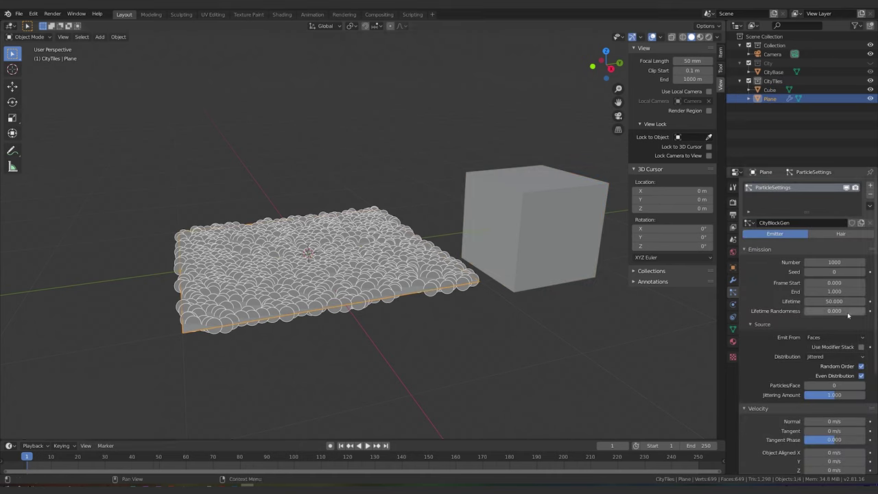
pyautogui.scroll(-5, 761, 377)
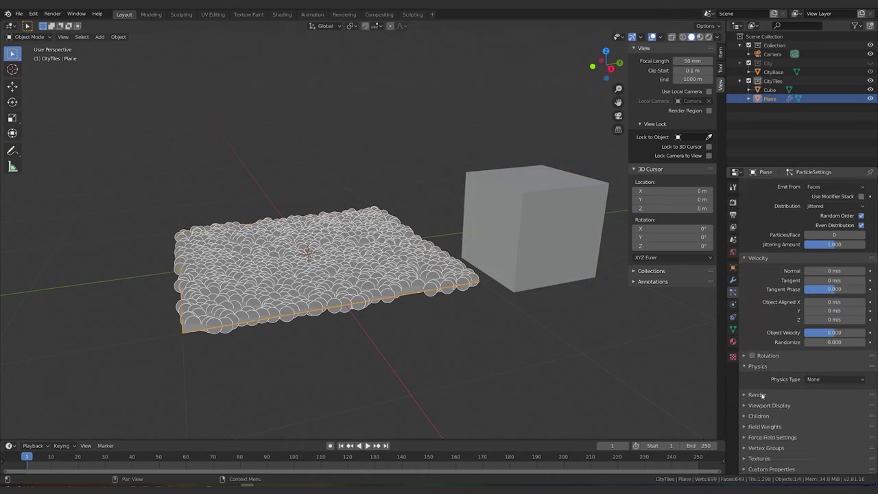
pyautogui.click(762, 396)
pyautogui.click(820, 408)
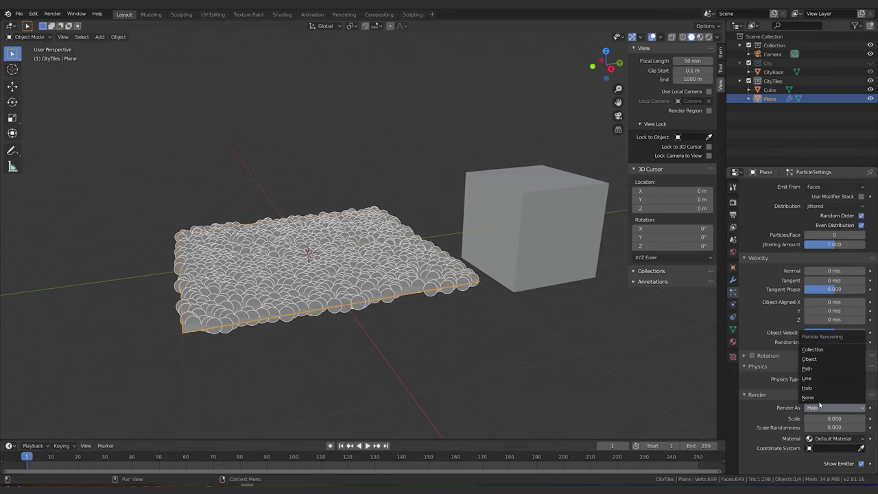
pyautogui.click(822, 360)
pyautogui.scroll(-1, 779, 426)
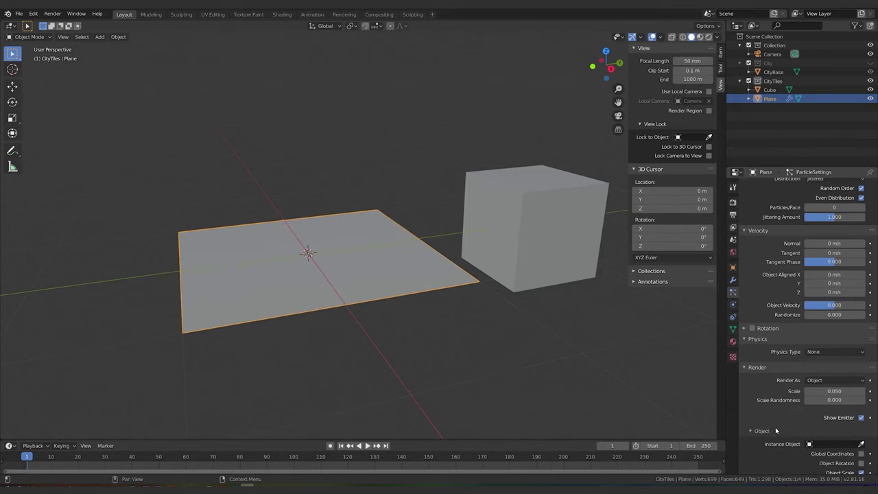
pyautogui.click(861, 444)
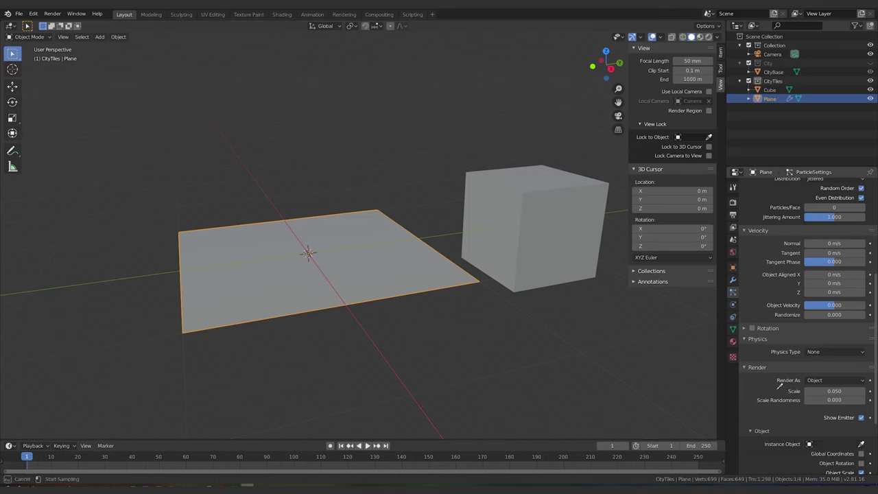
pyautogui.click(548, 228)
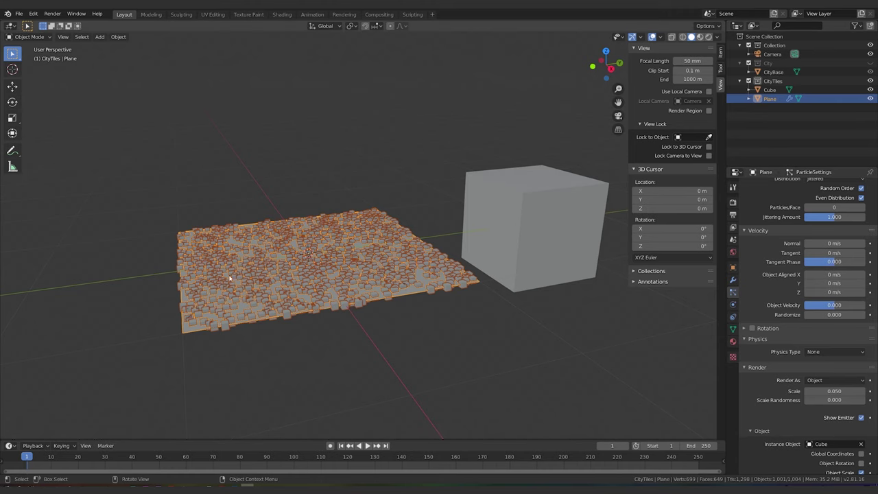
# Step: Set the rendered particles' scale randomness to 1.000 and their scale to 0.460
pyautogui.scroll(2, 230, 278)
pyautogui.keyDown('shift'); pyautogui.moveTo(294, 301); pyautogui.dragTo(378, 292, button='middle'); pyautogui.keyUp('shift')
pyautogui.scroll(1, 377, 292)
pyautogui.scroll(-1, 377, 292)
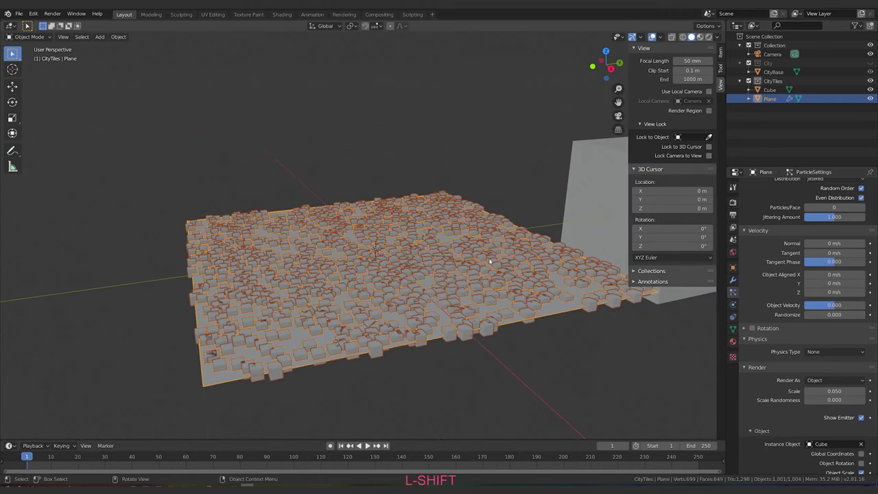
pyautogui.scroll(7, 808, 229)
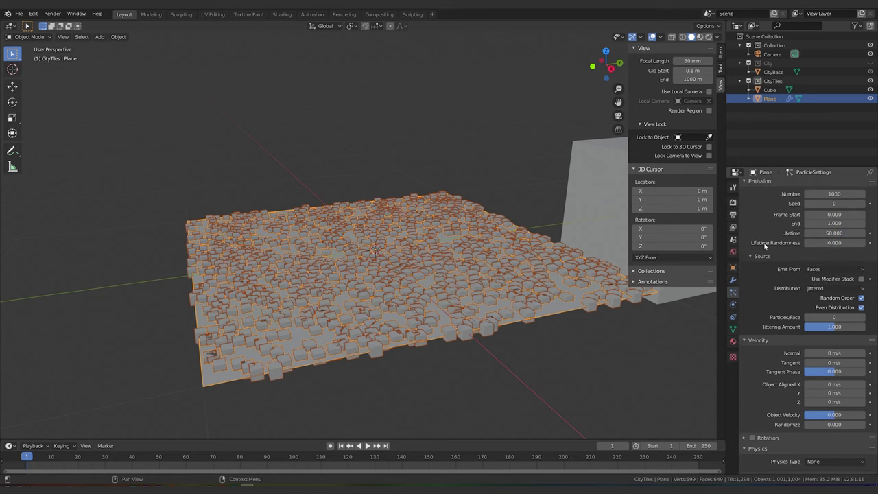
pyautogui.scroll(-4, 731, 254)
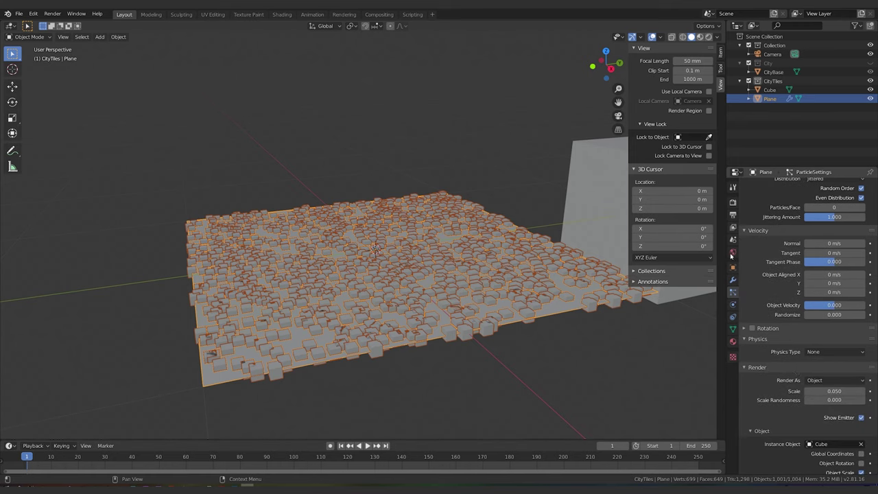
pyautogui.scroll(-3, 790, 331)
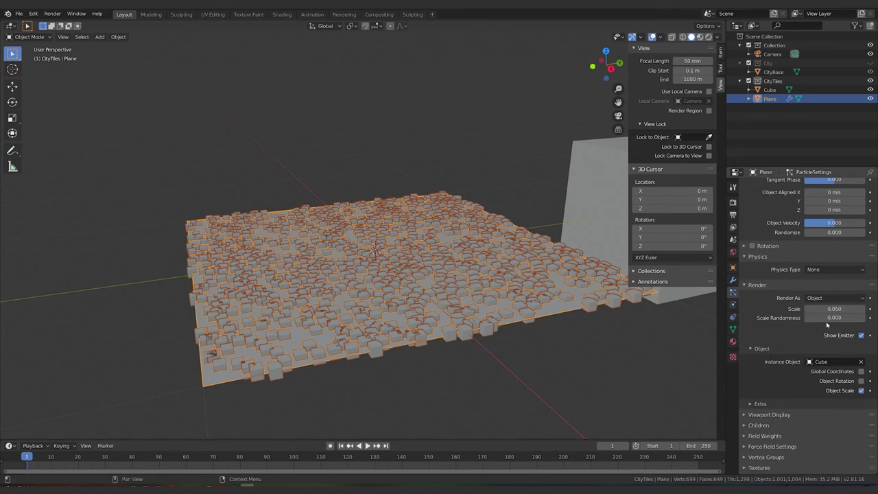
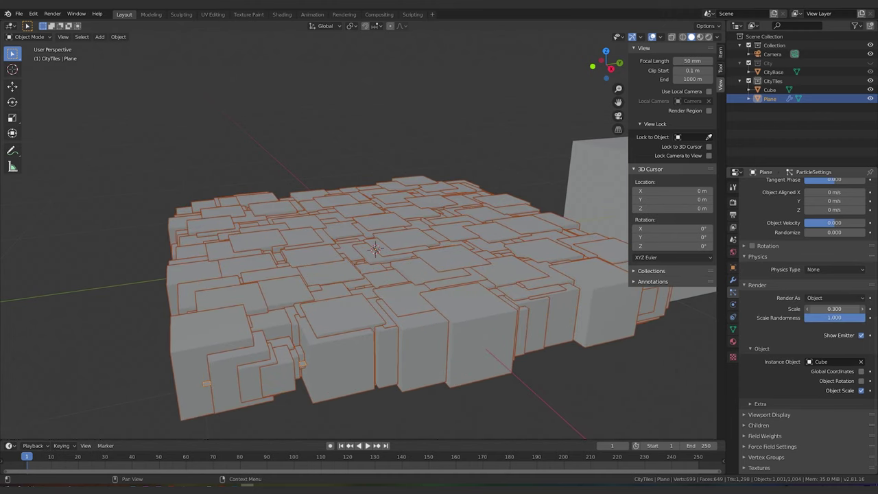
# Step: Reduce the plane's emitted particle number to 16
pyautogui.scroll(9, 830, 245)
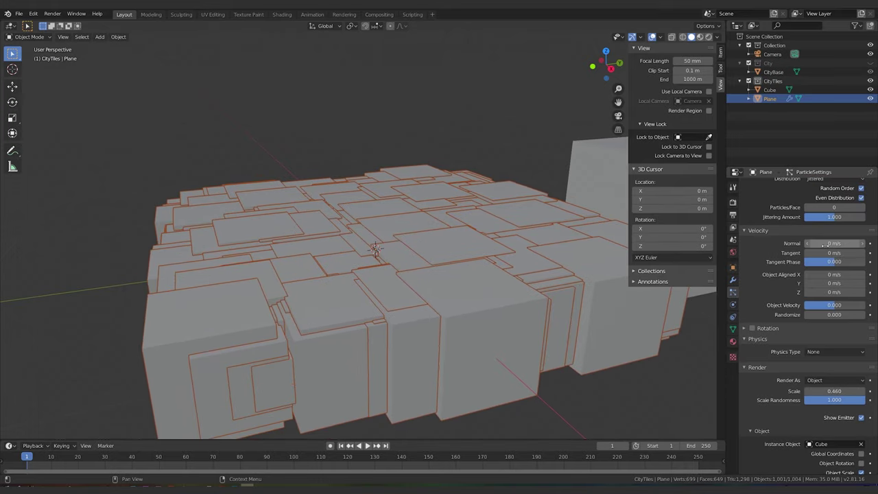
pyautogui.scroll(1, 824, 247)
pyautogui.moveTo(848, 262); pyautogui.dragTo(727, 262)
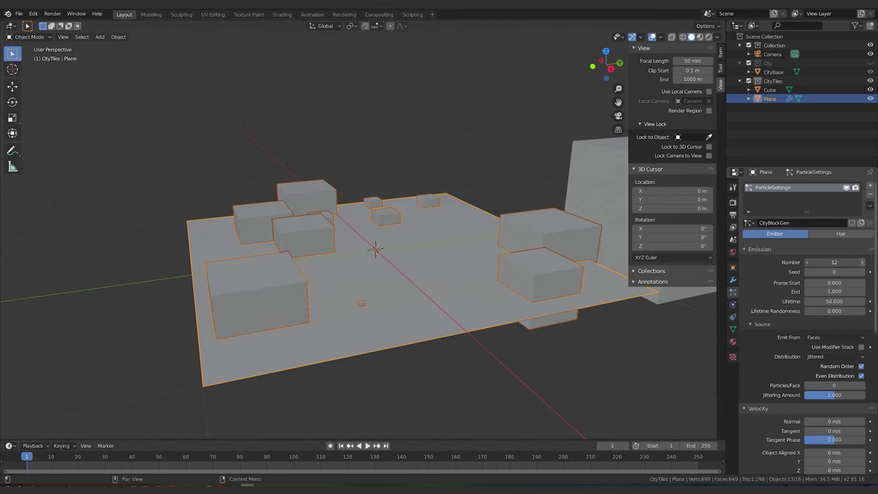
pyautogui.click(862, 262)
pyautogui.moveTo(429, 219); pyautogui.dragTo(457, 244, button='middle')
pyautogui.scroll(-1, 481, 247)
pyautogui.moveTo(535, 244); pyautogui.dragTo(509, 255, button='middle')
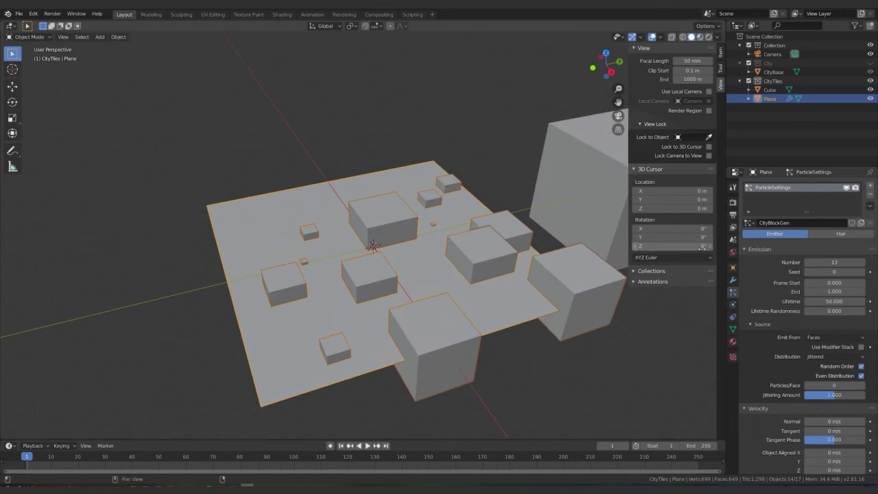
pyautogui.click(864, 264)
pyautogui.click(865, 263)
pyautogui.click(864, 264)
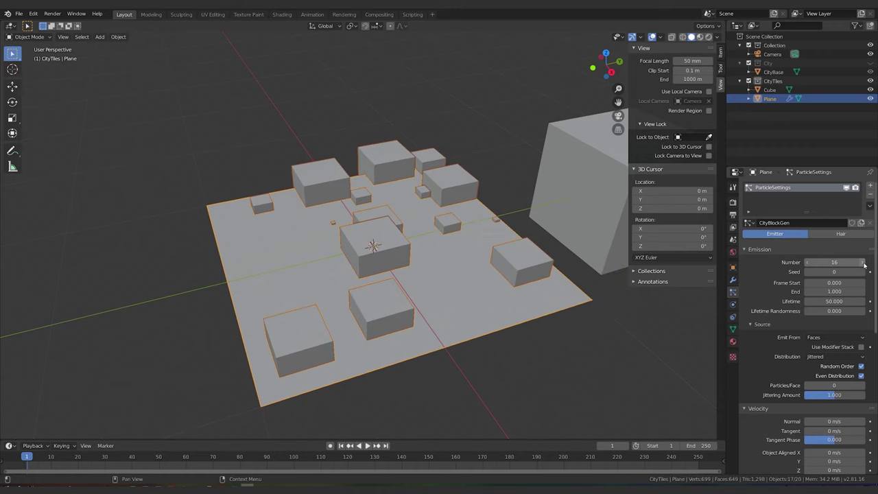
pyautogui.moveTo(522, 316)
pyautogui.mouseDown(button='middle')
pyautogui.moveTo(485, 318)
pyautogui.moveTo(514, 322)
pyautogui.mouseUp(button='middle')
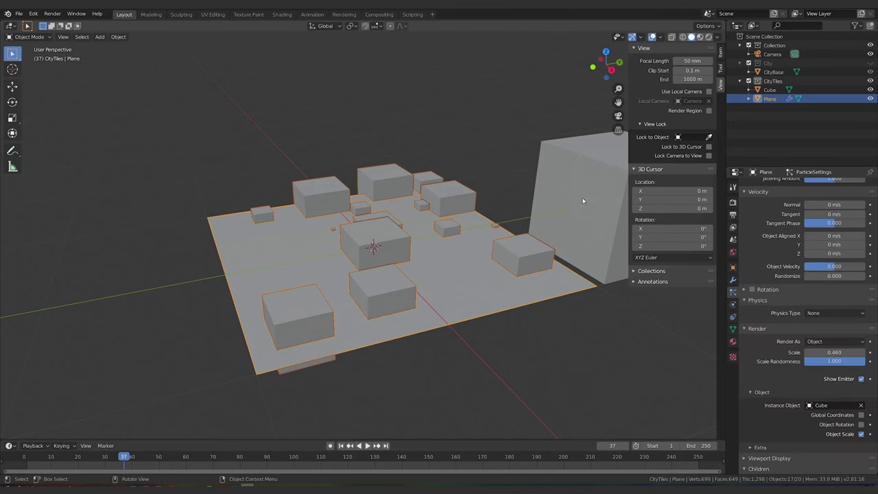
# Step: Bevel all edges of the cube beside the plane with a width of about 0.142 m
pyautogui.keyDown('shift'); pyautogui.moveTo(597, 209); pyautogui.dragTo(523, 219, button='middle'); pyautogui.keyUp('shift')
pyautogui.scroll(-2, 514, 217)
pyautogui.click(508, 216)
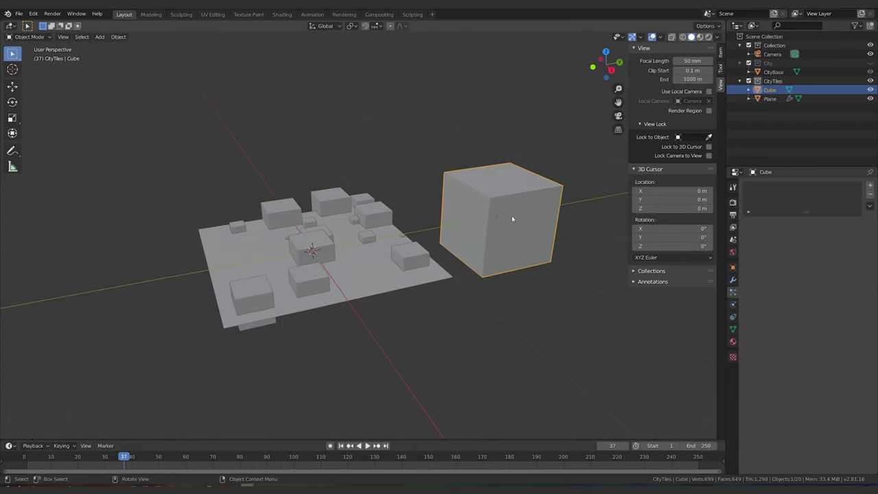
pyautogui.moveTo(521, 227); pyautogui.dragTo(526, 229, button='middle')
pyautogui.press('Tab')
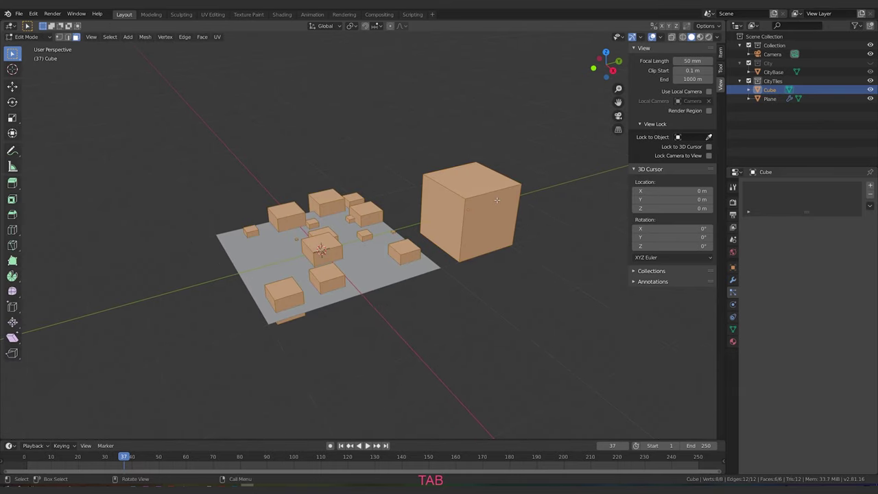
pyautogui.scroll(-1, 505, 205)
pyautogui.press('F3')
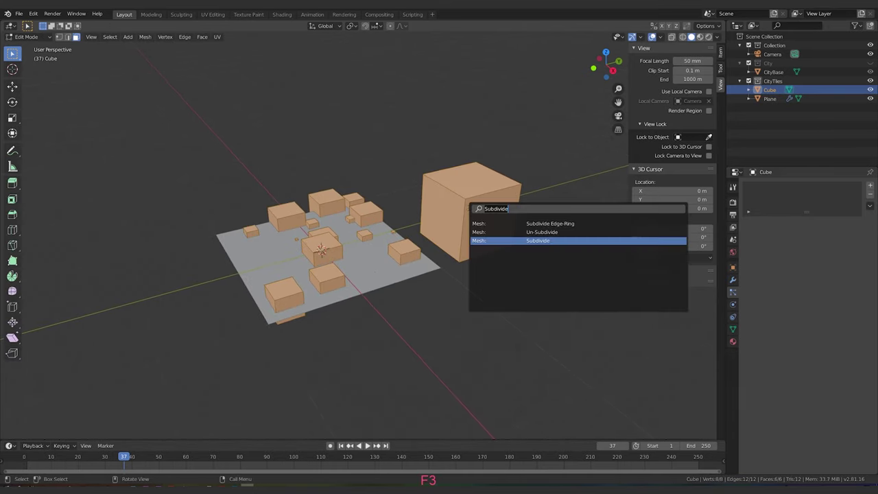
pyautogui.write('be')
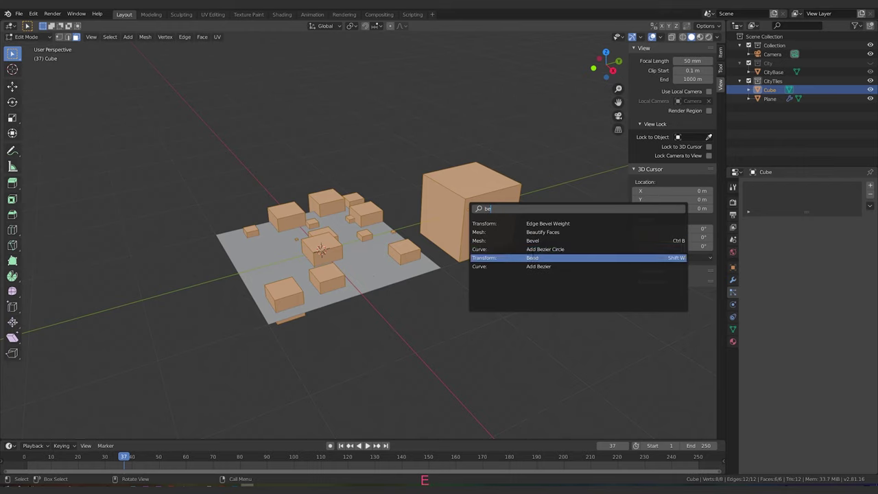
pyautogui.click(537, 241)
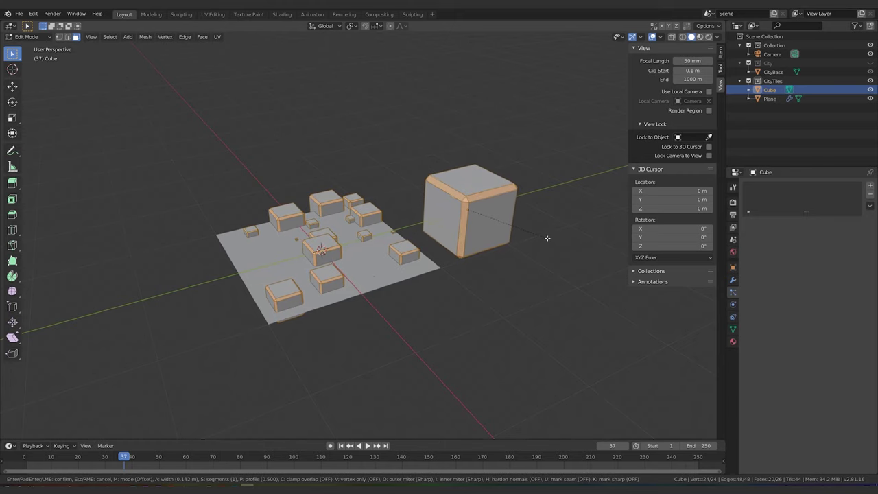
pyautogui.click(547, 238)
# Step: Extrude the cube's top face in place, scale it inward, and extrude it again about 0.75 m up along Z as a tower
pyautogui.moveTo(525, 249); pyautogui.dragTo(504, 235, button='middle')
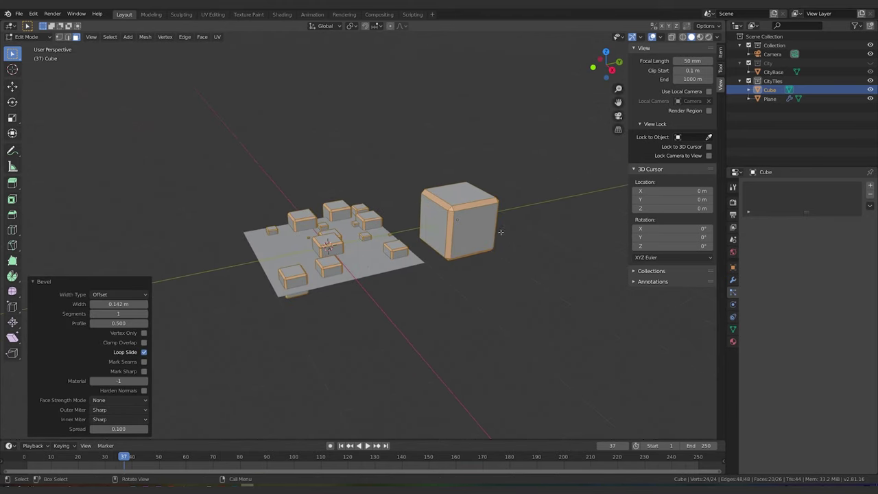
pyautogui.click(478, 193)
pyautogui.press('e')
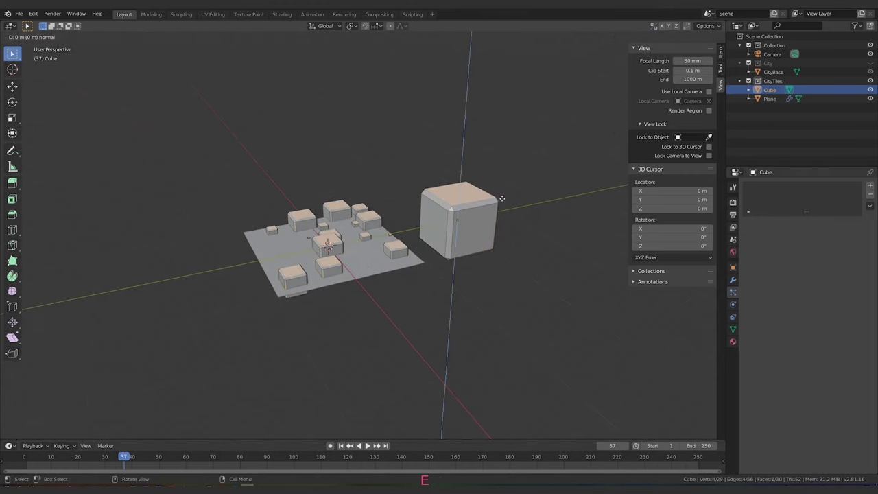
pyautogui.press('Escape')
pyautogui.press('s')
pyautogui.click(525, 195)
pyautogui.press('e')
pyautogui.press('Escape')
pyautogui.press('s')
pyautogui.press('z')
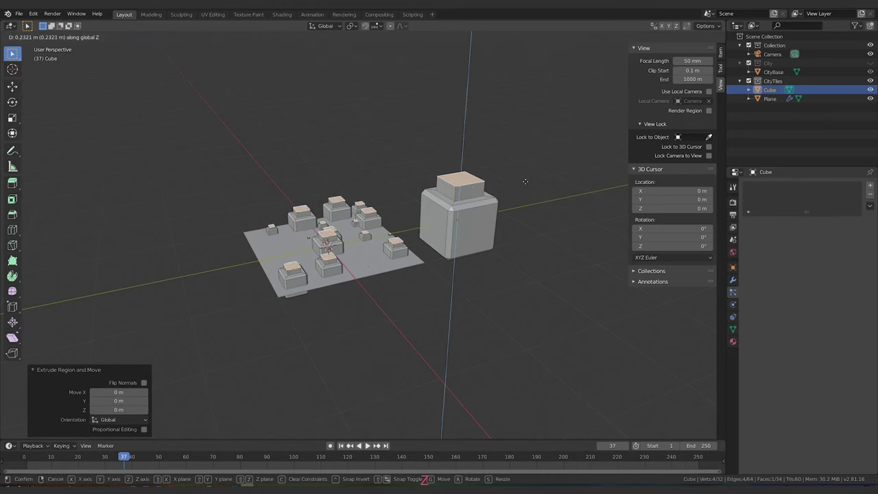
pyautogui.click(486, 177)
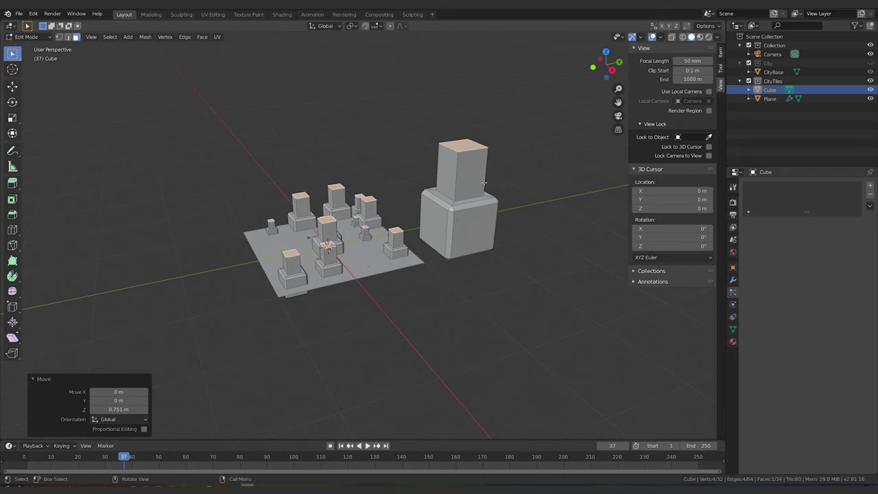
# Step: Extrude the tower's top face into a smaller cap raised about 0.118 m along Z
pyautogui.click(480, 208)
pyautogui.click(472, 179)
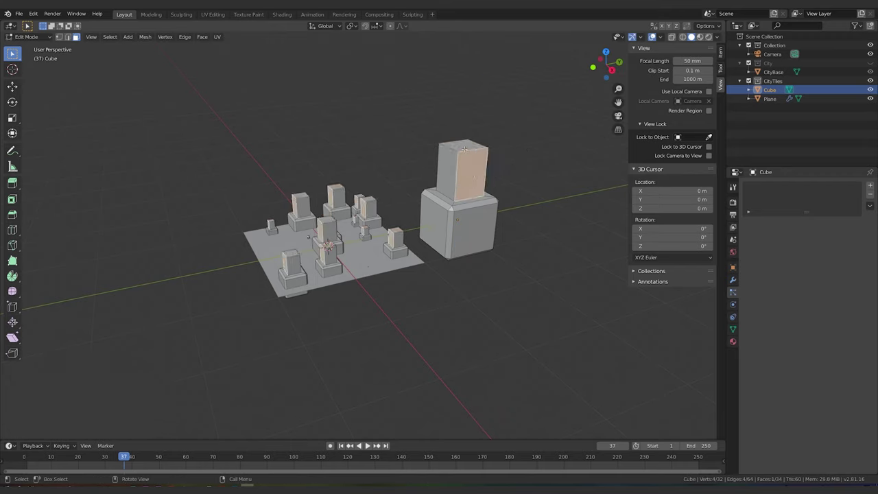
pyautogui.click(463, 148)
pyautogui.press('e')
pyautogui.press('Escape')
pyautogui.press('s')
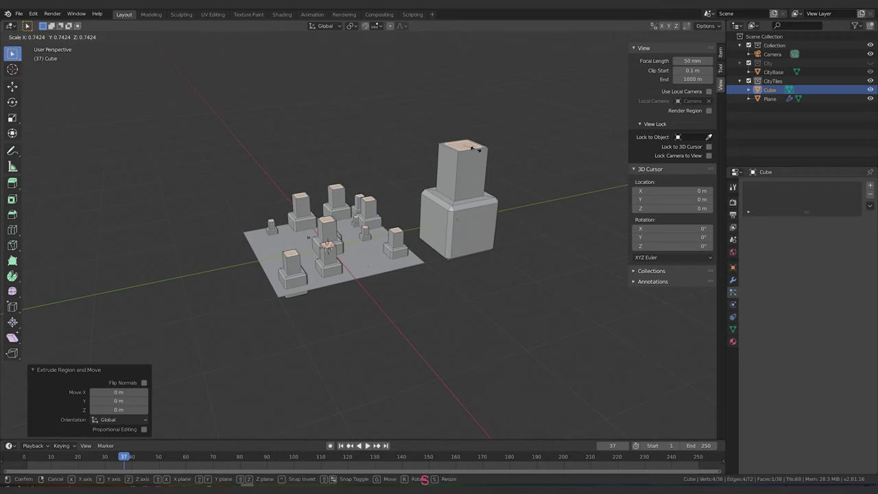
pyautogui.press('Escape')
pyautogui.press('g')
pyautogui.press('z')
pyautogui.click(472, 140)
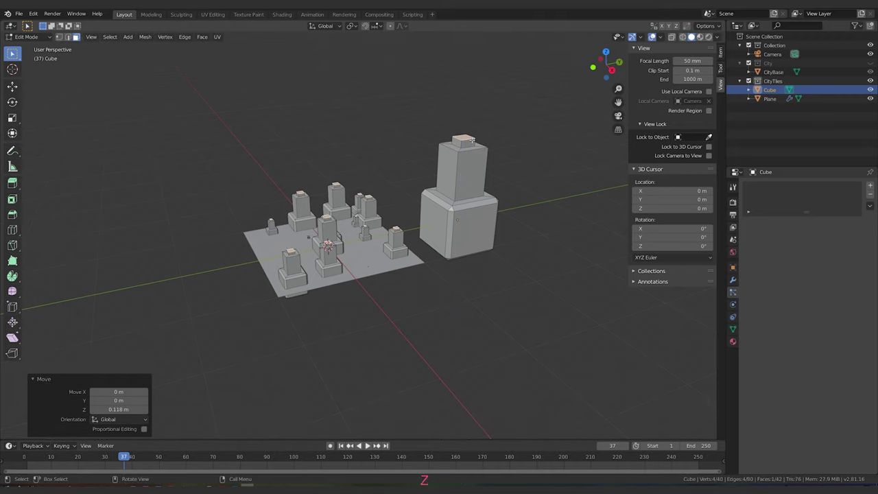
# Step: Duplicate the finished building and move the copy along the Y axis beside the original
pyautogui.scroll(3, 443, 261)
pyautogui.moveTo(366, 293); pyautogui.dragTo(496, 274, button='middle')
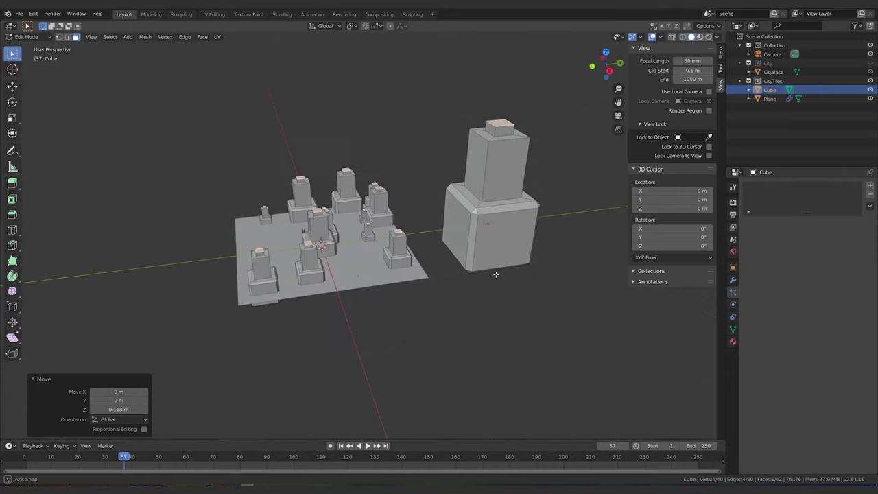
pyautogui.press('Tab')
pyautogui.keyDown('shift'); pyautogui.moveTo(543, 243); pyautogui.dragTo(443, 257, button='middle'); pyautogui.keyUp('shift')
pyautogui.hotkey('shift', 'd')
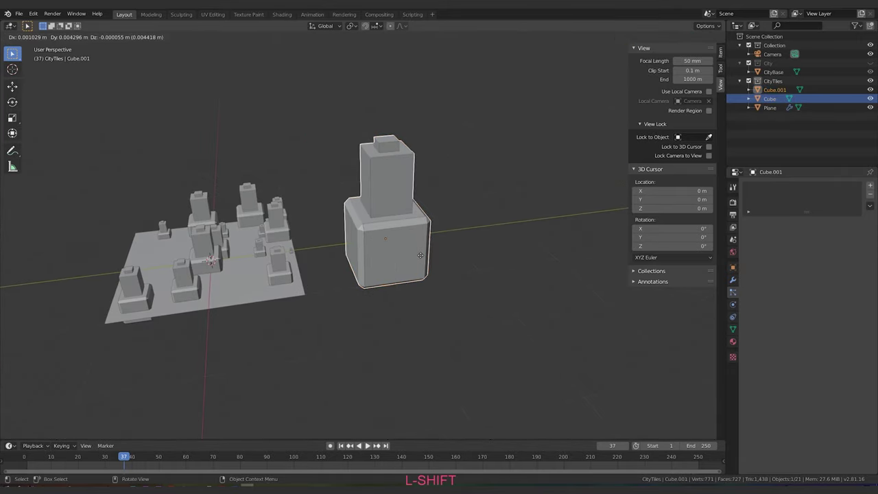
pyautogui.press('Escape')
pyautogui.press('g')
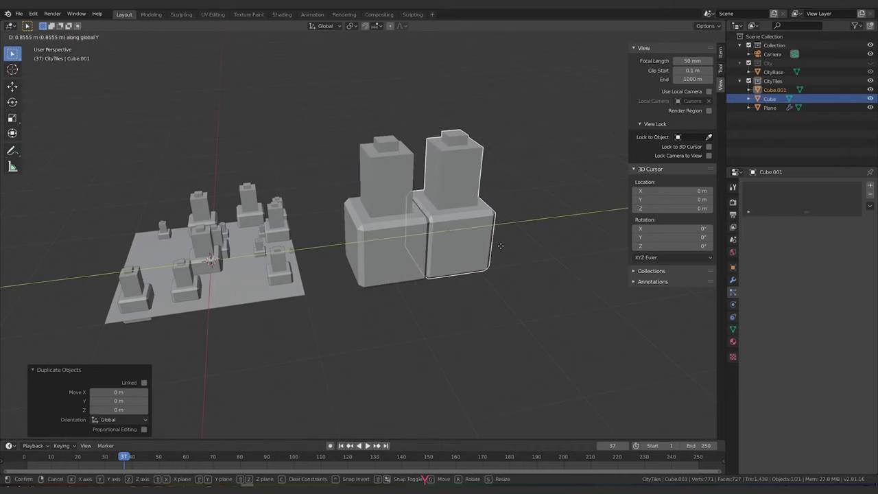
pyautogui.press('Return')
# Step: Lower the upper tower section and cap of the duplicated building by about 0.5 m along Z, selecting through the mesh with X-ray
pyautogui.press('Tab')
pyautogui.click(502, 165)
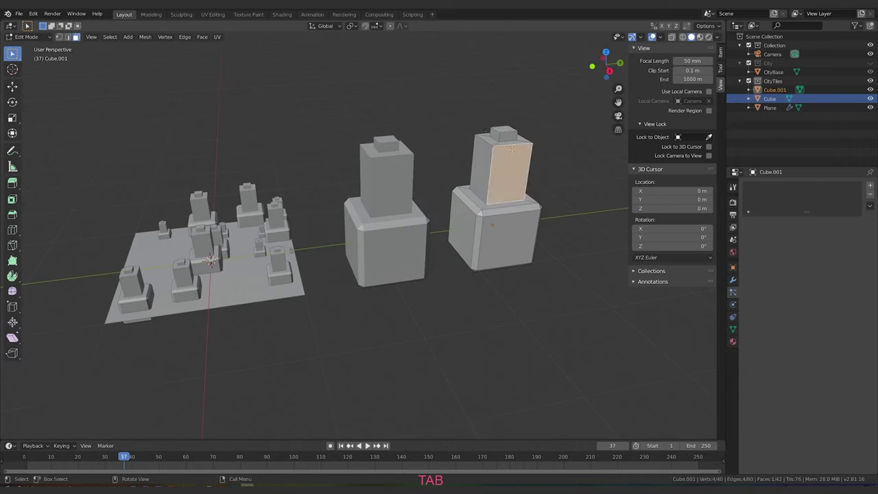
pyautogui.click(670, 37)
pyautogui.press('a')
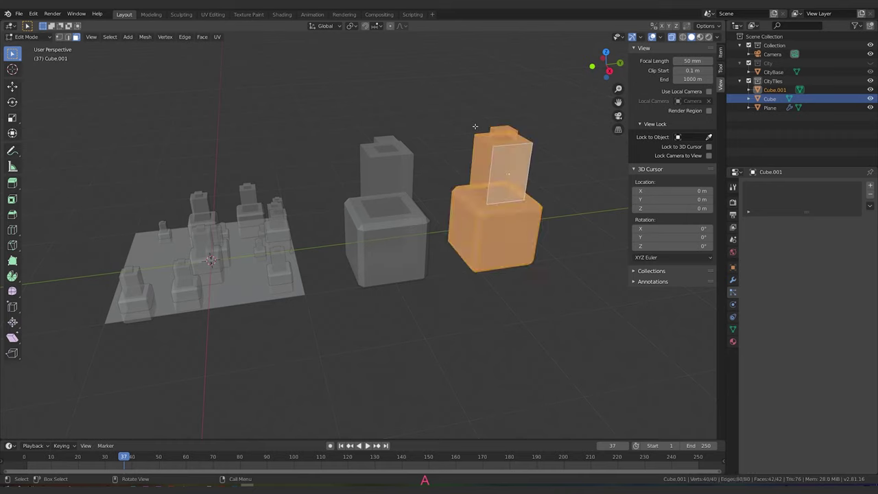
pyautogui.hotkey('alt', 'a')
pyautogui.press('b')
pyautogui.moveTo(466, 113); pyautogui.dragTo(550, 160)
pyautogui.keyDown('shift'); pyautogui.click(497, 160); pyautogui.keyUp('shift')
pyautogui.press('g')
pyautogui.press('z')
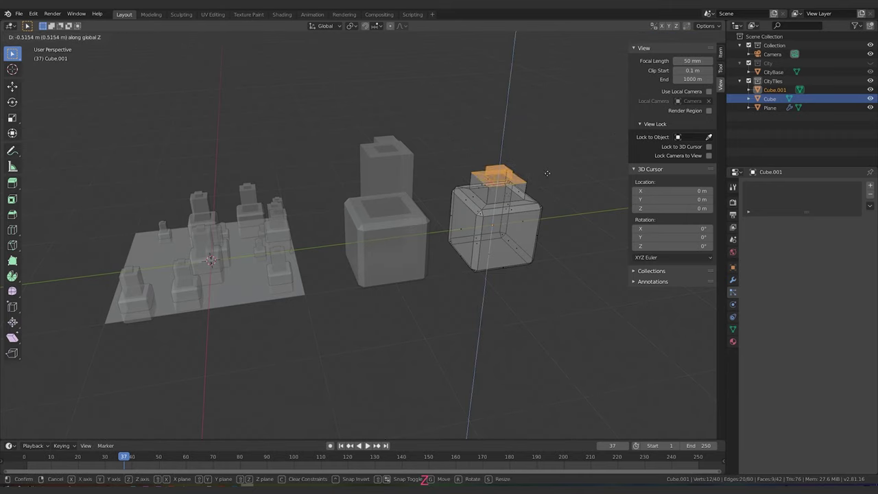
pyautogui.click(542, 254)
# Step: Extrude the front side face of the duplicate's base about 0.629 m along X
pyautogui.click(511, 258)
pyautogui.press('e')
pyautogui.press('Escape')
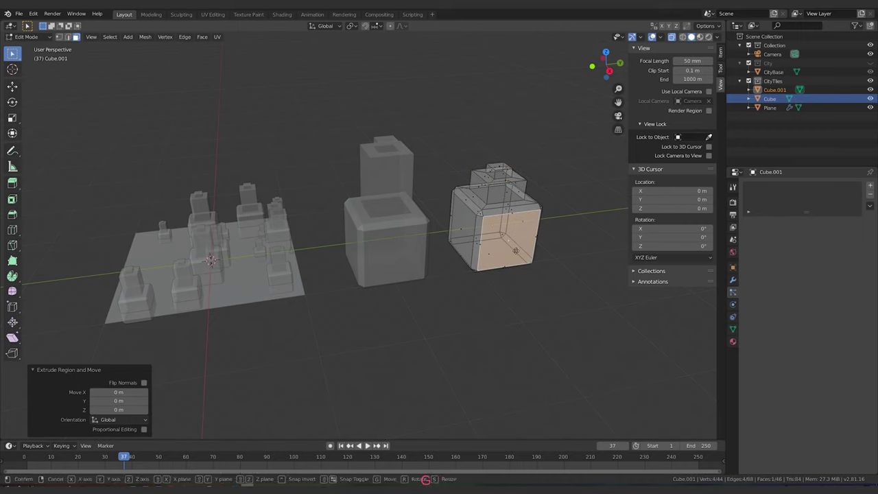
pyautogui.press('g')
pyautogui.press('x')
pyautogui.click(530, 287)
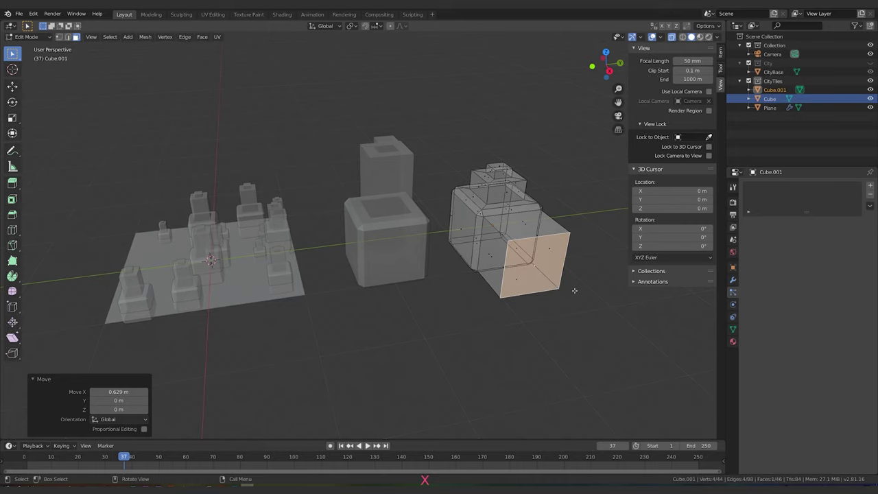
# Step: Inset the top face of the duplicate's new side extension and extrude it upward into a tall narrow tower
pyautogui.moveTo(553, 280); pyautogui.dragTo(529, 261, button='middle')
pyautogui.press('e')
pyautogui.press('Escape')
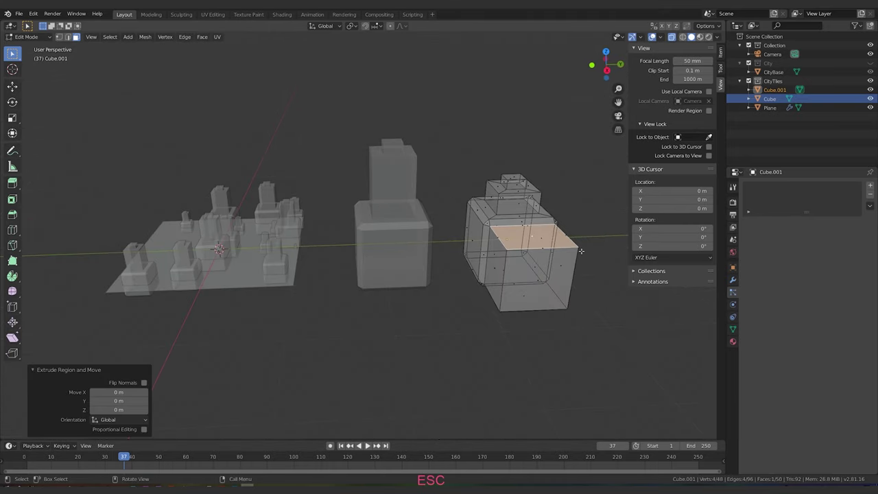
pyautogui.press('s')
pyautogui.click(553, 244)
pyautogui.press('Escape')
pyautogui.press('e')
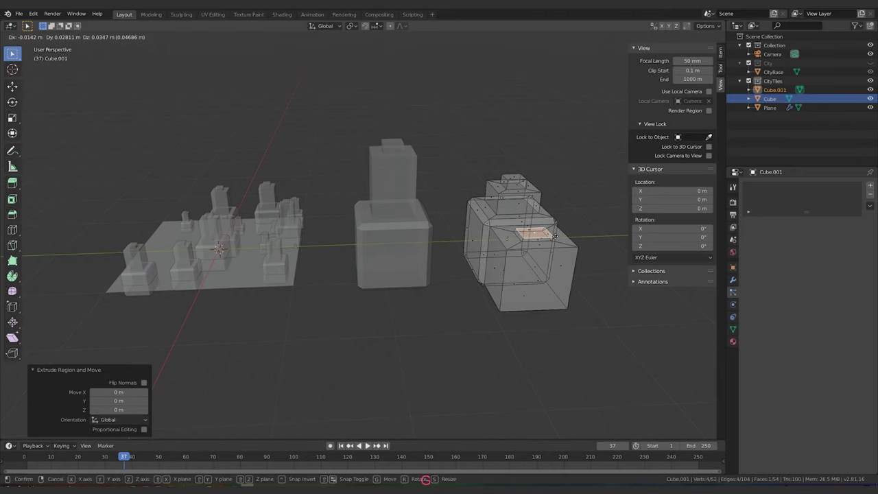
pyautogui.click(552, 169)
pyautogui.moveTo(553, 170); pyautogui.dragTo(486, 226, button='middle')
pyautogui.press('Tab')
pyautogui.scroll(2, 484, 226)
pyautogui.click(516, 239)
pyautogui.press('Tab')
pyautogui.keyDown('shift'); pyautogui.moveTo(561, 213); pyautogui.dragTo(478, 240, button='middle'); pyautogui.keyUp('shift')
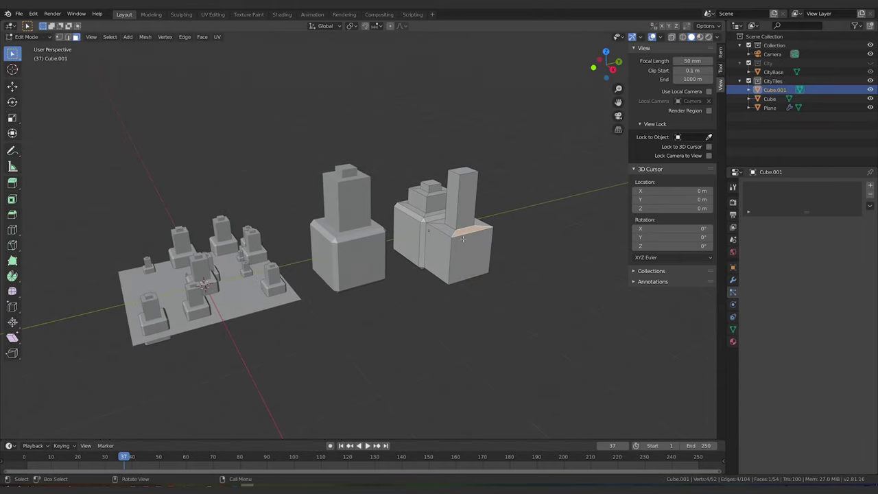
pyautogui.press('Tab')
pyautogui.keyDown('shift'); pyautogui.moveTo(463, 237); pyautogui.dragTo(482, 243, button='middle'); pyautogui.keyUp('shift')
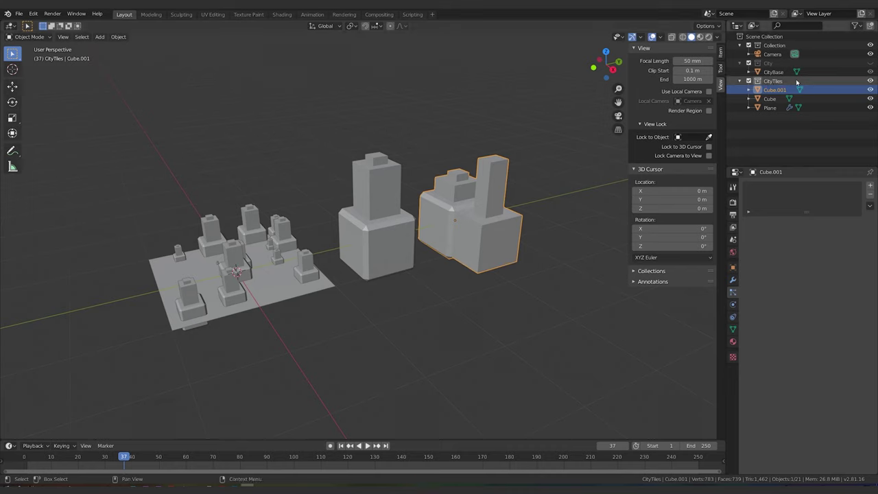
# Step: Create a new collection named Buildings
pyautogui.click(870, 25)
pyautogui.doubleClick(789, 117)
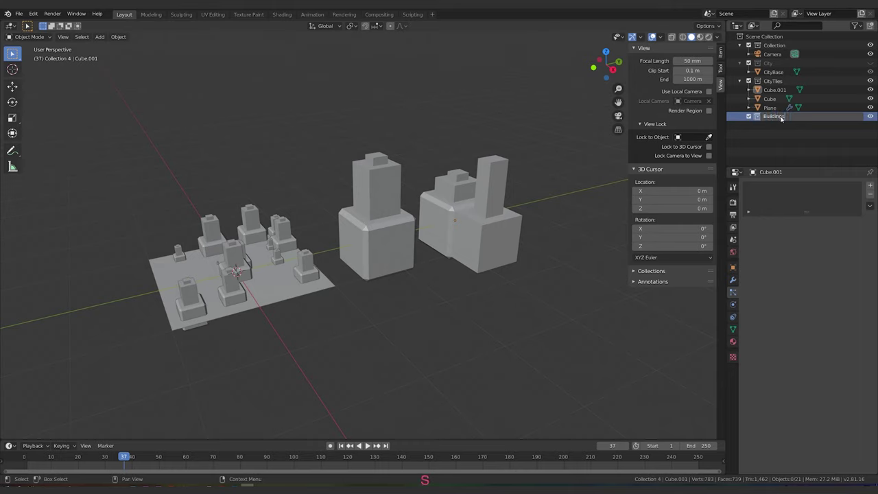
pyautogui.press('Return')
# Step: Rename the original building Building1 and the duplicate Building, and move both into the Buildings collection
pyautogui.click(771, 98)
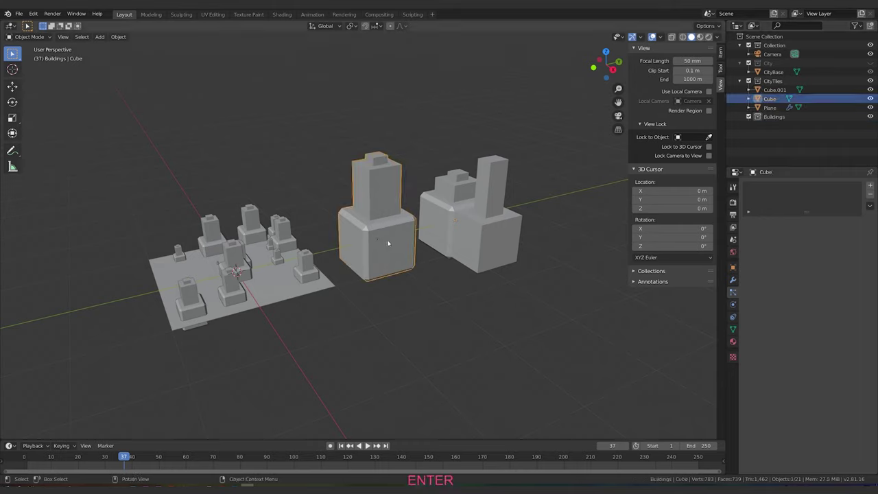
pyautogui.write('Building1')
pyautogui.press('Return')
pyautogui.doubleClick(772, 98)
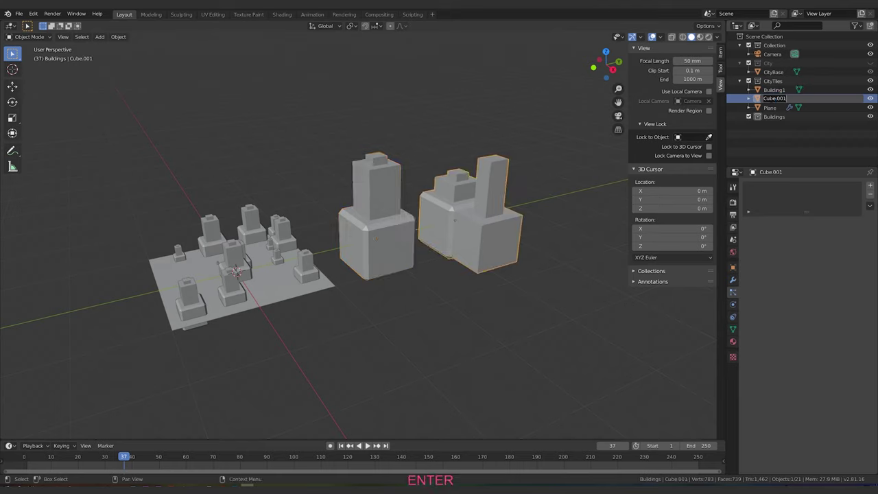
pyautogui.write('B')
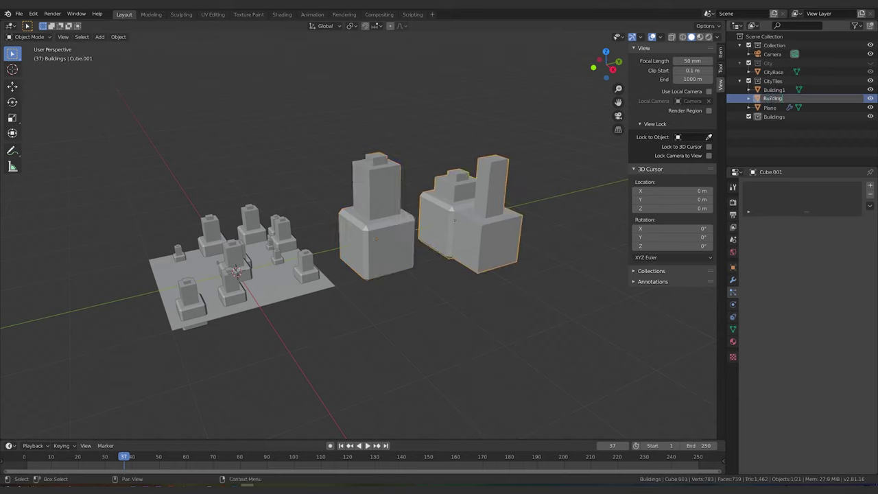
pyautogui.write('uilding')
pyautogui.press('Return')
pyautogui.keyDown('shift'); pyautogui.click(771, 101); pyautogui.keyUp('shift')
pyautogui.moveTo(757, 99); pyautogui.dragTo(774, 117)
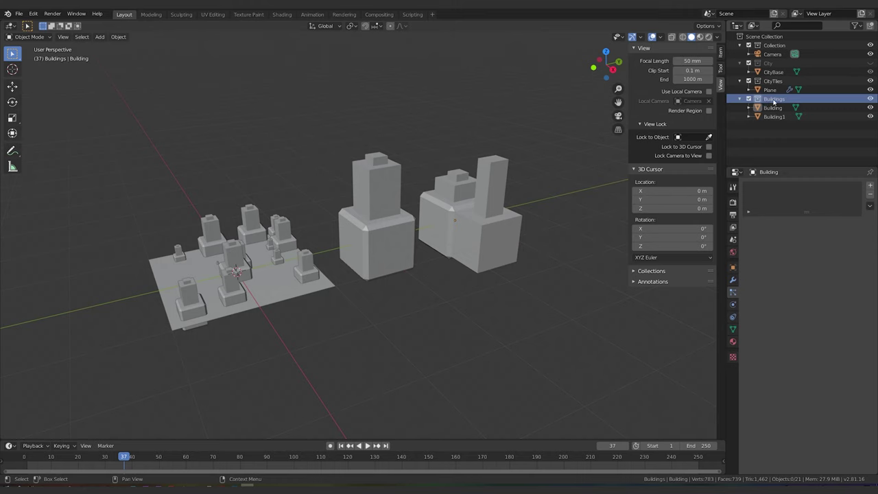
# Step: Set the plane's particles to render as Collection, using Buildings as the instance collection
pyautogui.click(769, 89)
pyautogui.scroll(-5, 780, 363)
pyautogui.scroll(-3, 823, 412)
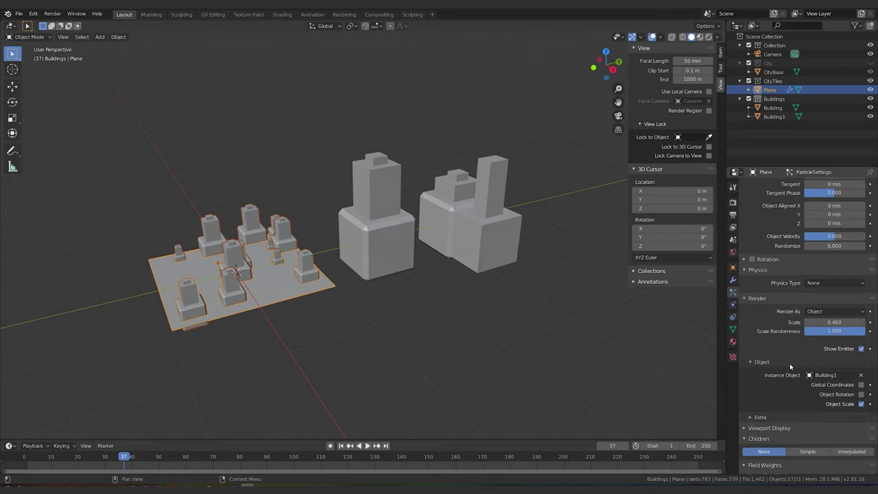
pyautogui.click(838, 312)
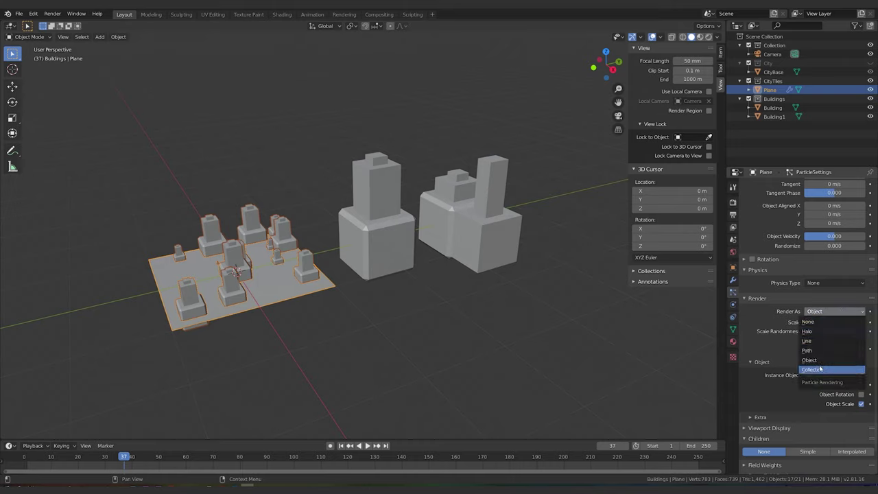
pyautogui.click(822, 369)
pyautogui.click(818, 375)
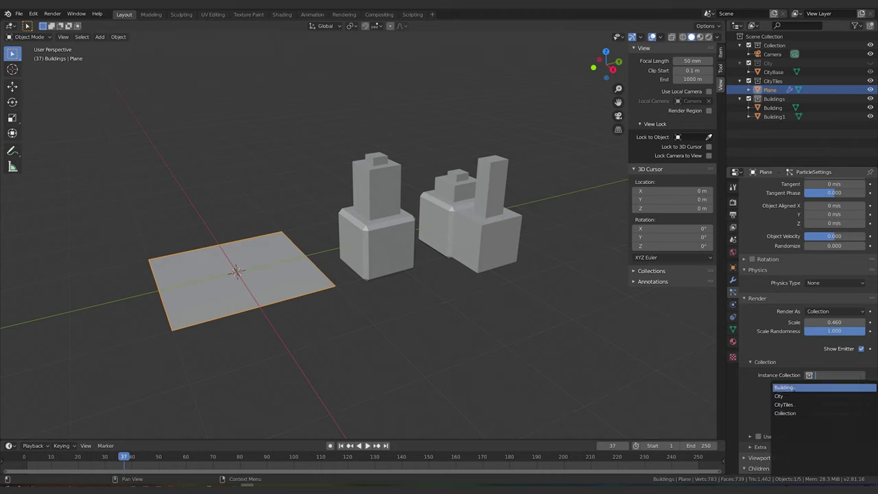
pyautogui.click(795, 389)
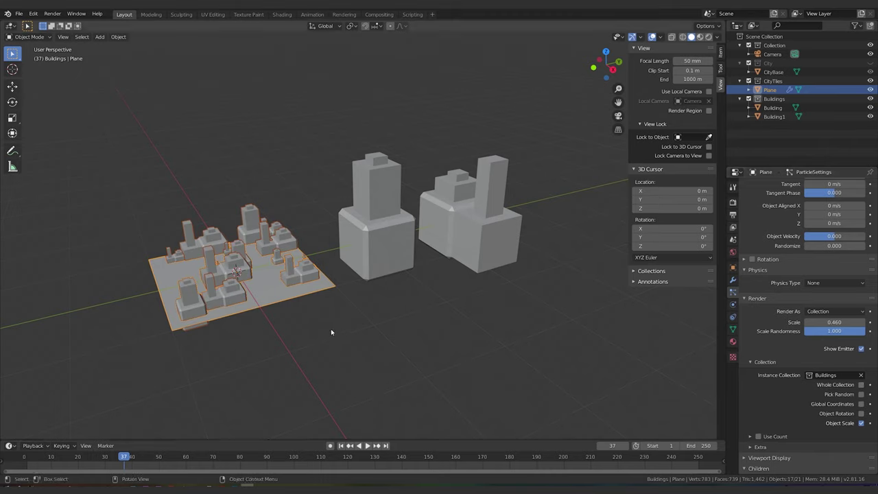
# Step: Try the Whole Collection and Pick Random options for the plane's instanced buildings
pyautogui.click(862, 386)
pyautogui.click(861, 386)
pyautogui.click(862, 394)
pyautogui.click(862, 395)
pyautogui.click(861, 395)
pyautogui.click(861, 395)
pyautogui.scroll(3, 249, 313)
pyautogui.keyDown('shift'); pyautogui.moveTo(249, 313); pyautogui.dragTo(570, 304, button='middle'); pyautogui.keyUp('shift')
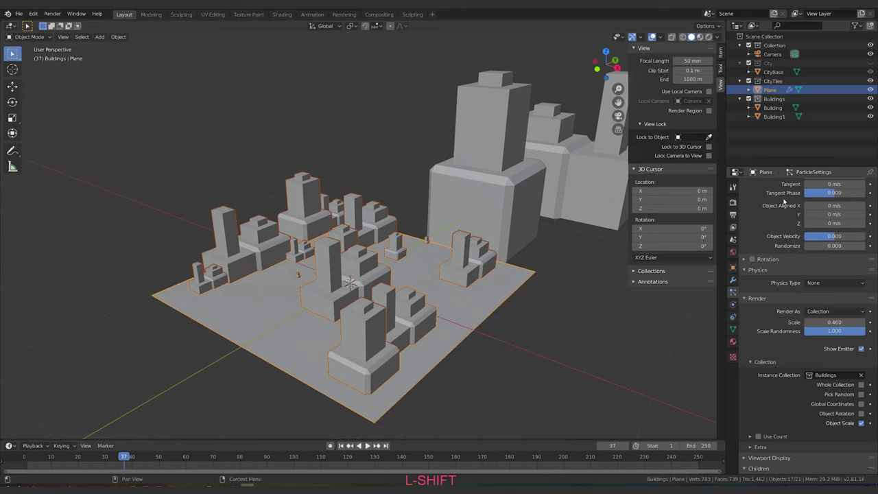
pyautogui.scroll(3, 790, 201)
pyautogui.scroll(-3, 554, 220)
pyautogui.moveTo(554, 219); pyautogui.dragTo(499, 257, button='middle')
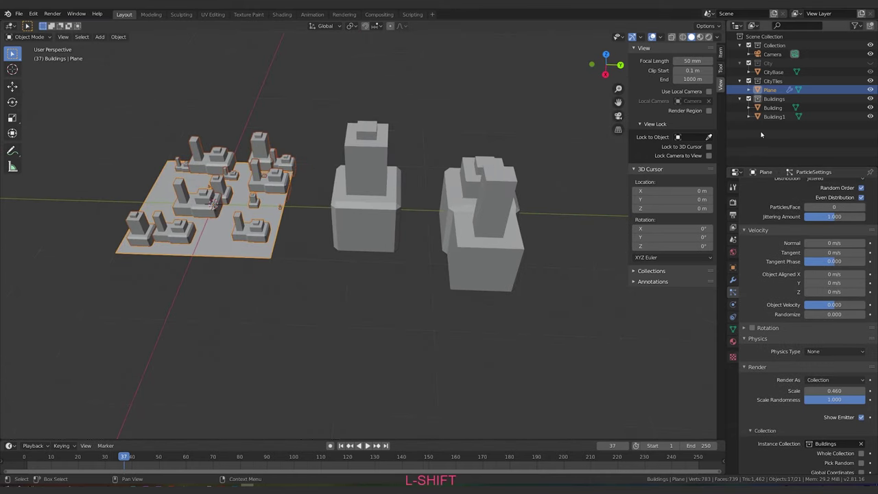
pyautogui.click(499, 257)
pyautogui.moveTo(562, 220); pyautogui.dragTo(507, 214, button='middle')
pyautogui.hotkey('shift', 'd')
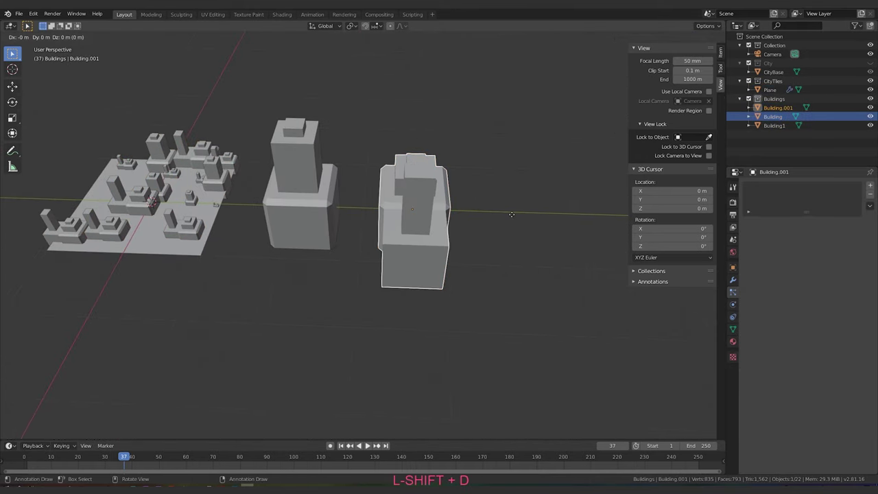
pyautogui.press('Escape')
pyautogui.press('g')
pyautogui.press('y')
pyautogui.click(539, 204)
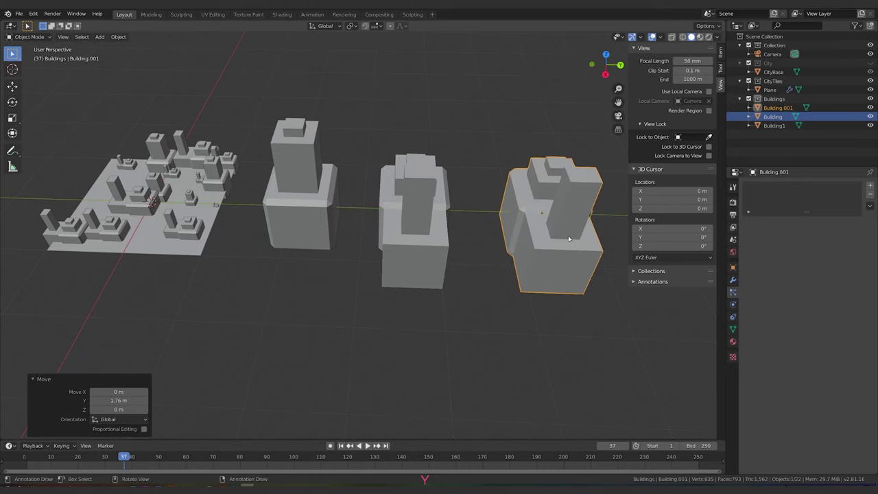
pyautogui.press('x')
pyautogui.click(568, 240)
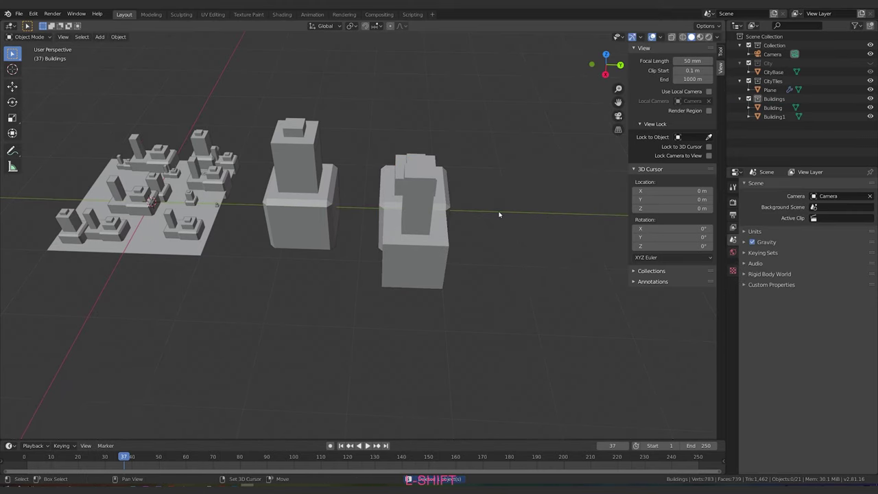
# Step: Add a 2 m cube, move it 5.6 m along Y past the existing buildings, and scale it to 0.410
pyautogui.hotkey('shift', 'a')
pyautogui.moveTo(500, 212)
pyautogui.click(548, 226)
pyautogui.press('g')
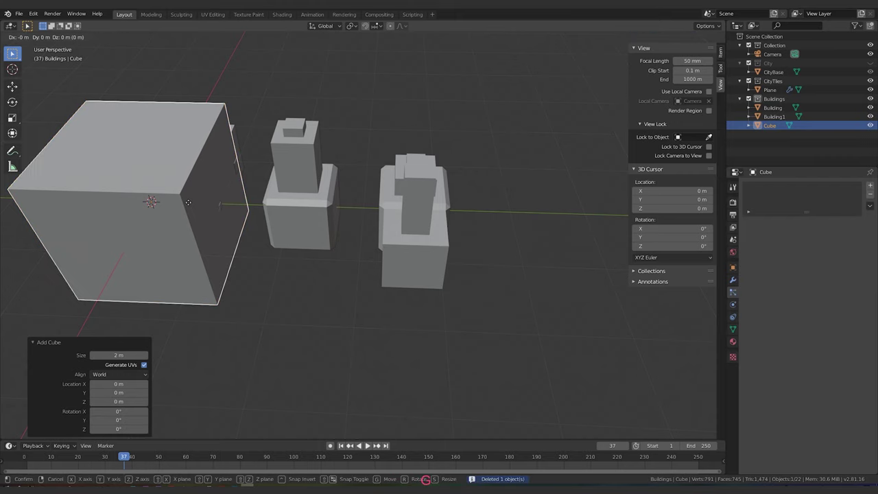
pyautogui.press('Escape')
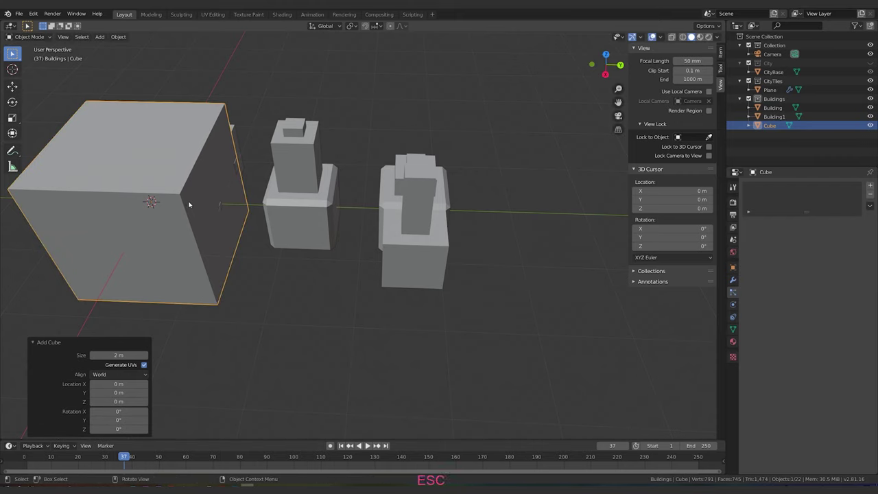
pyautogui.press('g')
pyautogui.press('y')
pyautogui.click(594, 196)
pyautogui.press('s')
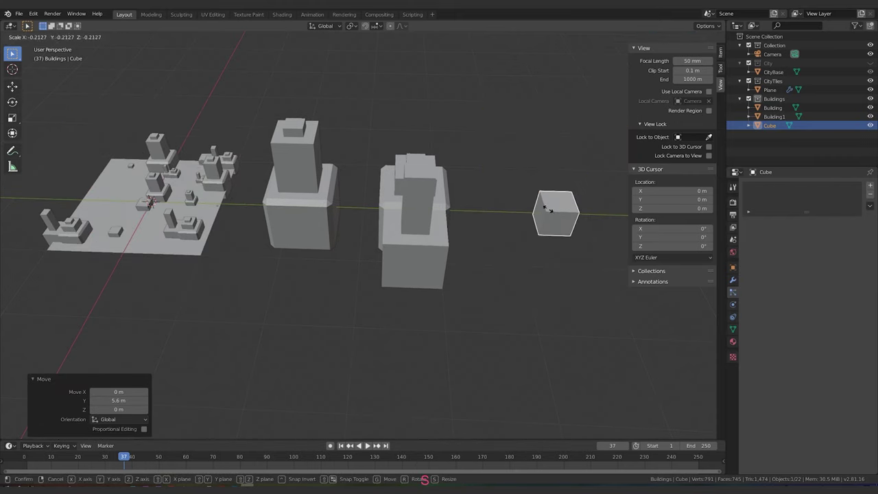
pyautogui.click(571, 218)
# Step: Flatten the new cube to 0.278 along Z, then enlarge it uniformly about 2.5 times into a wide, low block
pyautogui.keyDown('shift'); pyautogui.moveTo(234, 207); pyautogui.dragTo(403, 227, button='middle'); pyautogui.keyUp('shift')
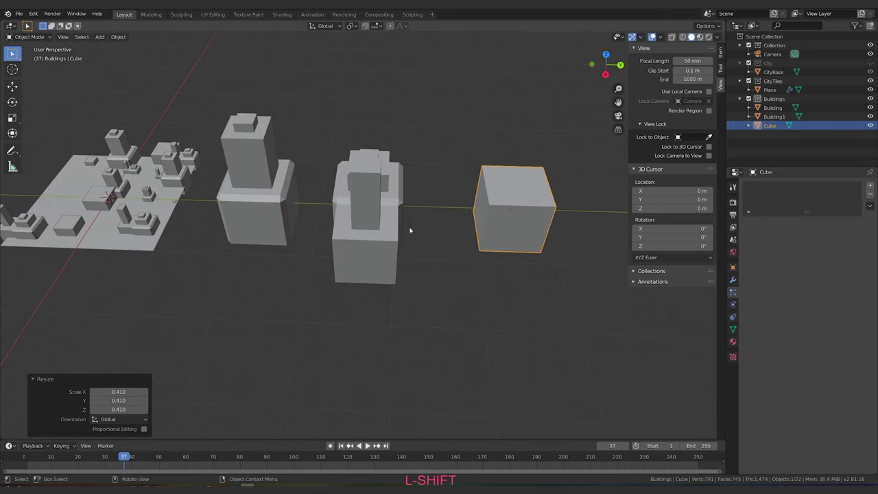
pyautogui.moveTo(527, 200); pyautogui.dragTo(530, 202, button='middle')
pyautogui.press('s')
pyautogui.press('z')
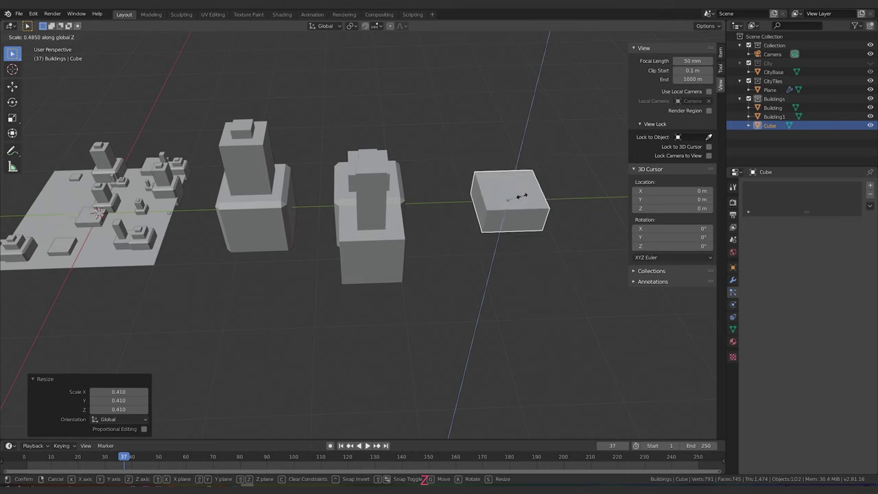
pyautogui.click(517, 199)
pyautogui.press('s')
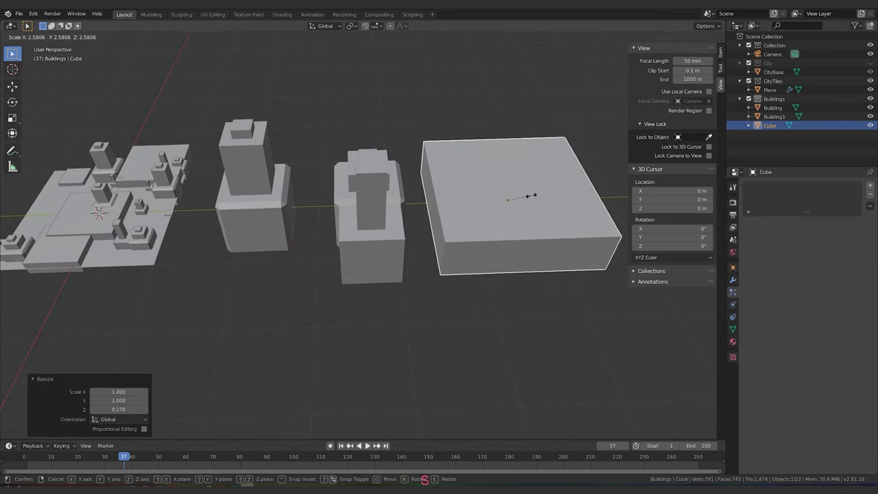
pyautogui.click(516, 209)
# Step: Inset the block's top face to about 0.77 scale by extruding in place, then extrude it up 0.118 m as a tier
pyautogui.press('Tab')
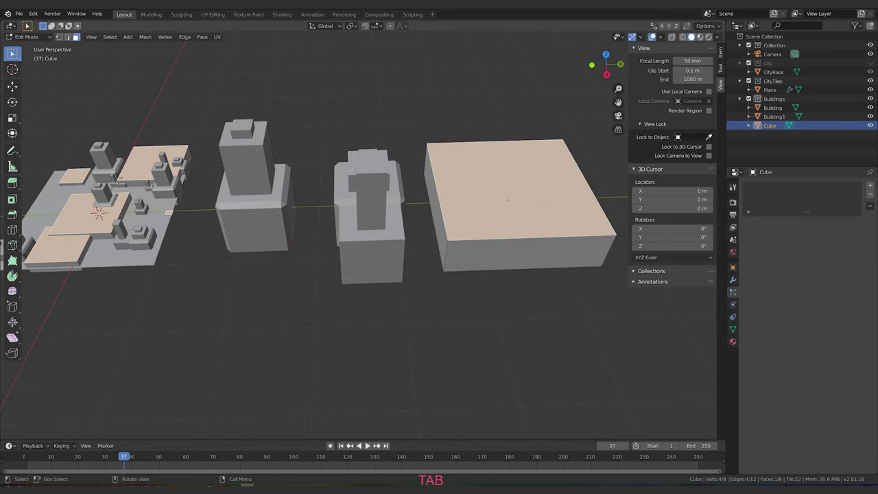
pyautogui.press('e')
pyautogui.press('Escape')
pyautogui.press('s')
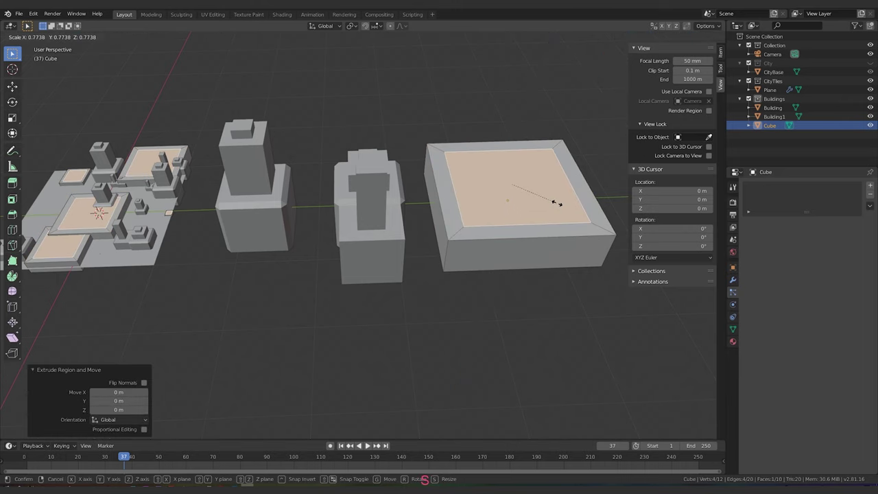
pyautogui.click(559, 203)
pyautogui.press('e')
pyautogui.press('Escape')
pyautogui.press('e')
pyautogui.press('z')
pyautogui.click(560, 197)
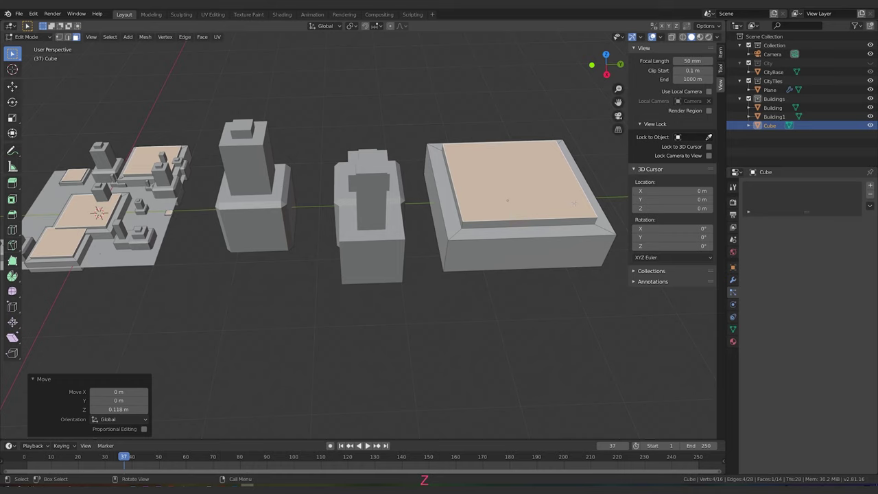
# Step: Inset the tier's top face to a smaller central square and extrude it up 0.126 m as a second tier
pyautogui.press('e')
pyautogui.press('Escape')
pyautogui.press('s')
pyautogui.click(545, 197)
pyautogui.press('e')
pyautogui.press('Escape')
pyautogui.press('g')
pyautogui.press('z')
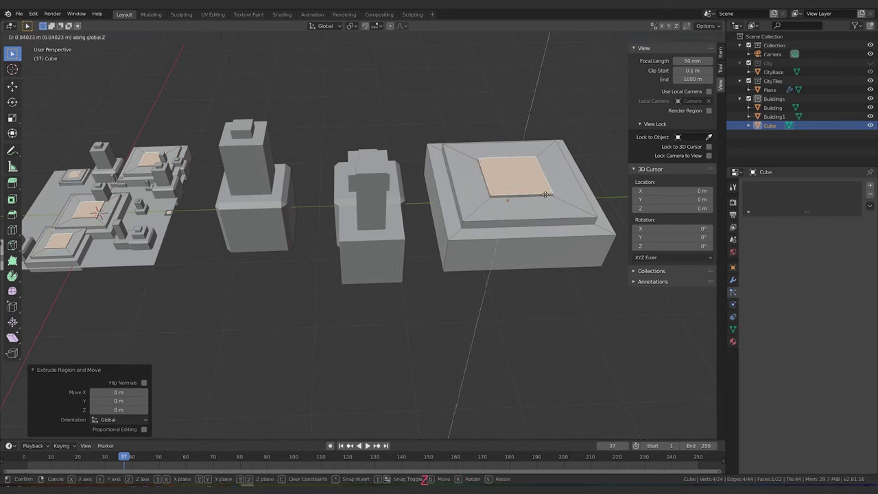
pyautogui.click(556, 188)
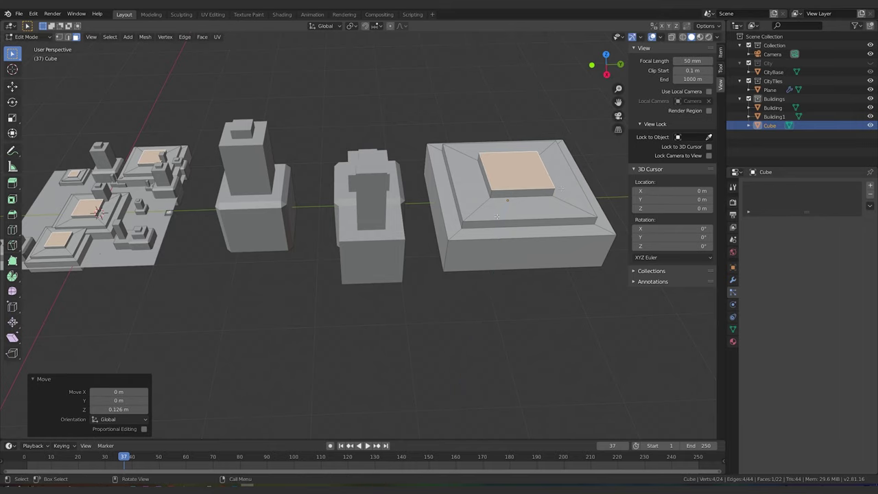
# Step: Duplicate the tiered block in Object Mode and move the copy along Y beyond the original
pyautogui.click(514, 273)
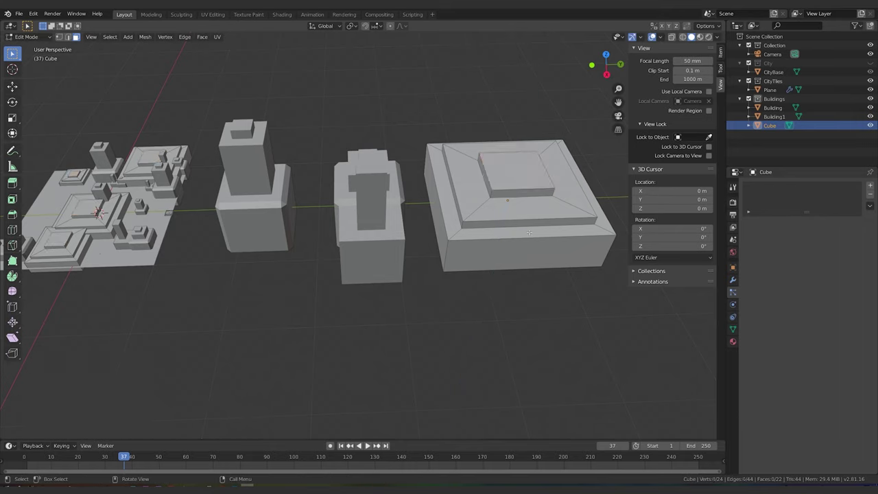
pyautogui.press('Tab')
pyautogui.keyDown('shift'); pyautogui.moveTo(545, 237); pyautogui.dragTo(470, 251, button='middle'); pyautogui.keyUp('shift')
pyautogui.hotkey('shift', 'd')
pyautogui.press('Escape')
pyautogui.press('g')
pyautogui.press('y')
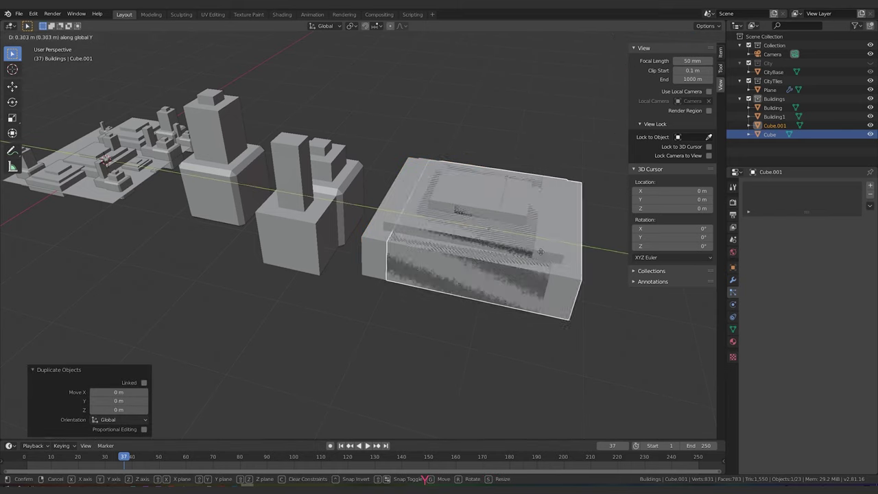
pyautogui.click(686, 292)
# Step: Sink the duplicate's central top face 0.456 m along Z to form a recess
pyautogui.keyDown('shift'); pyautogui.moveTo(686, 292); pyautogui.dragTo(505, 255, button='middle'); pyautogui.keyUp('shift')
pyautogui.scroll(-4, 400, 254)
pyautogui.press('Tab')
pyautogui.click(511, 205)
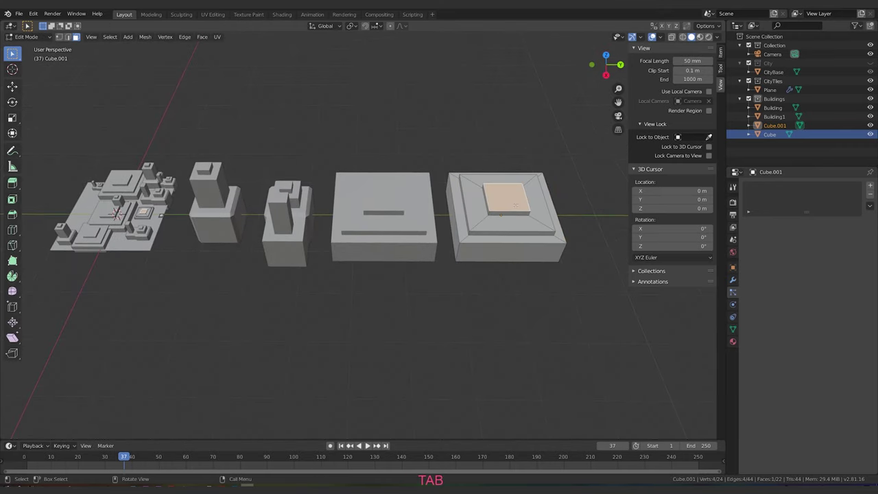
pyautogui.press('g')
pyautogui.press('z')
pyautogui.click(517, 222)
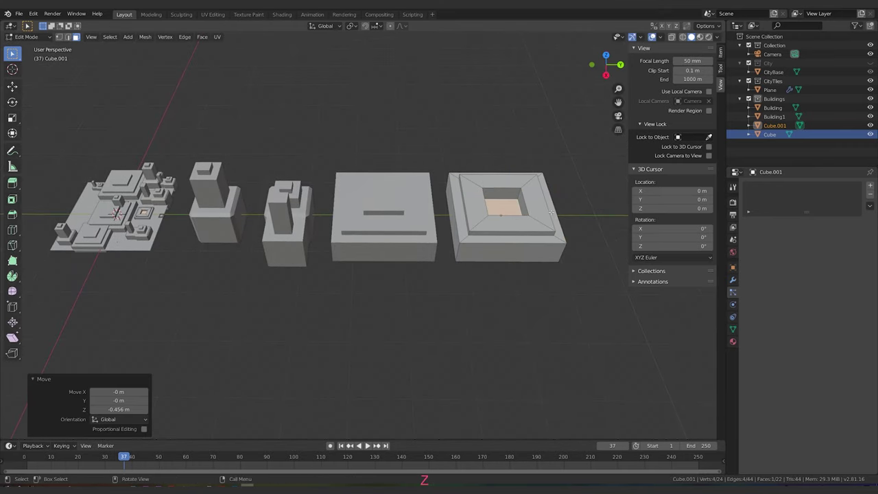
# Step: Lower the four faces surrounding the duplicate's central recess by 0.23 m along Z
pyautogui.click(539, 209)
pyautogui.keyDown('shift'); pyautogui.click(476, 204); pyautogui.keyUp('shift')
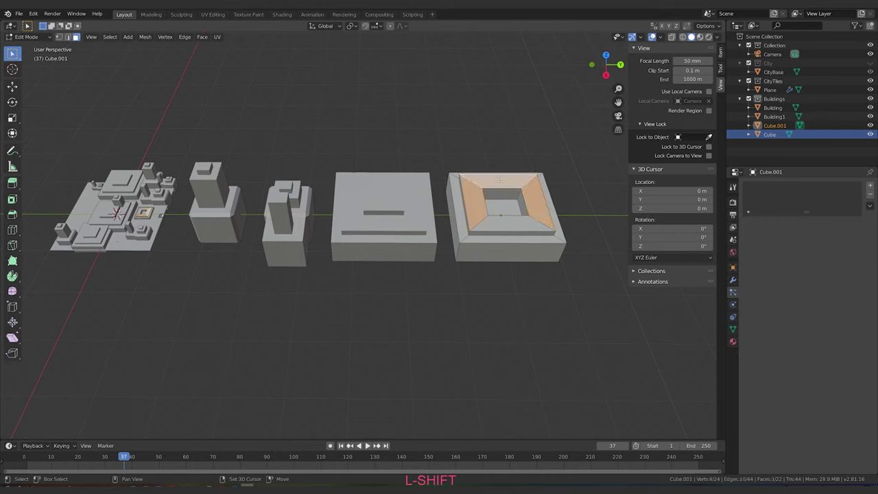
pyautogui.keyDown('shift'); pyautogui.click(499, 181); pyautogui.keyUp('shift')
pyautogui.keyDown('shift'); pyautogui.click(516, 227); pyautogui.keyUp('shift')
pyautogui.press('g')
pyautogui.press('z')
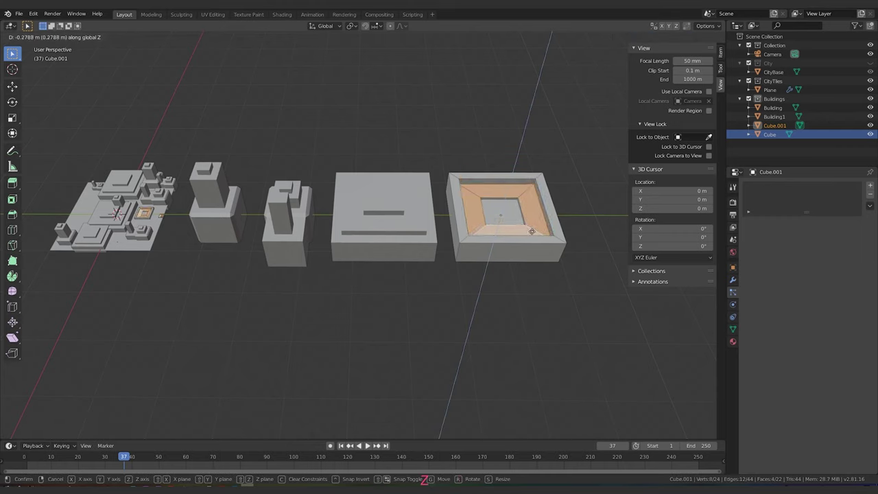
pyautogui.click(535, 231)
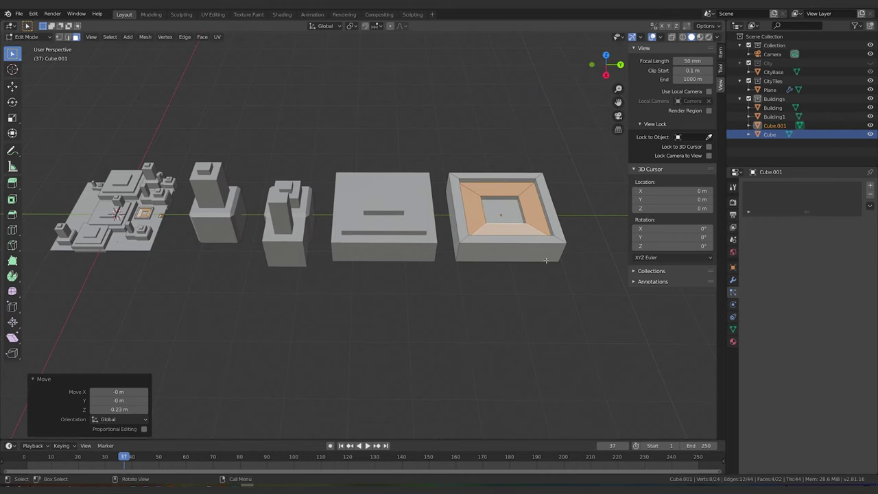
# Step: Scale the duplicate's whole mesh to 0.448 in X and 1.344 in Y, then shift it farther along Y
pyautogui.moveTo(509, 281); pyautogui.dragTo(526, 257, button='middle')
pyautogui.press('a')
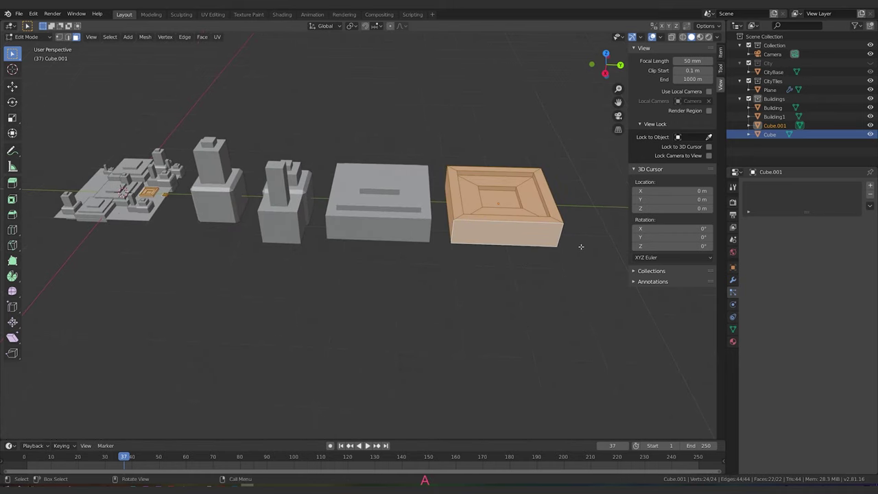
pyautogui.press('s')
pyautogui.press('x')
pyautogui.click(533, 226)
pyautogui.press('s')
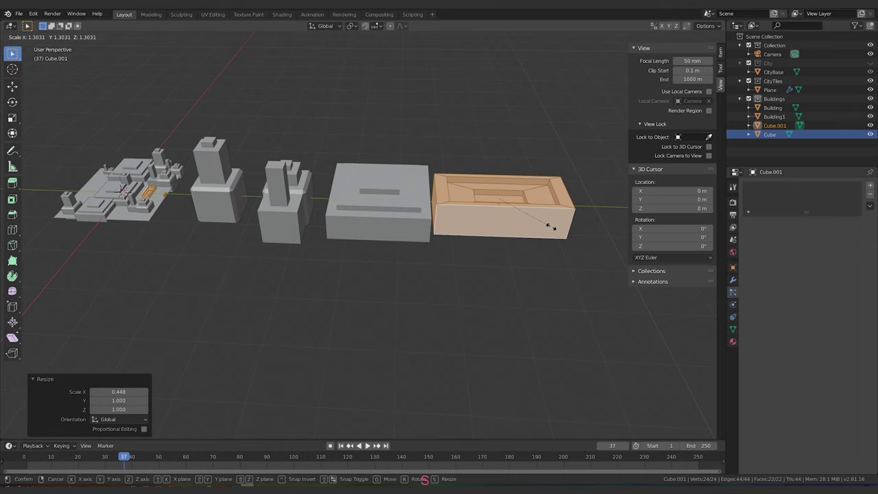
pyautogui.press('y')
pyautogui.click(551, 227)
pyautogui.press('g')
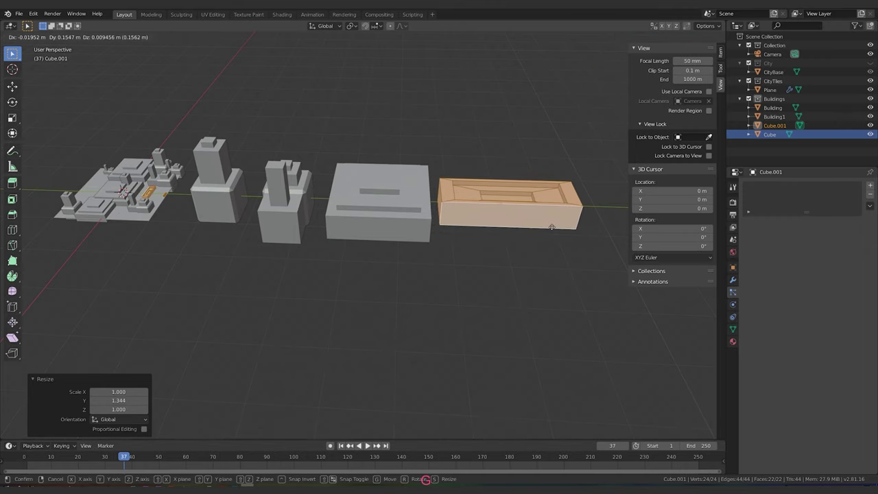
pyautogui.press('y')
pyautogui.click(559, 229)
# Step: Set the plane's particle number to 52 to fill the tile more densely with buildings
pyautogui.moveTo(424, 258); pyautogui.dragTo(360, 251, button='middle')
pyautogui.press('Tab')
pyautogui.click(359, 251)
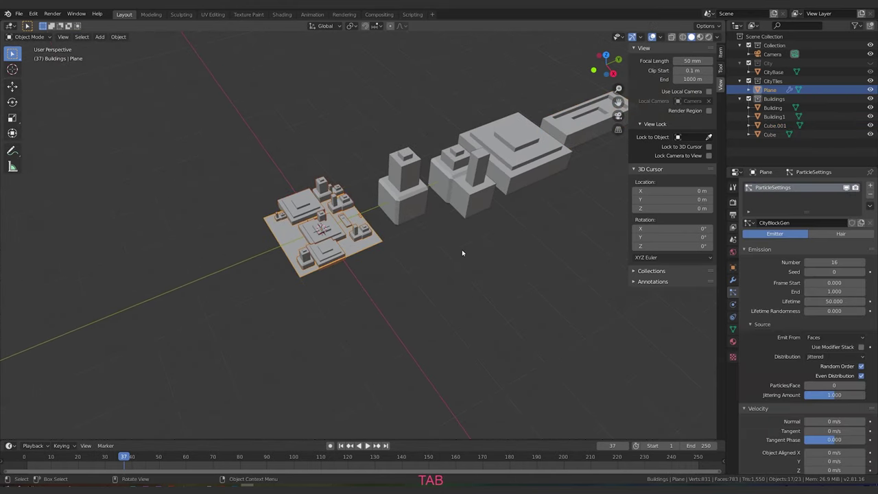
pyautogui.scroll(3, 463, 252)
pyautogui.moveTo(834, 262); pyautogui.dragTo(859, 262)
pyautogui.moveTo(484, 297); pyautogui.dragTo(407, 284, button='middle')
pyautogui.scroll(4, 408, 284)
pyautogui.scroll(-2, 514, 249)
pyautogui.keyDown('shift'); pyautogui.moveTo(486, 208); pyautogui.dragTo(507, 261, button='middle'); pyautogui.keyUp('shift')
pyautogui.moveTo(452, 293); pyautogui.dragTo(463, 274, button='middle')
pyautogui.moveTo(472, 218); pyautogui.dragTo(409, 240, button='middle')
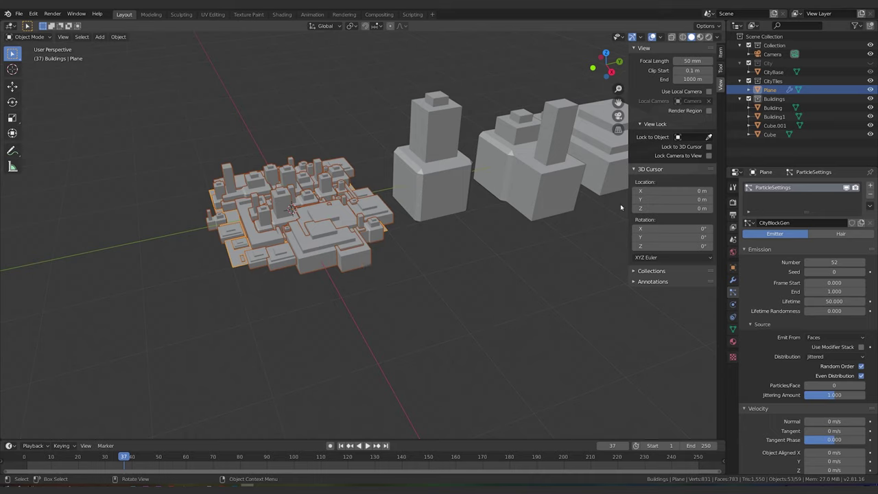
# Step: Rename the plane in the CityTiles collection to Gen
pyautogui.click(771, 82)
pyautogui.click(780, 90)
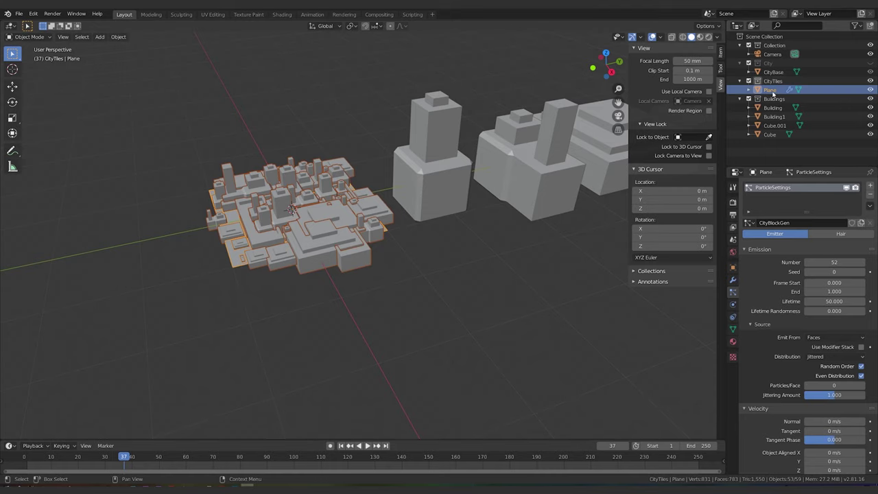
pyautogui.doubleClick(769, 90)
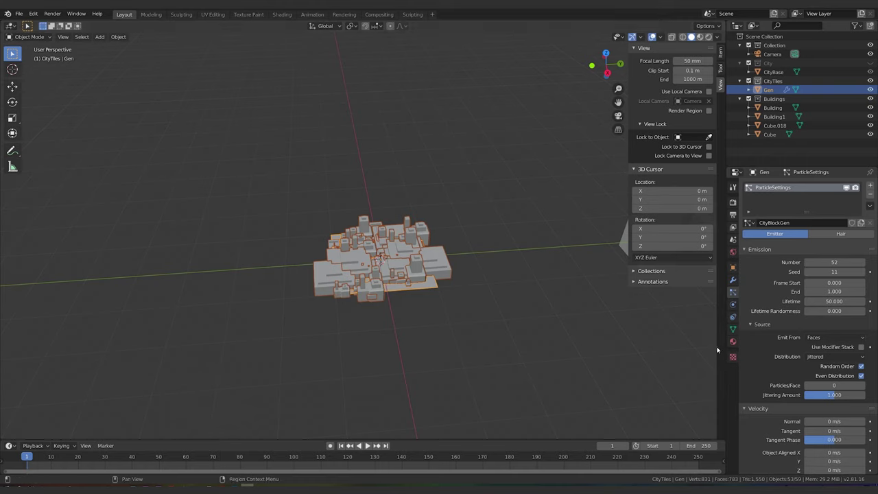
# Step: Set the generator plane's particle seed to 46 and its particle number to 37
pyautogui.moveTo(822, 275)
pyautogui.mouseDown()
pyautogui.moveTo(875, 272)
pyautogui.moveTo(833, 271)
pyautogui.mouseUp()
pyautogui.moveTo(590, 290)
pyautogui.keyDown('shift'); pyautogui.mouseDown(button='middle')
pyautogui.moveTo(439, 302)
pyautogui.moveTo(574, 288)
pyautogui.mouseUp(button='middle'); pyautogui.keyUp('shift')
pyautogui.scroll(-1, 439, 302)
pyautogui.scroll(1, 280, 304)
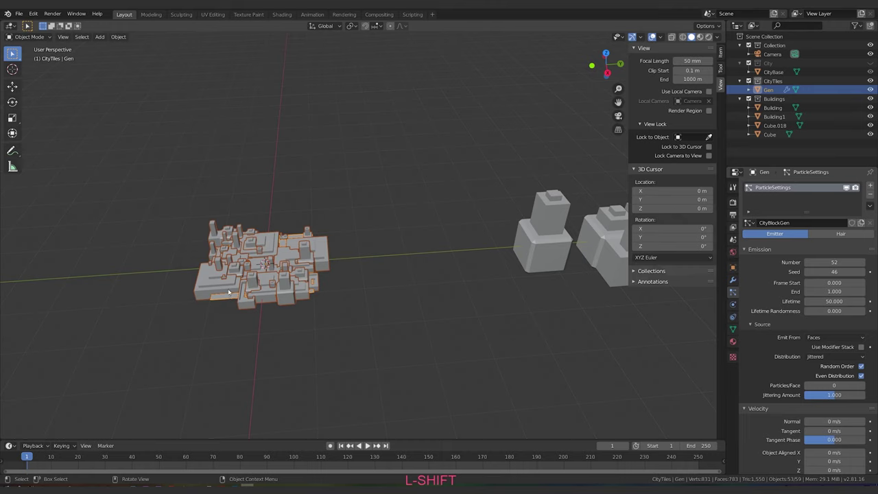
pyautogui.moveTo(831, 262); pyautogui.dragTo(847, 262)
pyautogui.keyDown('shift'); pyautogui.moveTo(447, 310); pyautogui.dragTo(476, 251, button='middle'); pyautogui.keyUp('shift')
pyautogui.keyDown('shift'); pyautogui.moveTo(828, 262); pyautogui.dragTo(794, 262); pyautogui.keyUp('shift')
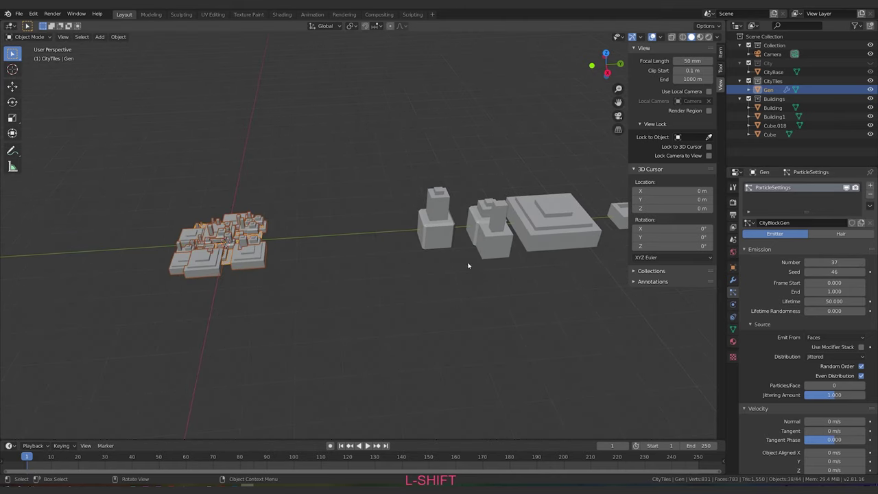
# Step: Add another cube and move it along Y past the low recessed building at the end of the row
pyautogui.keyDown('shift'); pyautogui.moveTo(419, 221); pyautogui.dragTo(184, 247, button='middle'); pyautogui.keyUp('shift')
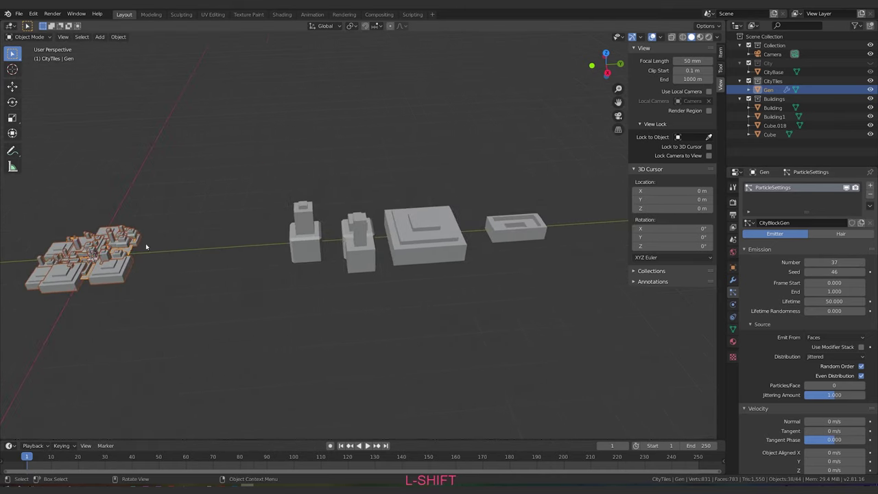
pyautogui.scroll(3, 537, 284)
pyautogui.scroll(-3, 222, 262)
pyautogui.scroll(2, 528, 267)
pyautogui.scroll(-2, 528, 267)
pyautogui.keyDown('shift'); pyautogui.moveTo(535, 267); pyautogui.dragTo(434, 266, button='middle'); pyautogui.keyUp('shift')
pyautogui.click(404, 232)
pyautogui.keyDown('shift'); pyautogui.moveTo(395, 233); pyautogui.dragTo(408, 233, button='middle'); pyautogui.keyUp('shift')
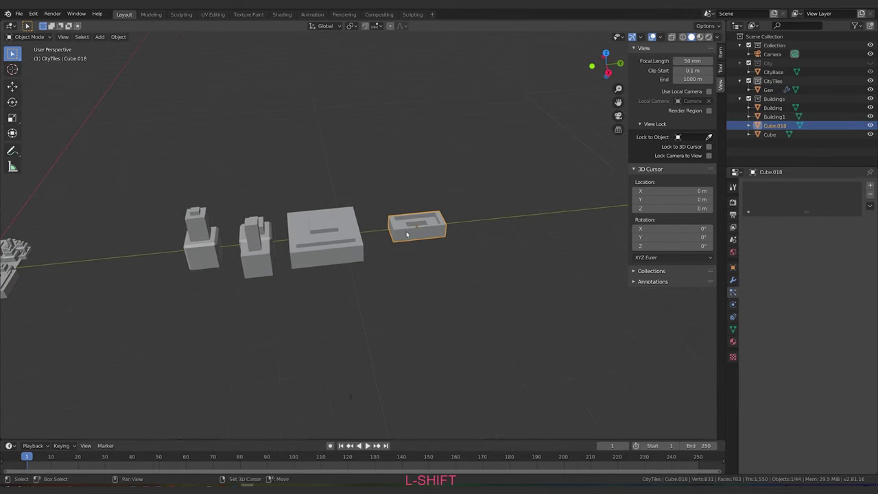
pyautogui.hotkey('shift', 'a')
pyautogui.click(451, 243)
pyautogui.press('g')
pyautogui.press('y')
pyautogui.click(686, 244)
# Step: Put the new cube in the Buildings collection and move it 1.46 m farther along Y, clear of the recessed building
pyautogui.moveTo(759, 91); pyautogui.dragTo(772, 108)
pyautogui.keyDown('shift'); pyautogui.moveTo(501, 218); pyautogui.dragTo(422, 219, button='middle'); pyautogui.keyUp('shift')
pyautogui.press('g')
pyautogui.press('y')
pyautogui.click(465, 218)
pyautogui.scroll(2, 555, 224)
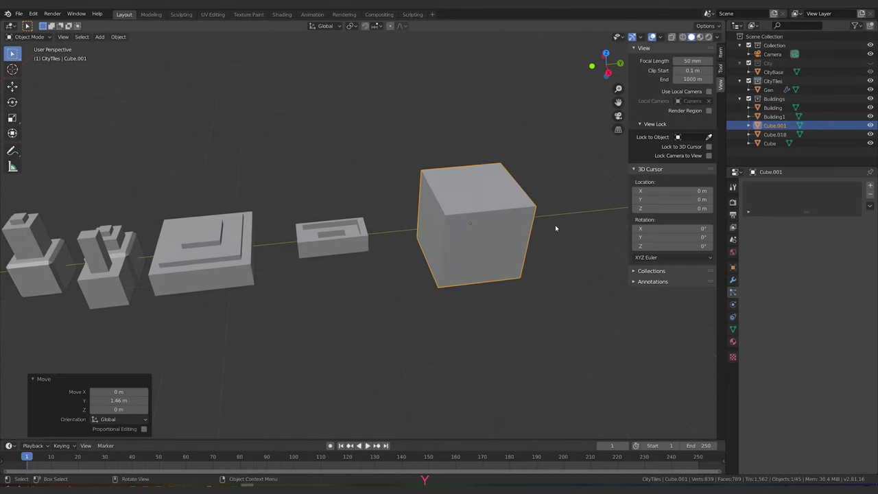
# Step: Shape the selected cube into a thin upright slab by scaling it along Y and Z, and reposition it along Y
pyautogui.press('s')
pyautogui.press('y')
pyautogui.press('g')
pyautogui.press('y')
pyautogui.click(468, 223)
pyautogui.press('s')
pyautogui.press('z')
pyautogui.click(481, 223)
# Step: Duplicate the slab within its mesh and place the copy beside the original along the Y axis
pyautogui.scroll(-2, 455, 223)
pyautogui.press('Tab')
pyautogui.hotkey('shift', 'd')
pyautogui.press('Escape')
pyautogui.press('g')
pyautogui.press('y')
pyautogui.click(427, 220)
pyautogui.press('g')
pyautogui.press('y')
pyautogui.click(435, 220)
# Step: Duplicate the slabs again and shift the copies along Y to complete a row of four parallel slabs
pyautogui.hotkey('shift', 'd')
pyautogui.press('Escape')
pyautogui.press('g')
pyautogui.press('y')
pyautogui.click(440, 221)
pyautogui.press('Tab')
pyautogui.keyDown('shift'); pyautogui.moveTo(478, 222); pyautogui.dragTo(714, 226, button='middle'); pyautogui.keyUp('shift')
pyautogui.moveTo(265, 271); pyautogui.dragTo(244, 273, button='middle')
pyautogui.keyDown('shift'); pyautogui.moveTo(710, 253); pyautogui.dragTo(529, 254, button='middle'); pyautogui.keyUp('shift')
pyautogui.hotkey('shift', 'd')
pyautogui.press('Escape')
pyautogui.press('x')
pyautogui.click(517, 256)
# Step: Add a cube, slide it along Y past the four-slab building, and put it in the Buildings collection
pyautogui.hotkey('shift', 'a')
pyautogui.click(439, 260)
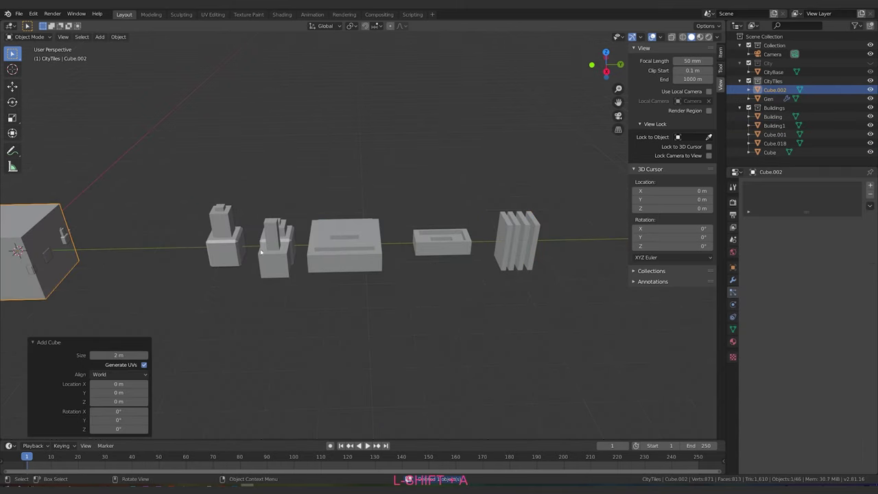
pyautogui.press('g')
pyautogui.press('y')
pyautogui.click(710, 237)
pyautogui.moveTo(774, 90); pyautogui.dragTo(774, 108)
# Step: Scale the new cube down to a small block and raise its top face along Z to form a tall post
pyautogui.keyDown('shift'); pyautogui.moveTo(561, 196); pyautogui.dragTo(326, 197, button='middle'); pyautogui.keyUp('shift')
pyautogui.press('s')
pyautogui.click(398, 243)
pyautogui.press('Tab')
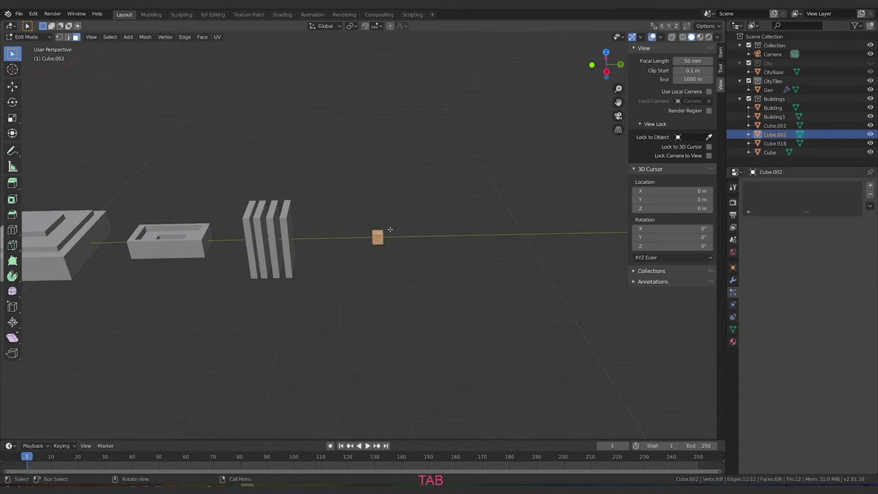
pyautogui.click(378, 233)
pyautogui.press('g')
pyautogui.press('z')
# Step: Extrude the post's top upward in narrowing tiers along Z, ending in a thin spire
pyautogui.press('e')
pyautogui.press('Escape')
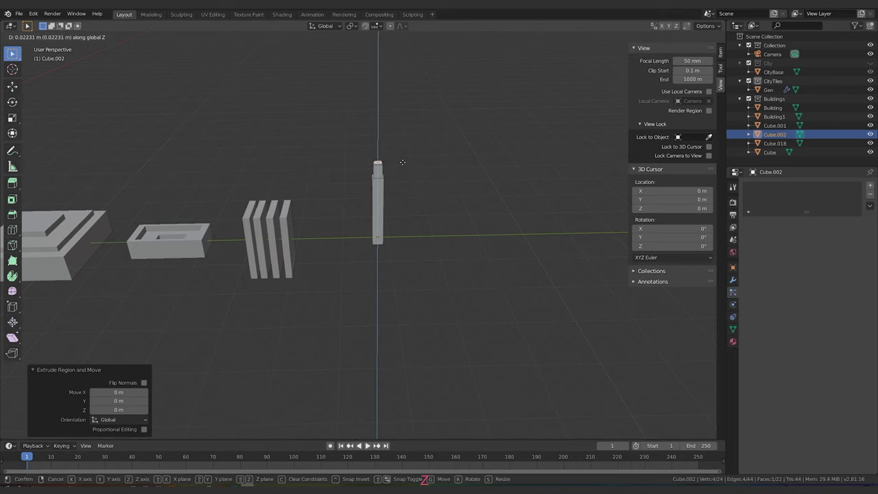
pyautogui.press('g')
pyautogui.press('z')
pyautogui.click(402, 110)
# Step: Add edge loops around the tower's lower shaft and select the band of faces between them
pyautogui.hotkey('ctrl', 'r')
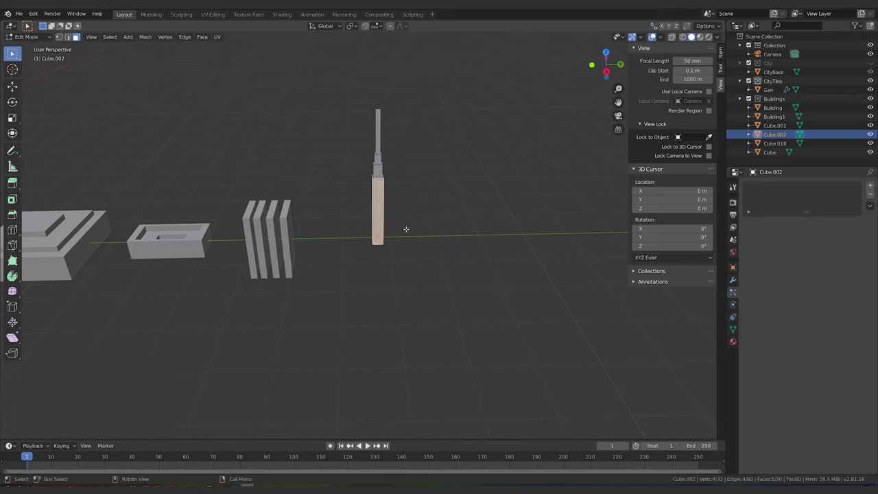
pyautogui.click(385, 210)
pyautogui.press('Escape')
pyautogui.hotkey('ctrl', 'r')
pyautogui.click(75, 37)
pyautogui.keyDown('alt'); pyautogui.click(378, 210); pyautogui.keyUp('alt')
pyautogui.moveTo(384, 210); pyautogui.dragTo(457, 206, button='middle')
pyautogui.keyDown('alt'); pyautogui.click(461, 205); pyautogui.keyUp('alt')
# Step: Extrude the selected band, scale it outward by about 2.934 into a platform, and flatten it along Z
pyautogui.press('e')
pyautogui.press('Escape')
pyautogui.press('s')
pyautogui.click(583, 220)
pyautogui.moveTo(576, 219); pyautogui.dragTo(542, 219, button='middle')
pyautogui.scroll(-4, 541, 220)
pyautogui.press('s')
pyautogui.press('z')
pyautogui.click(463, 231)
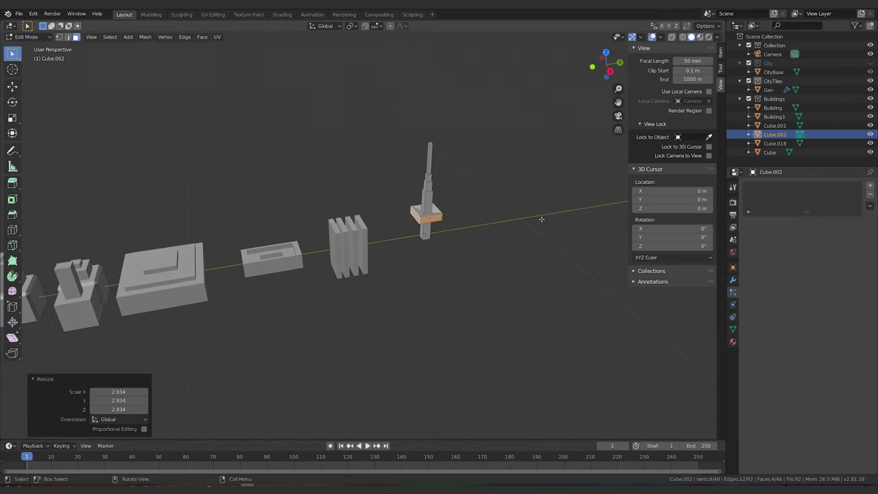
pyautogui.press('Tab')
# Step: Examine the existing building models along the row at closer range
pyautogui.keyDown('shift'); pyautogui.moveTo(295, 227); pyautogui.dragTo(476, 227, button='middle'); pyautogui.keyUp('shift')
pyautogui.keyDown('shift'); pyautogui.moveTo(359, 263); pyautogui.dragTo(503, 249, button='middle'); pyautogui.keyUp('shift')
pyautogui.scroll(4, 503, 249)
pyautogui.keyDown('shift'); pyautogui.moveTo(617, 226); pyautogui.dragTo(456, 275, button='middle'); pyautogui.keyUp('shift')
pyautogui.click(381, 215)
pyautogui.click(525, 226)
pyautogui.keyDown('shift'); pyautogui.moveTo(525, 226); pyautogui.dragTo(361, 281, button='middle'); pyautogui.keyUp('shift')
pyautogui.click(544, 211)
# Step: Add another cube and slide it along Y to a free spot beyond the spired tower
pyautogui.hotkey('shift', 'a')
pyautogui.click(549, 233)
pyautogui.press('g')
pyautogui.press('y')
pyautogui.click(558, 266)
# Step: Scale the new cube uniformly to about 0.405 and stretch it along Z into a taller block
pyautogui.press('s')
pyautogui.click(591, 250)
pyautogui.keyDown('shift'); pyautogui.moveTo(591, 250); pyautogui.dragTo(498, 255, button='middle'); pyautogui.keyUp('shift')
pyautogui.press('s')
pyautogui.press('z')
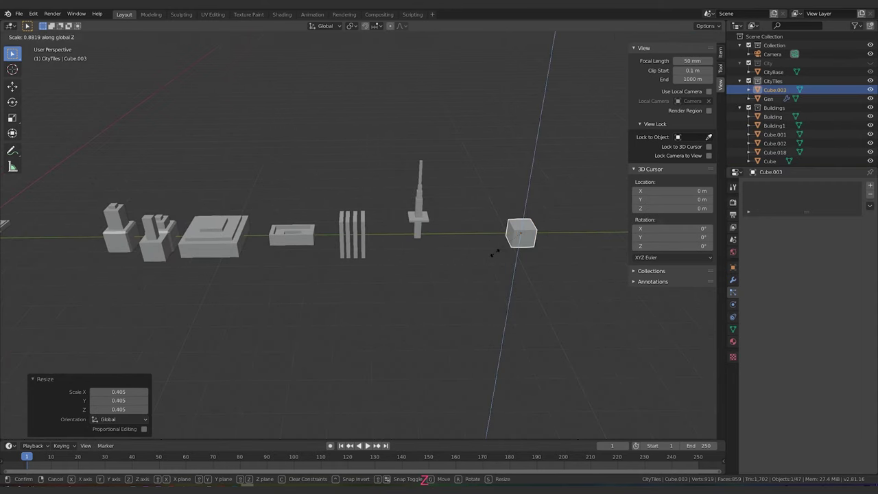
pyautogui.click(553, 254)
# Step: Bevel all edges of the tall block to give it chamfered corners
pyautogui.press('Tab')
pyautogui.press('F3')
pyautogui.write('bev')
pyautogui.click(569, 298)
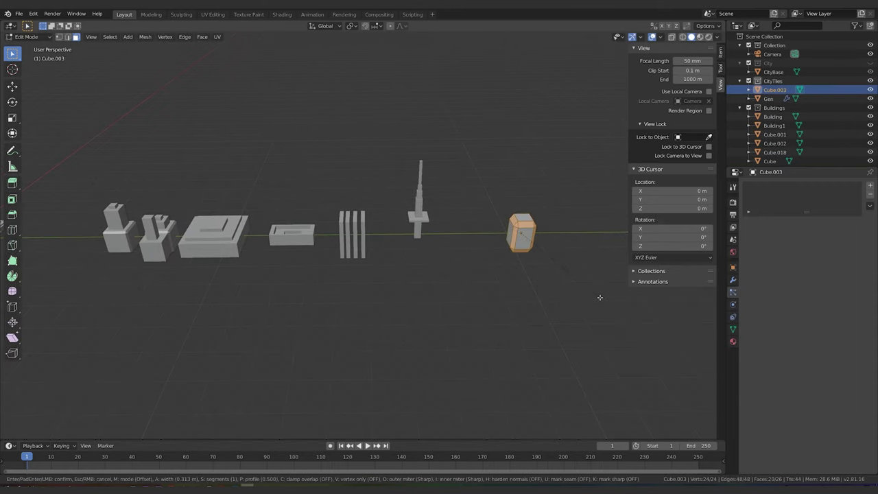
pyautogui.click(574, 254)
pyautogui.press('Tab')
# Step: Duplicate the beveled block along Y and move both blocks into the Buildings collection
pyautogui.scroll(8, 471, 288)
pyautogui.keyDown('shift'); pyautogui.moveTo(574, 255); pyautogui.dragTo(422, 345, button='middle'); pyautogui.keyUp('shift')
pyautogui.scroll(-9, 421, 345)
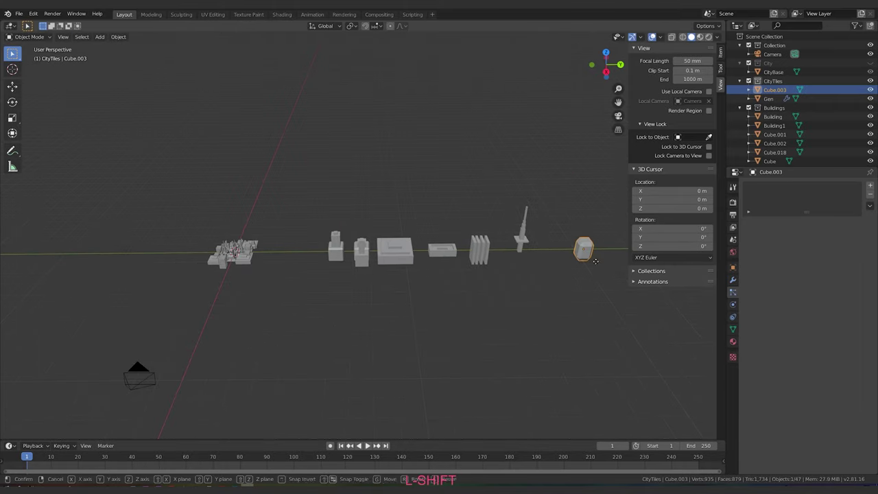
pyautogui.hotkey('shift', 'd')
pyautogui.press('Escape')
pyautogui.press('g')
pyautogui.press('y')
pyautogui.click(549, 262)
pyautogui.keyDown('shift'); pyautogui.click(772, 90); pyautogui.keyUp('shift')
pyautogui.moveTo(771, 90); pyautogui.dragTo(774, 116)
# Step: Duplicate the wide stepped building and move the copy along Y to the far end of the row
pyautogui.click(143, 243)
pyautogui.scroll(6, 583, 358)
pyautogui.keyDown('shift'); pyautogui.moveTo(142, 243); pyautogui.dragTo(211, 241, button='middle'); pyautogui.keyUp('shift')
pyautogui.click(308, 244)
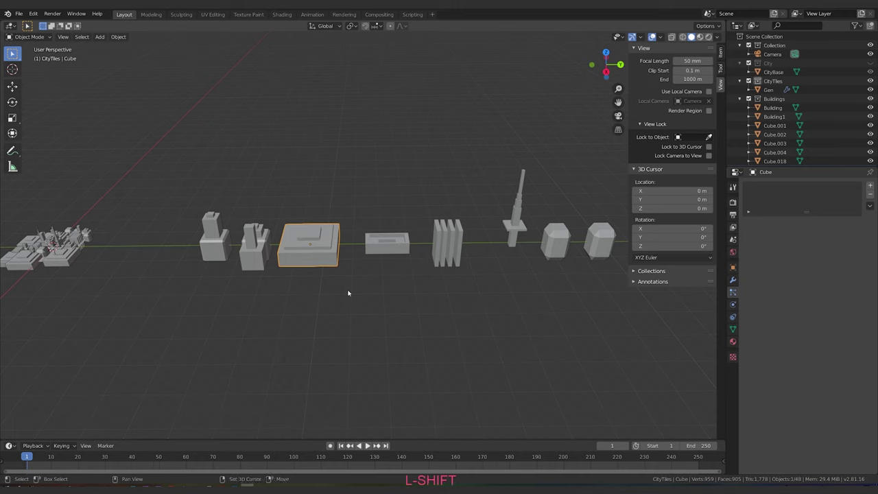
pyautogui.hotkey('shift', 'd')
pyautogui.rightClick(351, 295)
pyautogui.press('g')
pyautogui.press('y')
pyautogui.click(459, 274)
# Step: Examine the generated city tile and the buildings scattered on it
pyautogui.keyDown('shift'); pyautogui.moveTo(332, 259); pyautogui.dragTo(404, 247, button='middle'); pyautogui.keyUp('shift')
pyautogui.scroll(8, 404, 247)
pyautogui.moveTo(404, 247); pyautogui.dragTo(112, 224, button='middle')
pyautogui.scroll(-3, 398, 277)
pyautogui.click(398, 276)
pyautogui.scroll(-3, 397, 276)
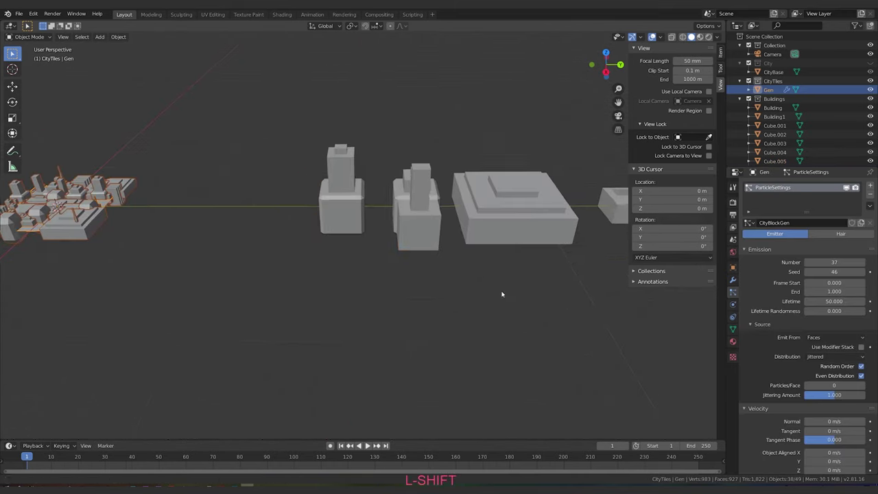
pyautogui.scroll(-5, 538, 290)
pyautogui.keyDown('shift'); pyautogui.moveTo(538, 290); pyautogui.dragTo(416, 297, button='middle'); pyautogui.keyUp('shift')
# Step: Scale the spired tower up until it stands far taller than the other buildings
pyautogui.click(418, 210)
pyautogui.press('s')
pyautogui.click(541, 302)
pyautogui.keyDown('shift'); pyautogui.moveTo(235, 280); pyautogui.dragTo(477, 290, button='middle'); pyautogui.keyUp('shift')
pyautogui.scroll(3, 477, 290)
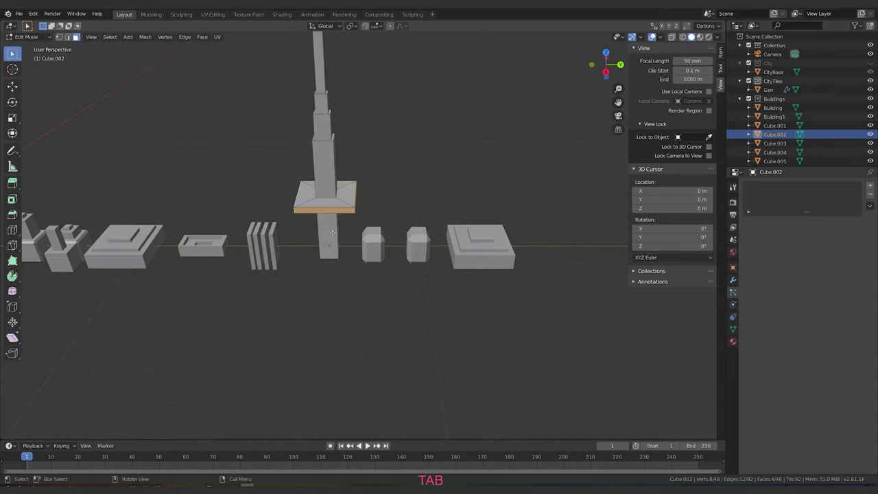
# Step: Raise the tower's bottom face along Z to just below the platform, shortening the shaft underneath
pyautogui.press('Tab')
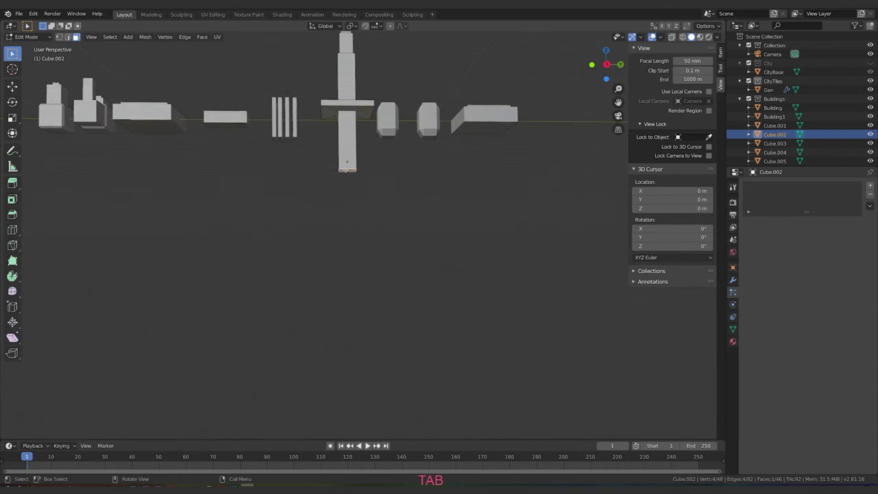
pyautogui.press('Tab')
pyautogui.keyDown('shift'); pyautogui.moveTo(159, 154); pyautogui.dragTo(392, 247, button='middle'); pyautogui.keyUp('shift')
pyautogui.press('Tab')
pyautogui.press('Tab')
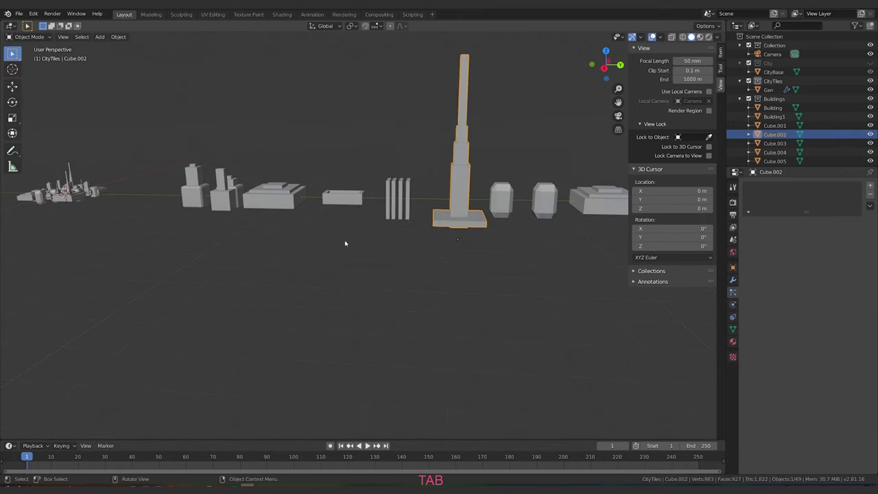
# Step: Check where the origin point sits on each building in the row, one building at a time
pyautogui.moveTo(463, 239); pyautogui.dragTo(452, 185, button='middle')
pyautogui.moveTo(214, 160); pyautogui.dragTo(297, 214, button='middle')
pyautogui.moveTo(419, 275); pyautogui.dragTo(452, 219, button='middle')
pyautogui.click(427, 210)
pyautogui.click(354, 214)
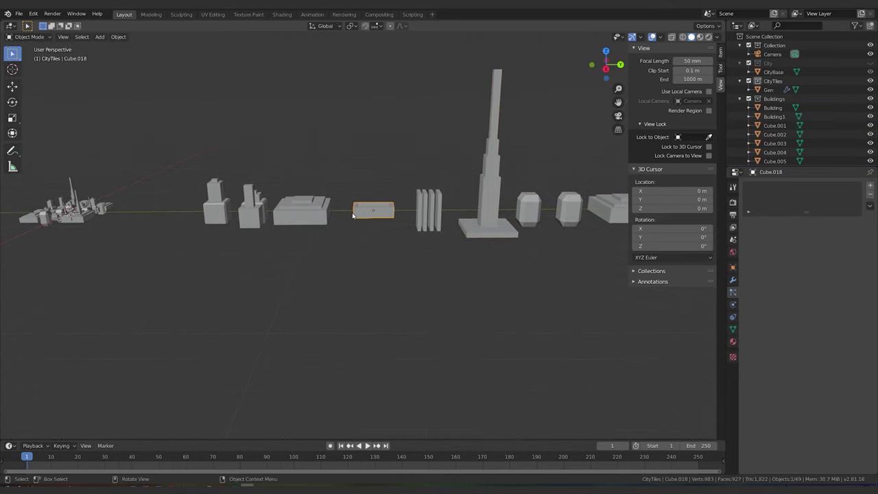
pyautogui.click(245, 210)
pyautogui.click(209, 211)
pyautogui.click(491, 218)
pyautogui.click(528, 210)
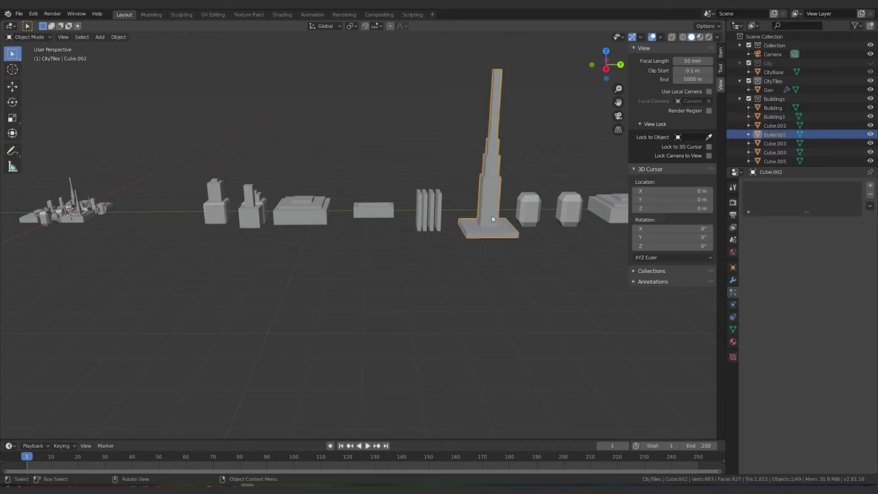
pyautogui.click(569, 210)
pyautogui.click(607, 208)
# Step: Select the bottom corner vertices of the stepped building at the row's end, using the right orthographic view
pyautogui.keyDown('shift'); pyautogui.moveTo(577, 255); pyautogui.dragTo(554, 221, button='middle'); pyautogui.keyUp('shift')
pyautogui.press('KP_4')
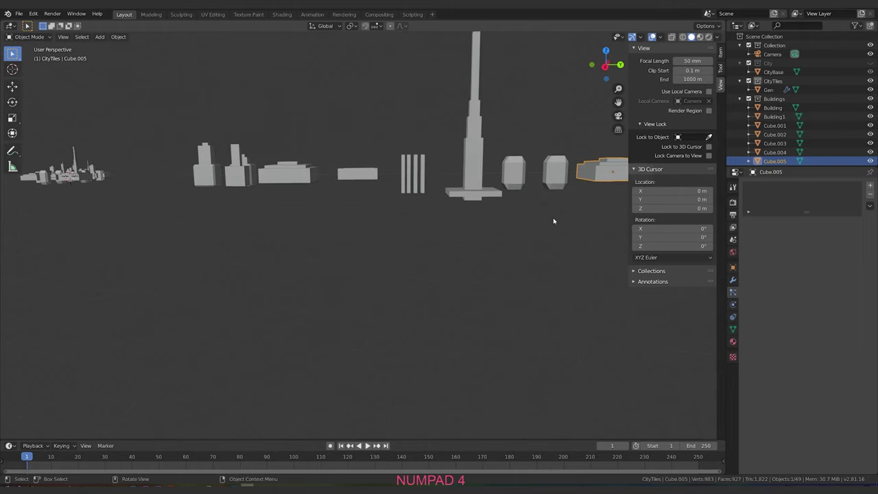
pyautogui.press('KP_5')
pyautogui.press('KP_1')
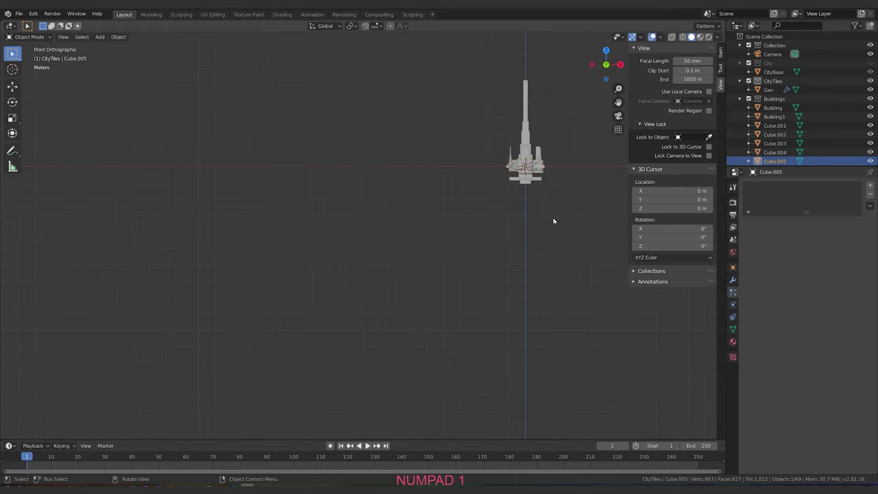
pyautogui.press('KP_3')
pyautogui.scroll(2, 447, 198)
pyautogui.keyDown('shift'); pyautogui.moveTo(446, 199); pyautogui.dragTo(370, 229, button='middle'); pyautogui.keyUp('shift')
pyautogui.scroll(3, 513, 217)
pyautogui.keyDown('shift'); pyautogui.moveTo(514, 217); pyautogui.dragTo(404, 257, button='middle'); pyautogui.keyUp('shift')
pyautogui.scroll(1, 498, 256)
pyautogui.keyDown('shift'); pyautogui.moveTo(550, 238); pyautogui.dragTo(472, 268, button='middle'); pyautogui.keyUp('shift')
pyautogui.press('Tab')
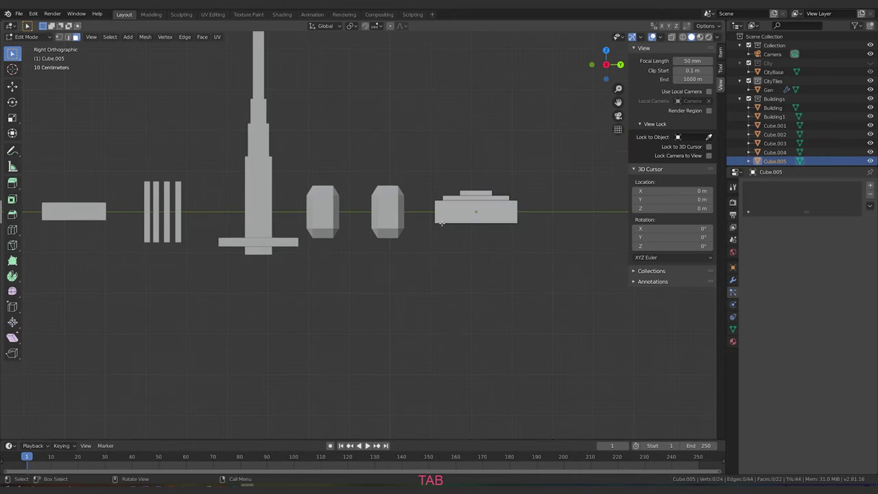
pyautogui.press('Tab')
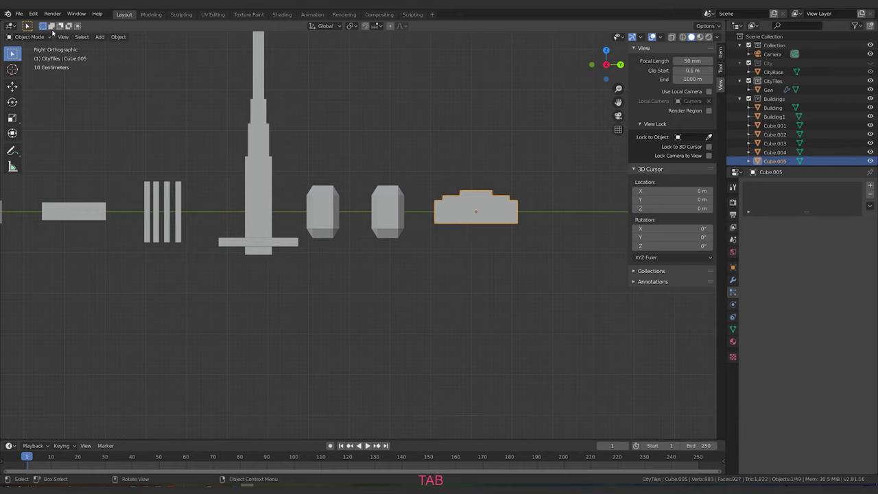
pyautogui.press('Tab')
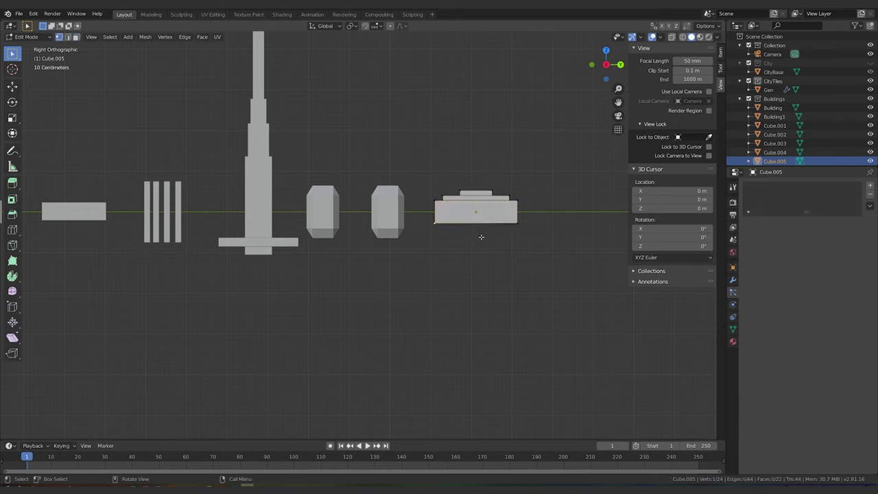
# Step: Snap the 3D cursor to the selected bottom edge of the stepped building
pyautogui.press('F3')
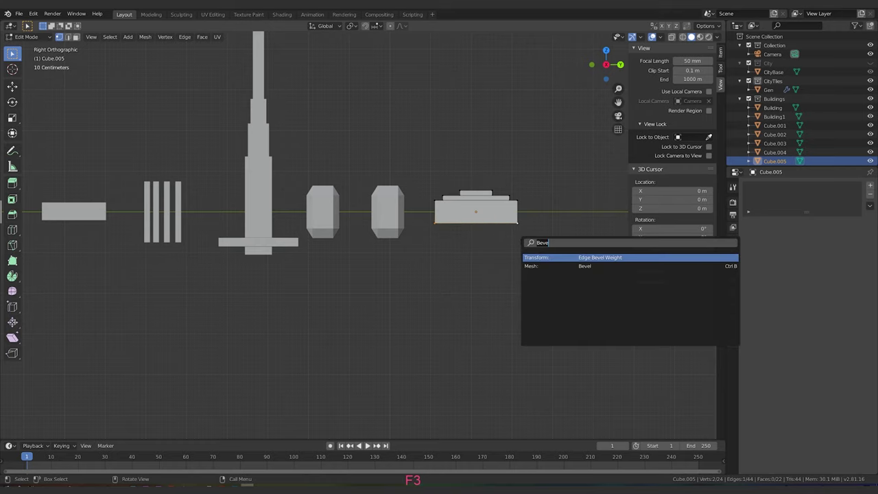
pyautogui.write('cursor to')
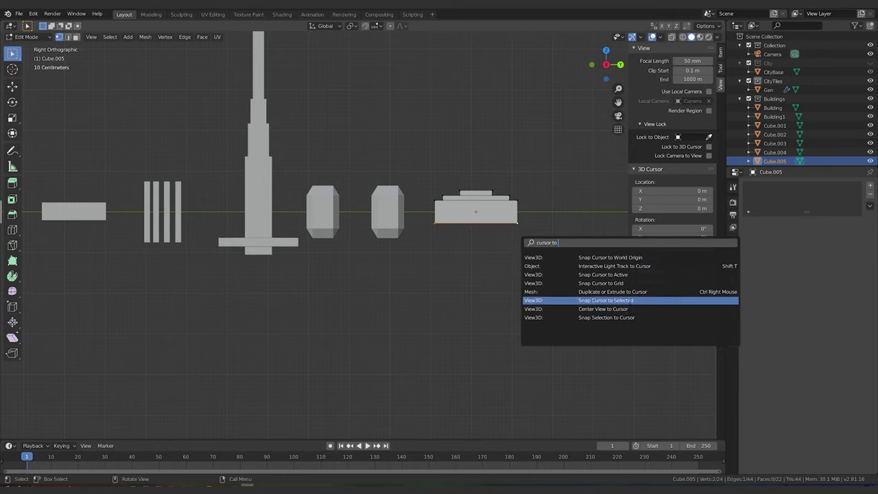
pyautogui.click(629, 301)
pyautogui.moveTo(491, 226); pyautogui.dragTo(473, 289, button='middle')
pyautogui.moveTo(209, 329); pyautogui.dragTo(367, 320, button='middle')
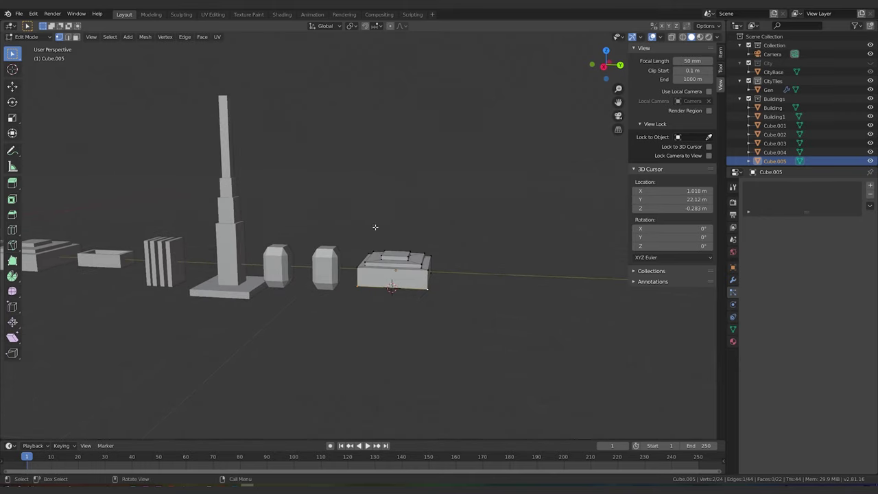
# Step: Return to Object Mode and set the stepped building's origin to the 3D cursor
pyautogui.click(146, 37)
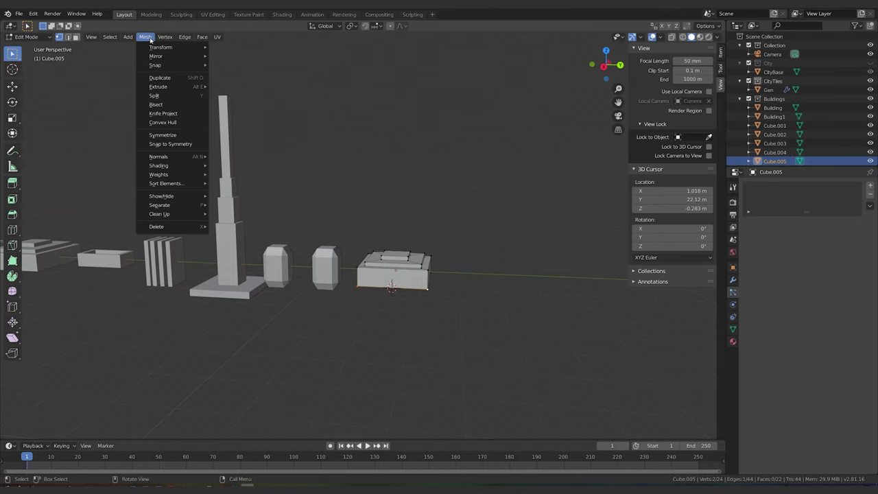
pyautogui.press('Tab')
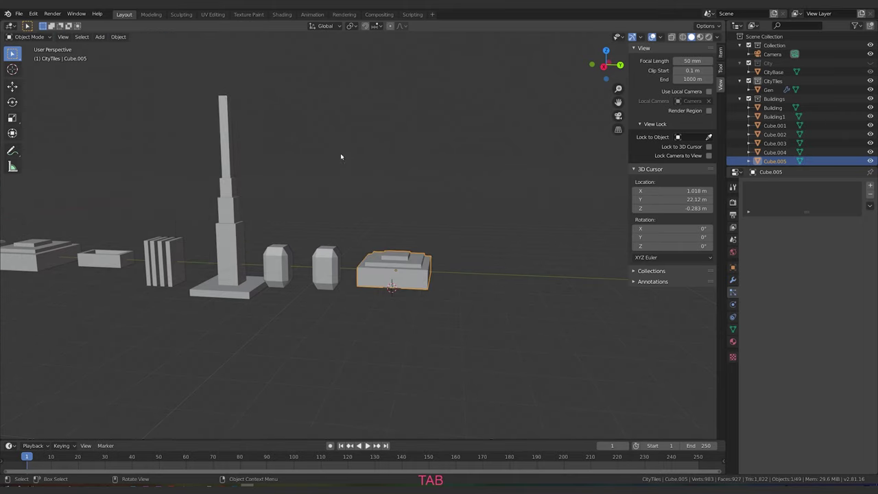
pyautogui.click(120, 38)
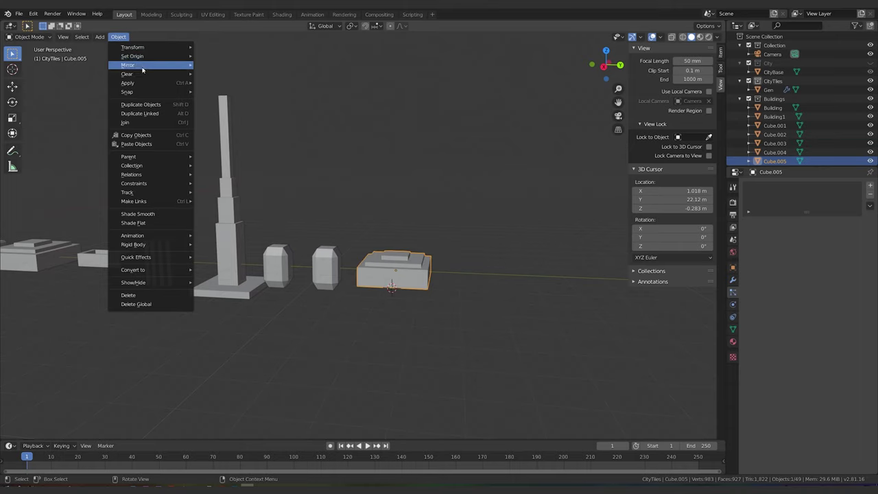
pyautogui.moveTo(175, 57)
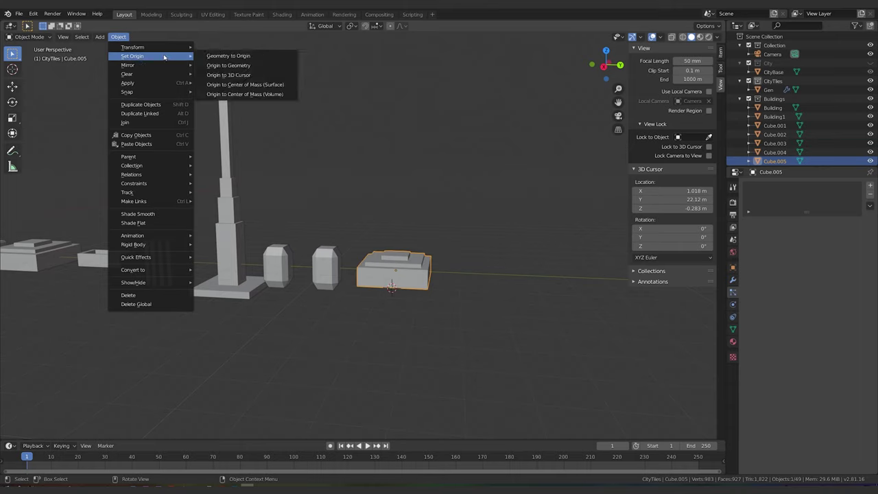
pyautogui.click(257, 77)
# Step: Open the bevelled block beside the stepped building in Edit Mode, using the right orthographic view
pyautogui.moveTo(498, 313); pyautogui.dragTo(457, 304, button='middle')
pyautogui.moveTo(239, 215); pyautogui.dragTo(489, 248, button='middle')
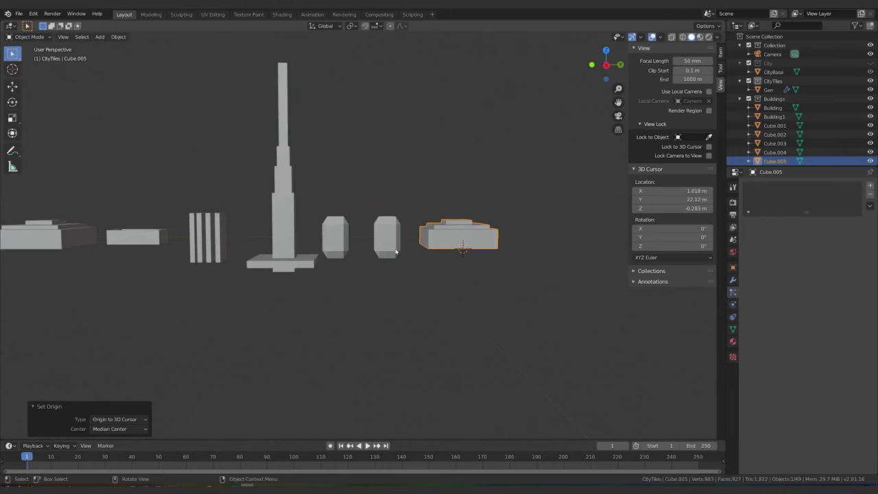
pyautogui.press('KP_3')
pyautogui.scroll(3, 395, 251)
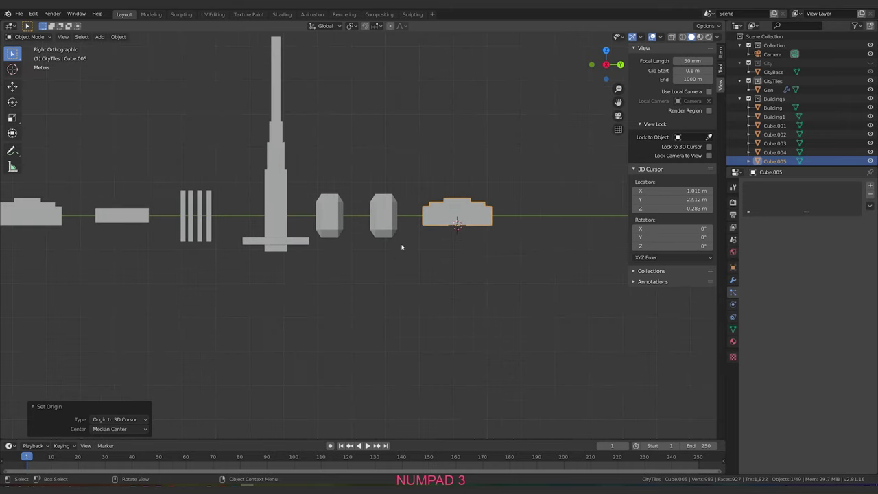
pyautogui.click(383, 218)
pyautogui.press('Tab')
pyautogui.press('b')
pyautogui.press('a')
pyautogui.press('b')
pyautogui.press('Escape')
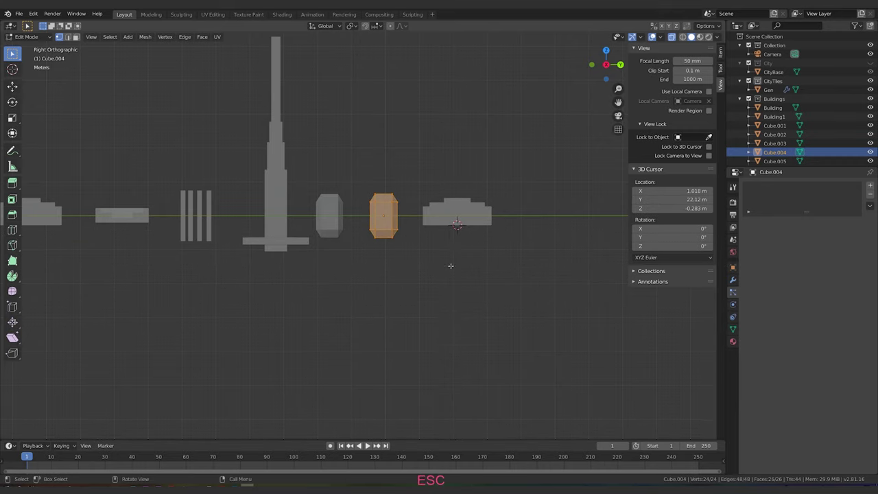
# Step: Try to box-select the bevelled block's bottom vertices with X-ray turned off
pyautogui.scroll(2, 443, 247)
pyautogui.press('b')
pyautogui.moveTo(367, 235); pyautogui.dragTo(399, 243)
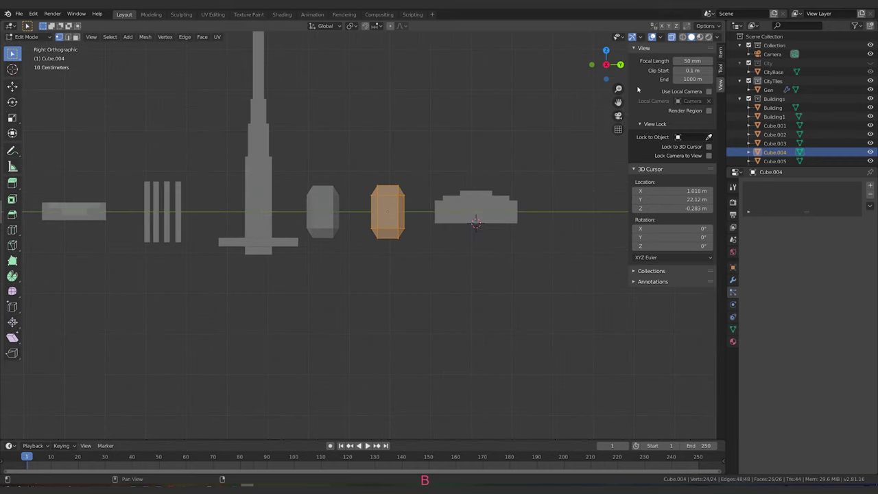
pyautogui.click(671, 38)
pyautogui.press('a')
pyautogui.press('b')
pyautogui.moveTo(368, 235); pyautogui.dragTo(411, 247)
pyautogui.moveTo(478, 270); pyautogui.dragTo(452, 275, button='middle')
pyautogui.scroll(-5, 446, 271)
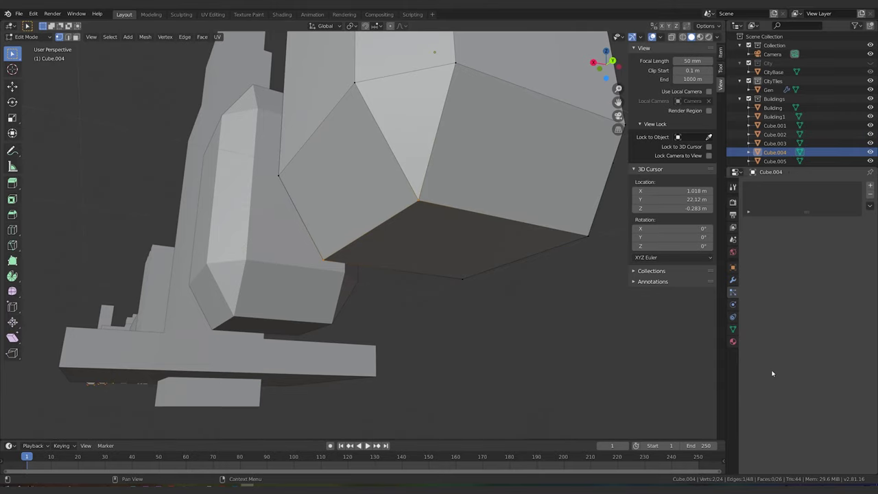
# Step: Select all four bottom vertices of the bevelled block in the right orthographic view with X-ray on
pyautogui.press('KP_0')
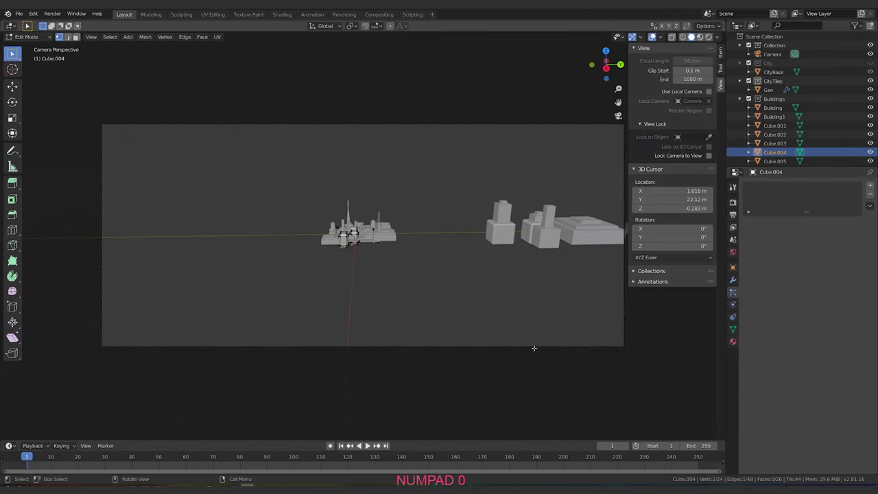
pyautogui.moveTo(491, 308); pyautogui.dragTo(490, 295, button='middle')
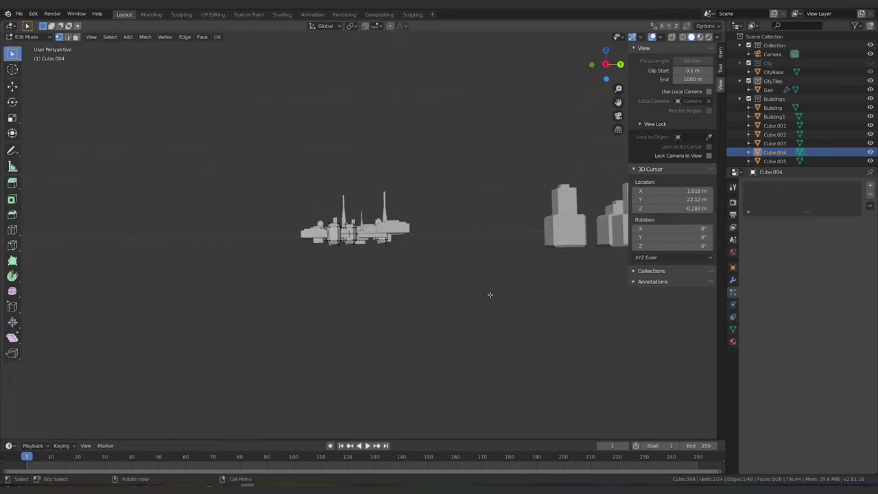
pyautogui.press('KP_3')
pyautogui.moveTo(522, 321)
pyautogui.keyDown('shift'); pyautogui.mouseDown(button='middle')
pyautogui.moveTo(240, 324)
pyautogui.moveTo(334, 309)
pyautogui.moveTo(233, 312)
pyautogui.mouseUp(button='middle'); pyautogui.keyUp('shift')
pyautogui.keyDown('shift'); pyautogui.moveTo(541, 302); pyautogui.dragTo(443, 307, button='middle'); pyautogui.keyUp('shift')
pyautogui.scroll(3, 444, 300)
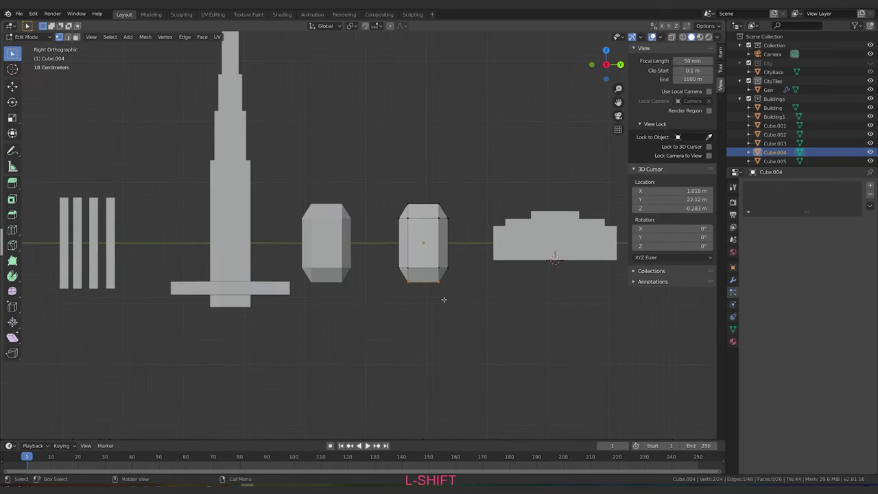
pyautogui.click(672, 37)
pyautogui.press('b')
pyautogui.moveTo(391, 269); pyautogui.dragTo(504, 318)
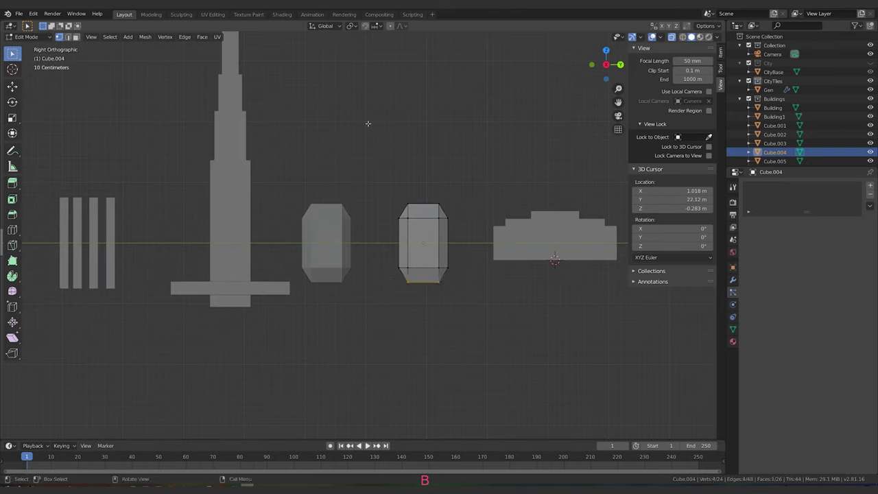
# Step: Snap the 3D cursor to the selected bottom vertices and set the bevelled block's origin to it
pyautogui.press('F3')
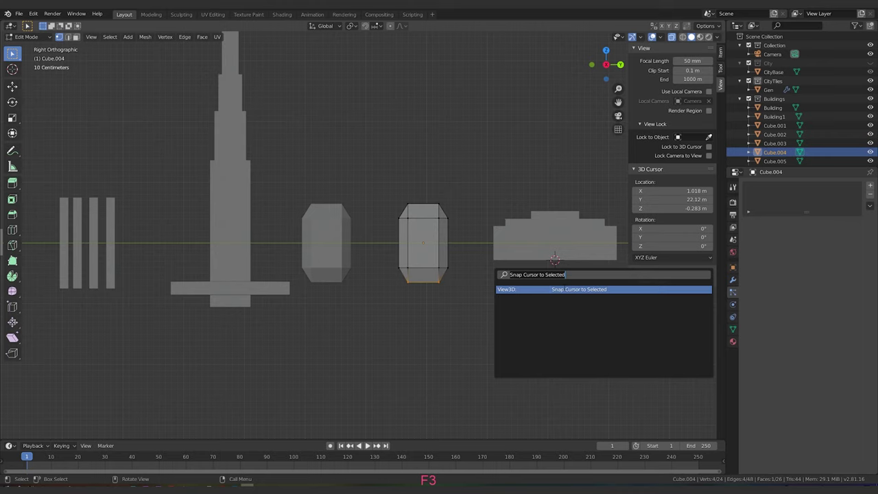
pyautogui.press('Return')
pyautogui.press('Tab')
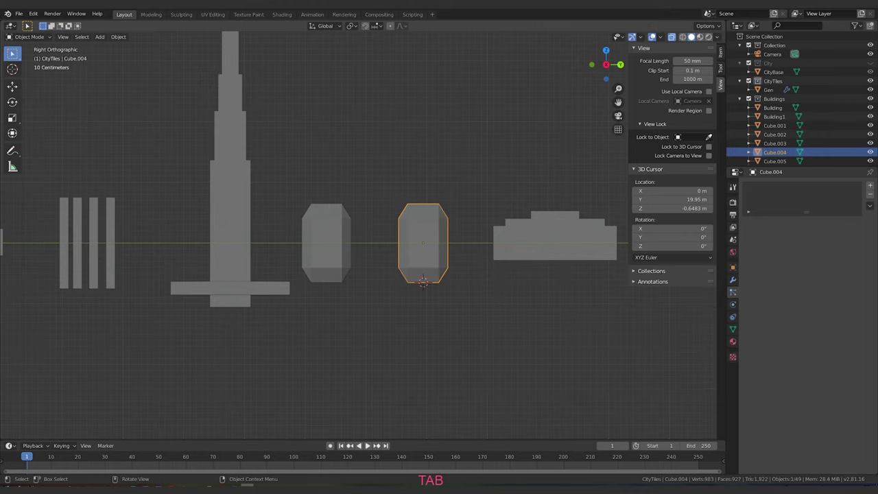
pyautogui.click(119, 36)
pyautogui.moveTo(157, 56)
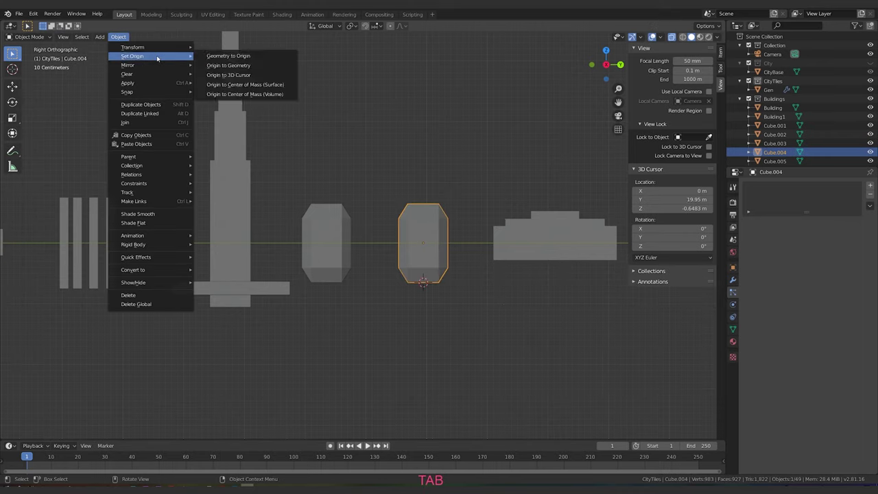
pyautogui.click(262, 75)
# Step: Open the other bevelled block, between the tall tower and the finished one, in Edit Mode
pyautogui.click(339, 273)
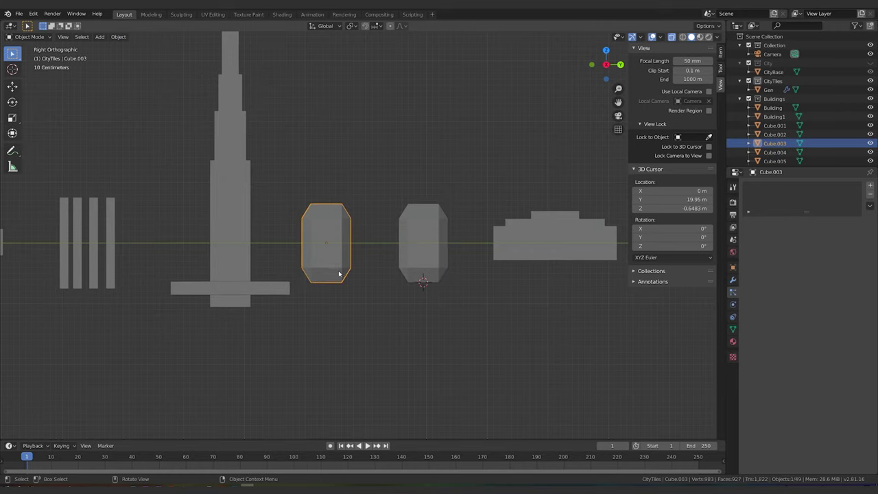
pyautogui.press('Tab')
pyautogui.press('a')
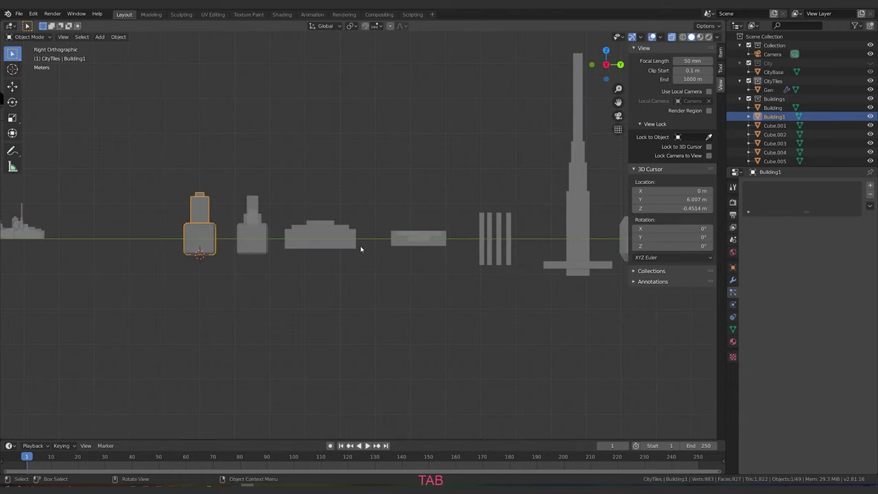
# Step: Select the city tile generator, scrub the timeline to frame 6 and turn off X-ray display
pyautogui.keyDown('shift'); pyautogui.moveTo(360, 247); pyautogui.dragTo(387, 278, button='middle'); pyautogui.keyUp('shift')
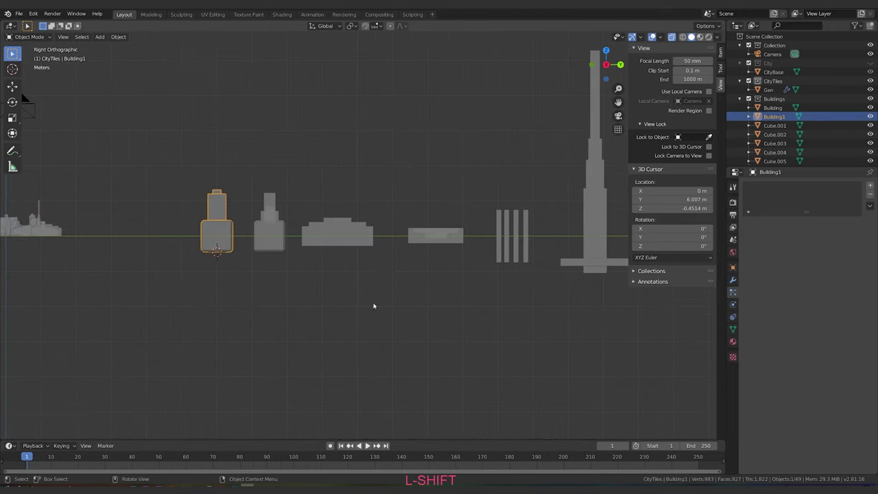
pyautogui.keyDown('shift'); pyautogui.moveTo(292, 269); pyautogui.dragTo(416, 295, button='middle'); pyautogui.keyUp('shift')
pyautogui.moveTo(204, 233); pyautogui.dragTo(403, 299, button='middle')
pyautogui.click(274, 285)
pyautogui.press('Tab')
pyautogui.press('Tab')
pyautogui.moveTo(78, 459); pyautogui.dragTo(40, 458)
pyautogui.moveTo(108, 388); pyautogui.dragTo(464, 220, button='middle')
pyautogui.click(672, 37)
# Step: Examine the generated city tile up close and in relation to the row of source buildings
pyautogui.keyDown('shift'); pyautogui.moveTo(258, 326); pyautogui.dragTo(339, 308, button='middle'); pyautogui.keyUp('shift')
pyautogui.scroll(2, 339, 308)
pyautogui.scroll(3, 291, 335)
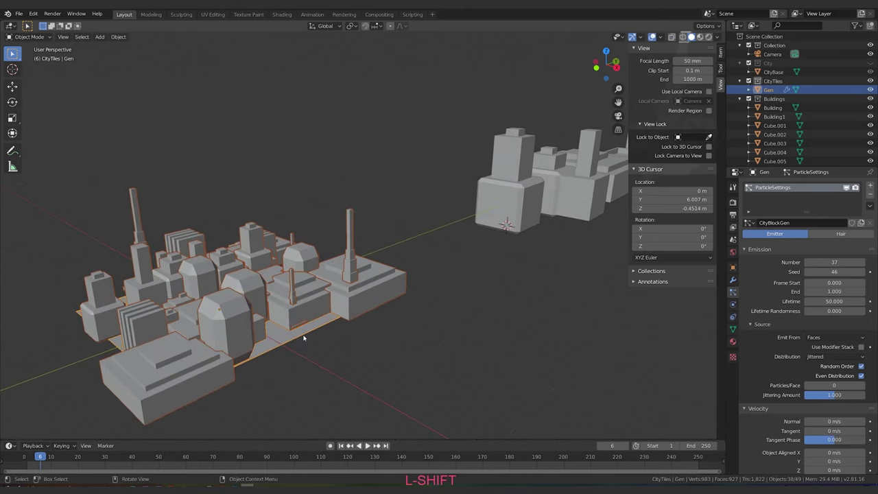
pyautogui.moveTo(257, 349); pyautogui.dragTo(395, 299, button='middle')
pyautogui.keyDown('shift'); pyautogui.moveTo(483, 310); pyautogui.dragTo(384, 326, button='middle'); pyautogui.keyUp('shift')
pyautogui.scroll(-7, 387, 318)
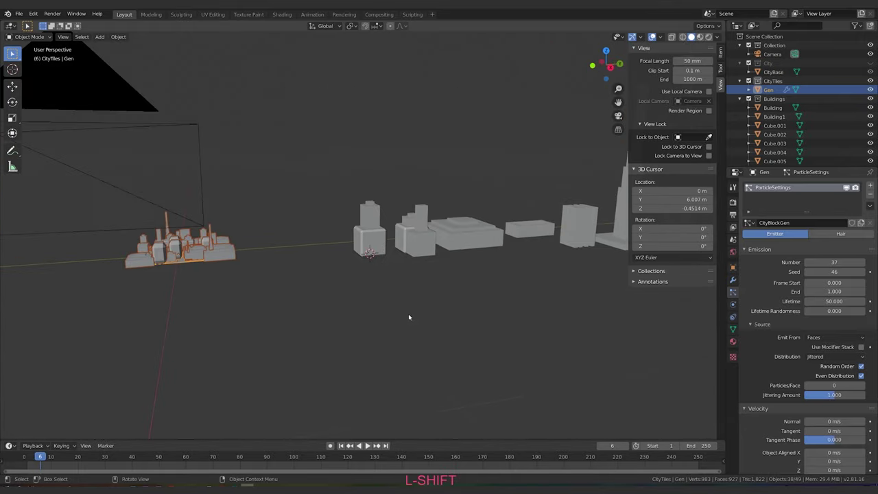
pyautogui.moveTo(480, 309); pyautogui.dragTo(402, 313, button='middle')
# Step: Move the whole row of source buildings 11.5 m along Y, away from the city tile
pyautogui.keyDown('shift'); pyautogui.moveTo(311, 294); pyautogui.dragTo(442, 301, button='middle'); pyautogui.keyUp('shift')
pyautogui.press('a')
pyautogui.press('a')
pyautogui.scroll(-2, 372, 278)
pyautogui.press('b')
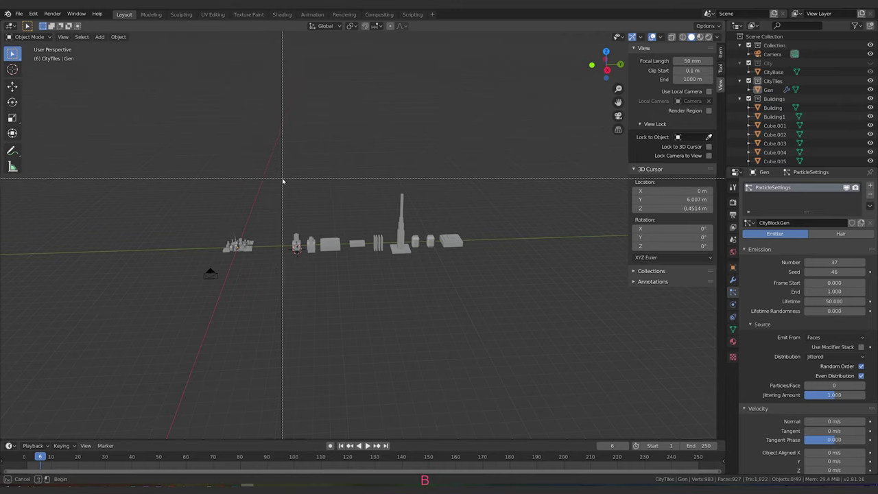
pyautogui.moveTo(283, 181); pyautogui.dragTo(485, 314)
pyautogui.press('y')
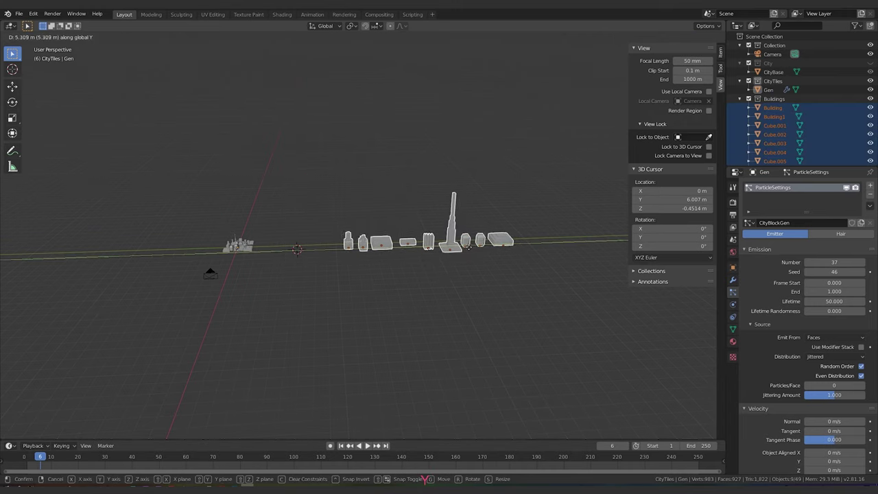
pyautogui.click(532, 255)
# Step: Set the city tile generator's particle number to 192
pyautogui.keyDown('shift'); pyautogui.moveTo(293, 274); pyautogui.dragTo(368, 279, button='middle'); pyautogui.keyUp('shift')
pyautogui.scroll(9, 347, 276)
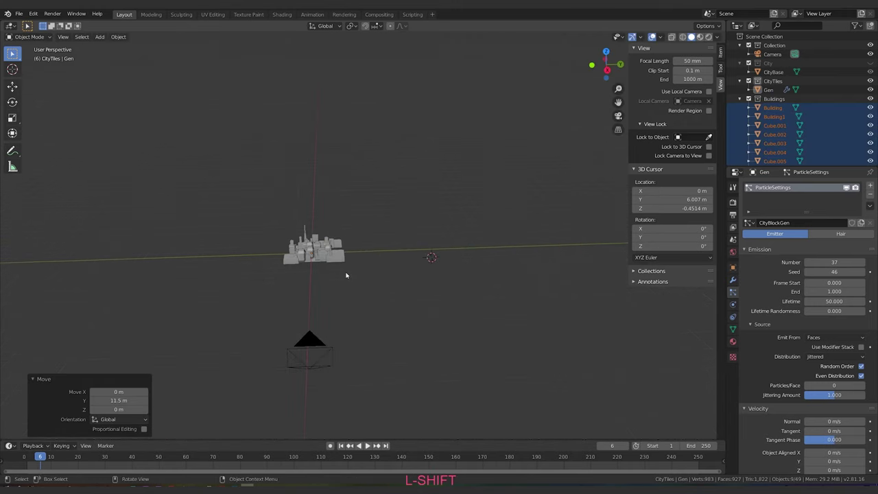
pyautogui.click(315, 295)
pyautogui.keyDown('shift'); pyautogui.moveTo(315, 295); pyautogui.dragTo(520, 279, button='middle'); pyautogui.keyUp('shift')
pyautogui.moveTo(838, 263); pyautogui.dragTo(858, 263)
# Step: Duplicate the source buildings except the tall tower and move the copies along Y beyond the end of the row
pyautogui.moveTo(476, 330); pyautogui.dragTo(288, 192, button='middle')
pyautogui.press('b')
pyautogui.moveTo(220, 137); pyautogui.dragTo(452, 311)
pyautogui.press('b')
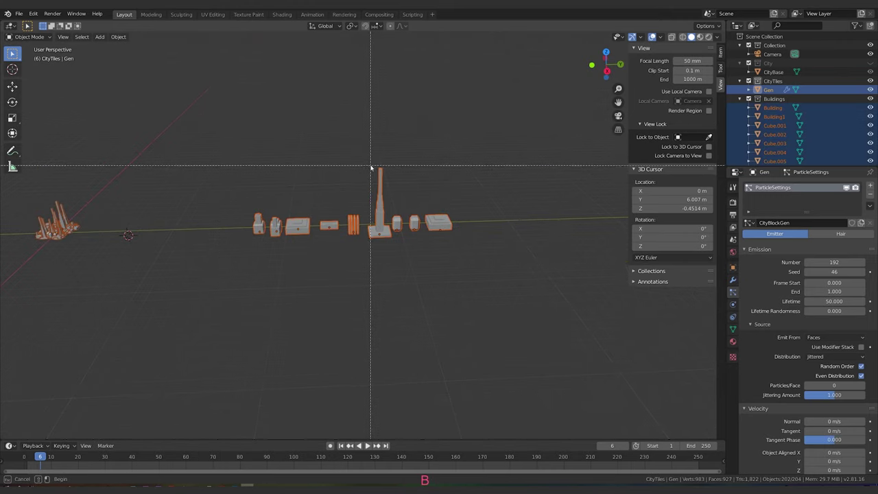
pyautogui.hotkey('shift', 'd')
pyautogui.press('Escape')
pyautogui.press('g')
pyautogui.press('y')
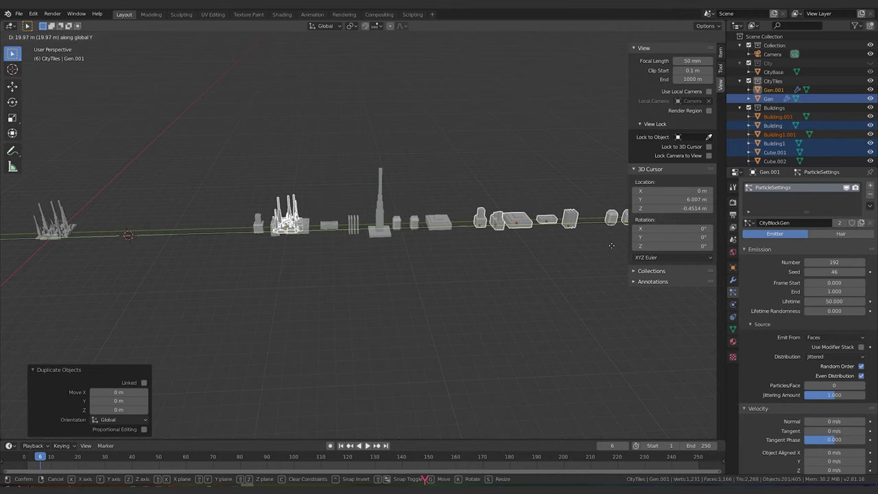
pyautogui.click(593, 252)
# Step: Delete the duplicated generator and scrub the timeline to frame 4 to refresh the original city tile
pyautogui.click(260, 230)
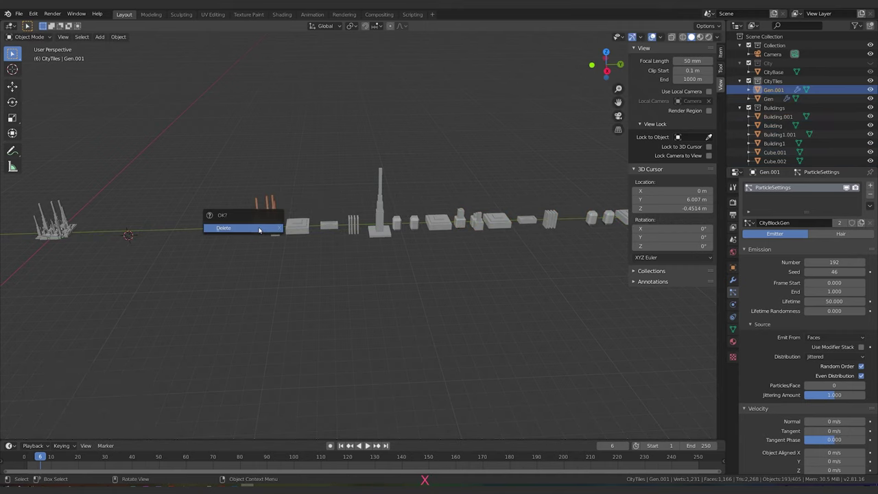
pyautogui.click(259, 230)
pyautogui.keyDown('shift'); pyautogui.moveTo(344, 255); pyautogui.dragTo(382, 256, button='middle'); pyautogui.keyUp('shift')
pyautogui.keyDown('shift'); pyautogui.moveTo(198, 242); pyautogui.dragTo(564, 259, button='middle'); pyautogui.keyUp('shift')
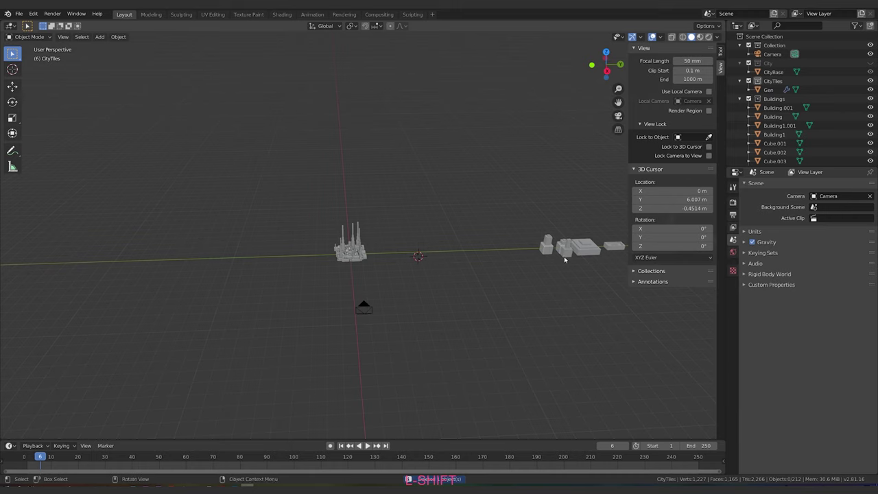
pyautogui.scroll(6, 355, 296)
pyautogui.moveTo(40, 459); pyautogui.dragTo(35, 458)
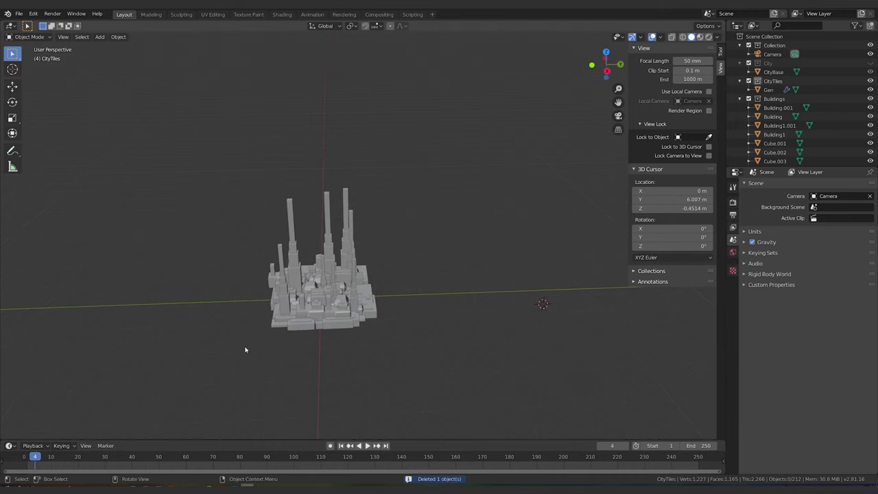
# Step: Examine the regenerated city tile and the extended row of source buildings from several distances
pyautogui.click(346, 327)
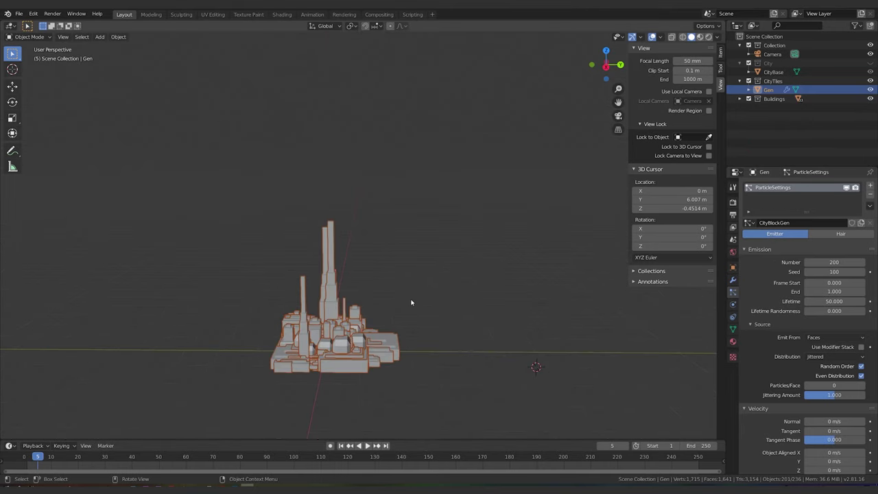
pyautogui.scroll(-2, 459, 290)
pyautogui.moveTo(459, 291); pyautogui.dragTo(427, 281, button='middle')
pyautogui.scroll(3, 427, 281)
pyautogui.scroll(-4, 465, 320)
pyautogui.scroll(1, 549, 301)
pyautogui.keyDown('shift'); pyautogui.moveTo(550, 302); pyautogui.dragTo(404, 313, button='middle'); pyautogui.keyUp('shift')
pyautogui.scroll(-1, 517, 318)
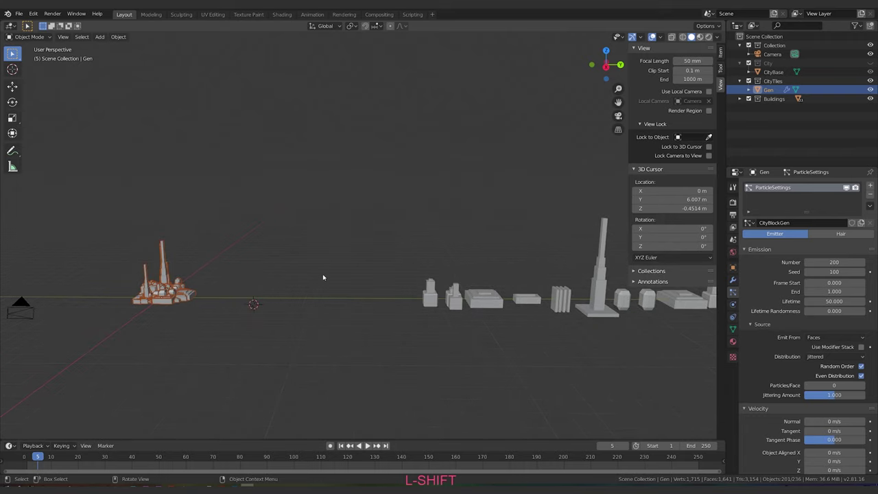
pyautogui.keyDown('shift'); pyautogui.moveTo(236, 277); pyautogui.dragTo(402, 277, button='middle'); pyautogui.keyUp('shift')
pyautogui.scroll(3, 404, 280)
pyautogui.scroll(1, 439, 319)
pyautogui.keyDown('shift'); pyautogui.moveTo(459, 325); pyautogui.dragTo(456, 293, button='middle'); pyautogui.keyUp('shift')
pyautogui.press('a')
pyautogui.scroll(-1, 442, 282)
pyautogui.scroll(1, 441, 281)
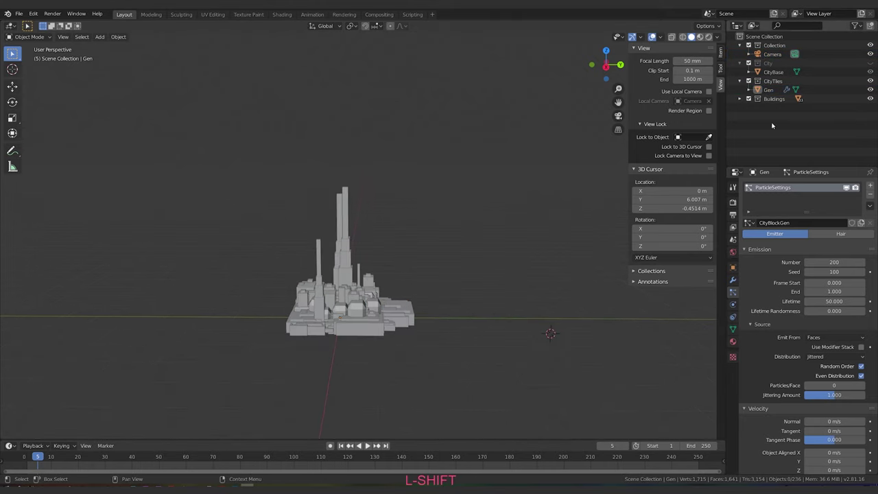
# Step: Set the generator's particle seed to 98 and open its modifier settings
pyautogui.click(767, 91)
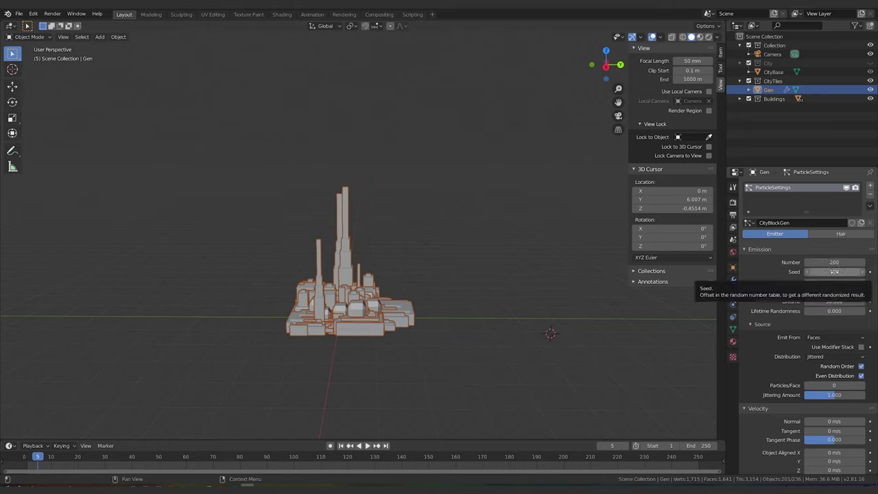
pyautogui.moveTo(834, 271); pyautogui.dragTo(855, 272)
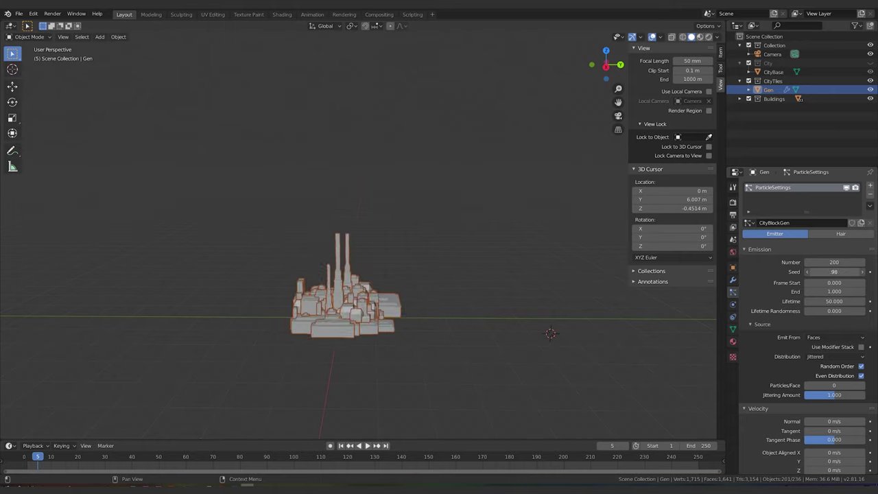
pyautogui.click(732, 281)
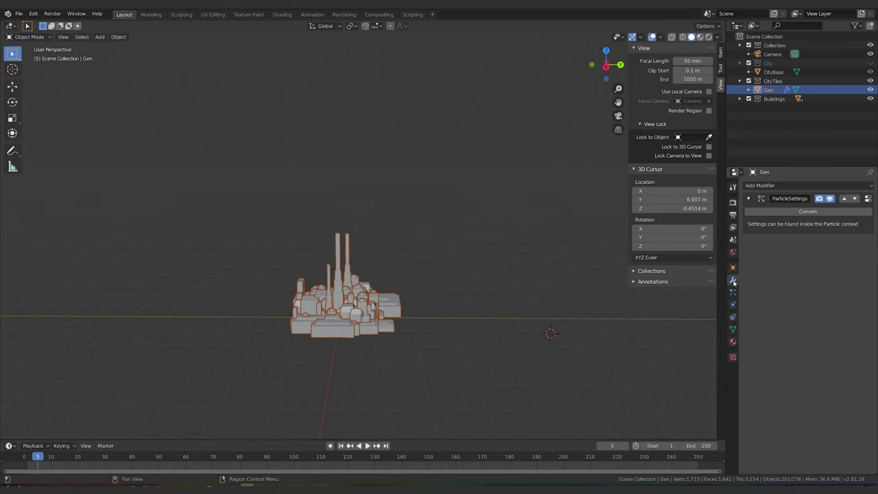
# Step: Convert the generator's particle system into separate building objects and select Building.004 to check the result
pyautogui.click(808, 212)
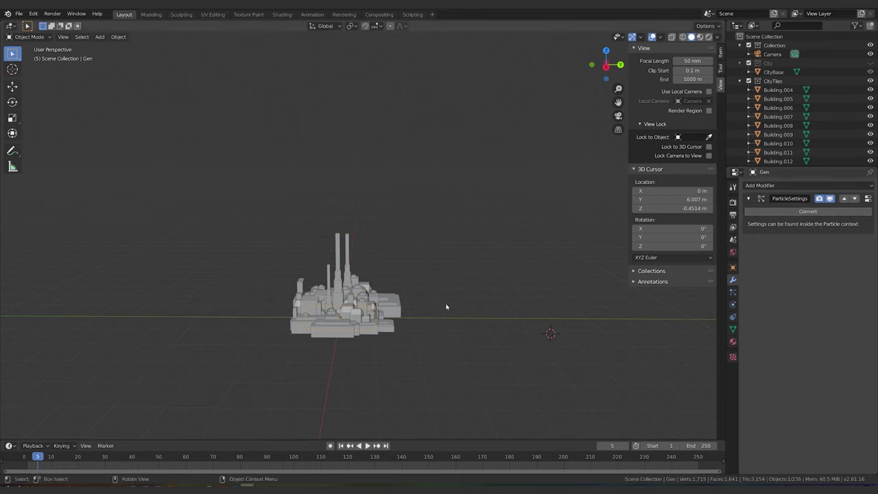
pyautogui.click(777, 89)
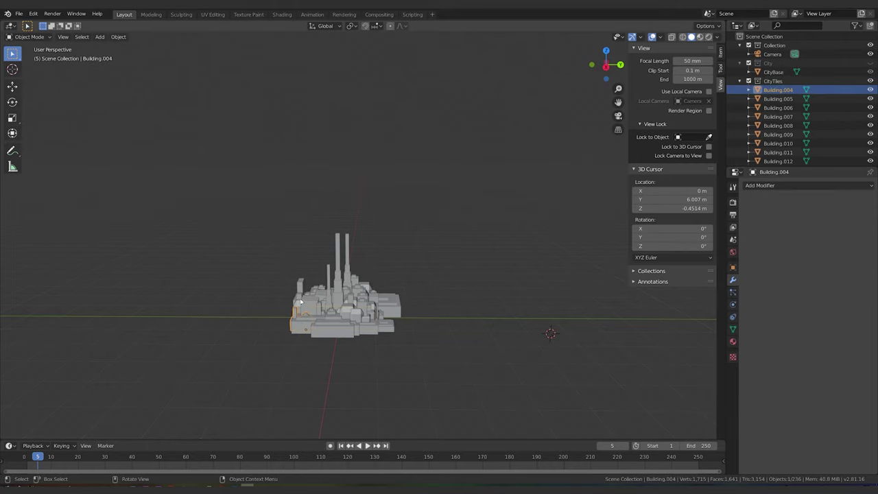
pyautogui.scroll(-2, 782, 127)
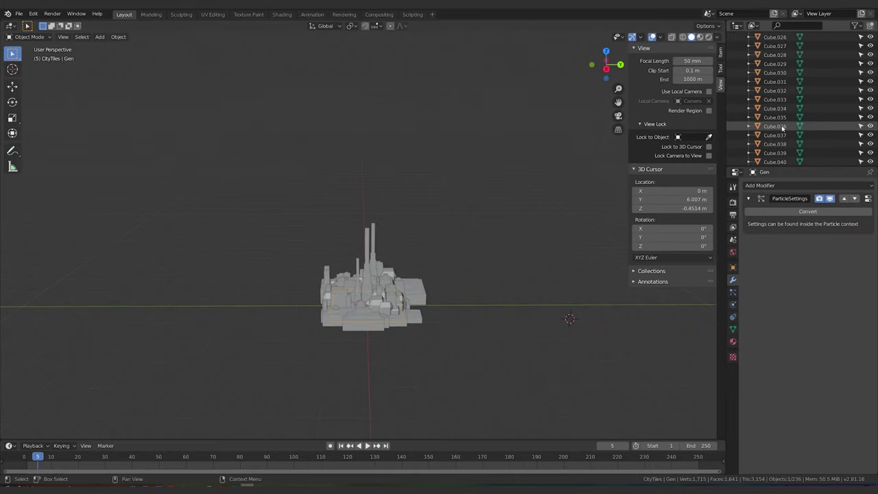
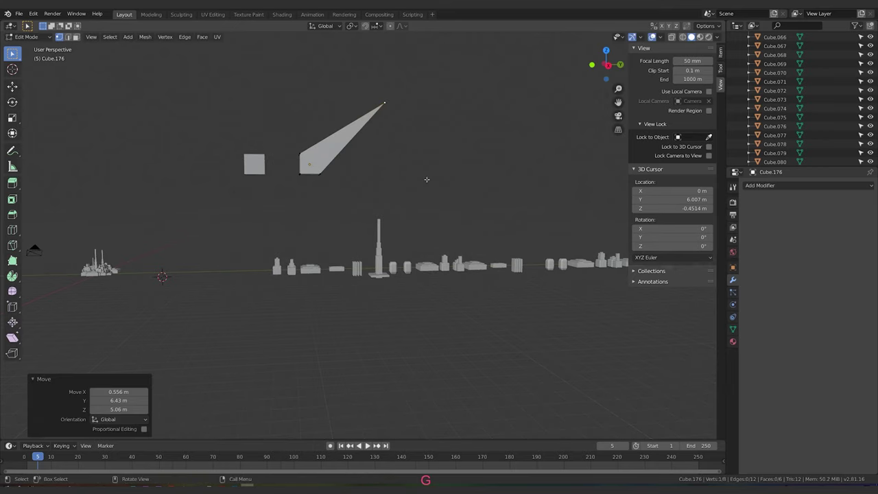
# Step: Undo the corner vertex move on the floating cube farther from the city tile and return to Object Mode
pyautogui.press('Tab')
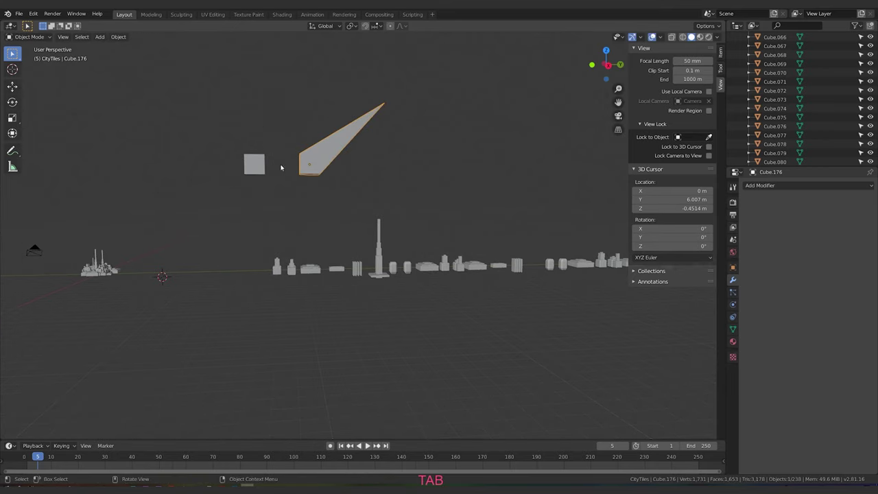
pyautogui.press('Tab')
pyautogui.hotkey('ctrl', 'z')
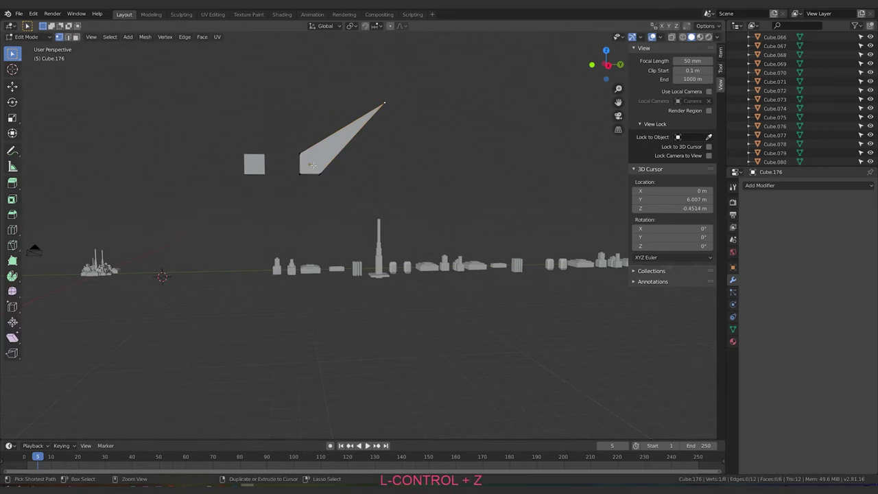
pyautogui.press('Tab')
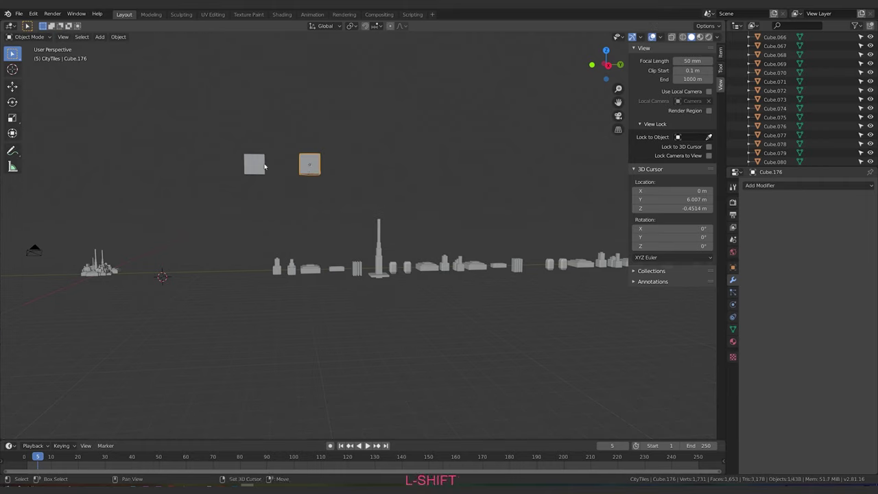
# Step: Select both floating cubes and use Link Data to make them share the same object data
pyautogui.keyDown('shift'); pyautogui.click(310, 165); pyautogui.keyUp('shift')
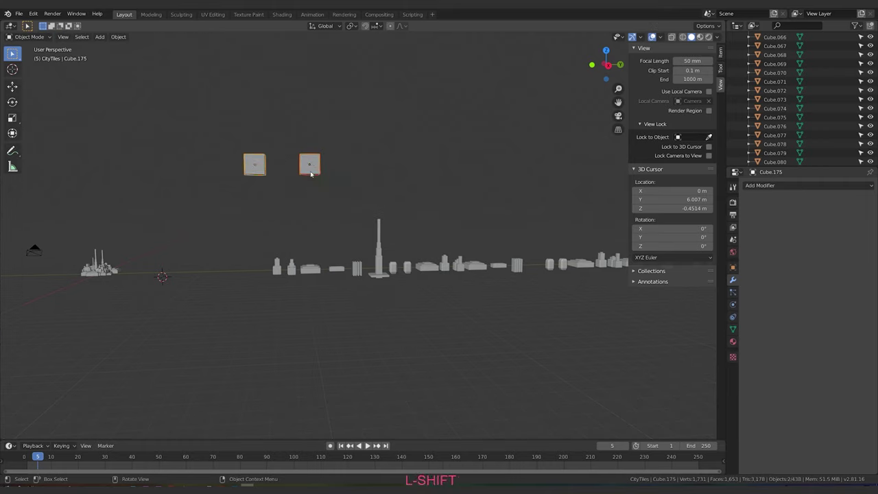
pyautogui.press('F3')
pyautogui.write('Joi')
pyautogui.press('BackSpace')
pyautogui.press('BackSpace')
pyautogui.press('BackSpace')
pyautogui.write('mak')
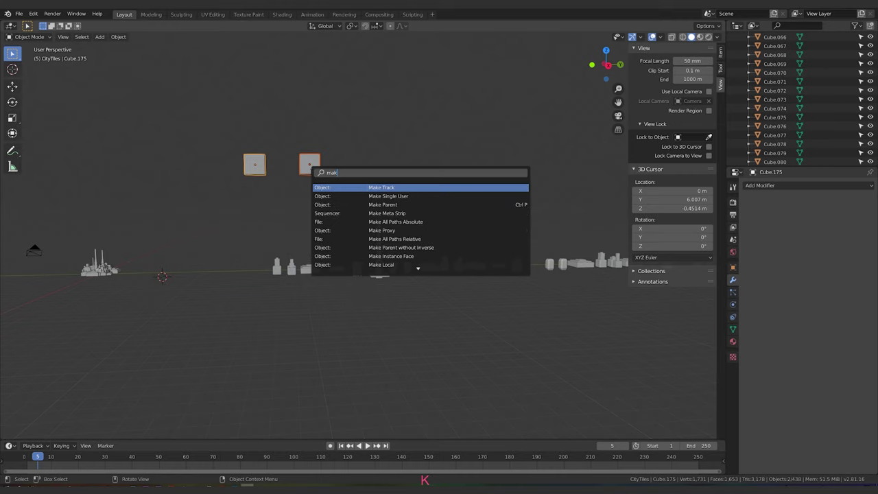
pyautogui.write('e li')
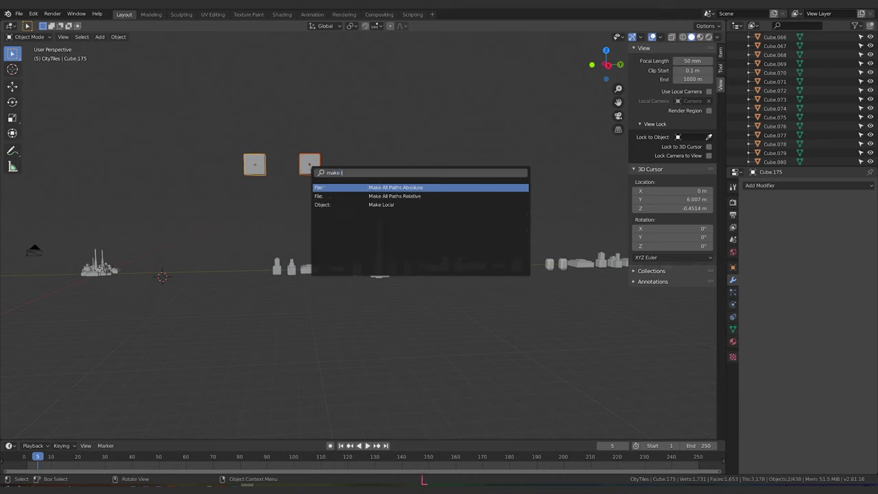
pyautogui.press('BackSpace')
pyautogui.press('BackSpace')
pyautogui.press('BackSpace')
pyautogui.press('BackSpace')
pyautogui.press('BackSpace')
pyautogui.press('BackSpace')
pyautogui.press('BackSpace')
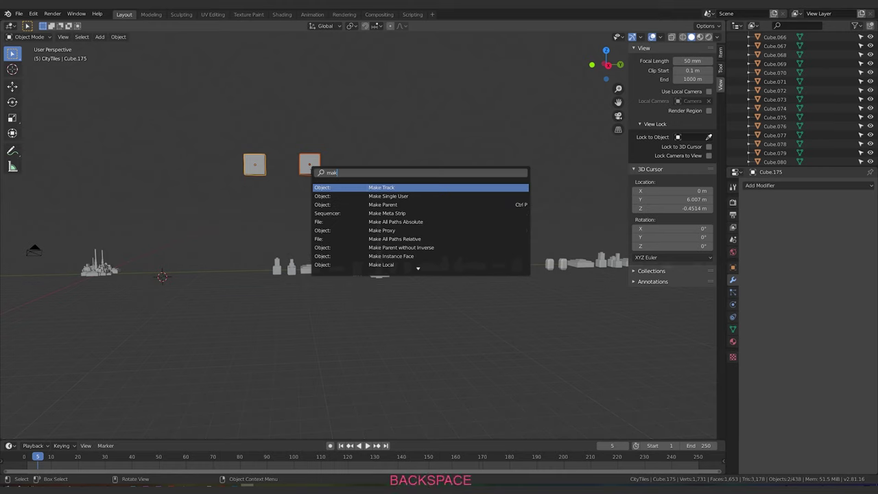
pyautogui.write('link')
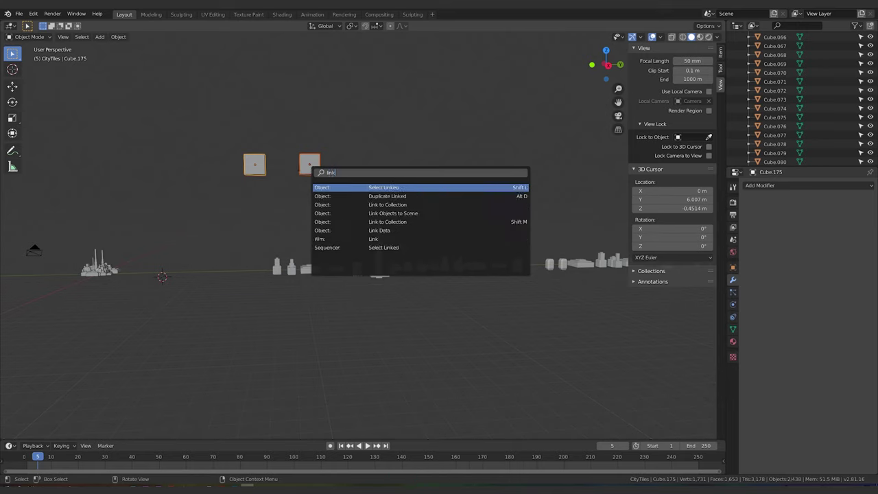
pyautogui.press('Down')
pyautogui.press('Down')
pyautogui.press('Down')
pyautogui.press('Down')
pyautogui.press('Down')
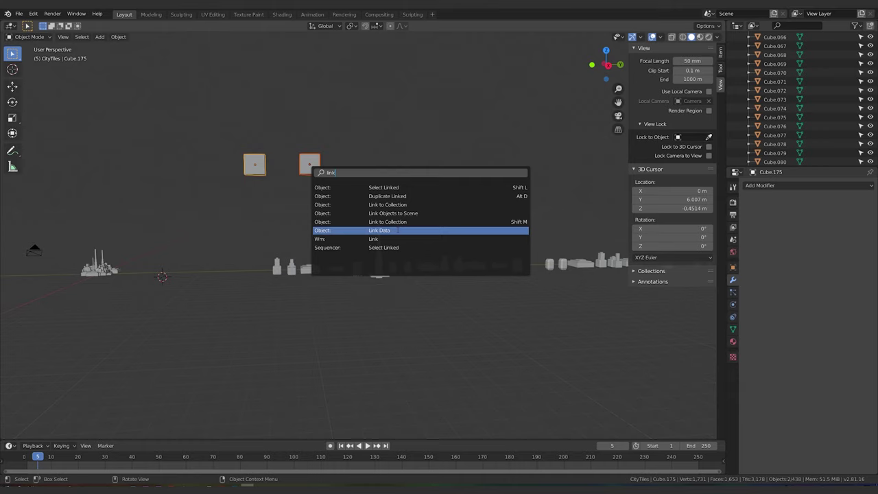
pyautogui.press('Return')
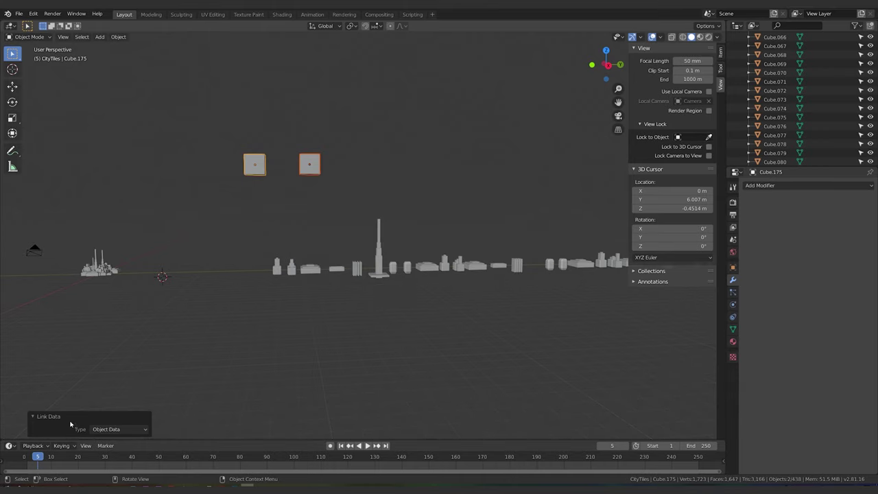
# Step: Review the available link types for the two cubes, keep Object Data, and deselect the cubes
pyautogui.click(103, 430)
pyautogui.click(103, 430)
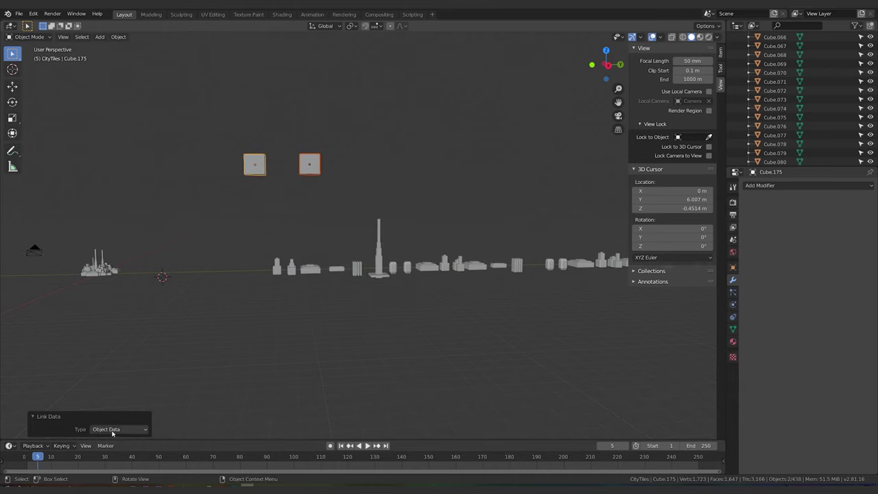
pyautogui.click(121, 430)
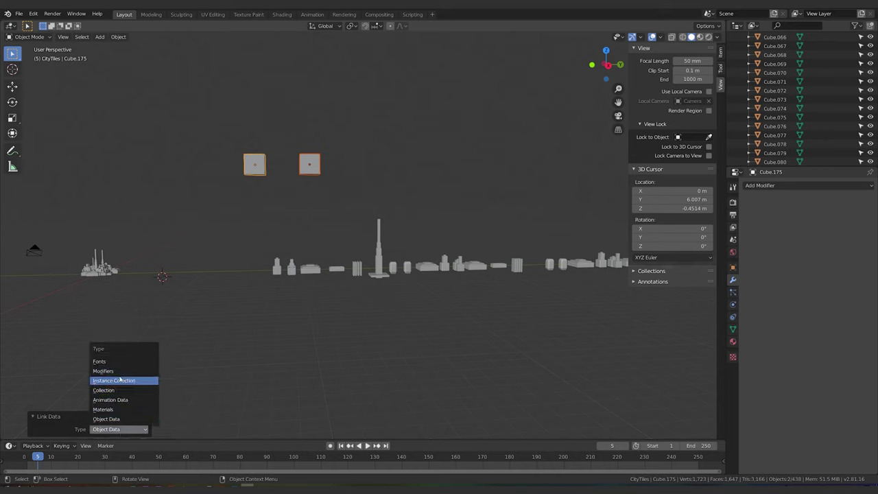
pyautogui.click(108, 431)
pyautogui.click(259, 423)
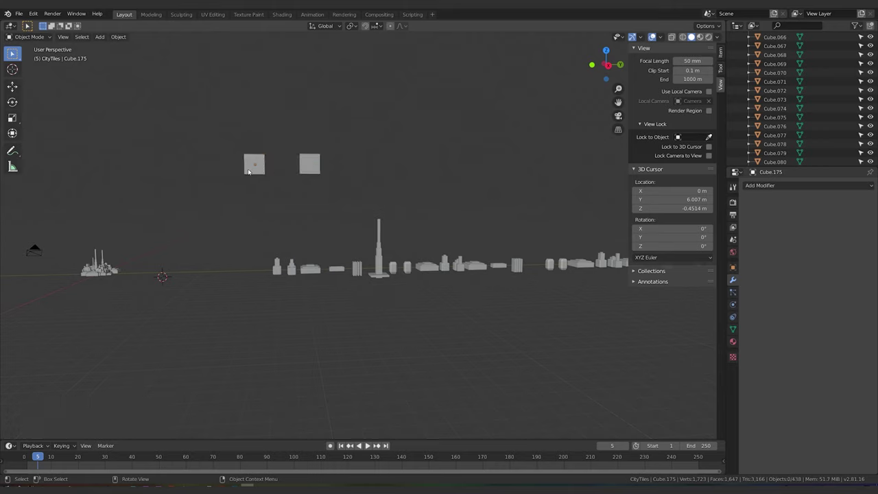
# Step: Stretch a corner vertex of the cube farther from the city tile up and outward to test the shared mesh
pyautogui.click(316, 164)
pyautogui.press('Tab')
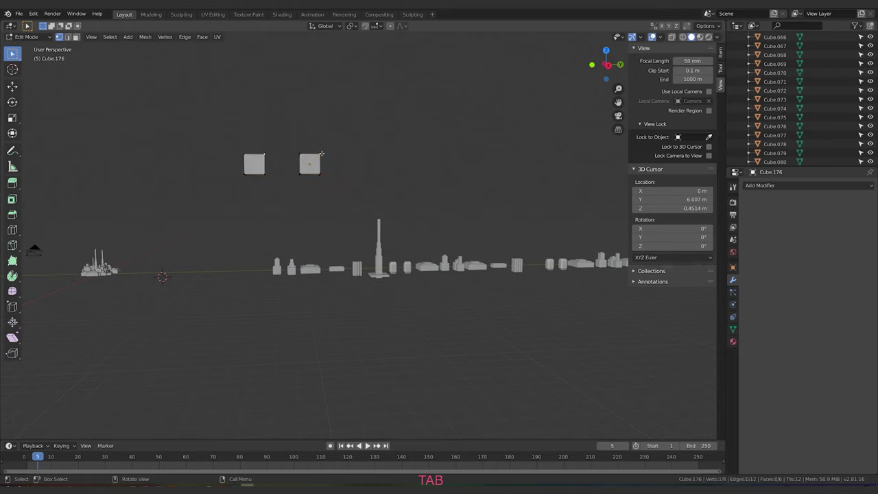
pyautogui.press('g')
pyautogui.click(368, 110)
pyautogui.press('Tab')
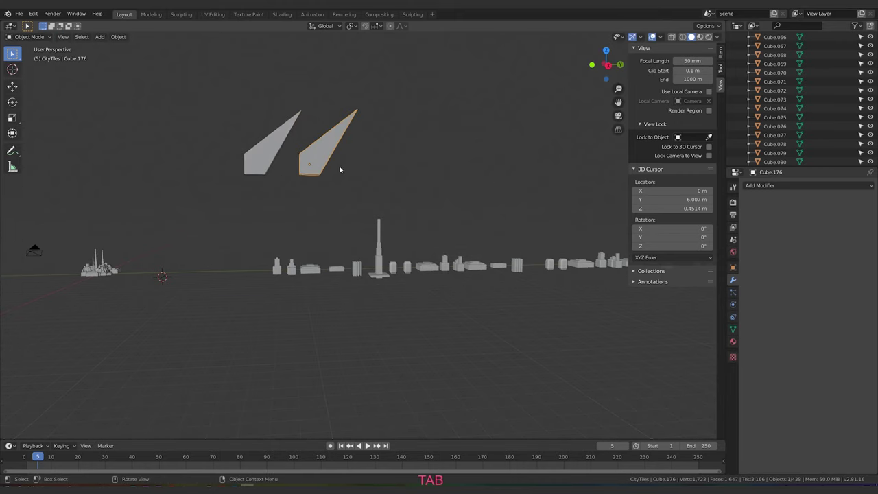
# Step: Shift the cube farther from the city tile slightly in Object Mode, and pull its stretched vertex closer to its body
pyautogui.moveTo(341, 169); pyautogui.dragTo(368, 194, button='middle')
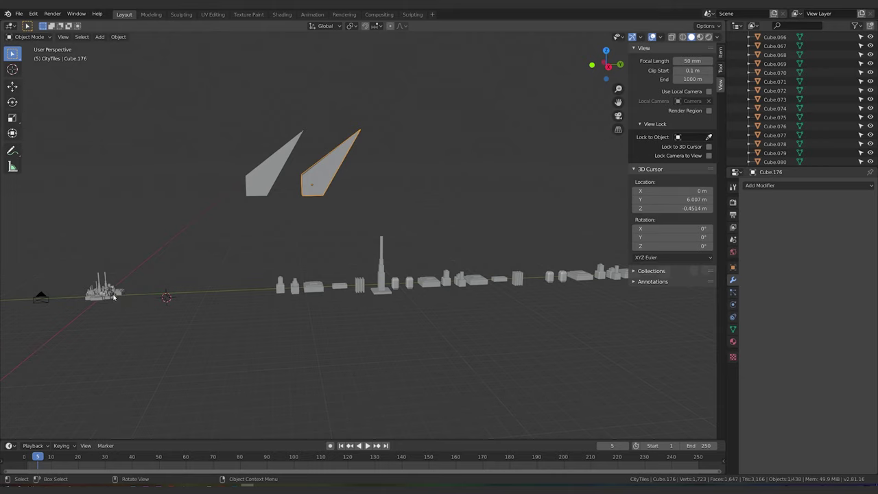
pyautogui.press('Tab')
pyautogui.press('Tab')
pyautogui.press('g')
pyautogui.click(329, 198)
pyautogui.press('Tab')
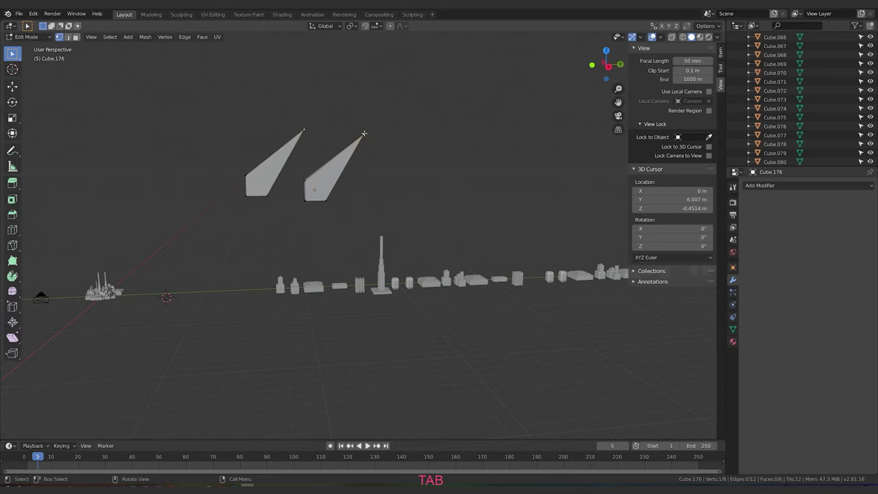
pyautogui.press('g')
pyautogui.click(351, 164)
pyautogui.press('Tab')
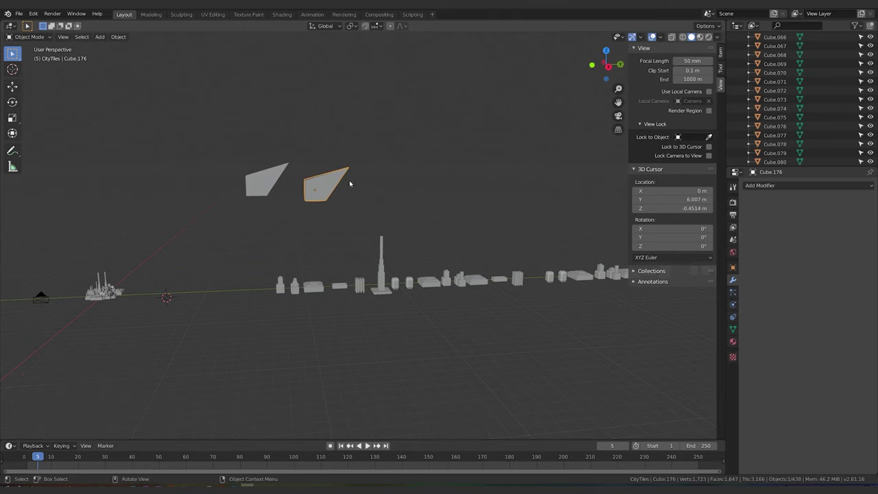
# Step: Use Make Single User on the selected cube to separate its object data from the other cube, and deselect it
pyautogui.press('F3')
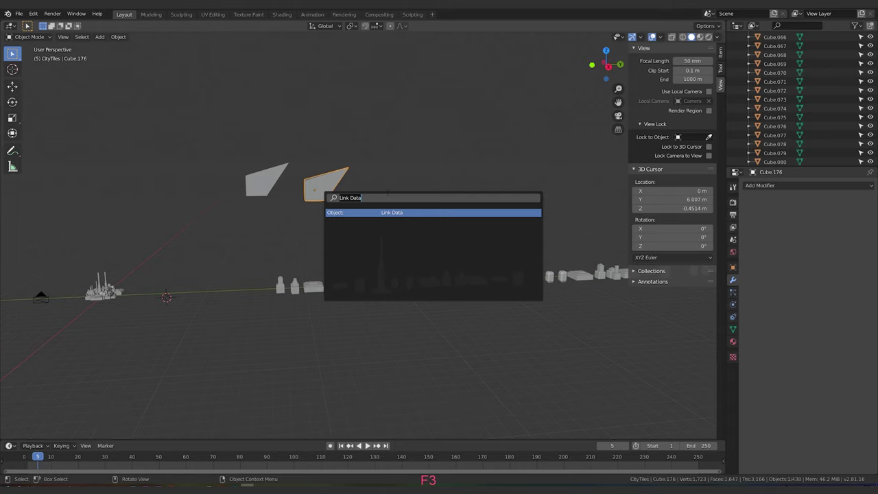
pyautogui.write('make')
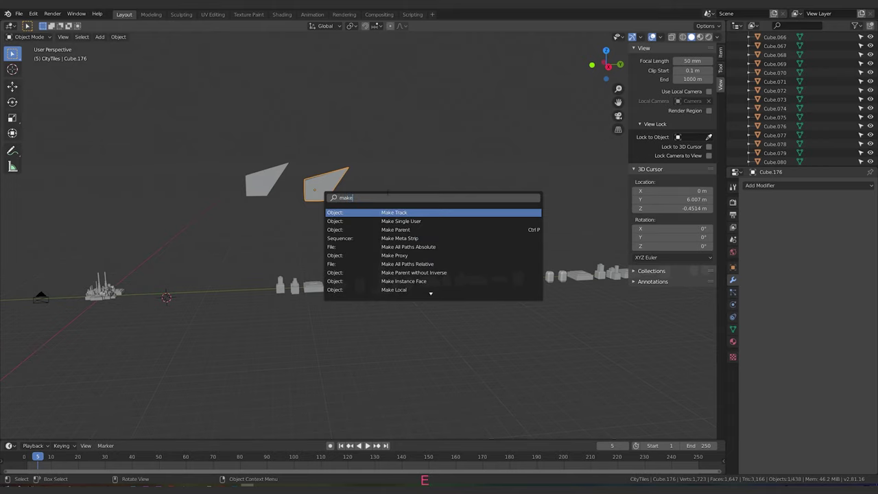
pyautogui.write('s')
pyautogui.press('BackSpace')
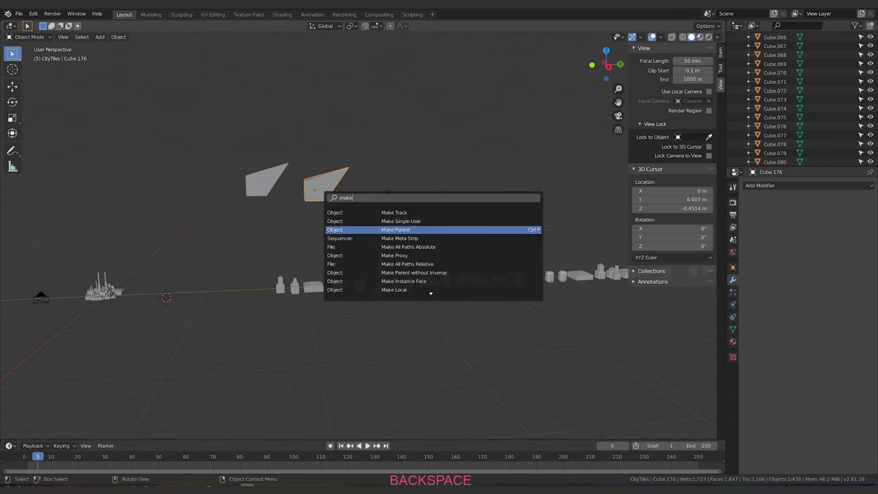
pyautogui.click(417, 221)
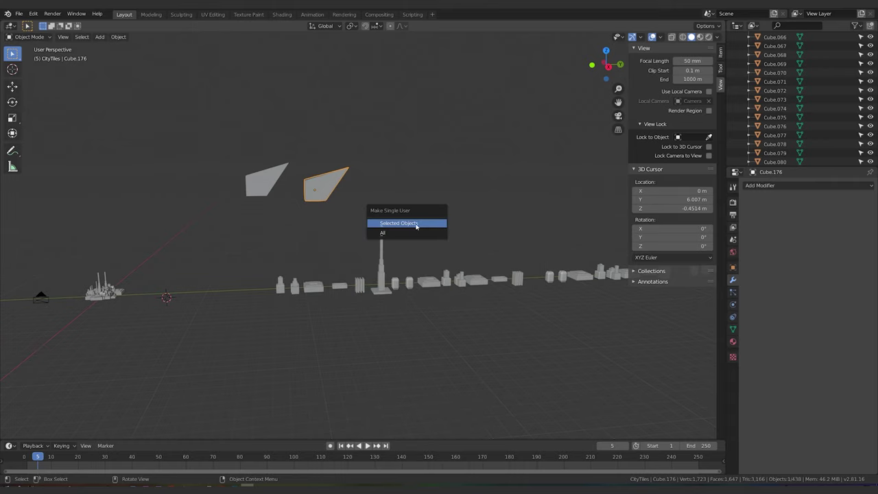
pyautogui.click(416, 225)
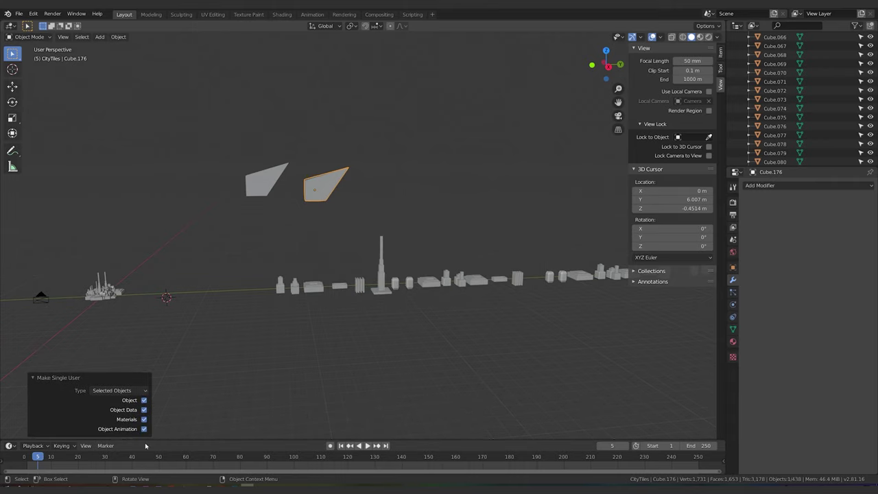
pyautogui.click(309, 289)
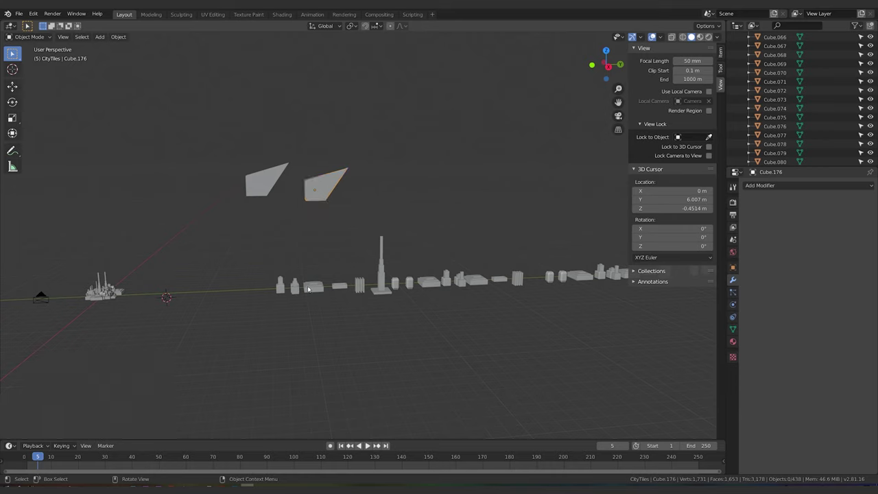
# Step: Move the stretched vertex of the separated cube down and inward, and select the other cube for comparison
pyautogui.press('Tab')
pyautogui.press('g')
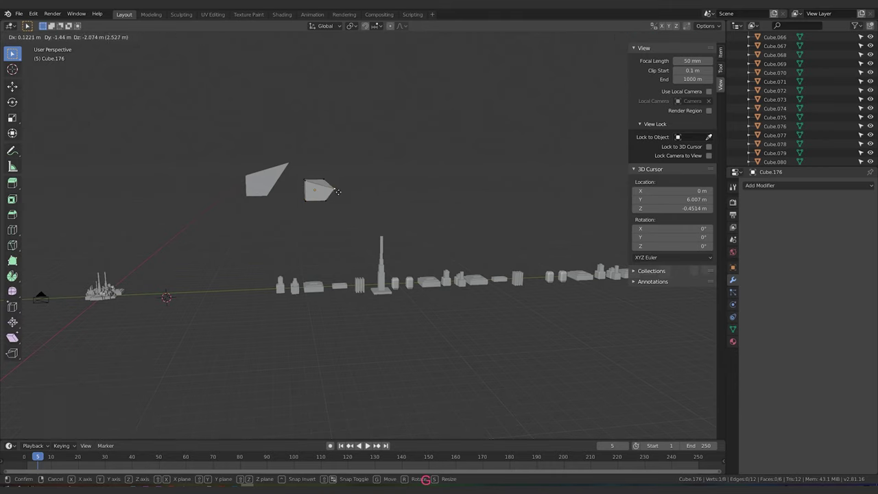
pyautogui.click(339, 191)
pyautogui.click(308, 196)
pyautogui.press('Tab')
pyautogui.click(274, 178)
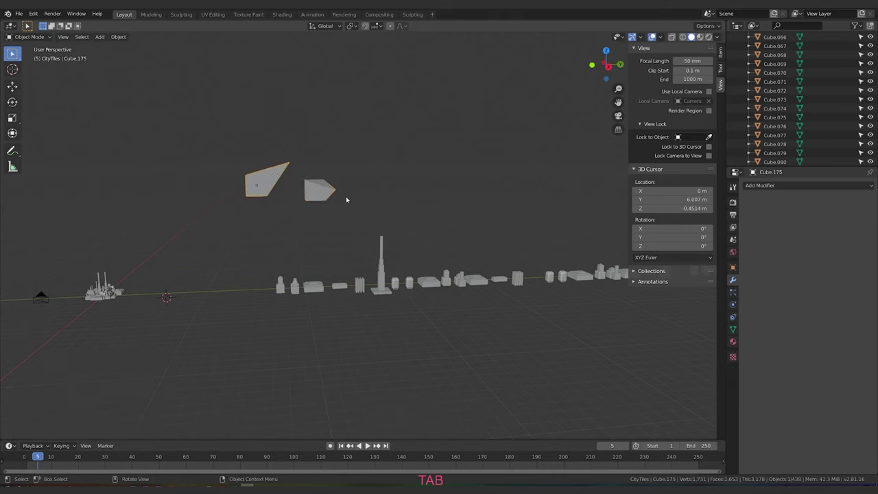
# Step: Delete both floating demonstration cubes from the scene
pyautogui.click(310, 185)
pyautogui.press('x')
pyautogui.click(309, 186)
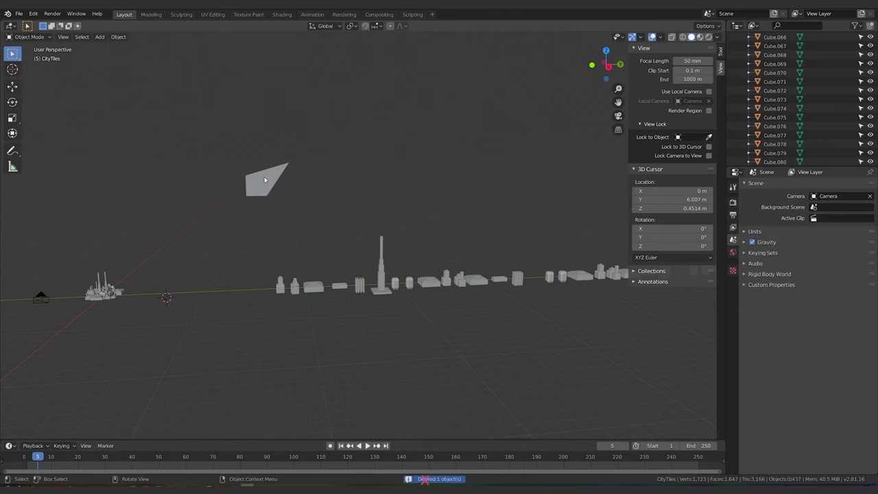
pyautogui.click(266, 181)
pyautogui.press('x')
pyautogui.click(265, 180)
# Step: Compare the converted city tile with the row of source buildings, selecting the generated tile and the tall tower in turn
pyautogui.click(110, 295)
pyautogui.keyDown('shift'); pyautogui.moveTo(141, 325); pyautogui.dragTo(397, 308, button='middle'); pyautogui.keyUp('shift')
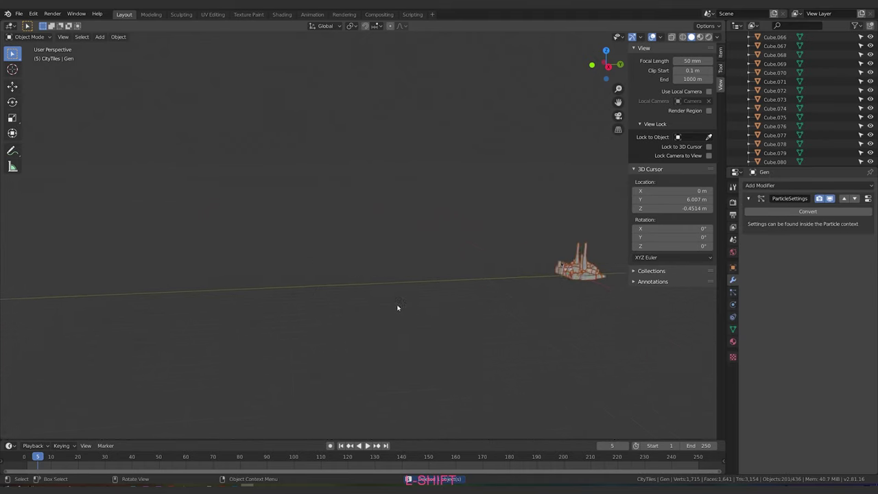
pyautogui.scroll(1, 572, 312)
pyautogui.keyDown('shift'); pyautogui.moveTo(572, 312); pyautogui.dragTo(566, 308, button='middle'); pyautogui.keyUp('shift')
pyautogui.press('KP_Decimal')
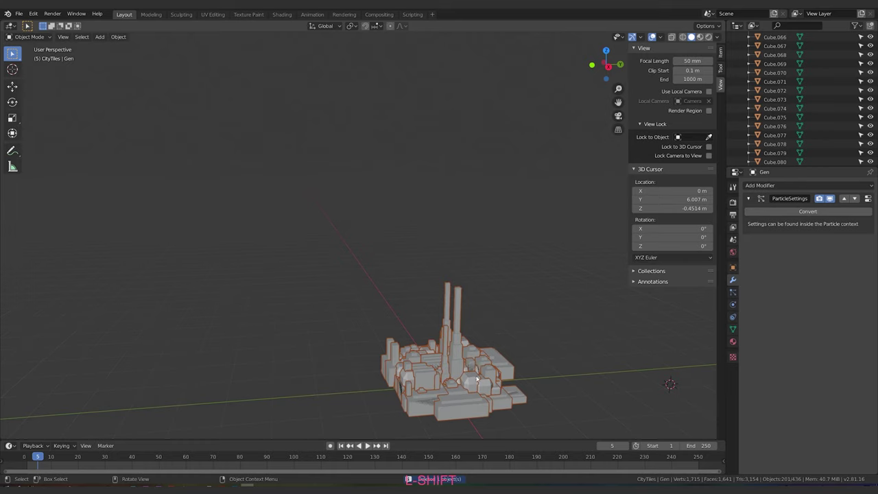
pyautogui.scroll(-3, 585, 329)
pyautogui.keyDown('shift'); pyautogui.moveTo(584, 329); pyautogui.dragTo(428, 345, button='middle'); pyautogui.keyUp('shift')
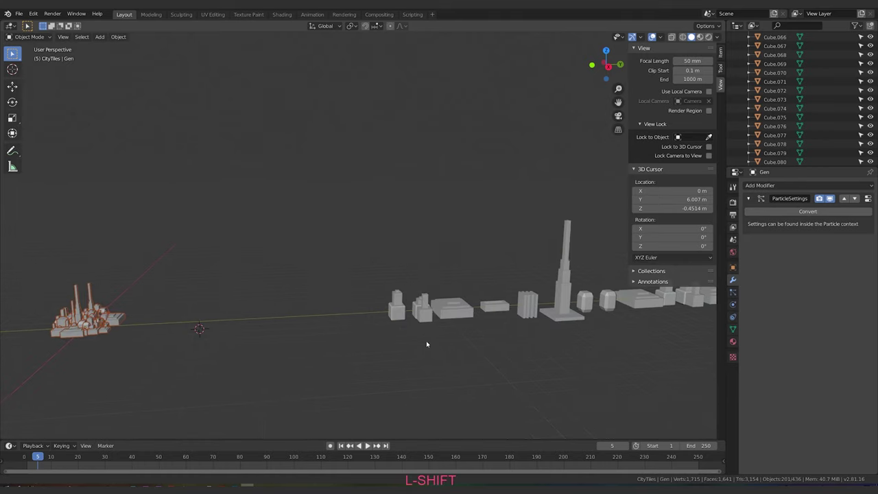
pyautogui.click(557, 288)
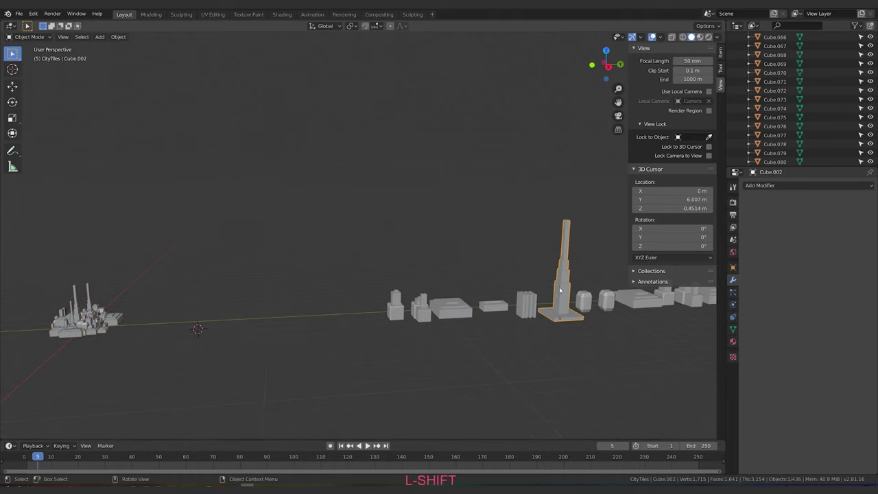
# Step: Try moving the top vertices of the tall source tower to test its link with the city tile's towers, cancelling each attempt
pyautogui.press('Tab')
pyautogui.click(570, 222)
pyautogui.press('g')
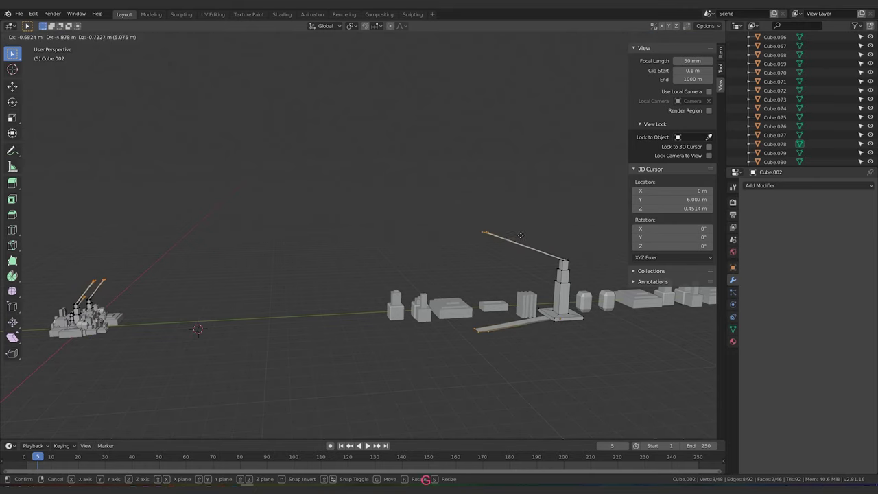
pyautogui.press('Escape')
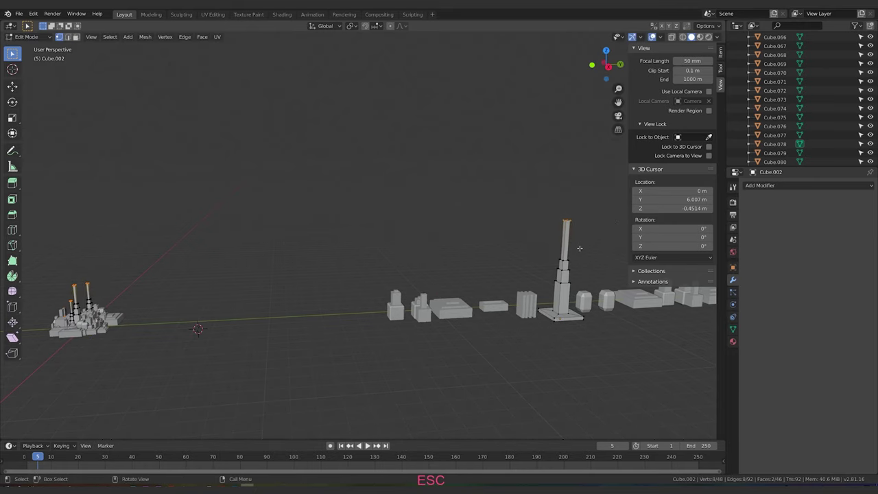
pyautogui.press('g')
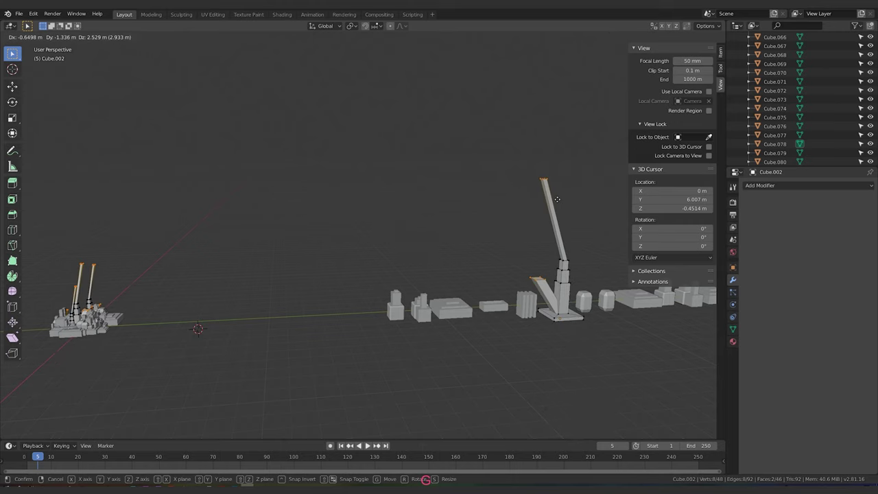
pyautogui.press('Escape')
pyautogui.press('Tab')
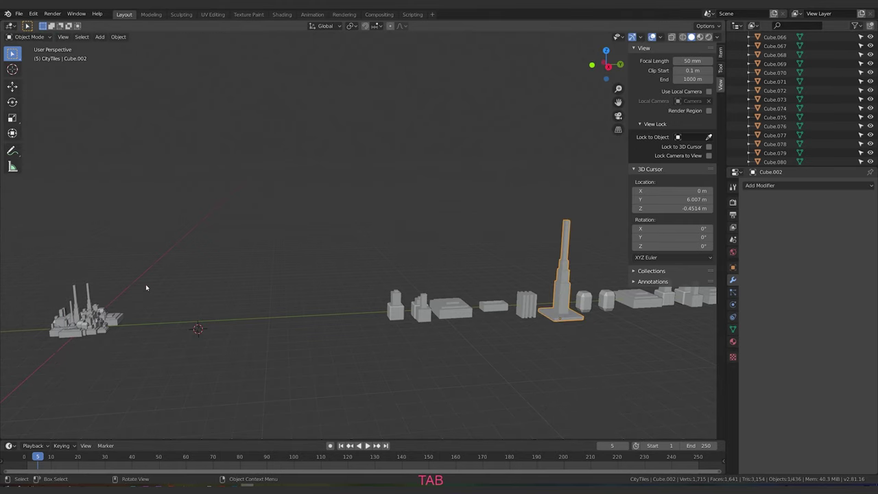
# Step: Move the Gen tile along the global Y axis, away from the converted city tile toward the source buildings
pyautogui.click(81, 319)
pyautogui.scroll(-15, 780, 157)
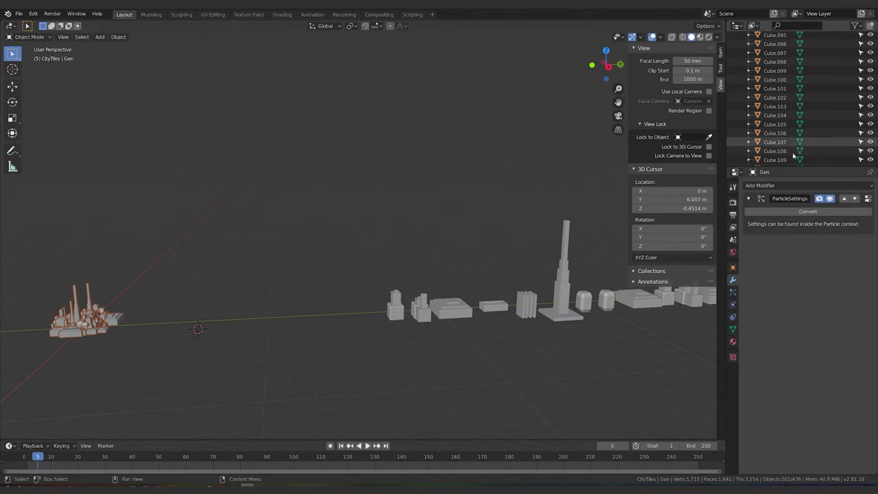
pyautogui.scroll(-7, 779, 158)
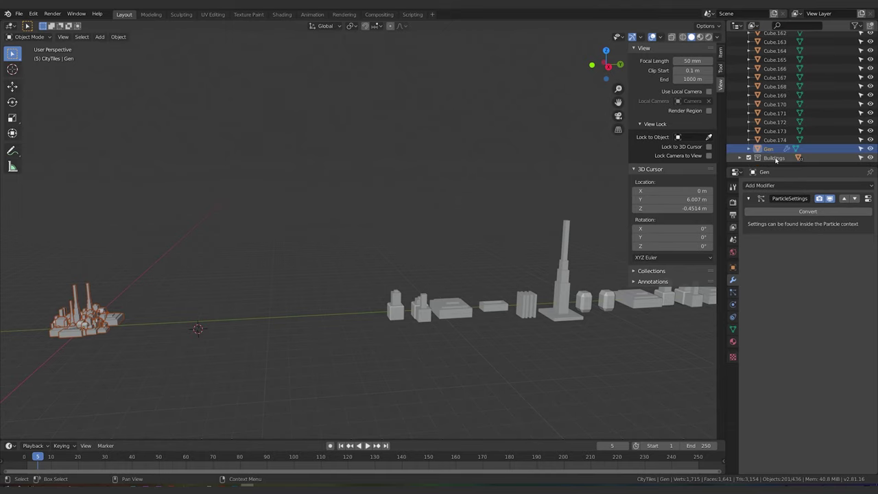
pyautogui.hotkey('shift', 'd')
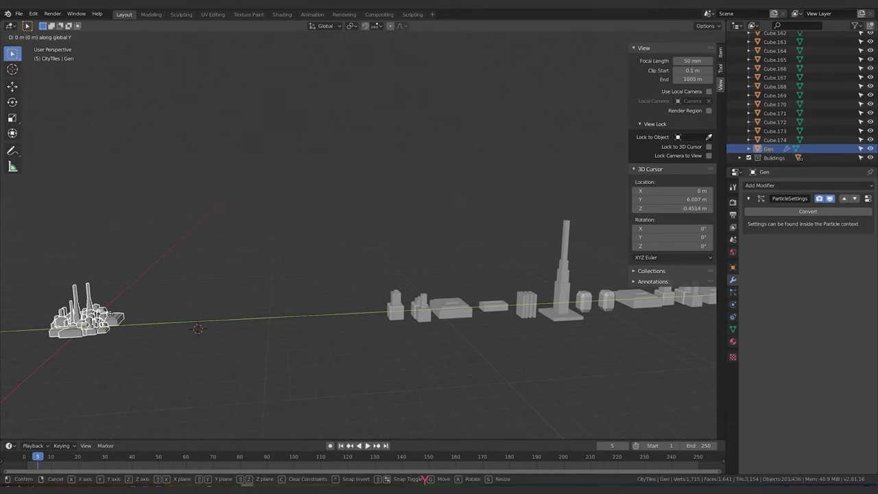
pyautogui.press('y')
pyautogui.click(245, 305)
# Step: Try moving the tall source tower's top vertices again with both city tiles in view, and cancel the move
pyautogui.click(564, 281)
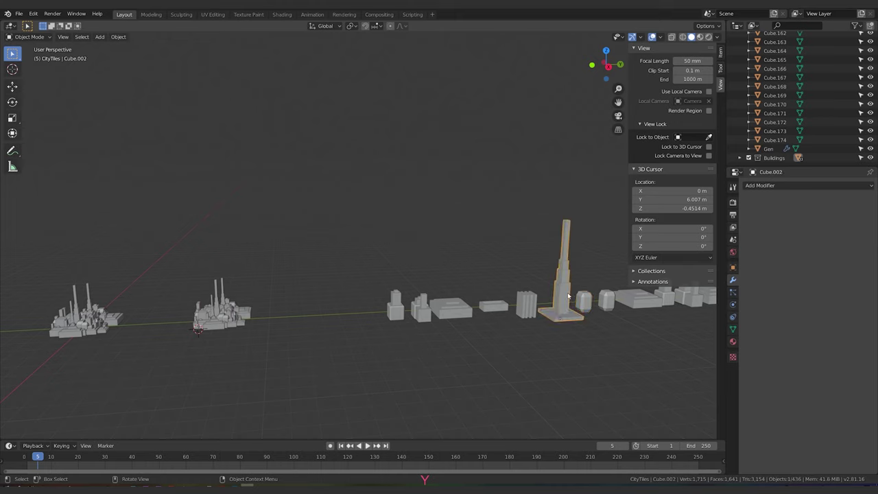
pyautogui.press('Tab')
pyautogui.press('b')
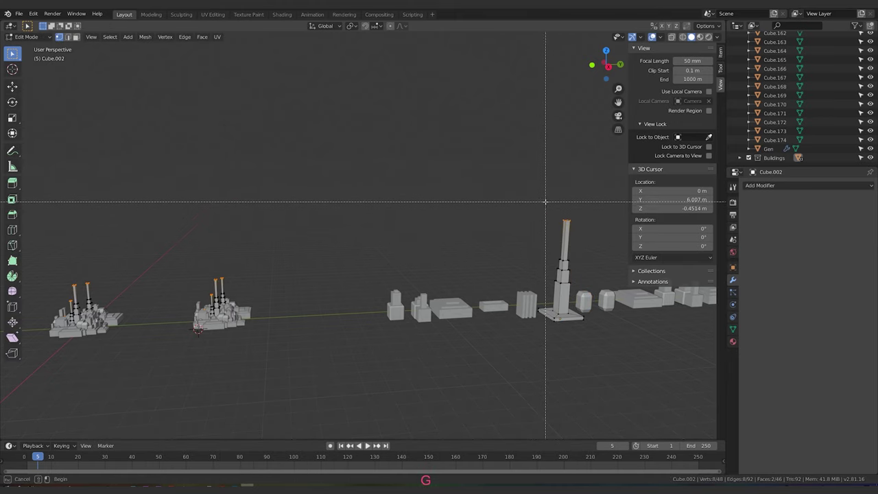
pyautogui.rightClick(545, 202)
pyautogui.press('g')
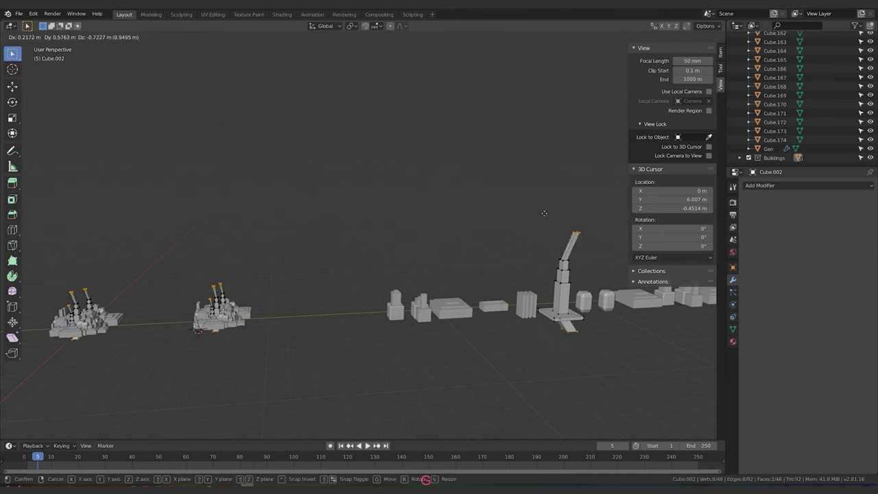
pyautogui.press('Escape')
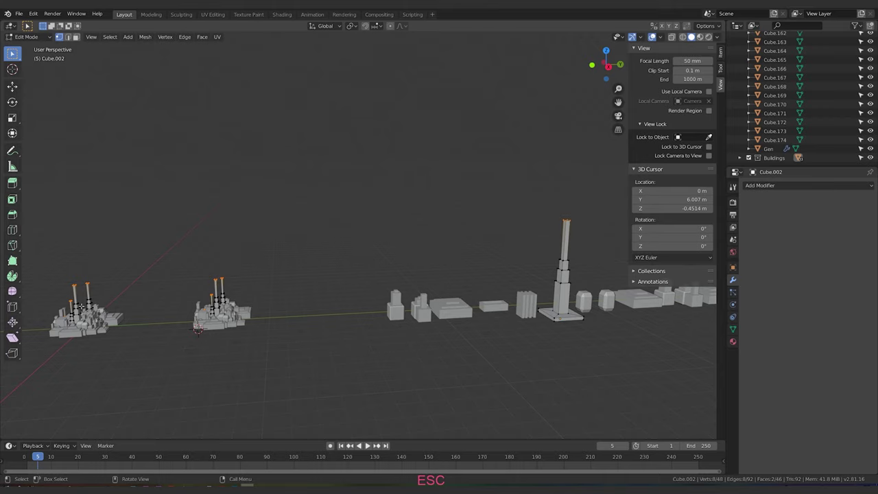
pyautogui.press('Tab')
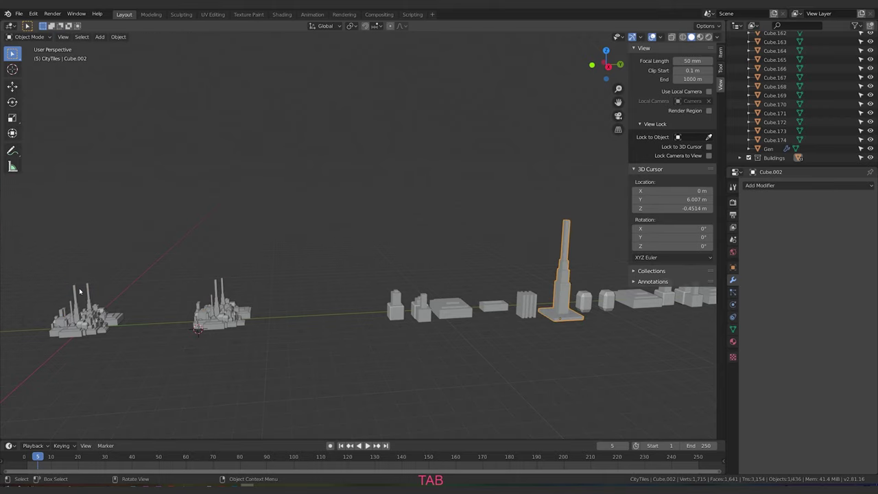
# Step: Examine the two separated city tiles and the full row of source buildings
pyautogui.scroll(-4, 393, 341)
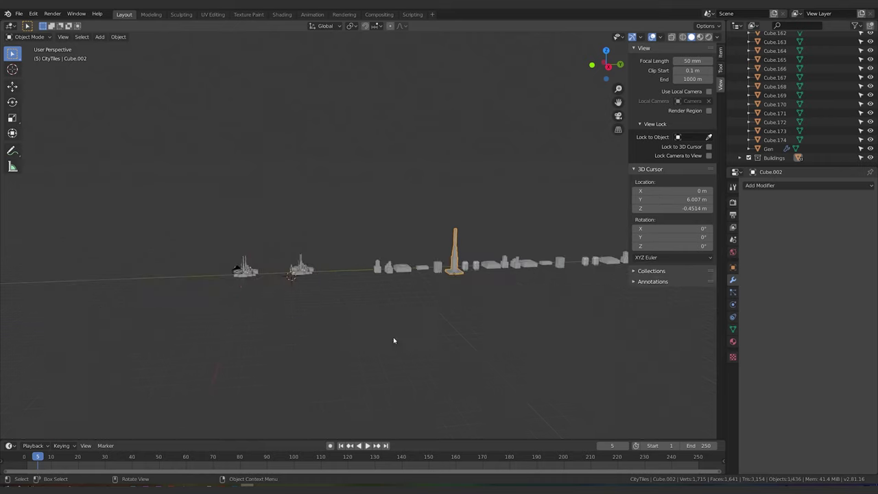
pyautogui.keyDown('shift'); pyautogui.moveTo(583, 303); pyautogui.dragTo(480, 308, button='middle'); pyautogui.keyUp('shift')
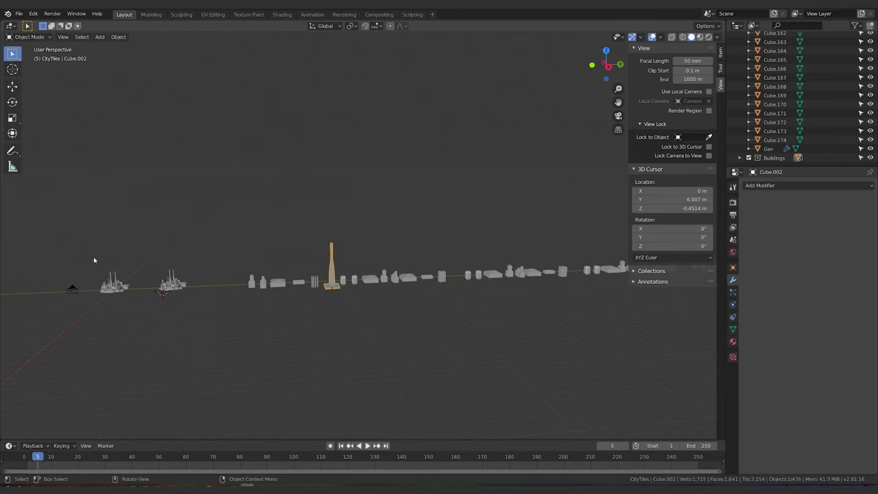
pyautogui.scroll(2, 174, 281)
pyautogui.keyDown('shift'); pyautogui.moveTo(215, 275); pyautogui.dragTo(416, 255, button='middle'); pyautogui.keyUp('shift')
pyautogui.scroll(2, 433, 251)
pyautogui.scroll(1, 412, 260)
pyautogui.moveTo(358, 246); pyautogui.dragTo(361, 274, button='middle')
pyautogui.scroll(-3, 362, 275)
# Step: Select every building of the converted city tile and apply Make Single User to separate their object data from the source buildings
pyautogui.press('a')
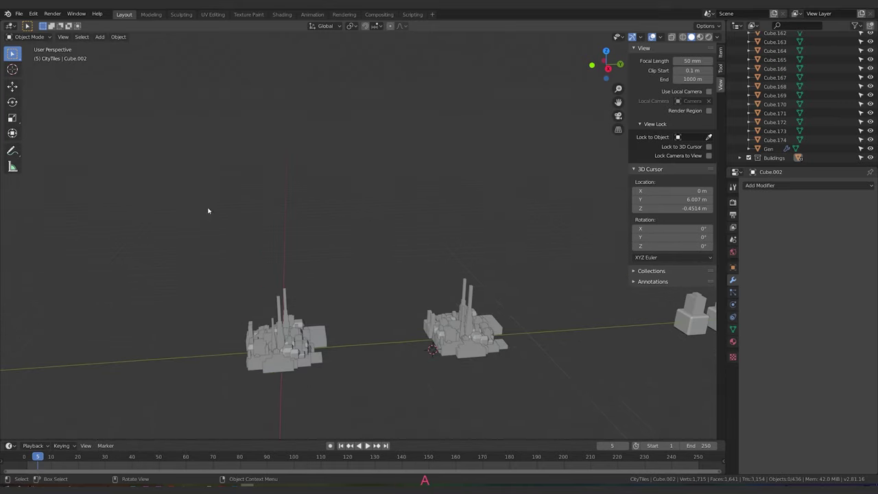
pyautogui.press('b')
pyautogui.moveTo(211, 270); pyautogui.dragTo(372, 408)
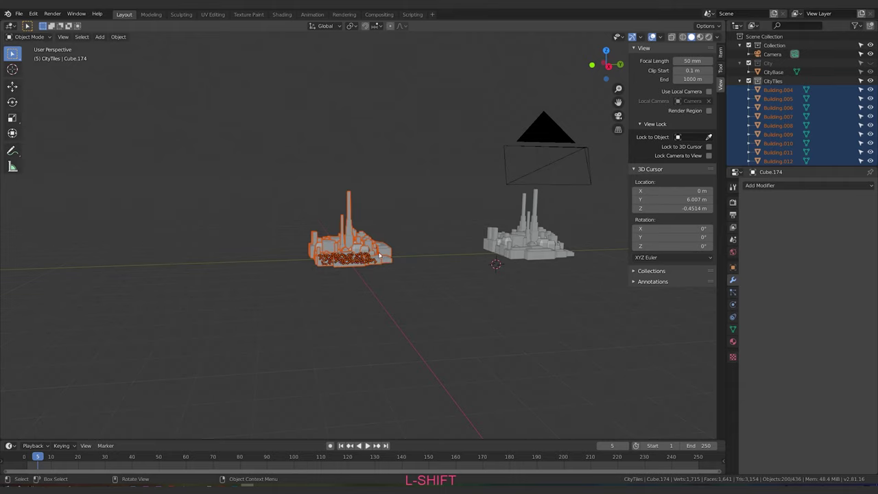
pyautogui.press('F3')
pyautogui.write('Joi')
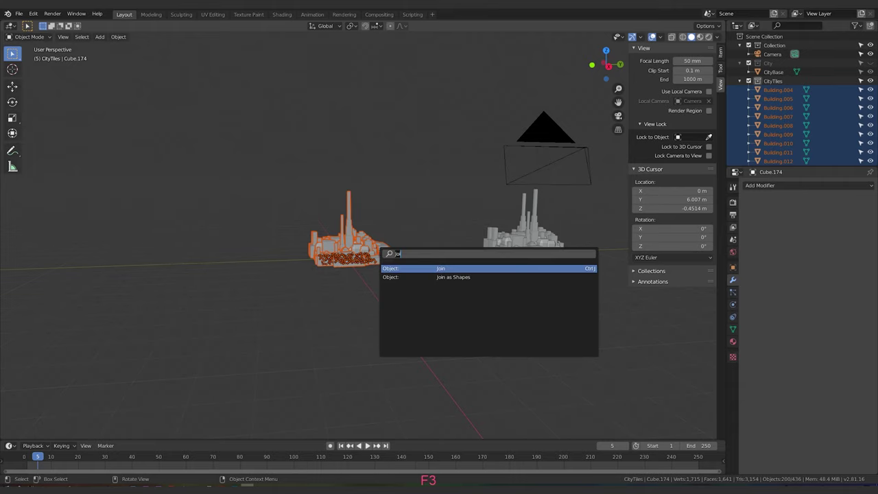
pyautogui.press('BackSpace')
pyautogui.press('BackSpace')
pyautogui.press('BackSpace')
pyautogui.write('make s')
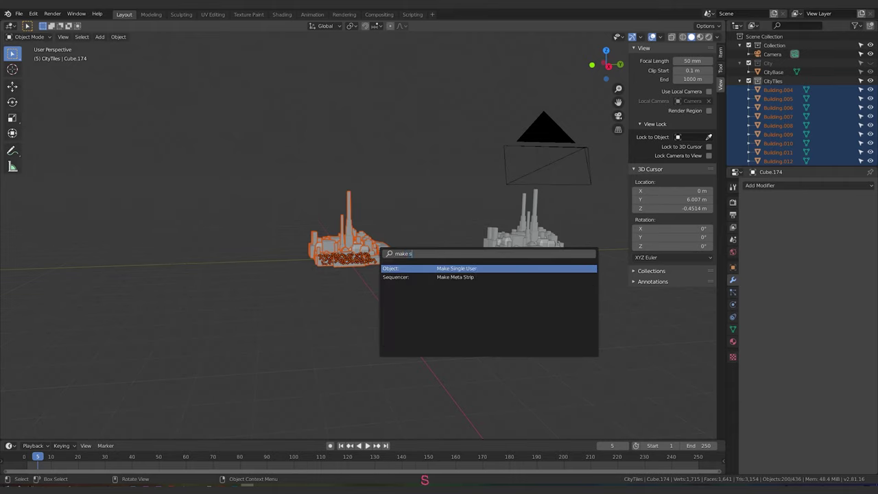
pyautogui.press('Return')
pyautogui.press('Return')
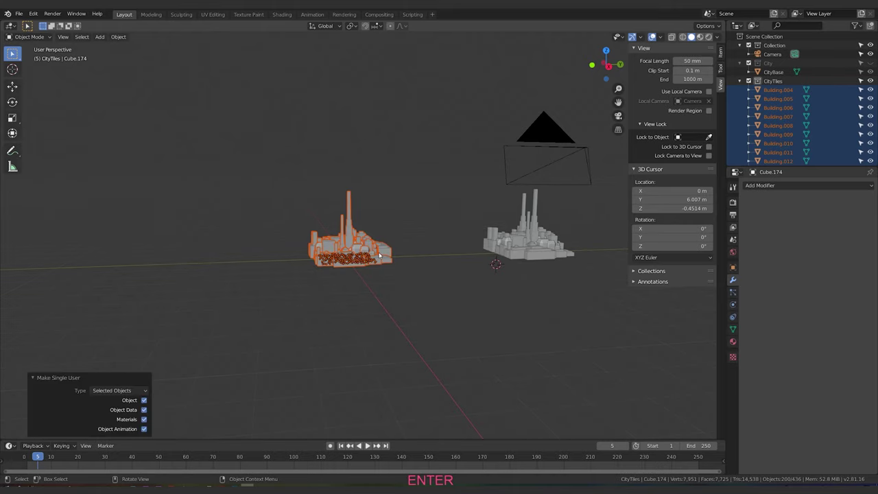
# Step: Reselect all buildings of the converted city tile and join them into a single object
pyautogui.click(281, 359)
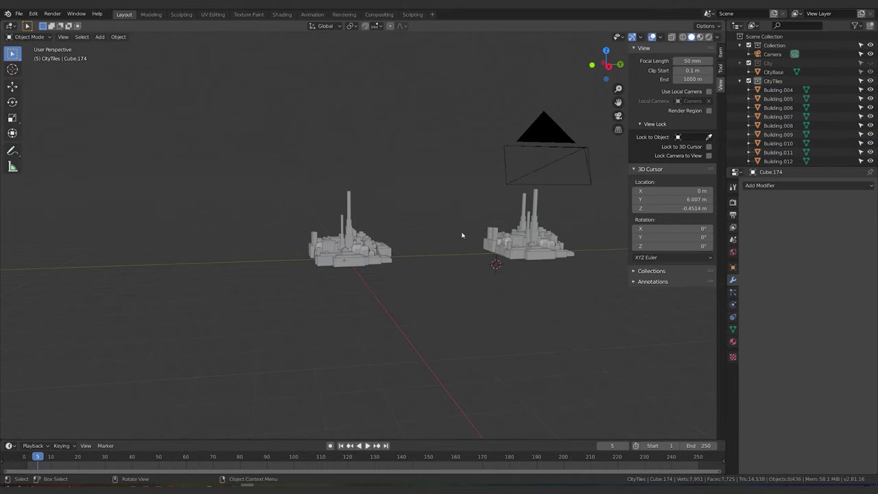
pyautogui.press('b')
pyautogui.moveTo(287, 152); pyautogui.dragTo(417, 325)
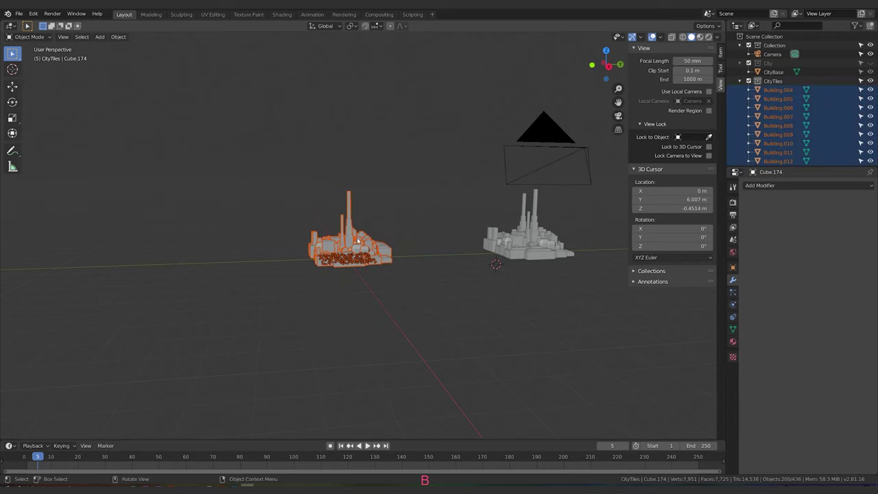
pyautogui.press('F3')
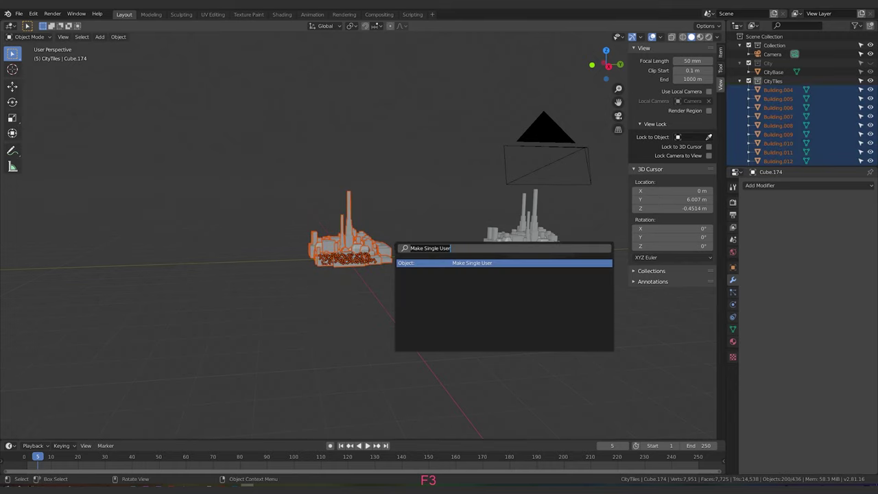
pyautogui.write('join')
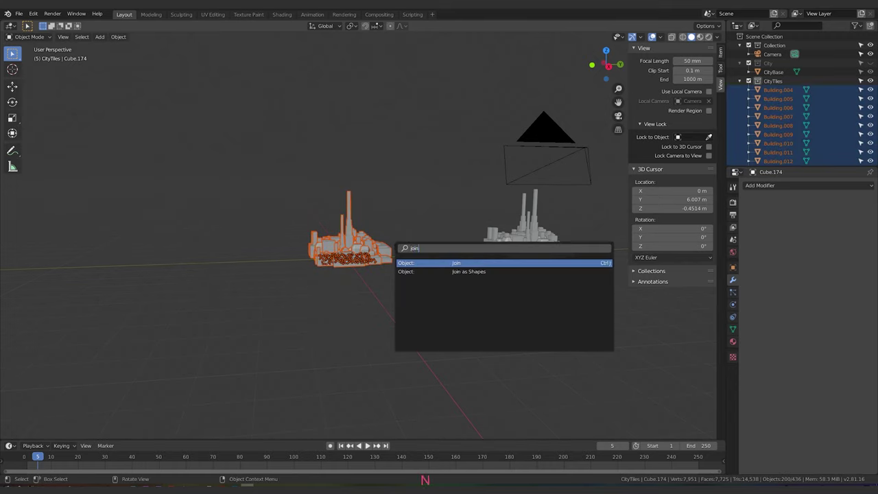
pyautogui.press('Return')
pyautogui.press('Tab')
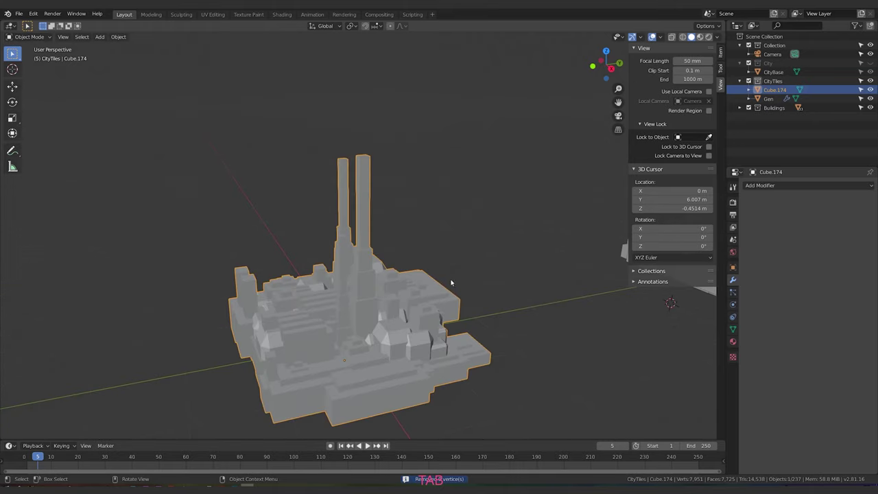
# Step: Move the joined city tile about -6.59 m along the Y axis, away from the generator tile
pyautogui.scroll(-3, 450, 281)
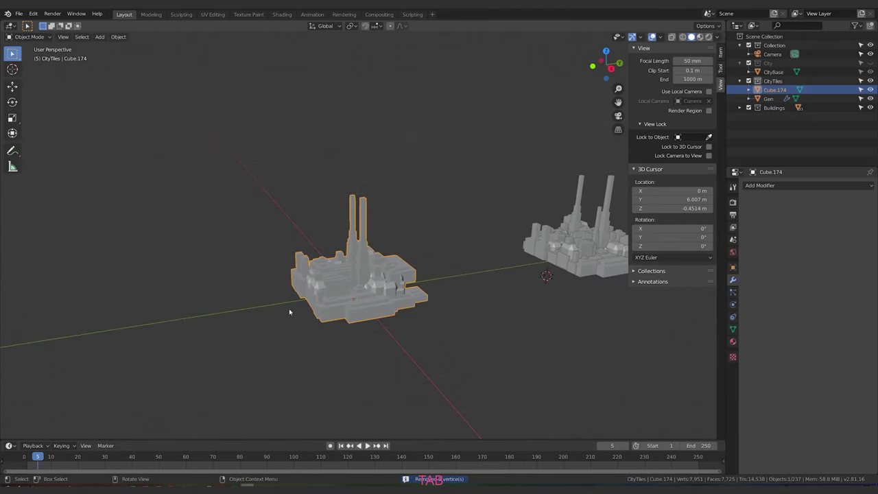
pyautogui.moveTo(385, 274); pyautogui.dragTo(269, 225, button='middle')
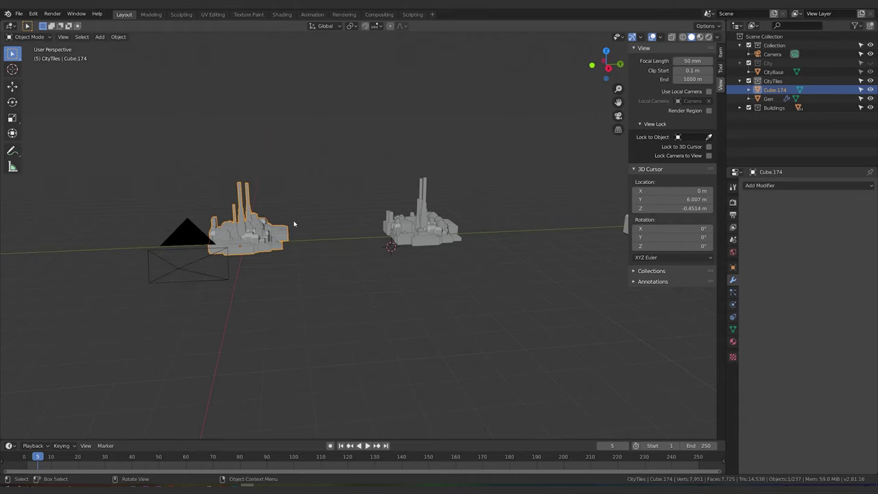
pyautogui.scroll(2, 301, 225)
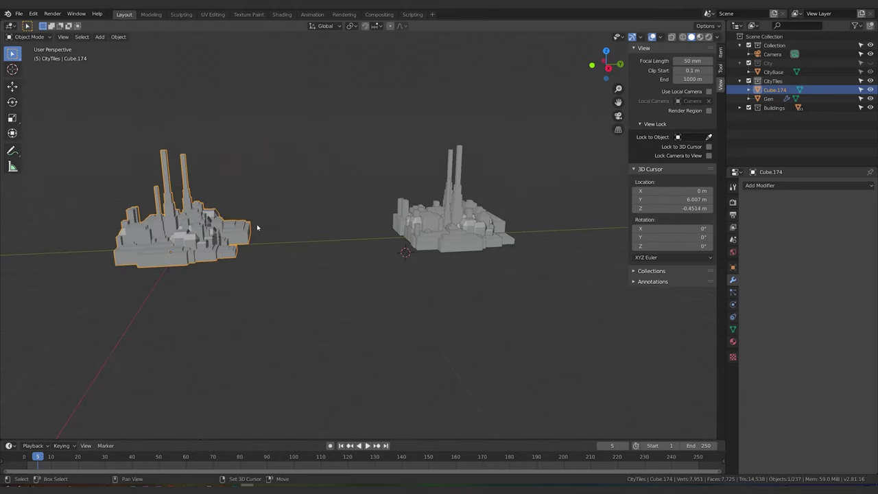
pyautogui.keyDown('shift'); pyautogui.moveTo(257, 227); pyautogui.dragTo(364, 236, button='middle'); pyautogui.keyUp('shift')
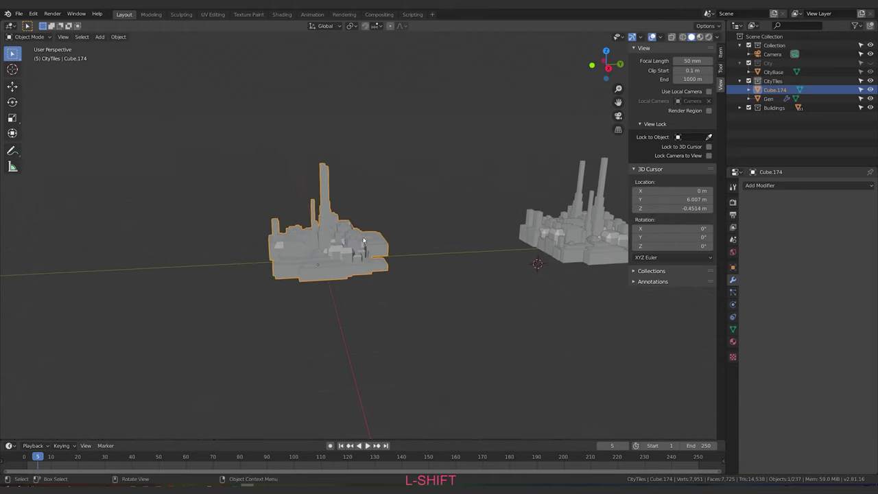
pyautogui.press('g')
pyautogui.press('y')
pyautogui.click(233, 262)
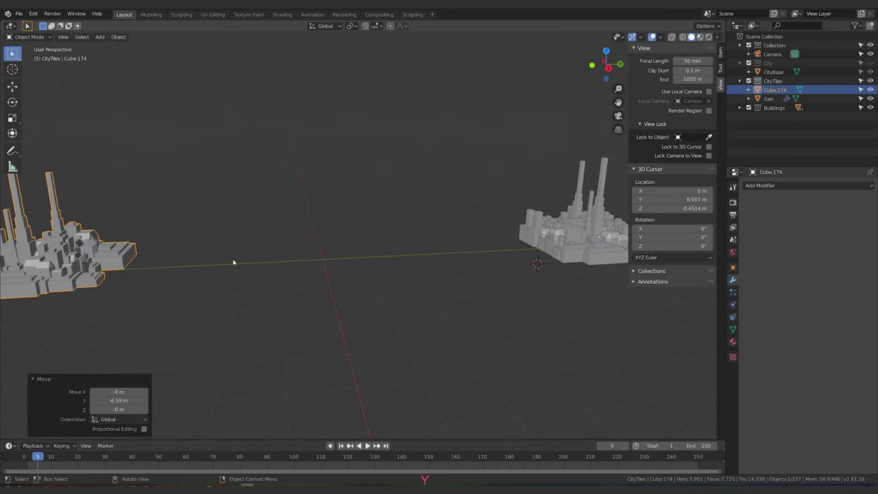
# Step: Move the Gen tile about -6.33 m along the Y axis, back toward the world origin
pyautogui.click(603, 231)
pyautogui.keyDown('shift'); pyautogui.moveTo(531, 262); pyautogui.dragTo(559, 251, button='middle'); pyautogui.keyUp('shift')
pyautogui.press('g')
pyautogui.press('y')
pyautogui.click(485, 253)
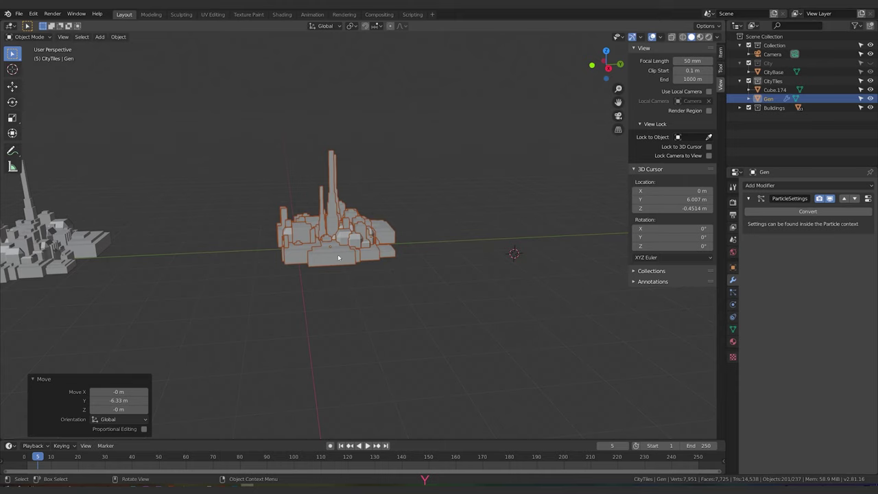
# Step: Set the Gen tile's particle emission number to 19 and its seed to 159
pyautogui.click(733, 292)
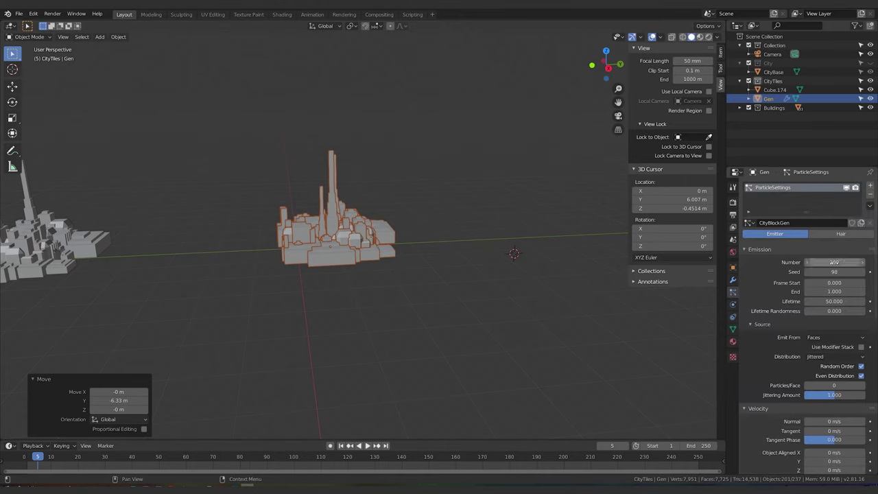
pyautogui.moveTo(834, 272); pyautogui.dragTo(710, 262)
pyautogui.scroll(-2, 466, 269)
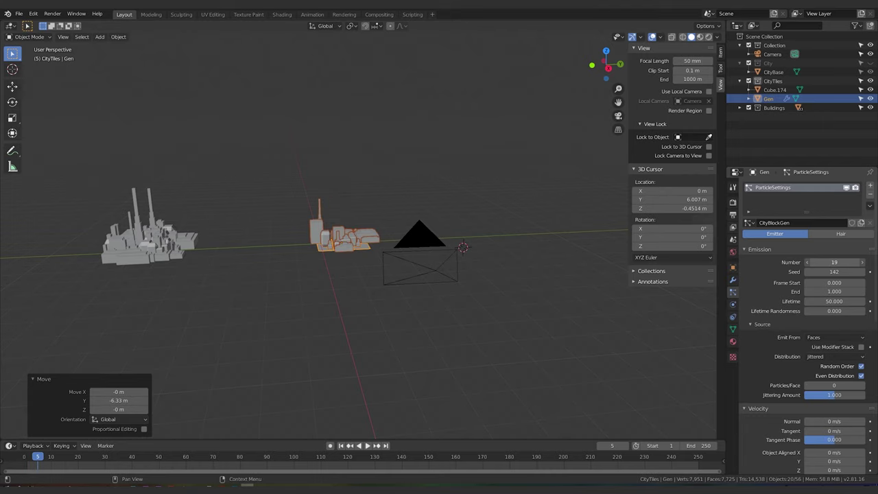
pyautogui.moveTo(860, 271); pyautogui.dragTo(872, 271)
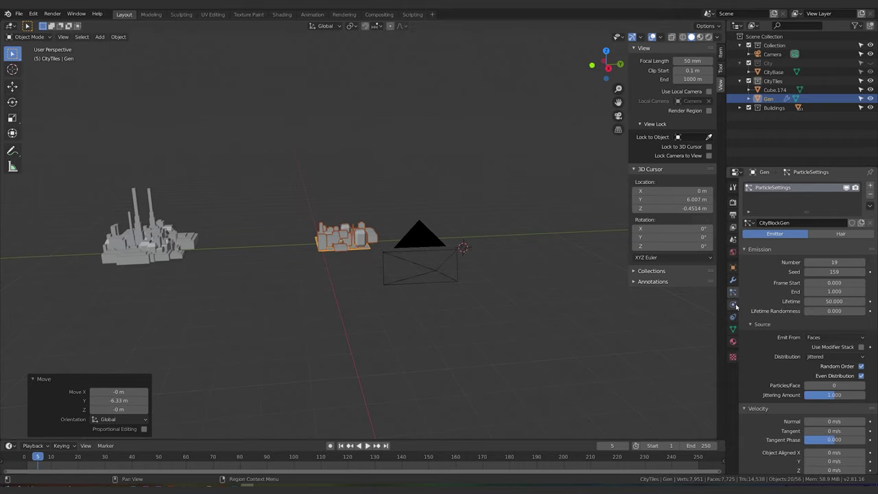
# Step: Convert the Gen tile's particle instances into real objects and move the Gen tile about 8.53 m along the Y axis
pyautogui.click(733, 279)
pyautogui.click(807, 211)
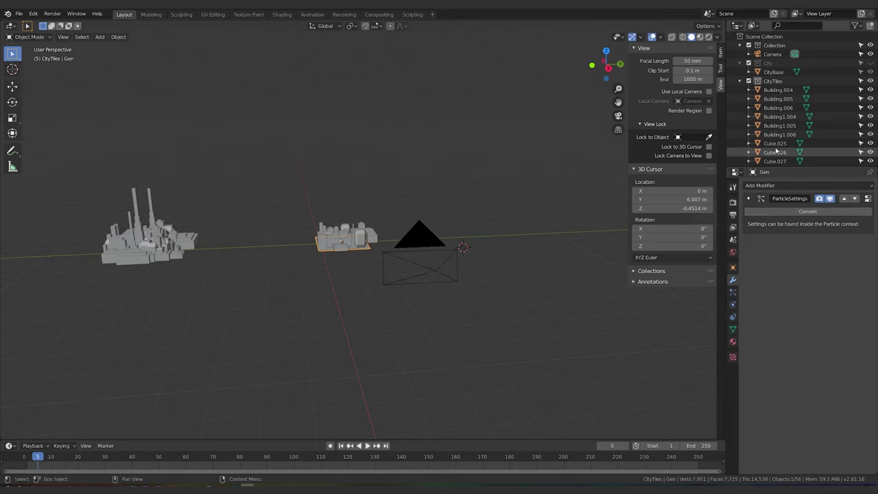
pyautogui.press('g')
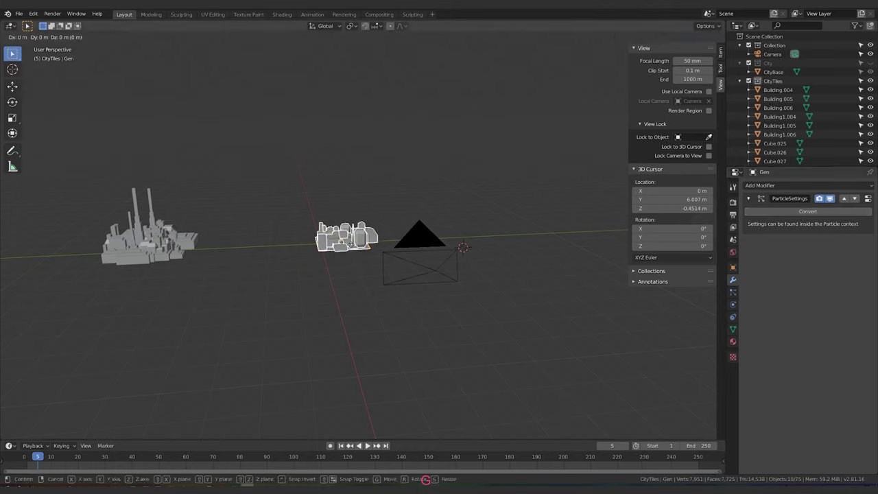
pyautogui.press('y')
pyautogui.click(542, 238)
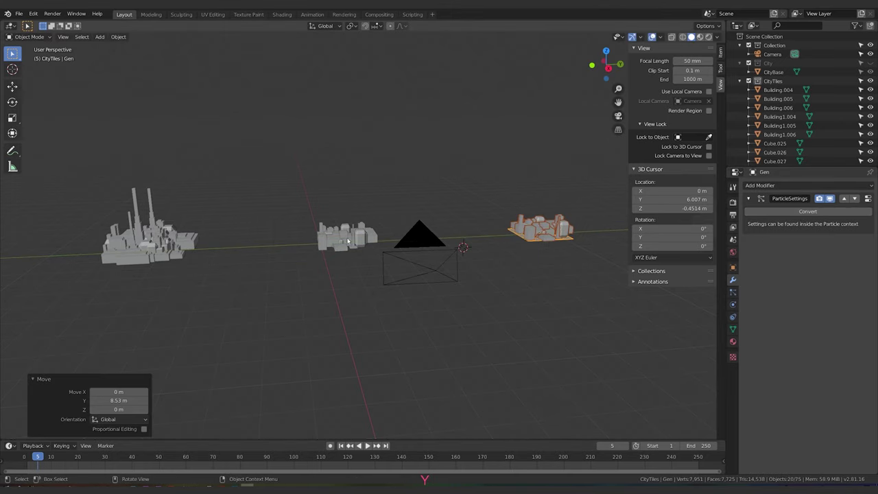
# Step: Select all the converted buildings at the origin and make their data single-user for the selected objects
pyautogui.hotkey('alt', 'a')
pyautogui.press('b')
pyautogui.moveTo(305, 212); pyautogui.dragTo(377, 251)
pyautogui.press('a')
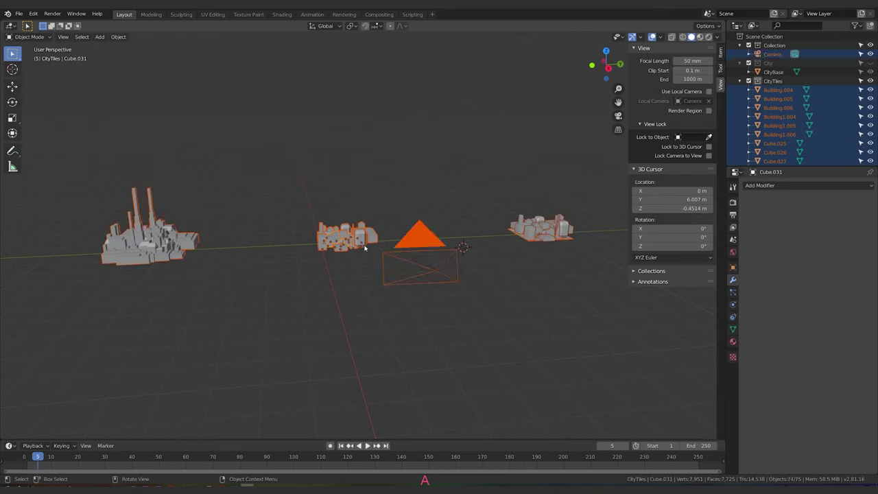
pyautogui.hotkey('alt', 'a')
pyautogui.press('b')
pyautogui.moveTo(295, 208); pyautogui.dragTo(371, 258)
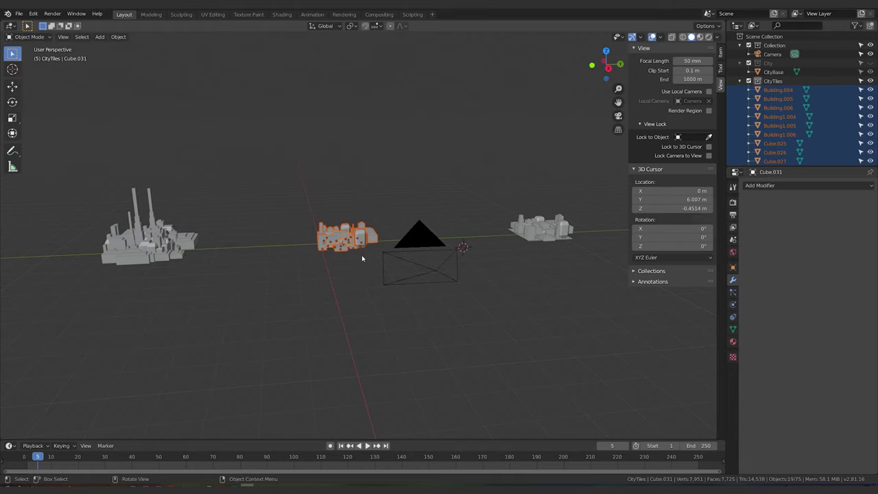
pyautogui.press('F3')
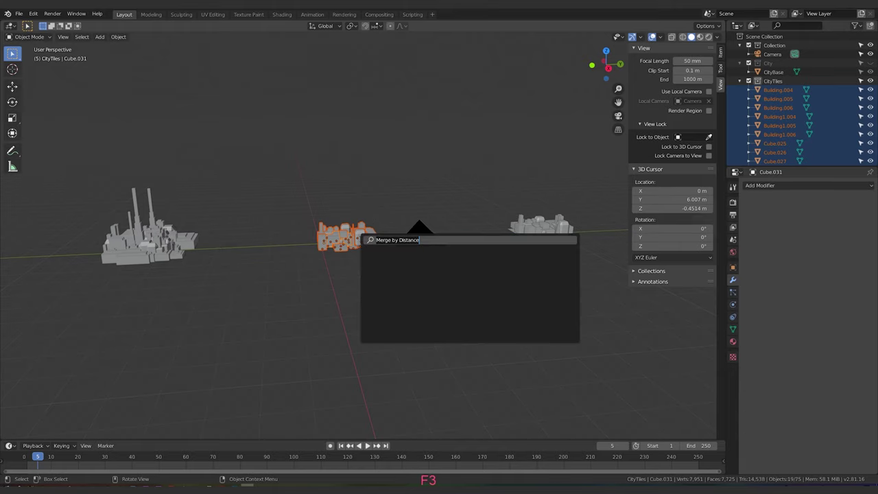
pyautogui.write('make s')
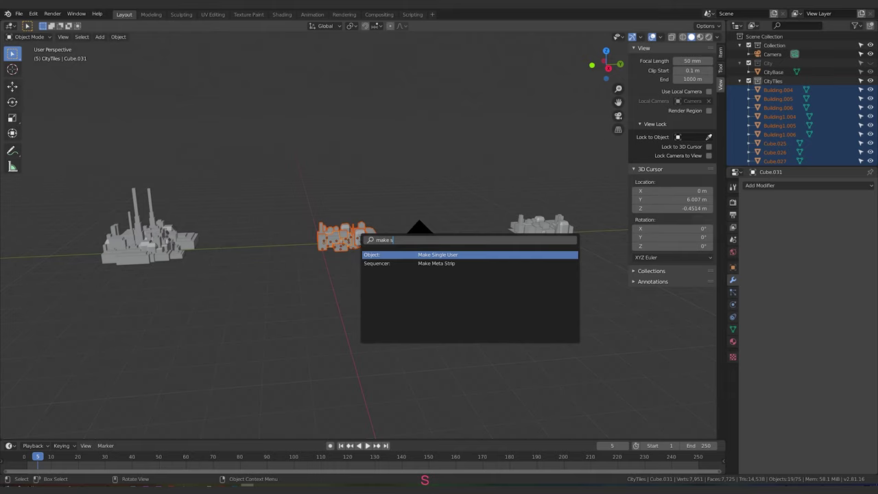
pyautogui.press('Return')
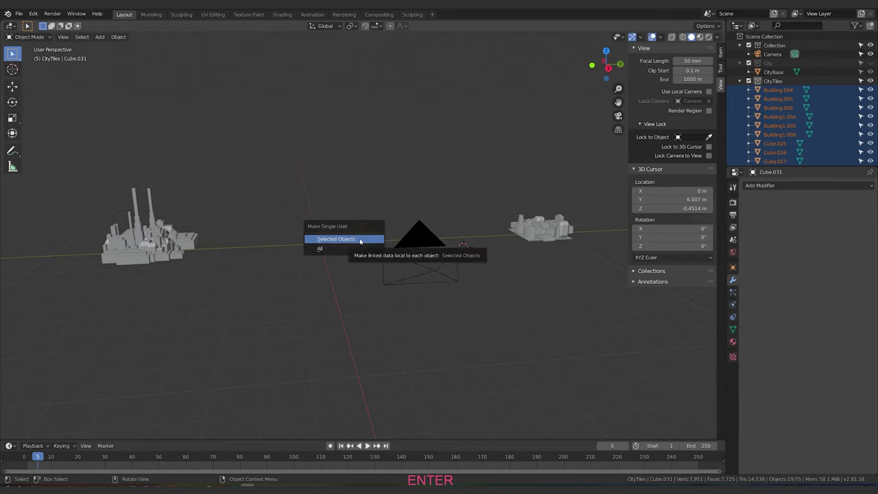
pyautogui.click(360, 240)
pyautogui.click(324, 308)
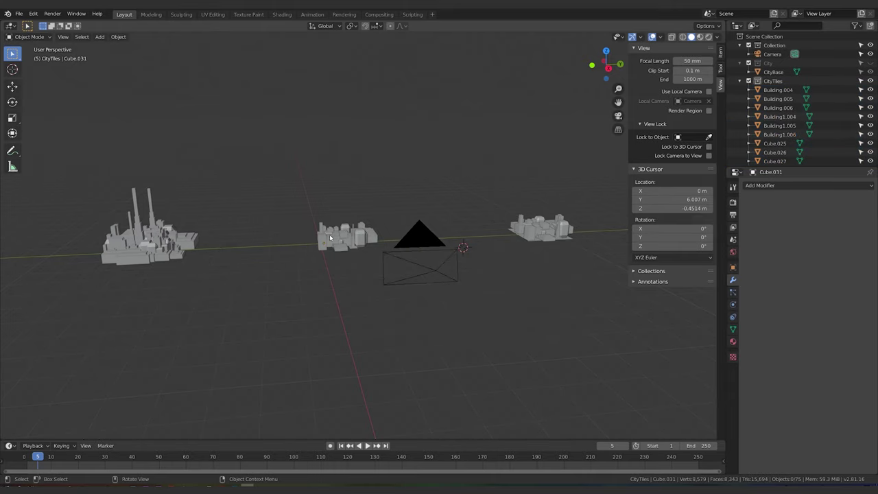
# Step: Reselect the converted buildings near the world origin and join them into a single city tile object
pyautogui.press('b')
pyautogui.moveTo(308, 215); pyautogui.dragTo(372, 252)
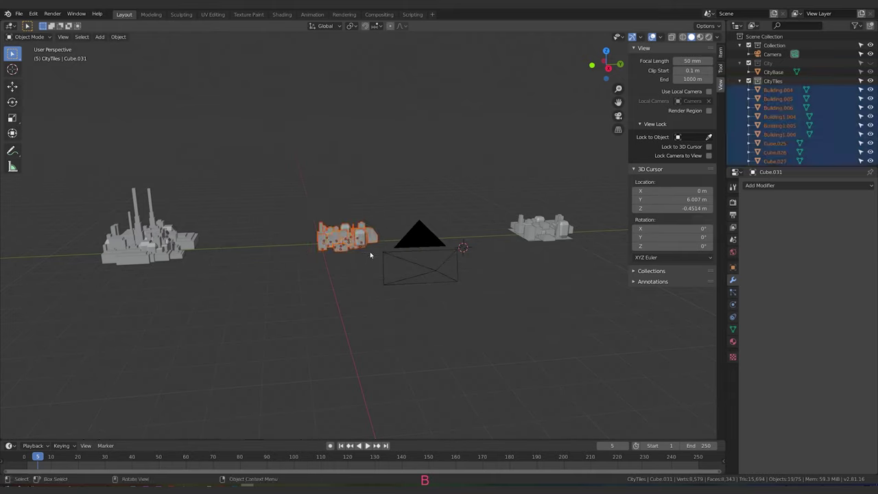
pyautogui.press('F3')
pyautogui.write('join')
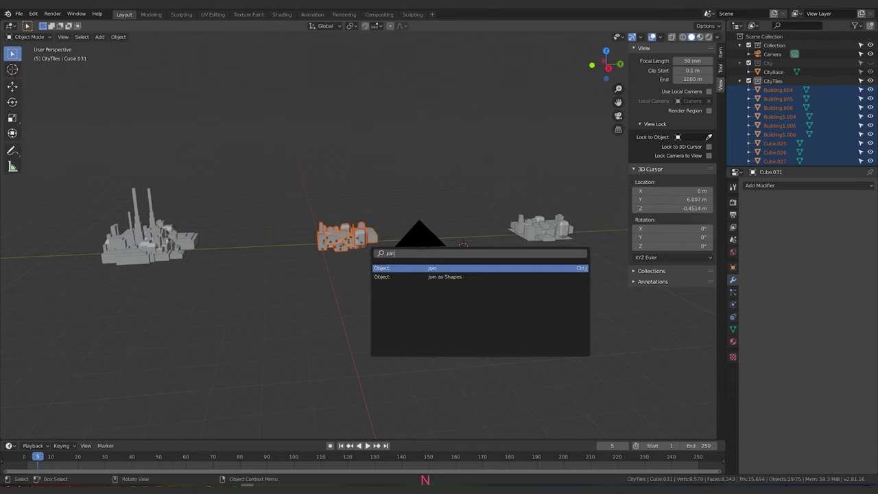
pyautogui.press('Return')
pyautogui.press('Escape')
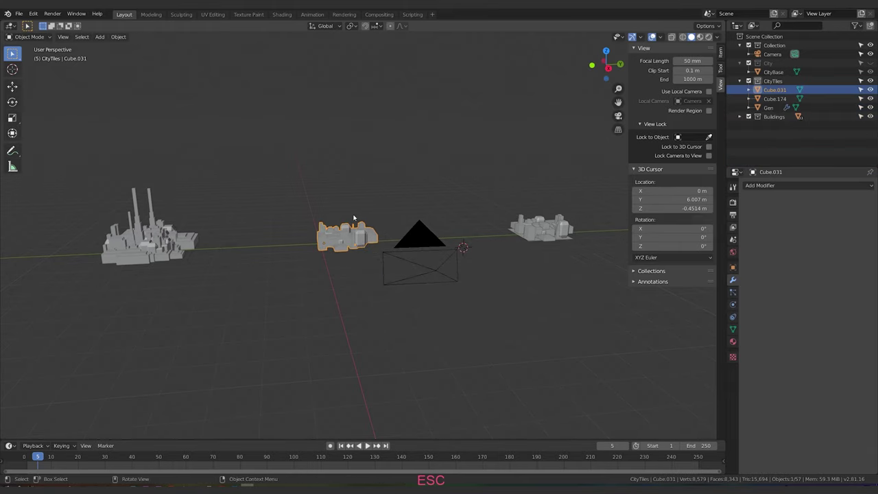
# Step: Move the newly joined tile about -10.6 m and a further -0.645 m along the Y axis, past the first tile
pyautogui.press('g')
pyautogui.press('y')
pyautogui.click(46, 249)
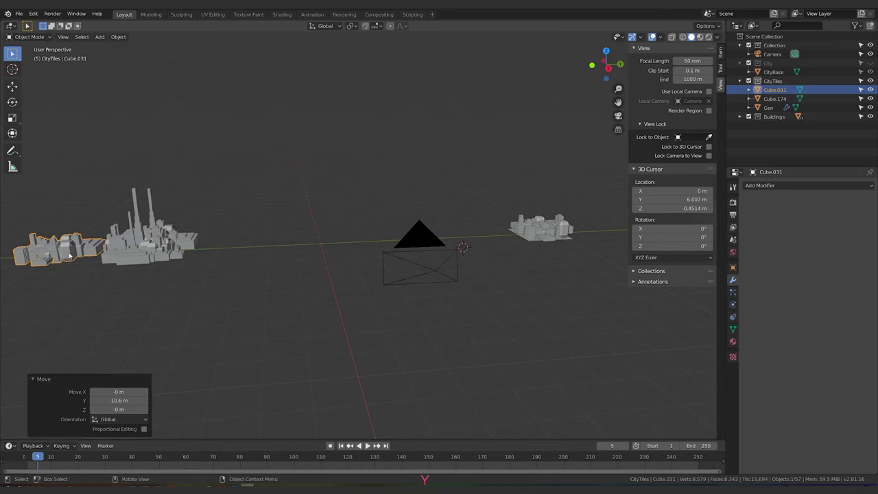
pyautogui.keyDown('shift'); pyautogui.moveTo(46, 248); pyautogui.dragTo(290, 272, button='middle'); pyautogui.keyUp('shift')
pyautogui.click(463, 314)
pyautogui.moveTo(462, 313); pyautogui.dragTo(440, 292, button='middle')
pyautogui.scroll(-2, 565, 281)
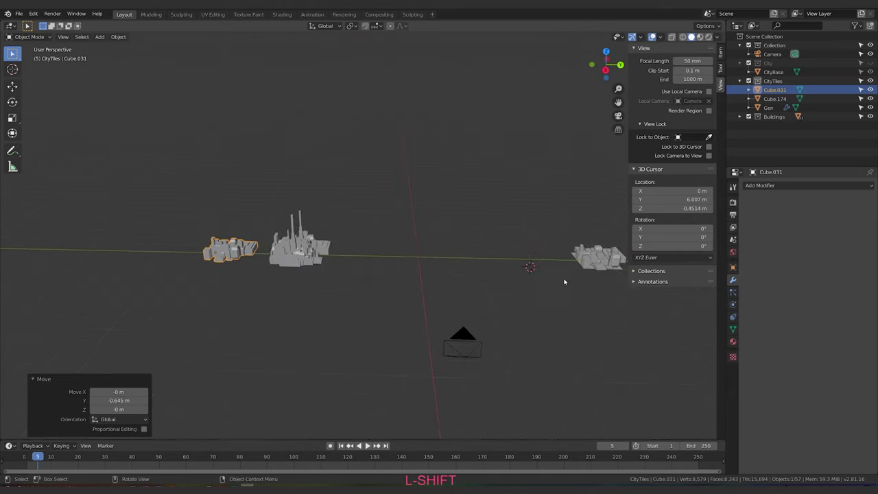
# Step: Move the Gen tile about -9.42 m along the Y axis, back to the world origin
pyautogui.click(597, 262)
pyautogui.press('g')
pyautogui.press('y')
pyautogui.click(423, 260)
pyautogui.scroll(5, 457, 269)
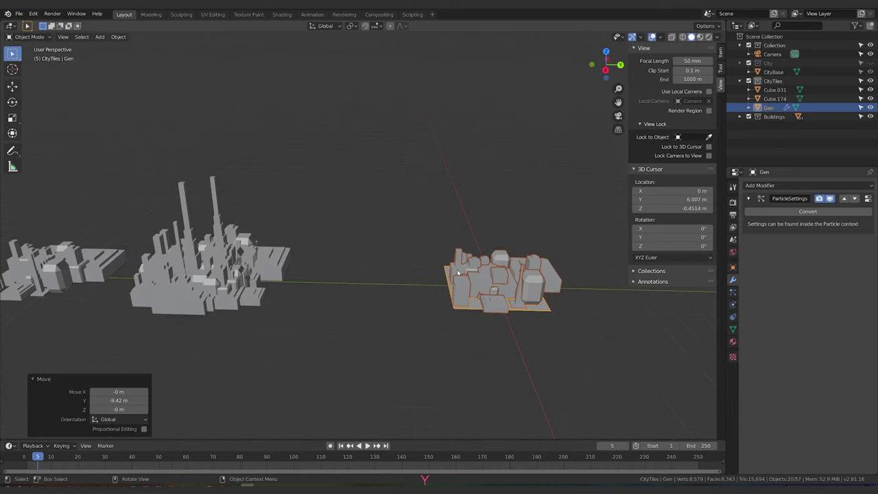
pyautogui.keyDown('shift'); pyautogui.moveTo(573, 286); pyautogui.dragTo(490, 279, button='middle'); pyautogui.keyUp('shift')
# Step: Set the Gen tile's particle emission number to 172 and its seed to 301
pyautogui.click(734, 293)
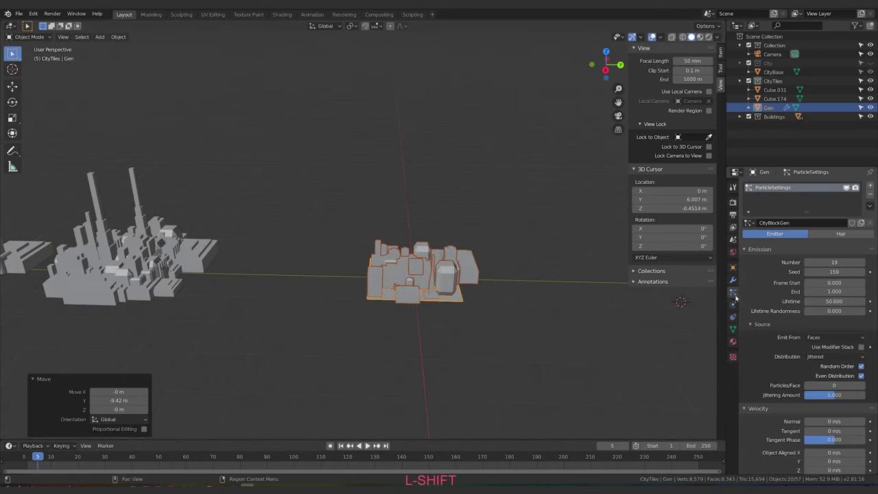
pyautogui.moveTo(834, 262); pyautogui.dragTo(877, 271)
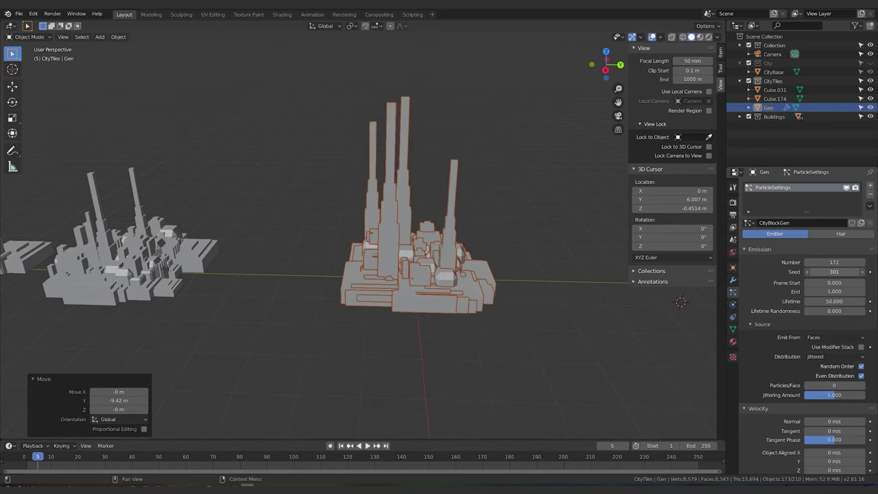
pyautogui.scroll(6, 504, 279)
pyautogui.moveTo(501, 283); pyautogui.dragTo(504, 277, button='middle')
# Step: Enable Use Count for the Buildings instance collection in the Gen tile's particle render settings
pyautogui.scroll(-10, 504, 277)
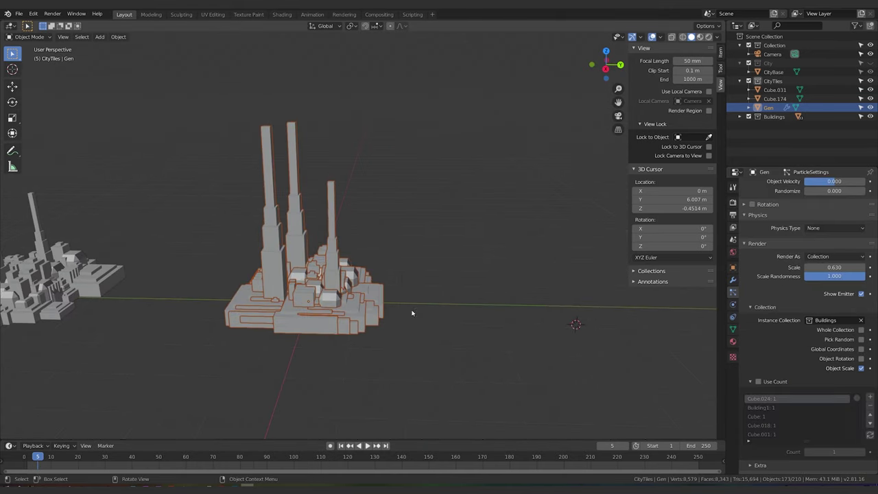
pyautogui.moveTo(412, 310); pyautogui.dragTo(406, 316, button='middle')
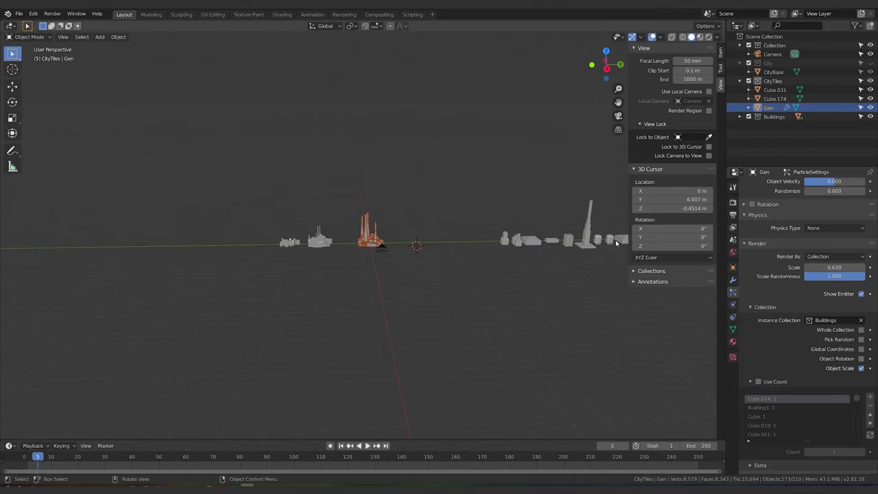
pyautogui.keyDown('shift'); pyautogui.moveTo(616, 243); pyautogui.dragTo(432, 283, button='middle'); pyautogui.keyUp('shift')
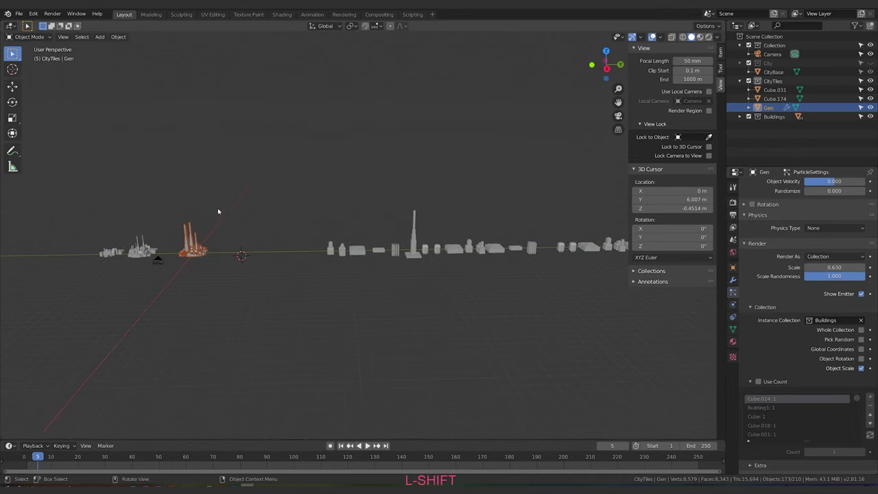
pyautogui.scroll(4, 217, 212)
pyautogui.keyDown('shift'); pyautogui.moveTo(236, 216); pyautogui.dragTo(360, 234, button='middle'); pyautogui.keyUp('shift')
pyautogui.scroll(4, 361, 234)
pyautogui.scroll(3, 590, 329)
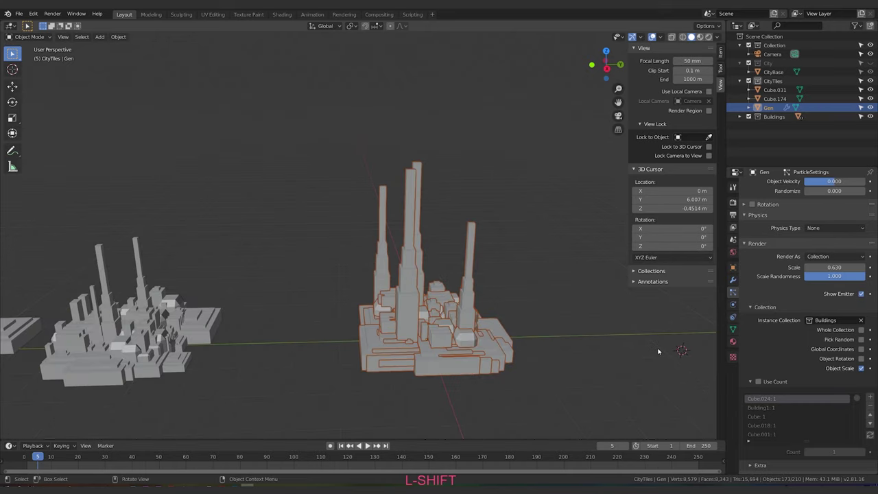
pyautogui.scroll(1, 782, 370)
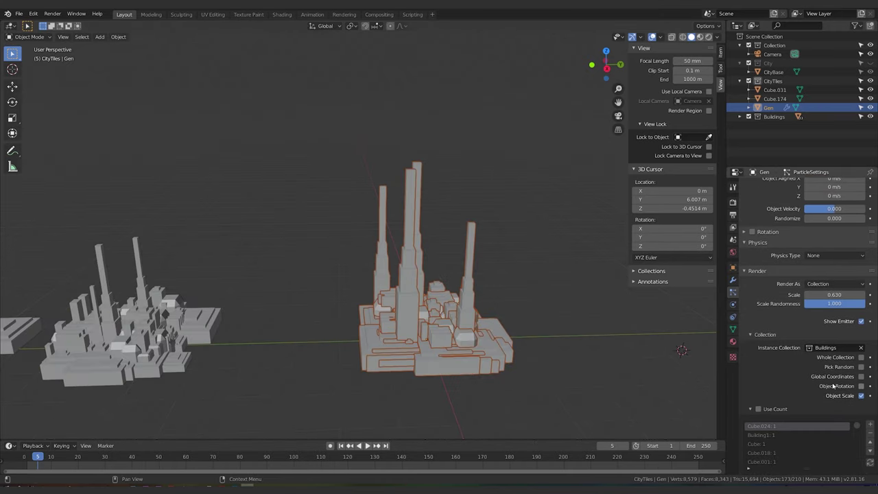
pyautogui.click(758, 395)
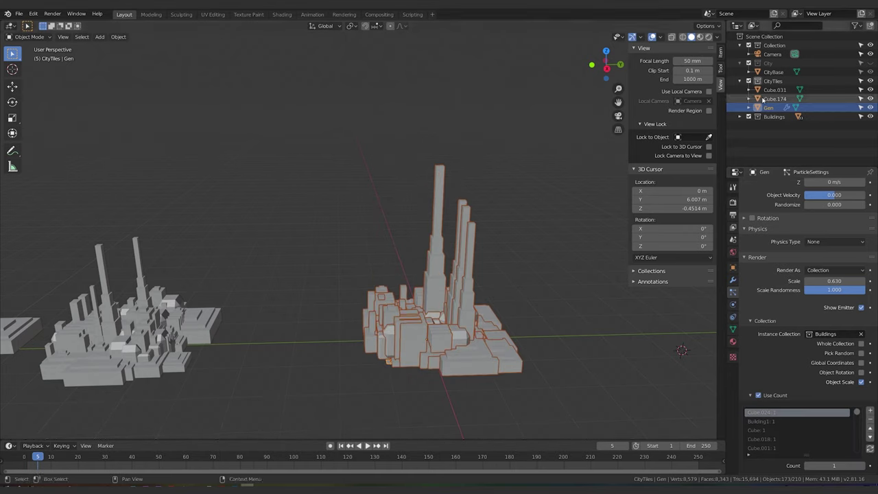
# Step: Select the tall tower in the row of source buildings and rename it Tower'
pyautogui.scroll(-3, 574, 278)
pyautogui.keyDown('shift'); pyautogui.moveTo(574, 278); pyautogui.dragTo(278, 288, button='middle'); pyautogui.keyUp('shift')
pyautogui.scroll(-4, 495, 216)
pyautogui.click(464, 212)
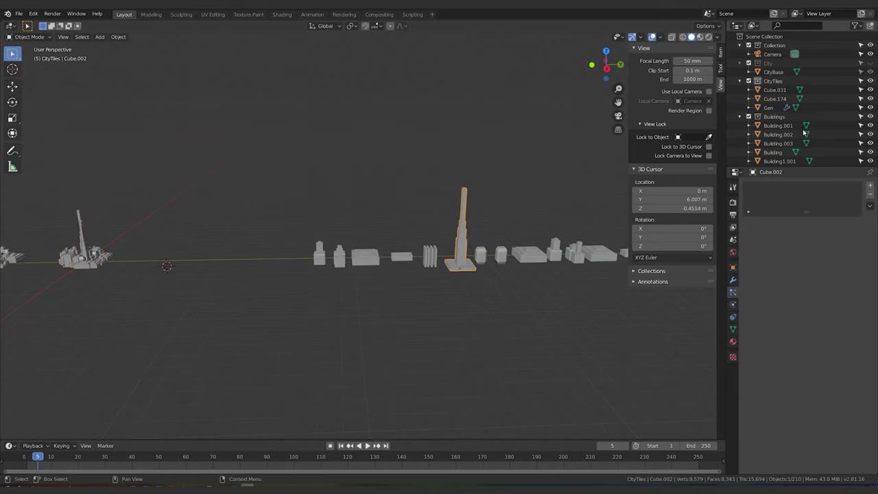
pyautogui.press('.')
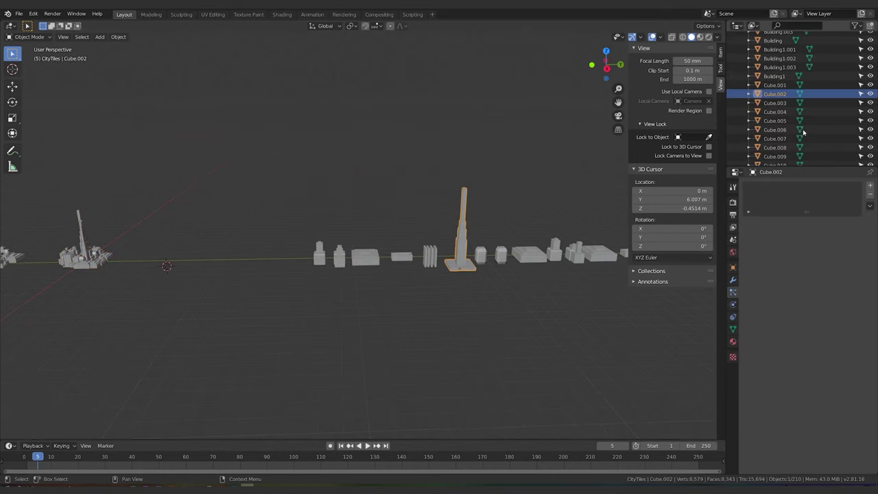
pyautogui.doubleClick(773, 95)
pyautogui.write('Tower')
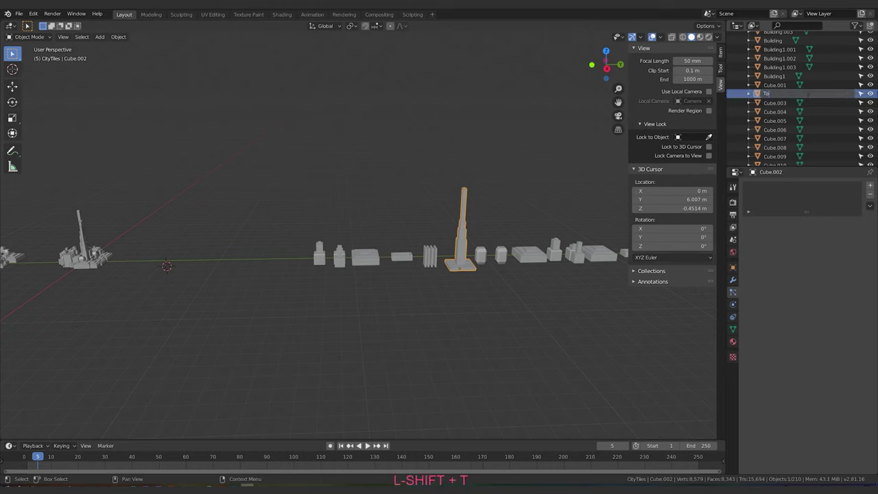
pyautogui.press('Return')
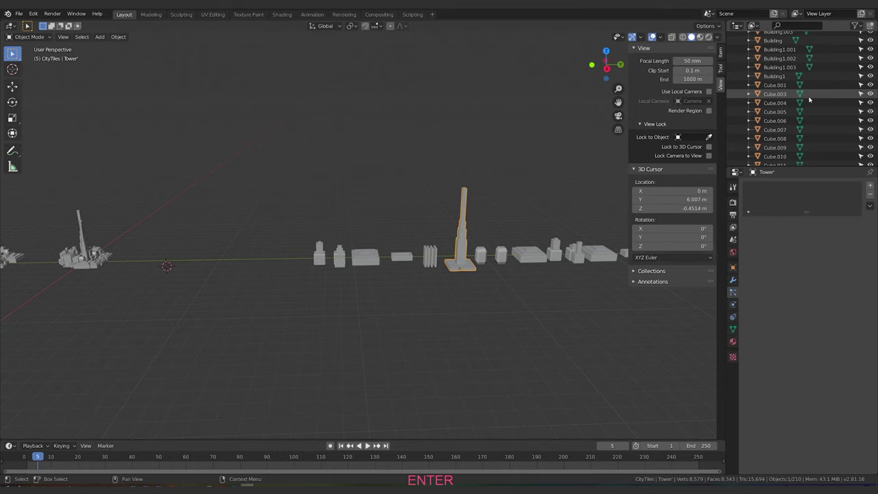
# Step: Select the Gen tile and set the instance count of Tower' to 0 in its particle settings
pyautogui.keyDown('shift'); pyautogui.moveTo(164, 129); pyautogui.dragTo(389, 147, button='middle'); pyautogui.keyUp('shift')
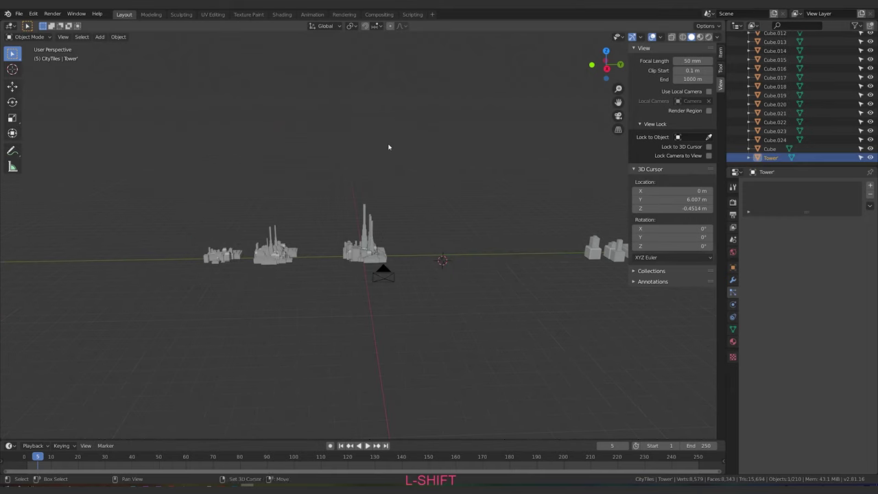
pyautogui.click(367, 240)
pyautogui.scroll(-10, 798, 406)
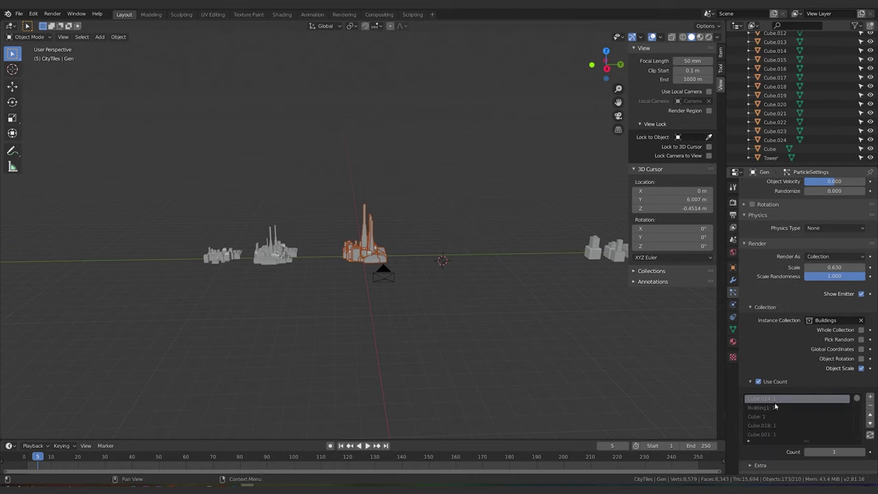
pyautogui.click(763, 401)
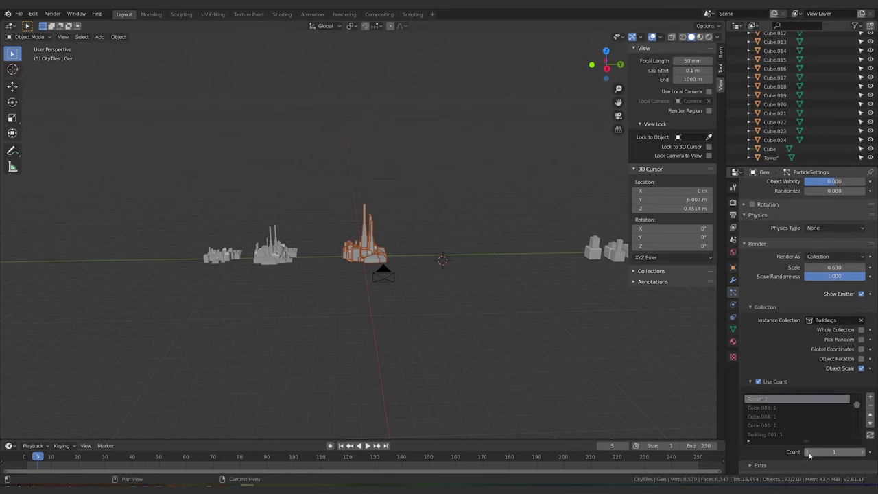
pyautogui.click(808, 452)
pyautogui.scroll(12, 427, 284)
pyautogui.scroll(-8, 416, 294)
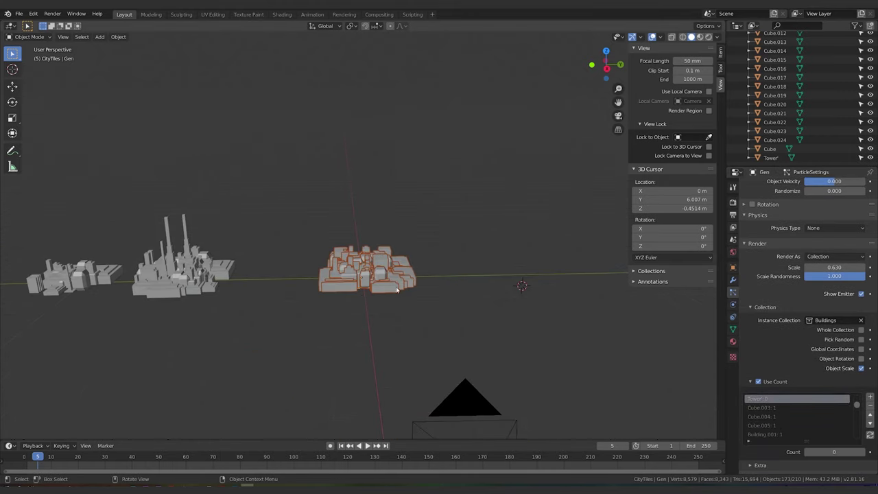
# Step: Try an instance count of 8 for Tower' on the Gen tile and set it back to 0
pyautogui.click(864, 452)
pyautogui.click(863, 452)
pyautogui.click(864, 452)
pyautogui.click(864, 452)
pyautogui.click(864, 452)
pyautogui.click(864, 452)
pyautogui.click(863, 452)
pyautogui.click(863, 452)
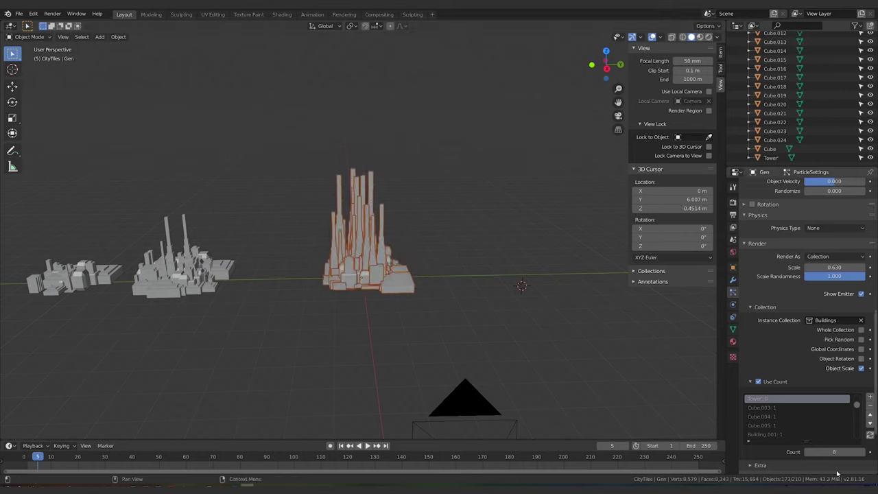
pyautogui.press('Return')
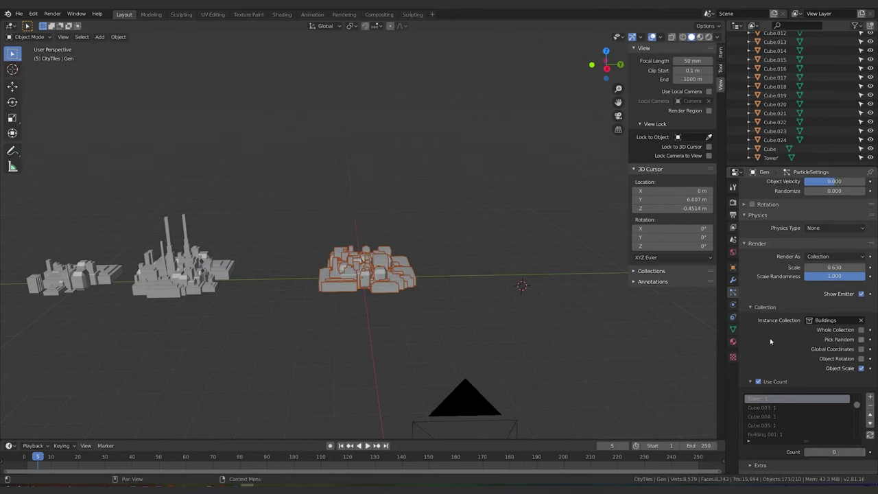
# Step: Change the Gen tile's particle emission number to generate a different tower-free city layout
pyautogui.scroll(6, 767, 320)
pyautogui.scroll(2, 768, 320)
pyautogui.scroll(2, 393, 284)
pyautogui.moveTo(377, 264); pyautogui.dragTo(393, 280, button='middle')
pyautogui.keyDown('shift'); pyautogui.moveTo(415, 385); pyautogui.dragTo(445, 304, button='middle'); pyautogui.keyUp('shift')
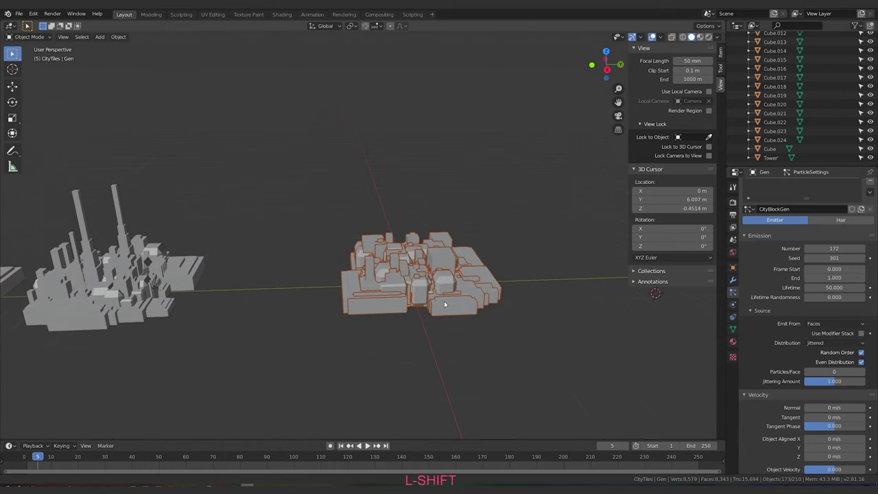
pyautogui.scroll(1, 773, 298)
pyautogui.moveTo(829, 262); pyautogui.dragTo(867, 262)
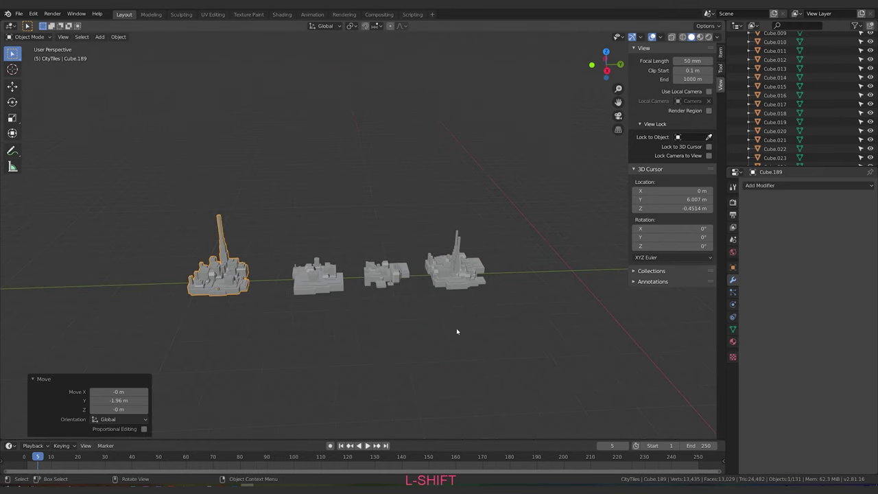
# Step: Move the Gen tile about 2.88 m along the Y axis, closer to the row of source buildings
pyautogui.scroll(-2, 457, 332)
pyautogui.scroll(4, 460, 339)
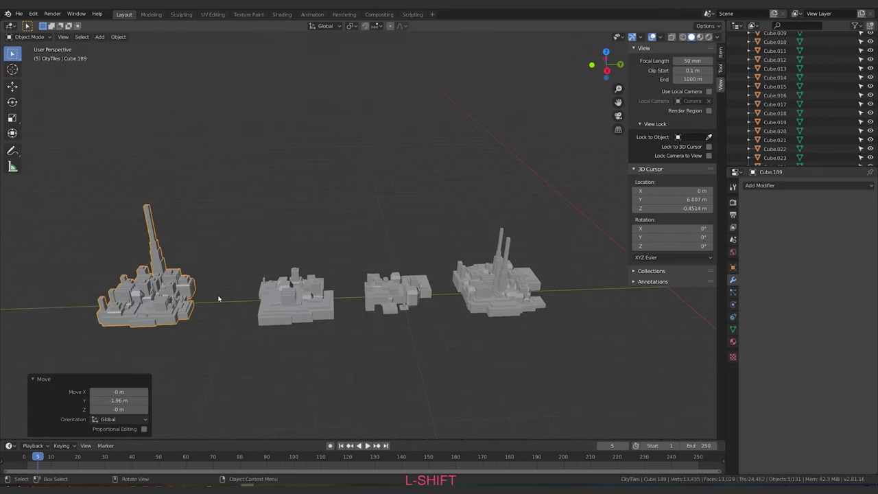
pyautogui.keyDown('shift'); pyautogui.moveTo(531, 308); pyautogui.dragTo(210, 318, button='middle'); pyautogui.keyUp('shift')
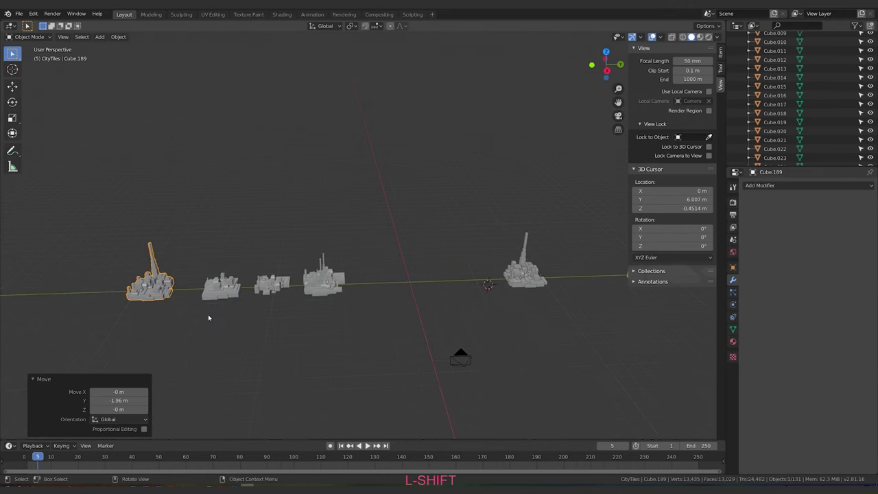
pyautogui.keyDown('shift'); pyautogui.moveTo(533, 300); pyautogui.dragTo(331, 325, button='middle'); pyautogui.keyUp('shift')
pyautogui.click(332, 304)
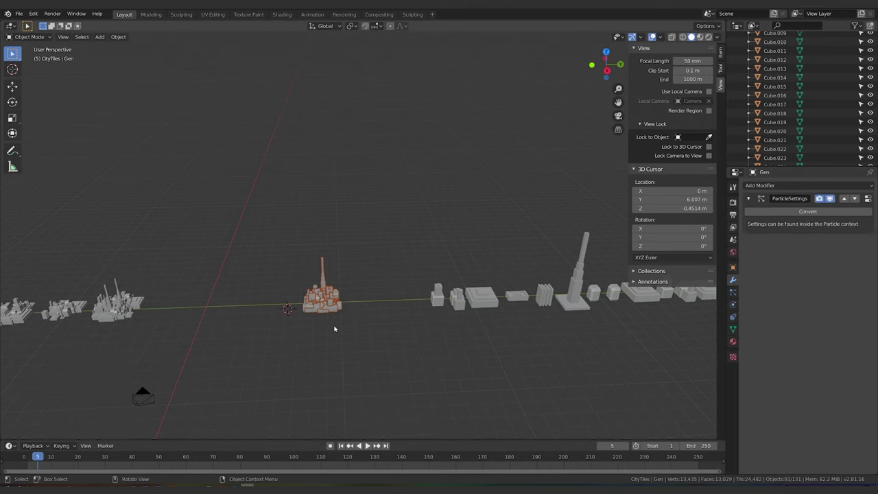
pyautogui.press('g')
pyautogui.press('y')
pyautogui.click(417, 325)
# Step: Collapse the Buildings collection in the scene hierarchy and hide it
pyautogui.scroll(5, 835, 105)
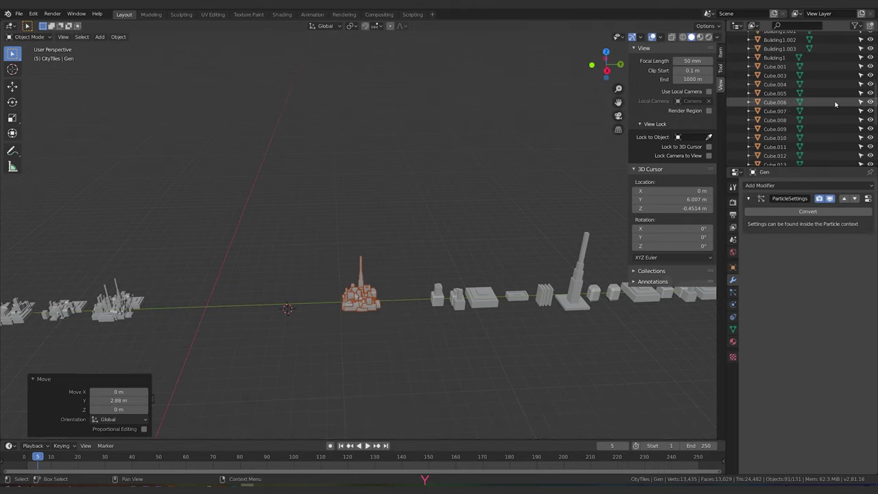
pyautogui.scroll(5, 836, 104)
pyautogui.click(740, 138)
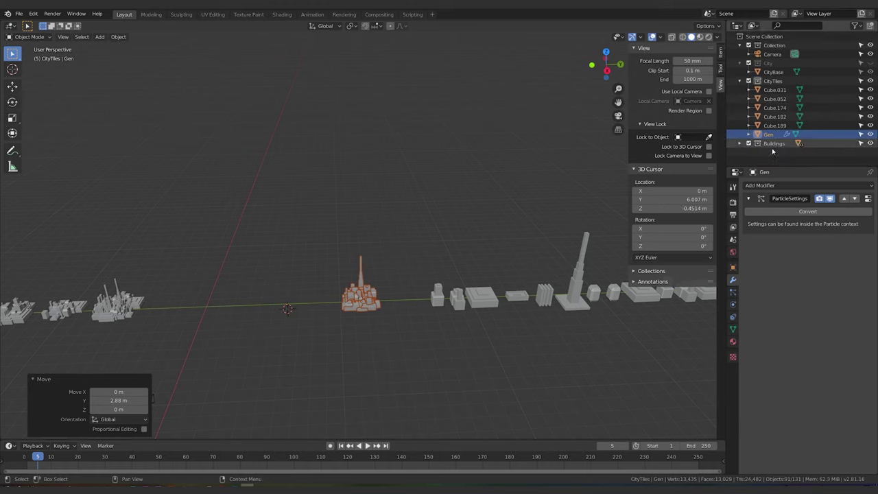
pyautogui.click(773, 144)
pyautogui.press('h')
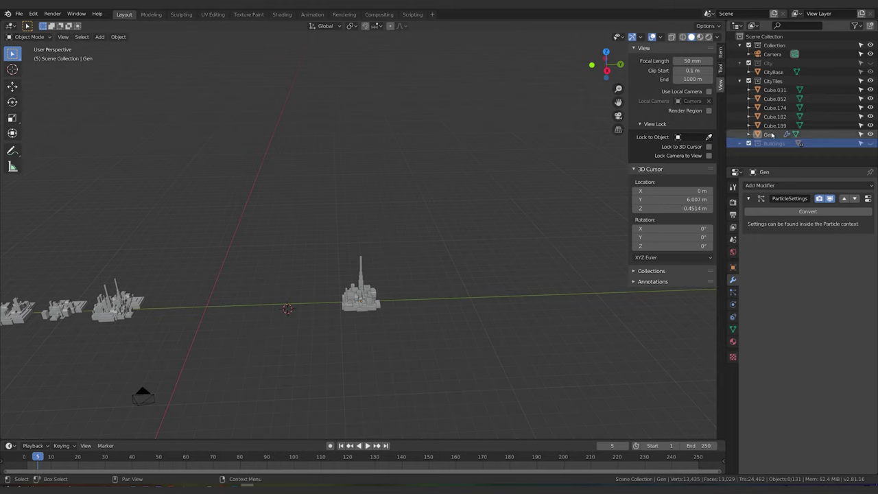
# Step: Create a new collection under the scene collection and put the Gen object into it
pyautogui.click(764, 136)
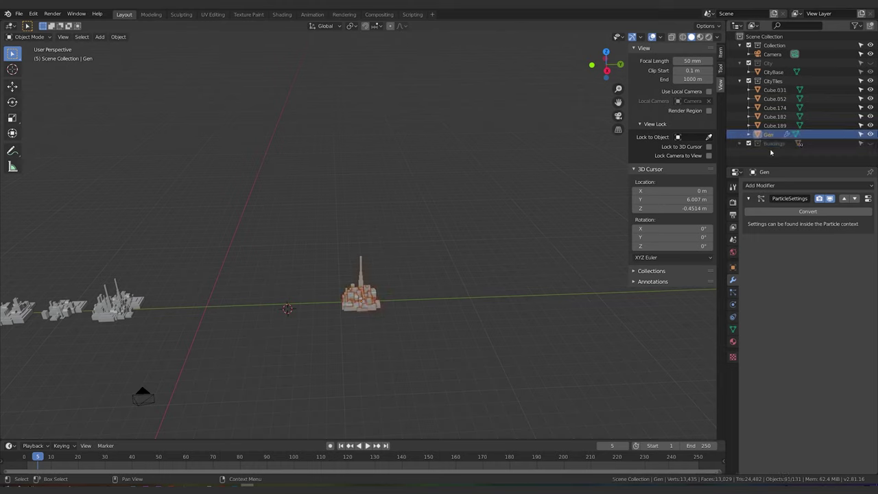
pyautogui.click(739, 81)
pyautogui.click(752, 125)
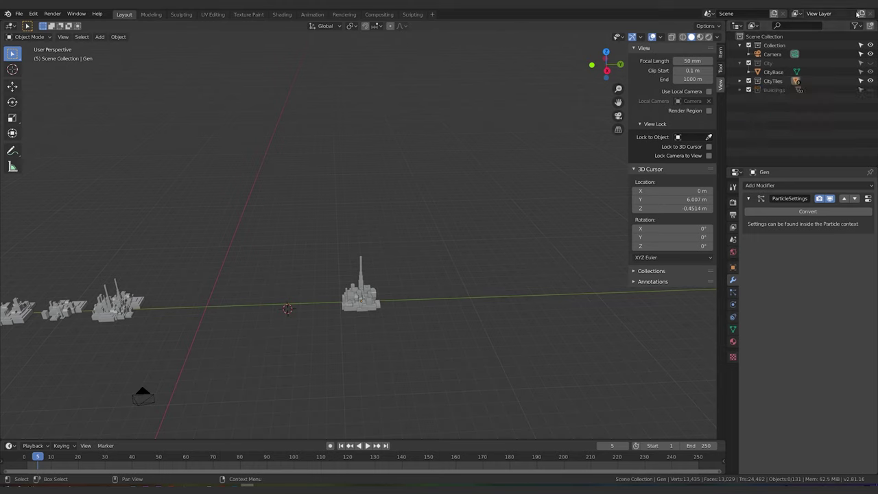
pyautogui.click(772, 72)
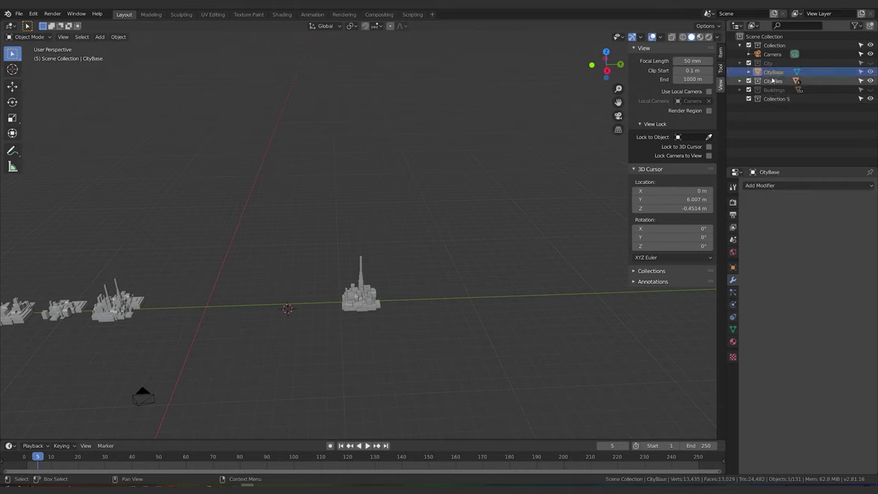
pyautogui.click(739, 81)
pyautogui.click(769, 134)
pyautogui.moveTo(769, 134); pyautogui.dragTo(776, 152)
# Step: Rename the new collection holding Gen as Generator and hide it
pyautogui.doubleClick(775, 142)
pyautogui.write('Generator')
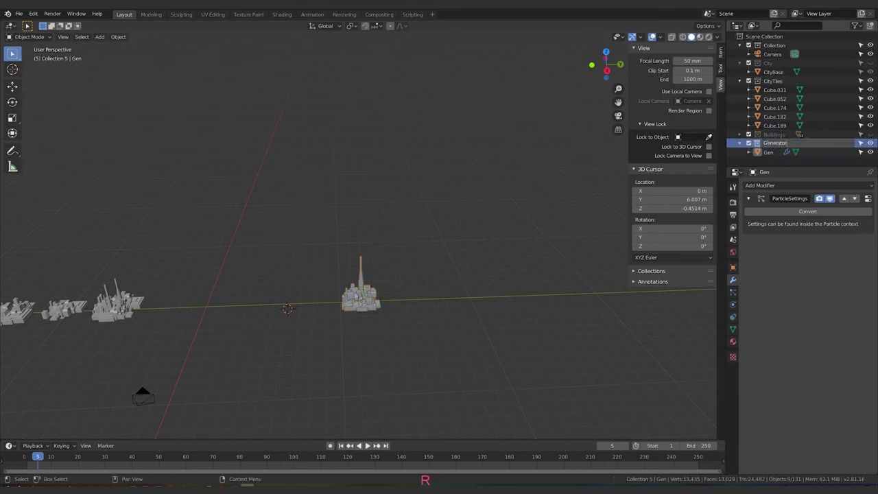
pyautogui.press('Return')
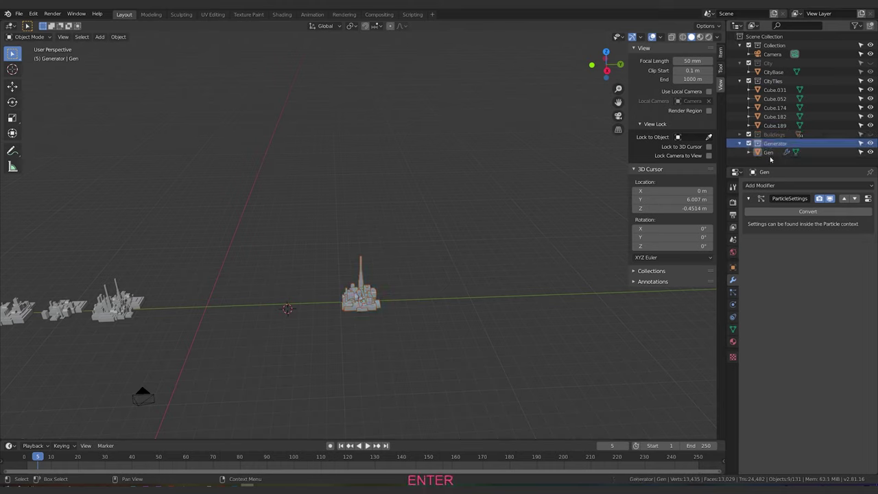
pyautogui.click(739, 144)
pyautogui.click(748, 143)
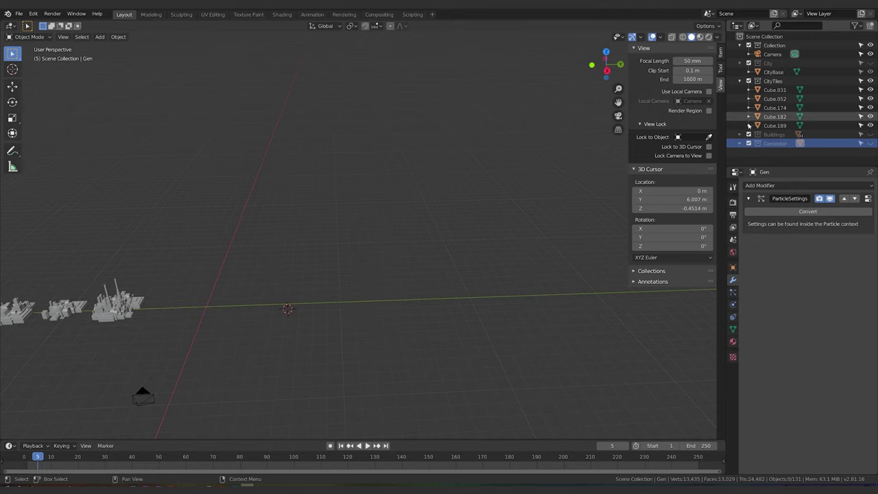
# Step: Move the city tile next to the tall-tower tile slightly along the Y axis
pyautogui.click(778, 80)
pyautogui.click(774, 90)
pyautogui.keyDown('shift'); pyautogui.moveTo(214, 210); pyautogui.dragTo(513, 168, button='middle'); pyautogui.keyUp('shift')
pyautogui.click(336, 277)
pyautogui.press('g')
pyautogui.press('y')
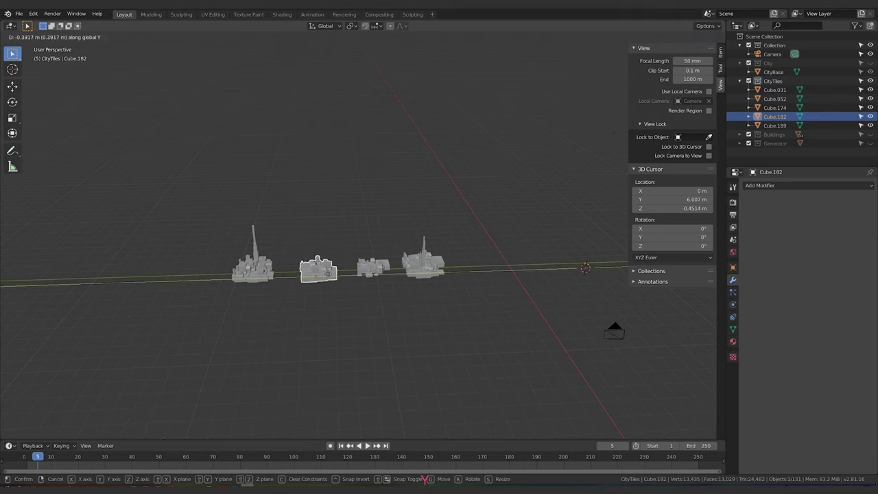
pyautogui.click(331, 277)
# Step: Hide the CityTiles collection and show the City collection with CityBase through the scene camera
pyautogui.click(772, 81)
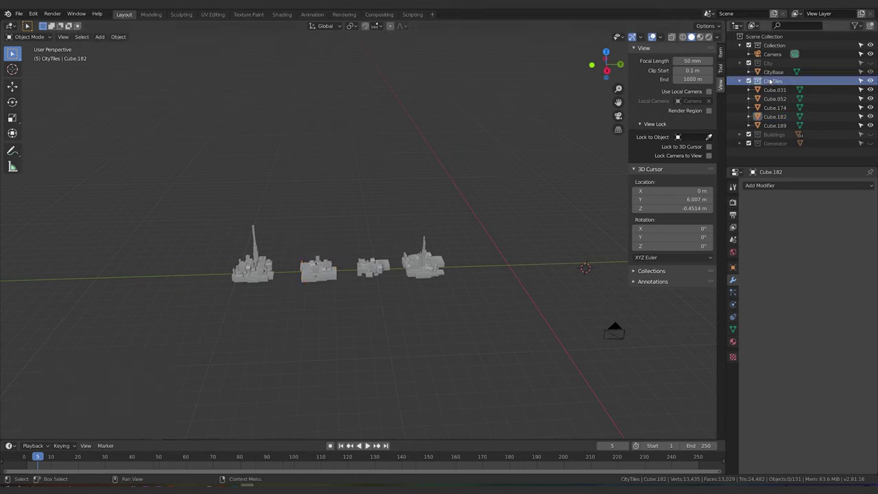
pyautogui.click(773, 72)
pyautogui.click(868, 81)
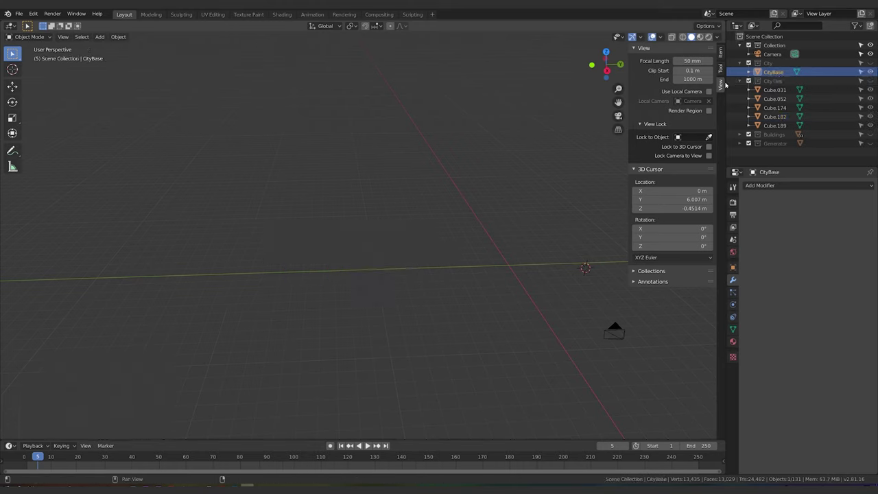
pyautogui.click(740, 80)
pyautogui.click(868, 71)
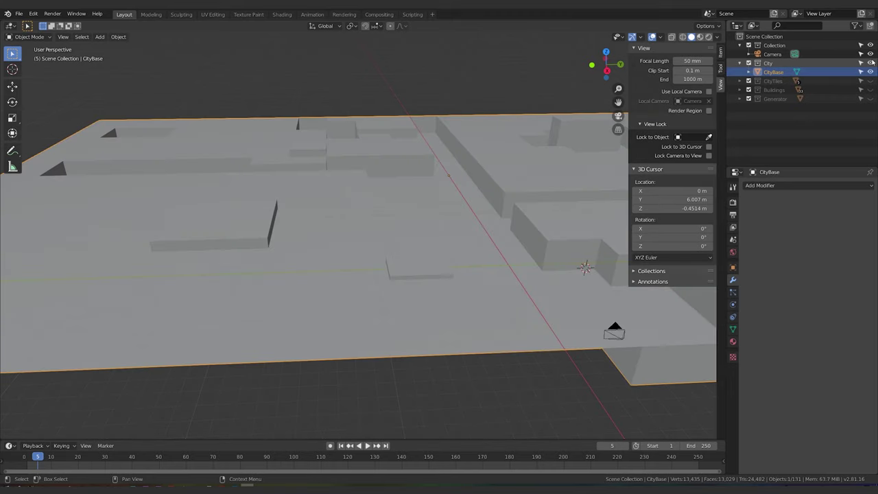
pyautogui.press('KP_0')
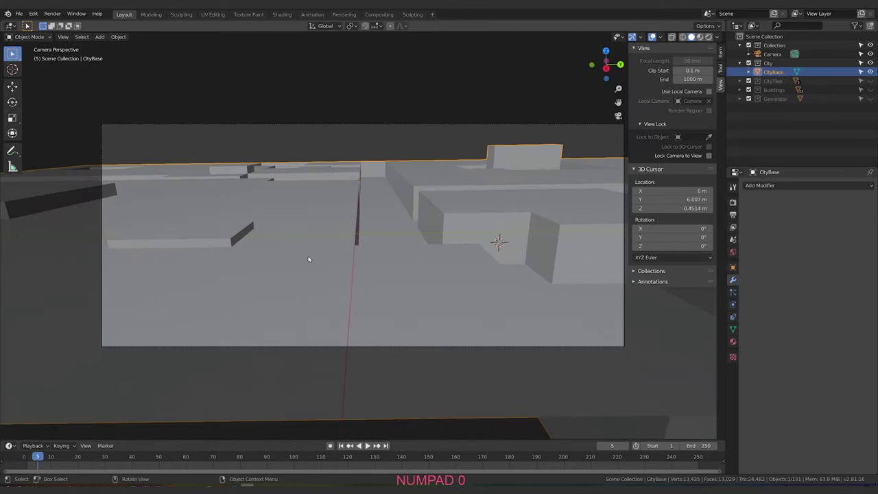
# Step: Add a particle system to CityBase and name its settings CityBlockEmitter
pyautogui.click(733, 292)
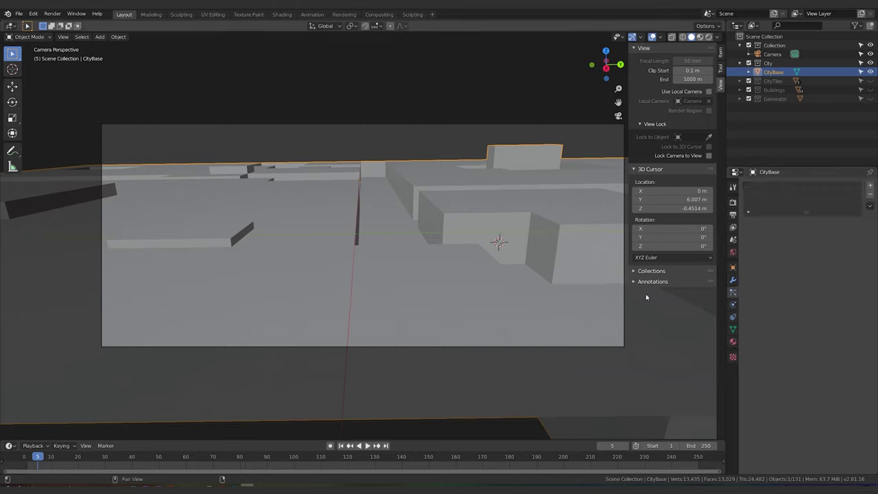
pyautogui.click(872, 185)
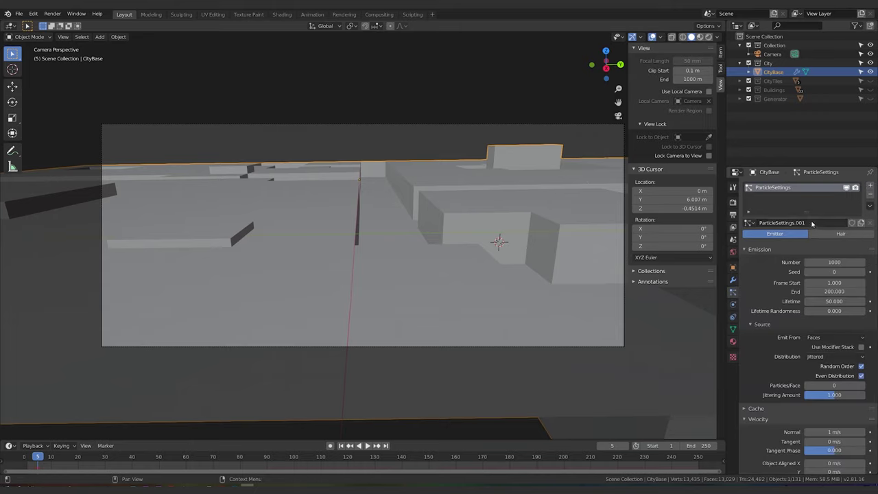
pyautogui.write('C')
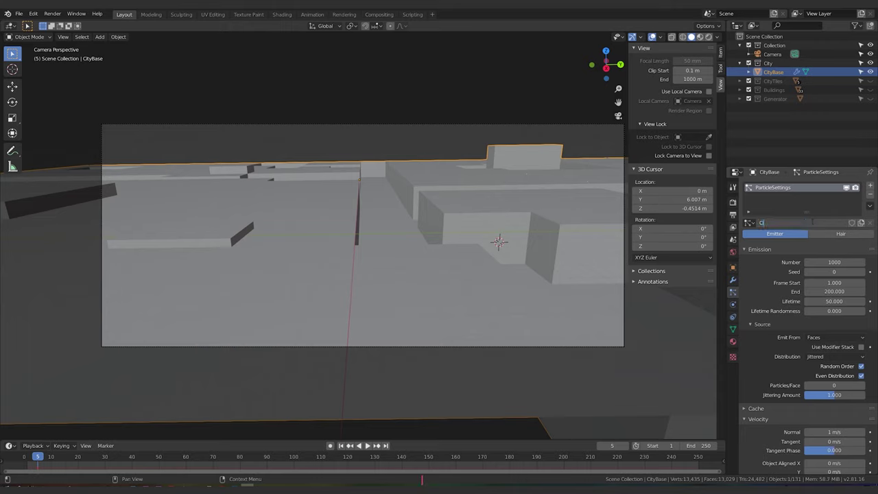
pyautogui.write('ityBlockEmi')
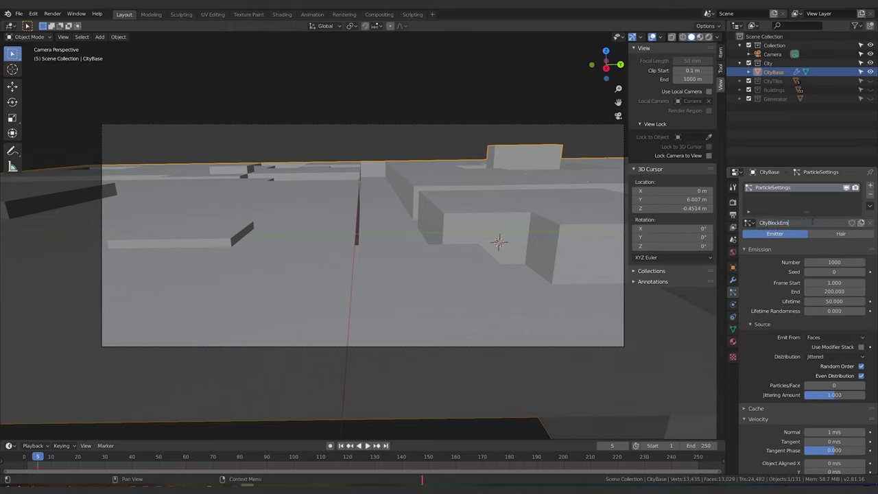
pyautogui.press('BackSpace')
pyautogui.write('itter')
pyautogui.press('Return')
# Step: Set the CityBase particles' physics type to None and their normal velocity to 0 m/s
pyautogui.scroll(-10, 780, 395)
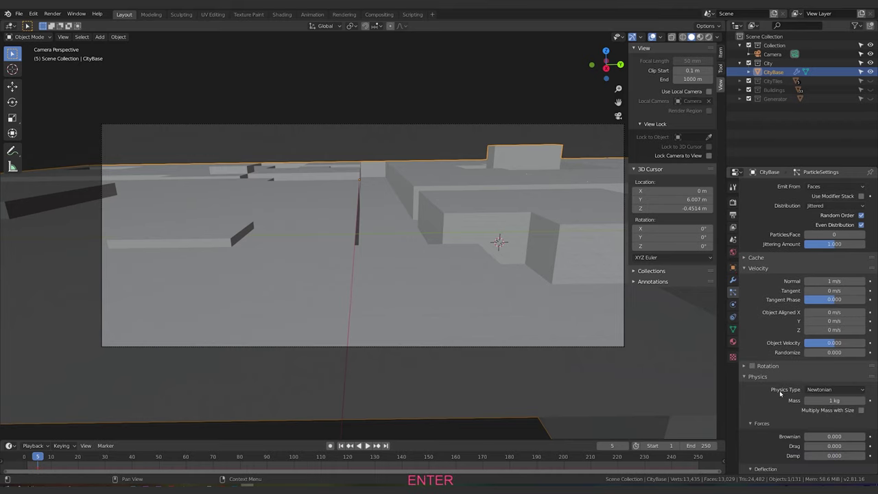
pyautogui.scroll(2, 808, 356)
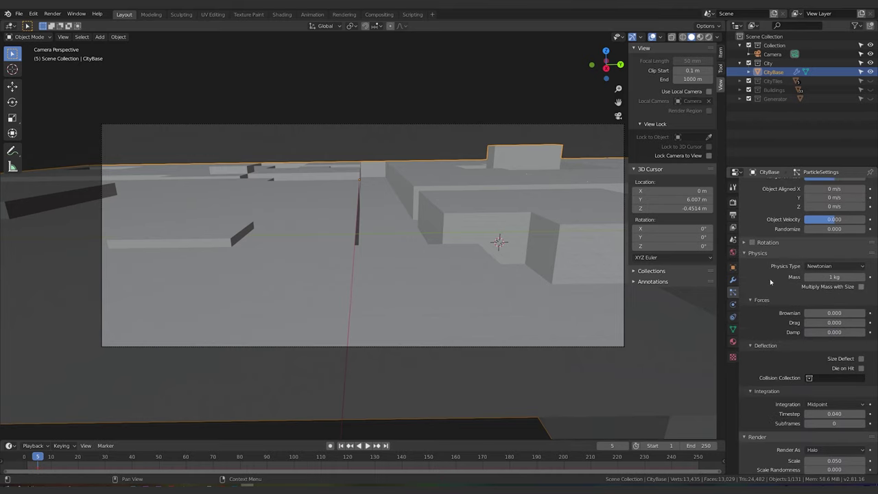
pyautogui.click(819, 266)
pyautogui.click(816, 276)
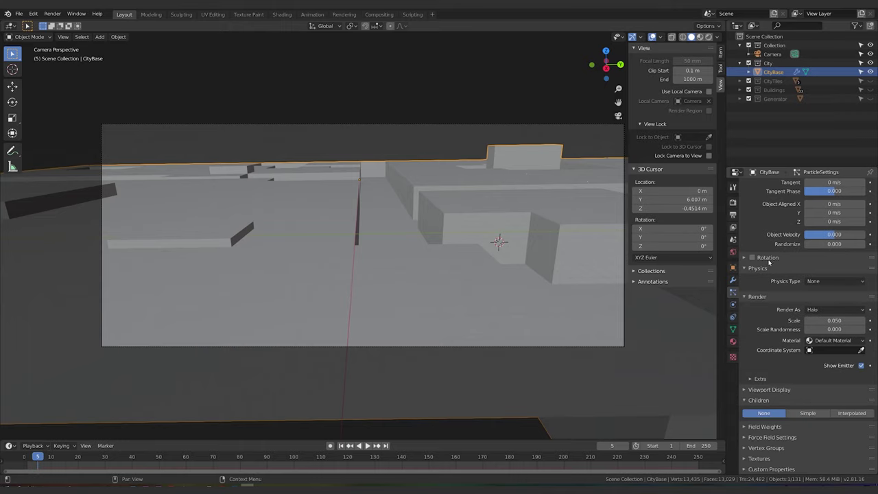
pyautogui.scroll(5, 770, 302)
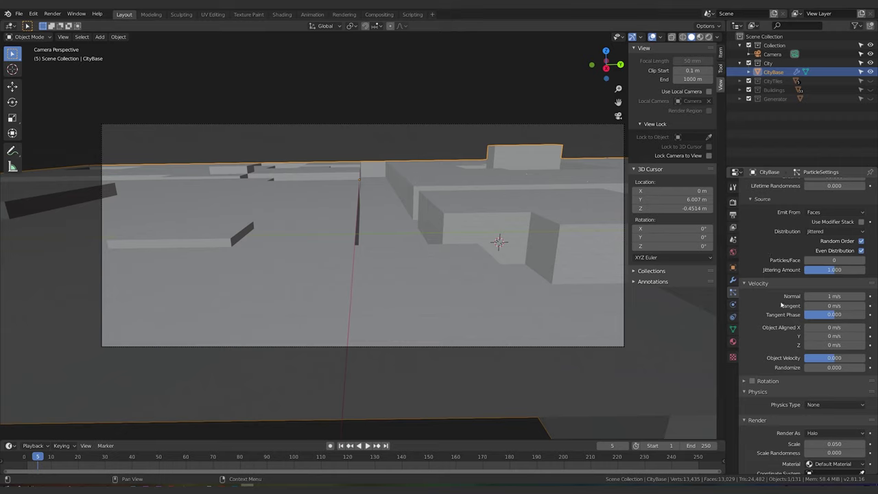
pyautogui.write('0')
pyautogui.press('Return')
# Step: Set the particle emission to start at frame 0 and end at frame 1
pyautogui.scroll(3, 775, 278)
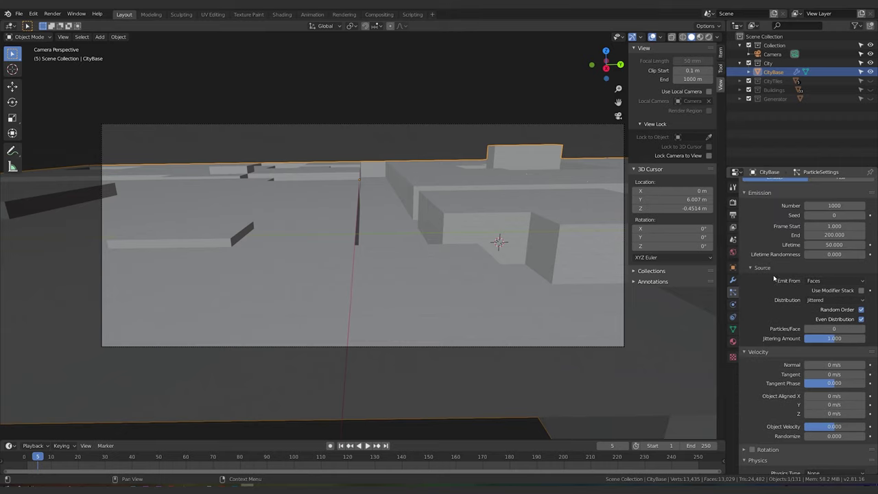
pyautogui.click(838, 227)
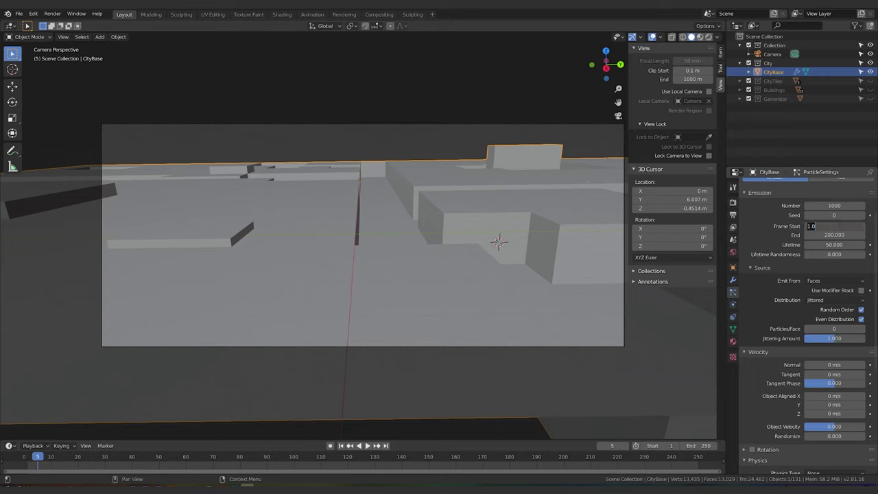
pyautogui.write('0')
pyautogui.press('Return')
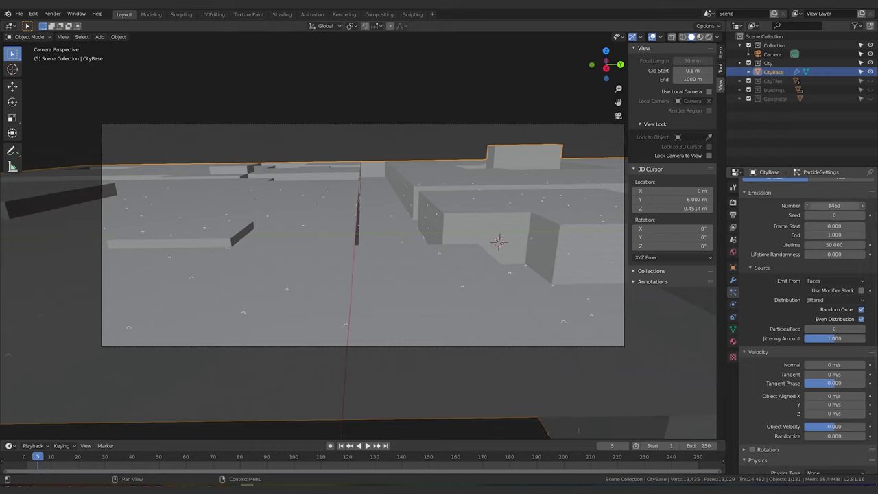
# Step: Set the CityBase particle emission number to 2000
pyautogui.click(835, 205)
pyautogui.write('2')
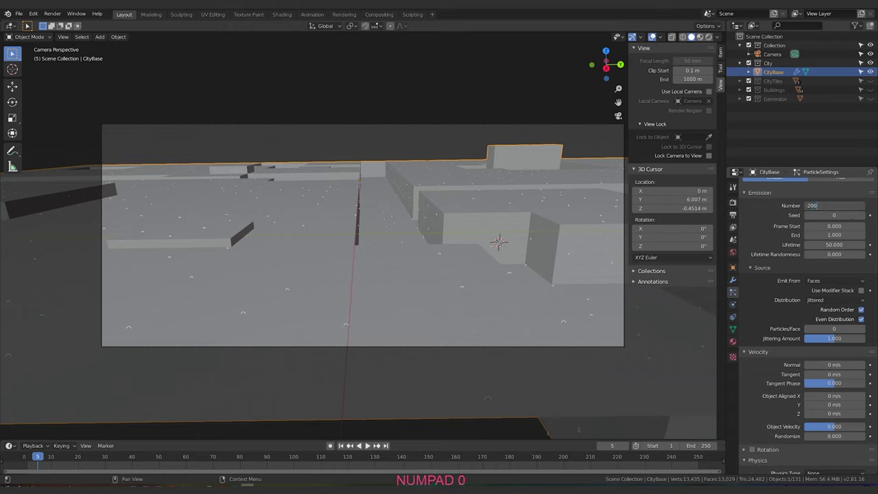
pyautogui.write('00')
pyautogui.press('Return')
pyautogui.click(841, 205)
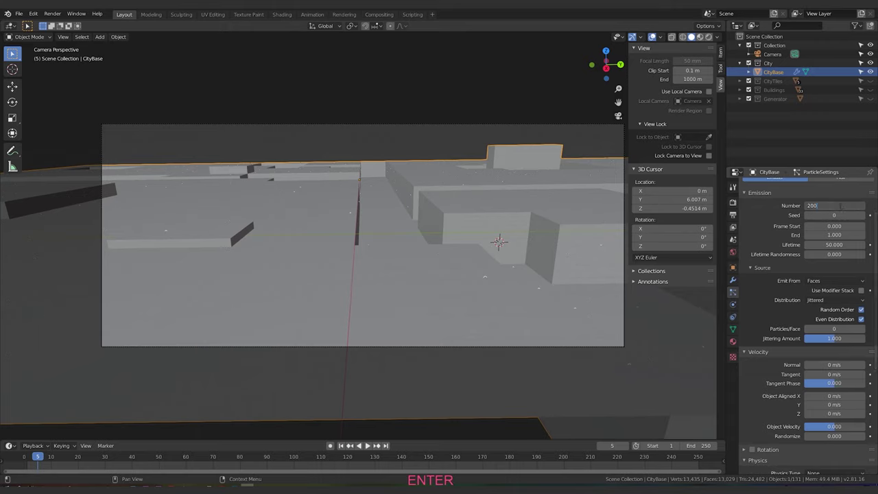
pyautogui.press('Return')
# Step: Render the particles as instances of the CityTiles collection at a scale of about 0.48
pyautogui.scroll(-7, 754, 370)
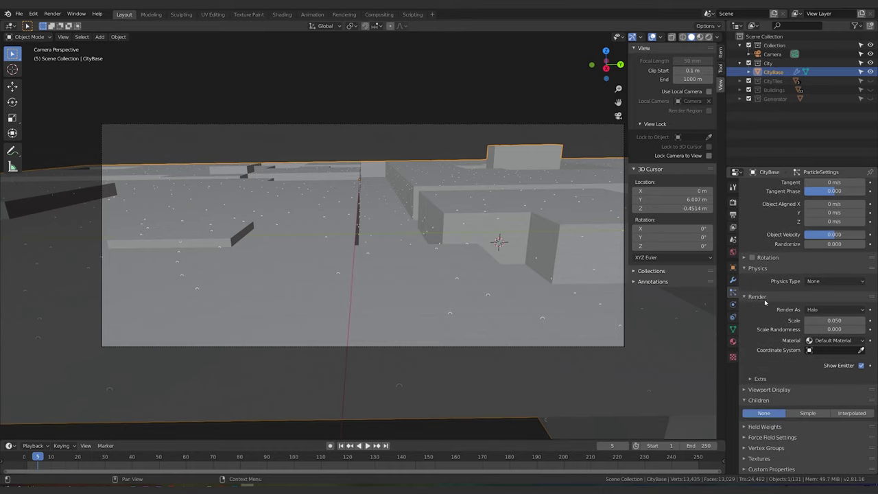
pyautogui.click(841, 310)
pyautogui.click(820, 367)
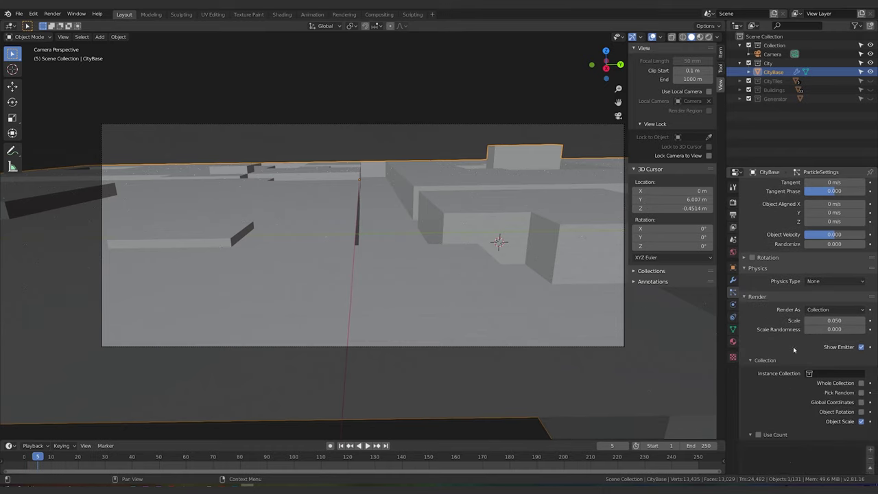
pyautogui.click(817, 374)
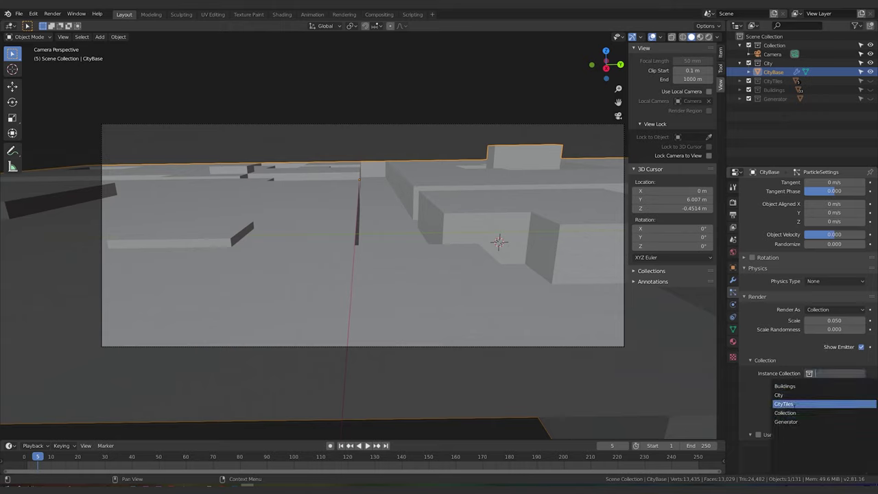
pyautogui.click(794, 404)
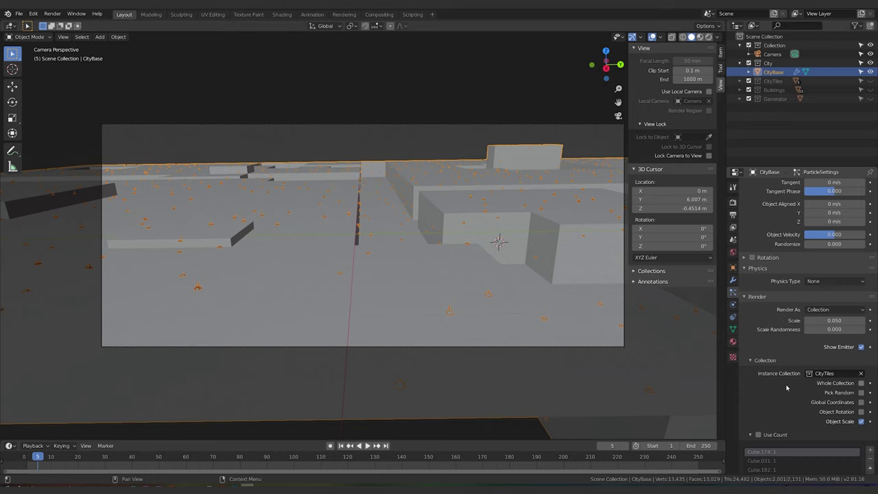
pyautogui.moveTo(811, 320); pyautogui.dragTo(863, 320)
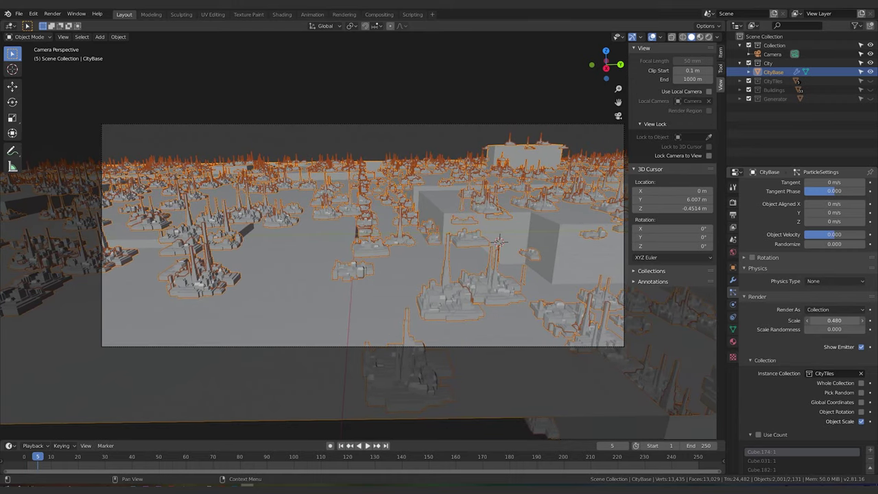
# Step: Raise the CityBase particle emission number to about 28130
pyautogui.scroll(3, 760, 245)
pyautogui.scroll(6, 760, 246)
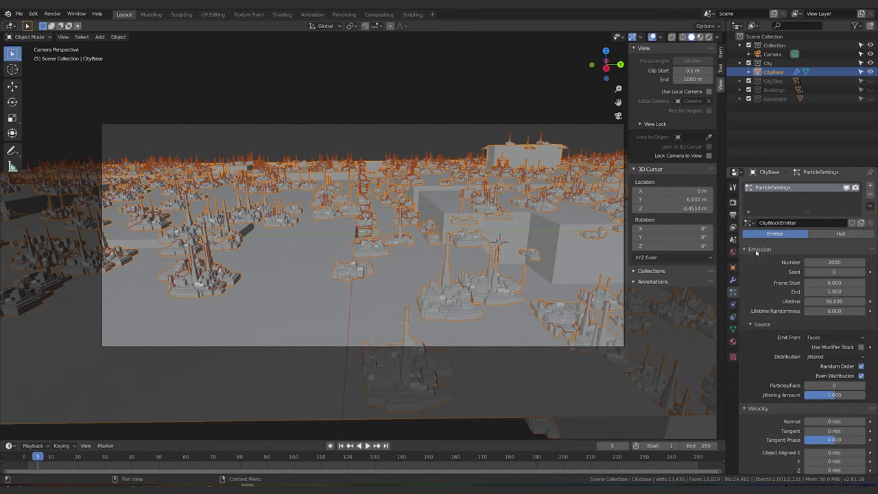
pyautogui.moveTo(834, 262); pyautogui.dragTo(877, 262)
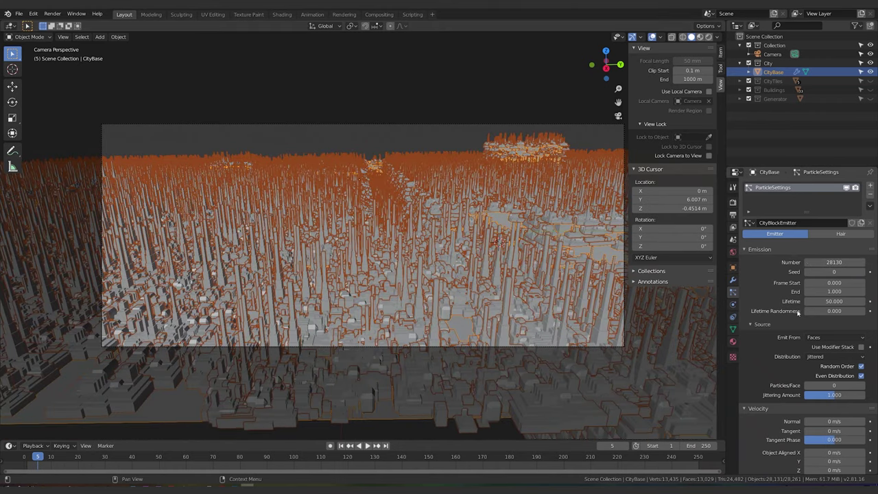
# Step: Hide the viewport overlays and change what the CityBase particles are emitted from
pyautogui.click(654, 37)
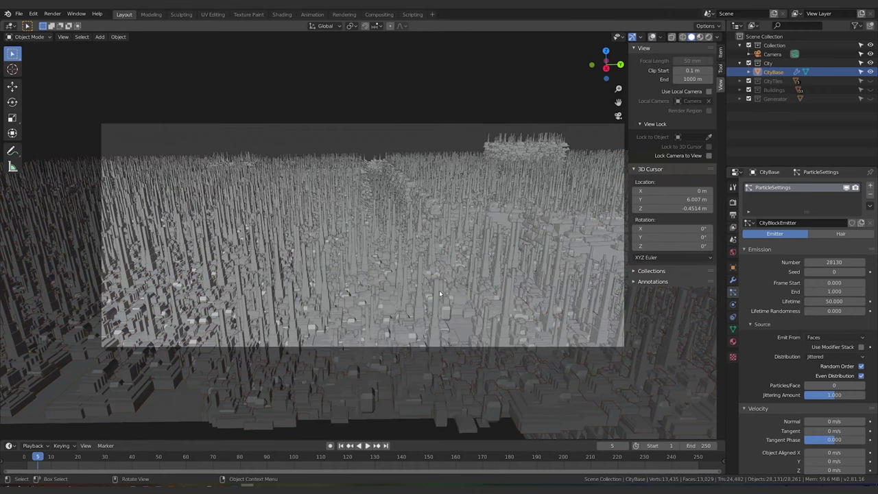
pyautogui.click(822, 339)
pyautogui.click(821, 367)
# Step: Enable Use Count for the CityTiles instance collection in the particle render settings
pyautogui.scroll(-7, 815, 384)
pyautogui.scroll(-5, 778, 384)
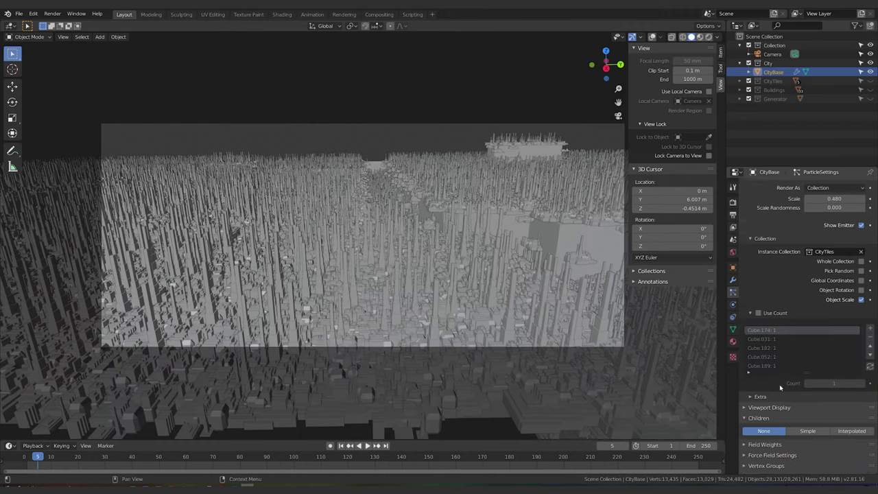
pyautogui.click(758, 326)
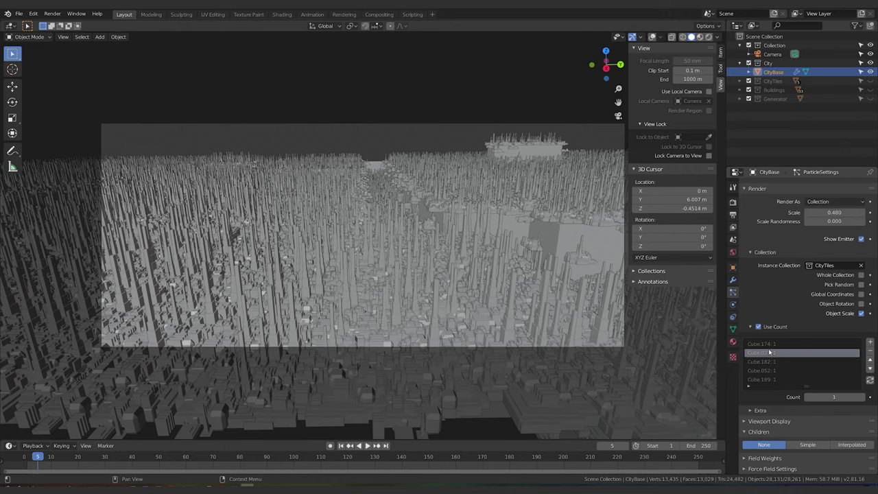
# Step: Set the instance counts of Cube.174, Cube.182, Cube.031, Cube.052 and Cube.189 to 0
pyautogui.click(806, 398)
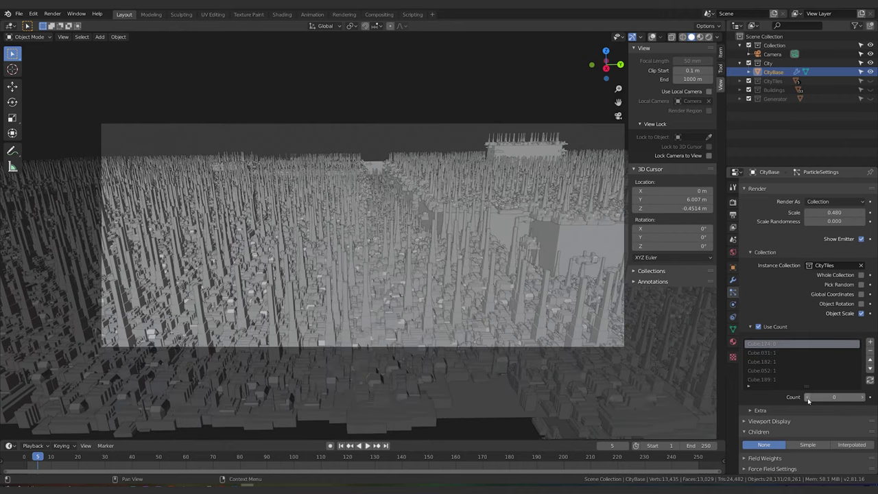
pyautogui.click(770, 363)
pyautogui.click(808, 400)
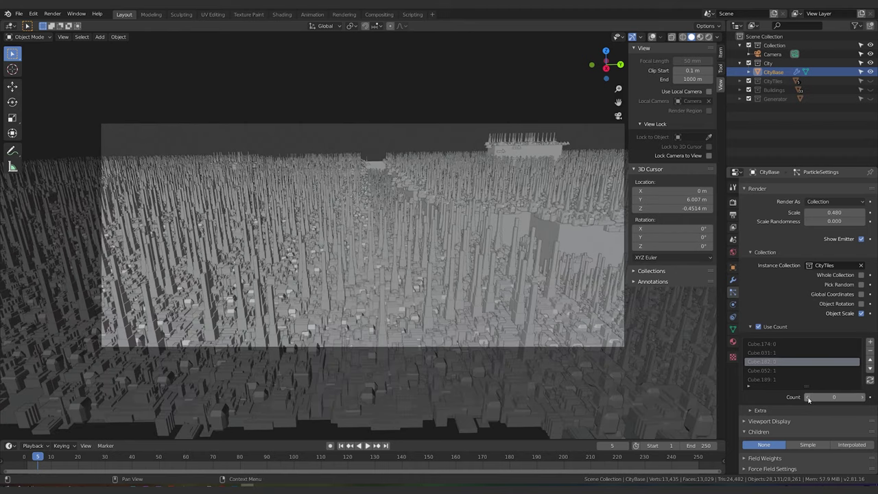
pyautogui.click(771, 354)
pyautogui.click(808, 397)
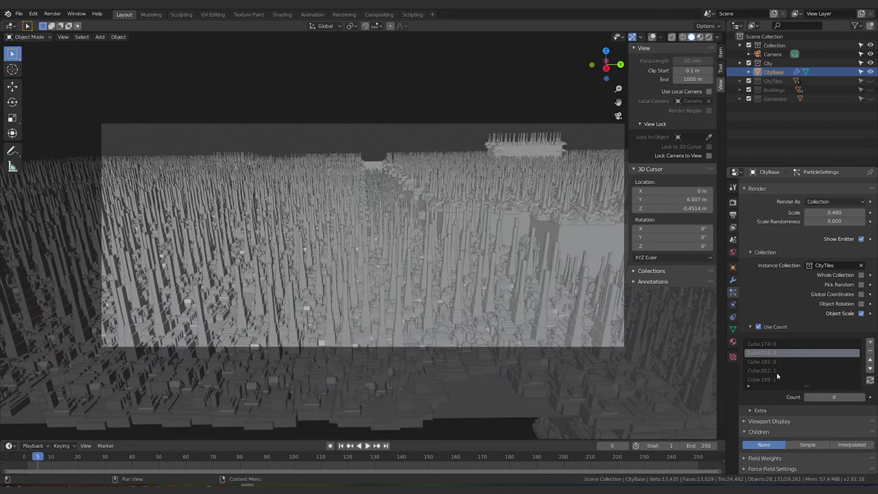
pyautogui.click(777, 371)
pyautogui.click(808, 396)
pyautogui.click(795, 379)
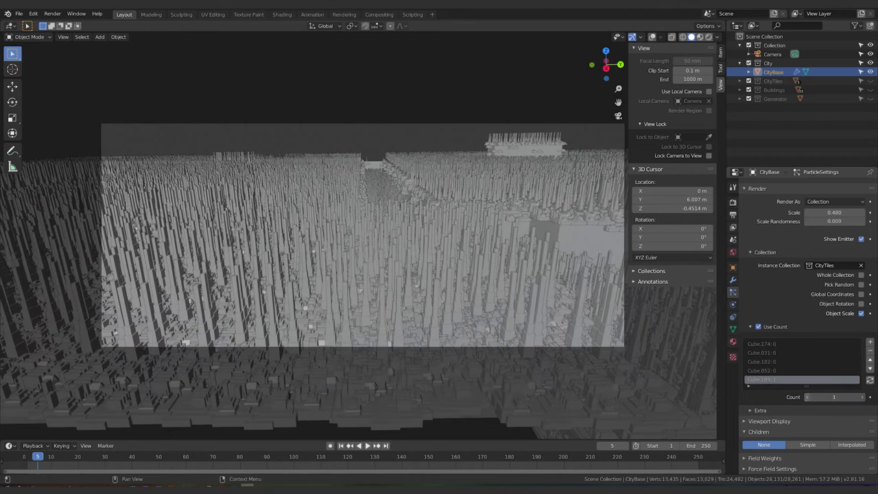
pyautogui.click(808, 396)
pyautogui.click(863, 396)
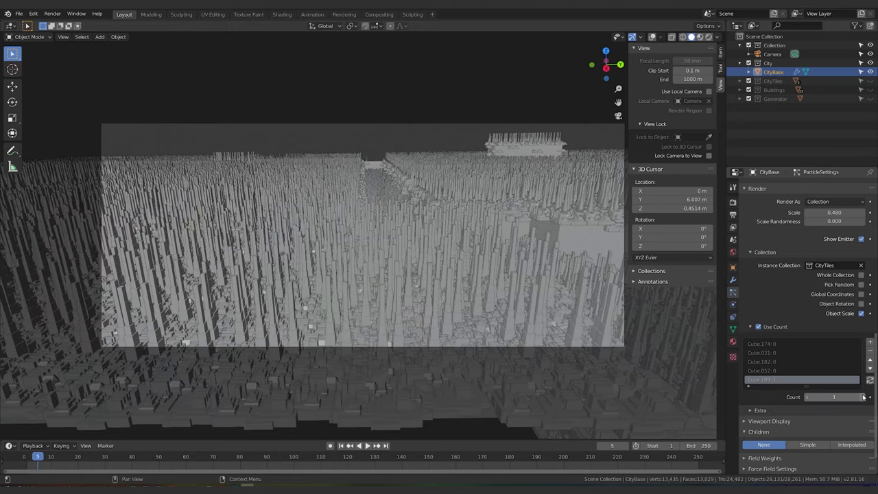
pyautogui.click(808, 397)
# Step: Set the instance counts of Cube.052, Cube.182, Cube.031 and Cube.174 to 1
pyautogui.click(760, 370)
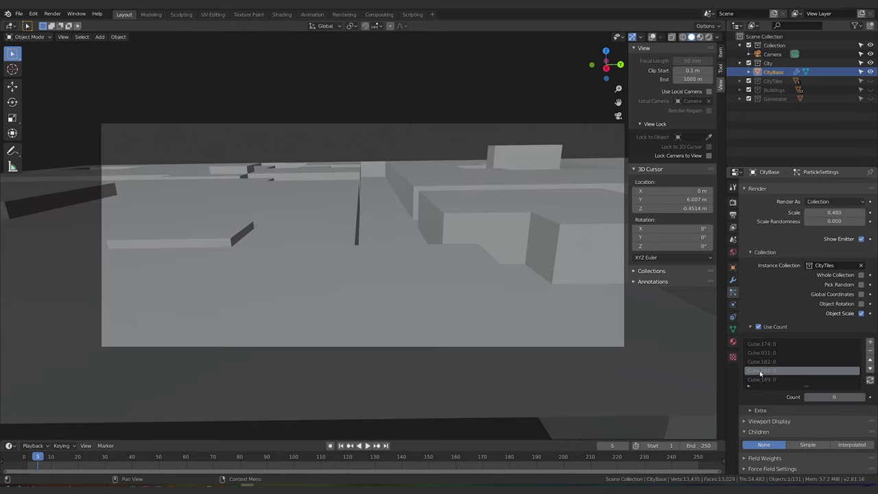
pyautogui.click(863, 398)
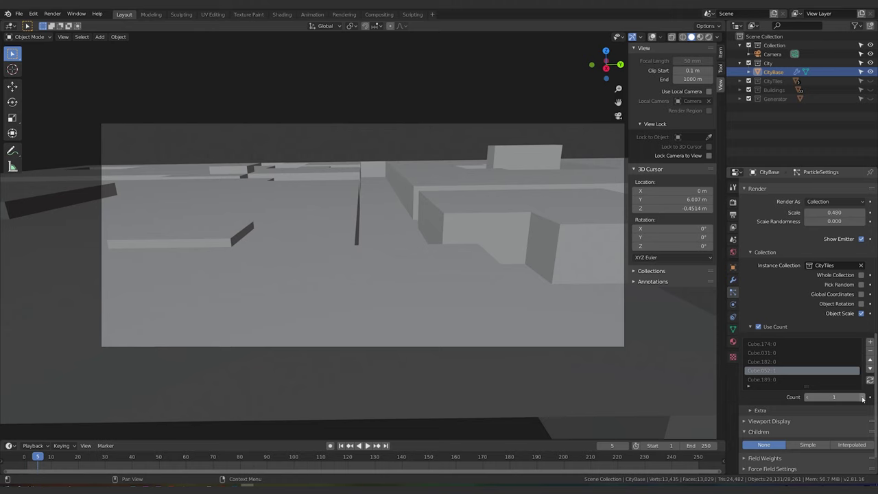
pyautogui.click(863, 397)
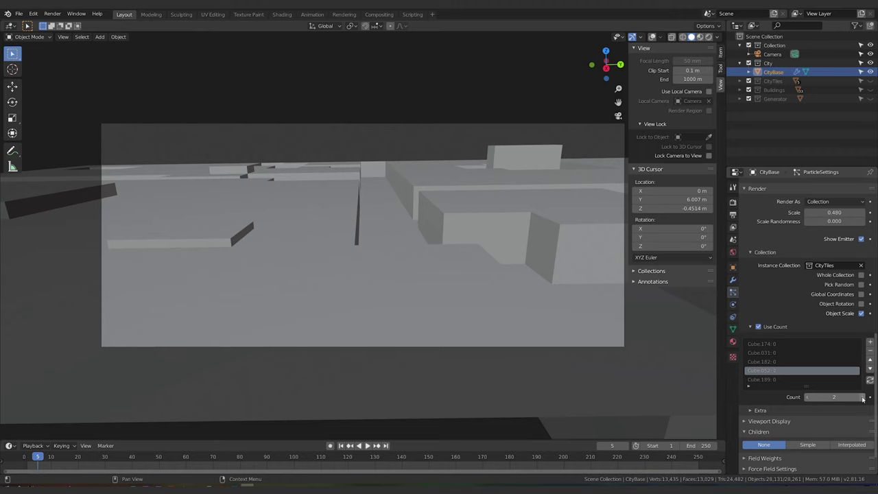
pyautogui.click(806, 398)
pyautogui.click(784, 362)
pyautogui.click(864, 397)
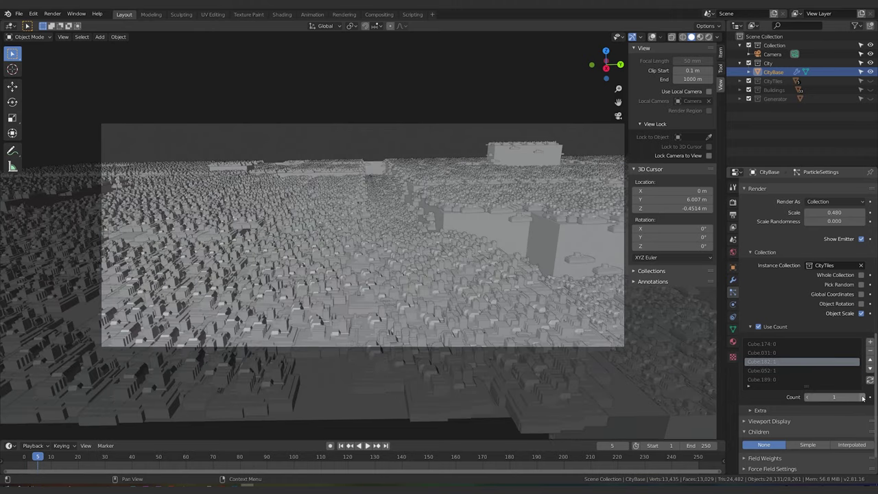
pyautogui.click(789, 352)
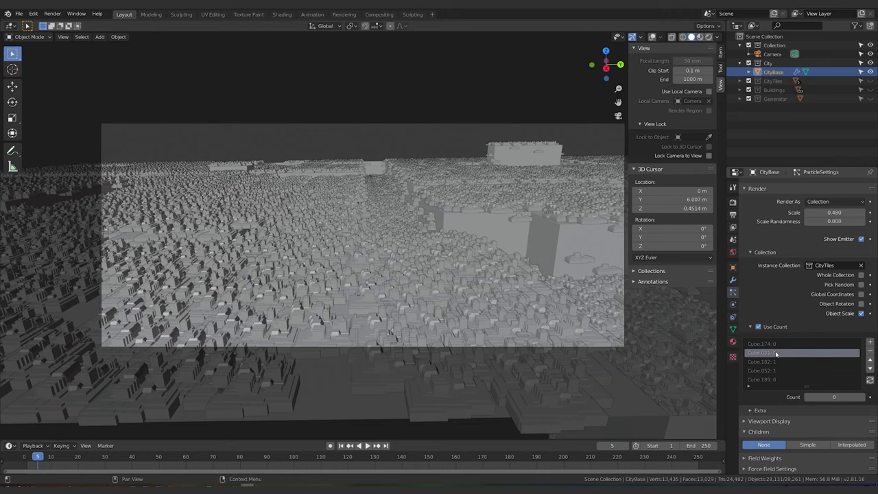
pyautogui.click(863, 398)
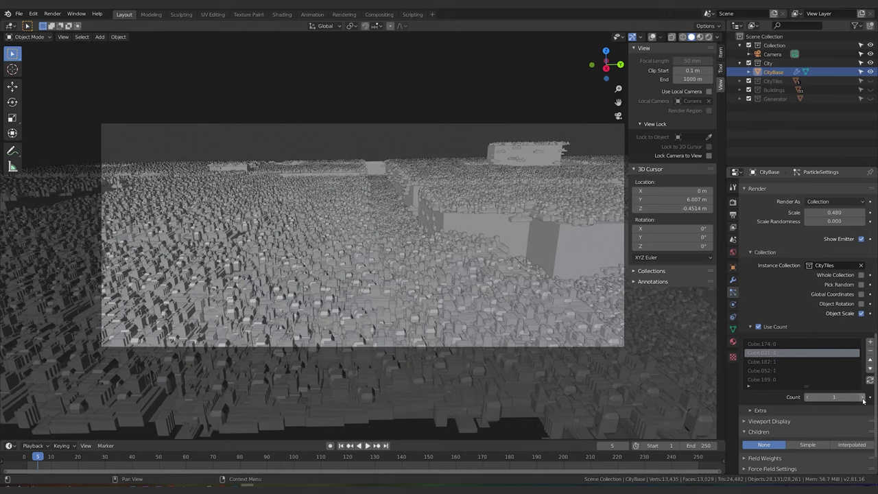
pyautogui.click(799, 344)
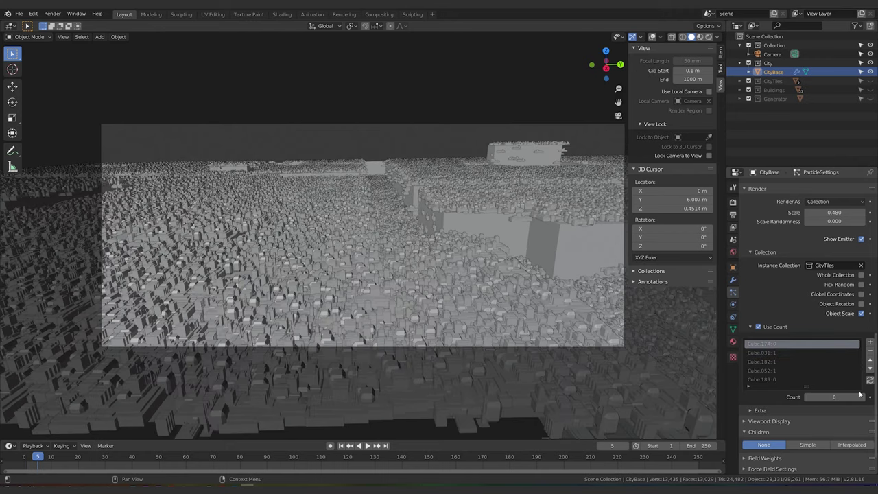
pyautogui.click(864, 397)
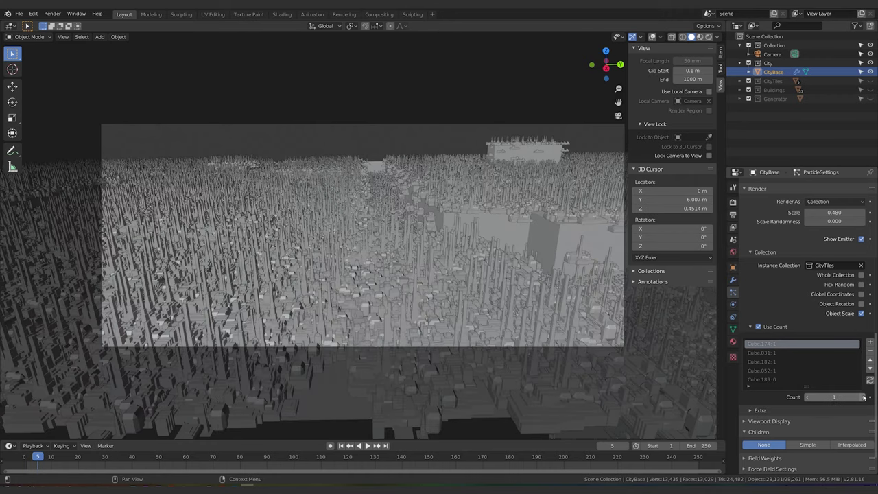
# Step: Raise the instance count of the Cube.031 tile to 12
pyautogui.click(772, 354)
pyautogui.click(863, 399)
pyautogui.click(864, 399)
pyautogui.click(863, 399)
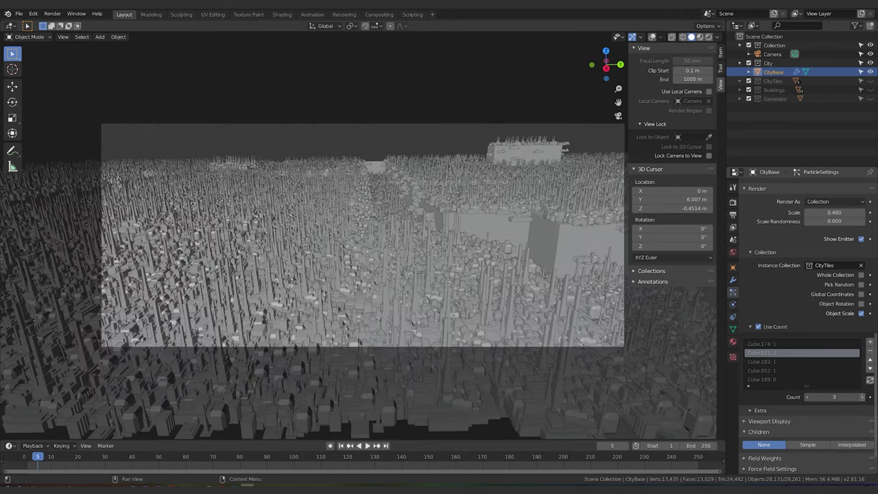
pyautogui.click(864, 400)
pyautogui.click(863, 399)
pyautogui.click(864, 399)
pyautogui.click(864, 399)
pyautogui.click(863, 397)
pyautogui.click(863, 398)
pyautogui.click(864, 397)
pyautogui.click(864, 397)
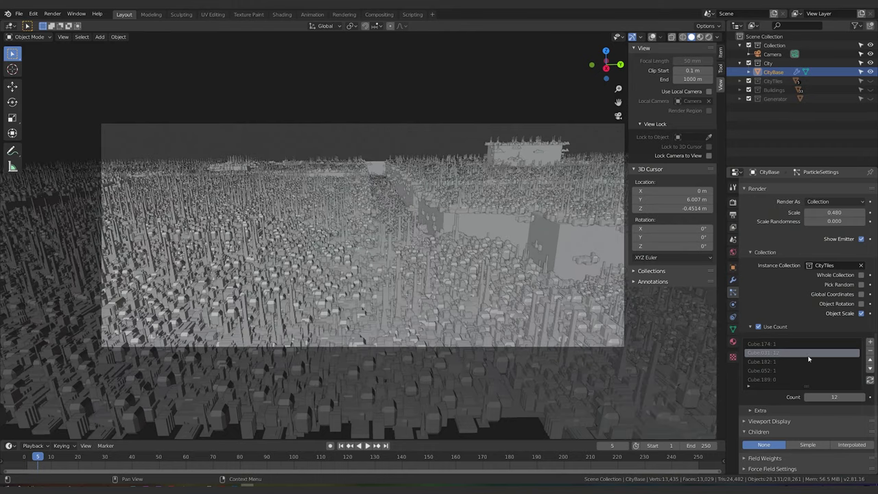
# Step: Raise the instance count of the Cube.182 tile to 9
pyautogui.click(769, 361)
pyautogui.click(864, 397)
pyautogui.click(864, 397)
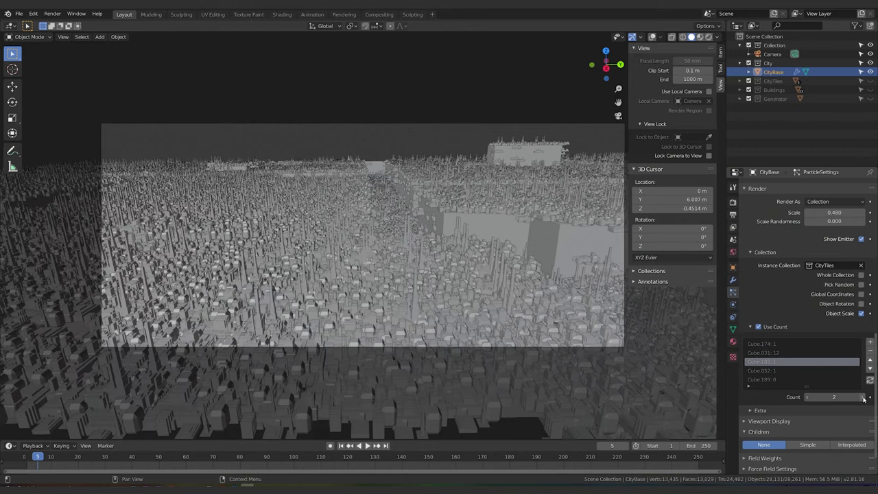
pyautogui.click(864, 397)
pyautogui.click(864, 397)
pyautogui.click(863, 397)
pyautogui.click(863, 397)
pyautogui.click(864, 398)
pyautogui.click(863, 397)
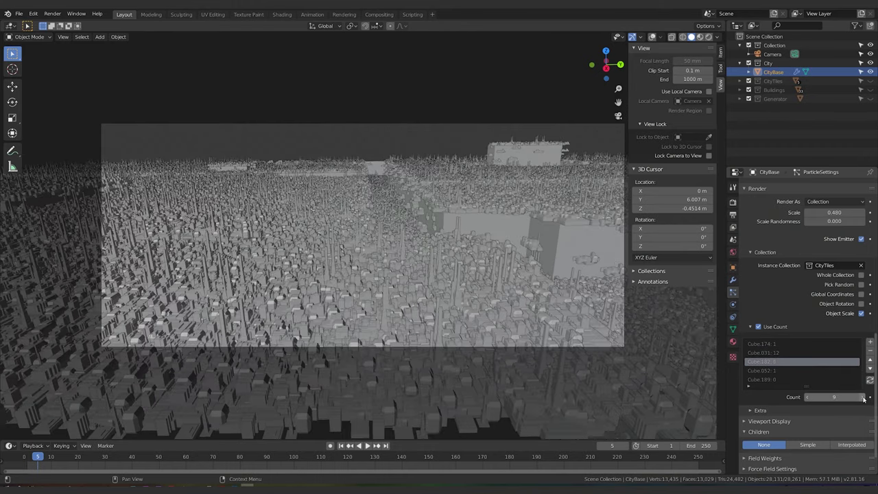
# Step: Set the instance count of Cube.189 to 1 and that of Cube.182 to 11
pyautogui.click(760, 379)
pyautogui.scroll(-2, 775, 377)
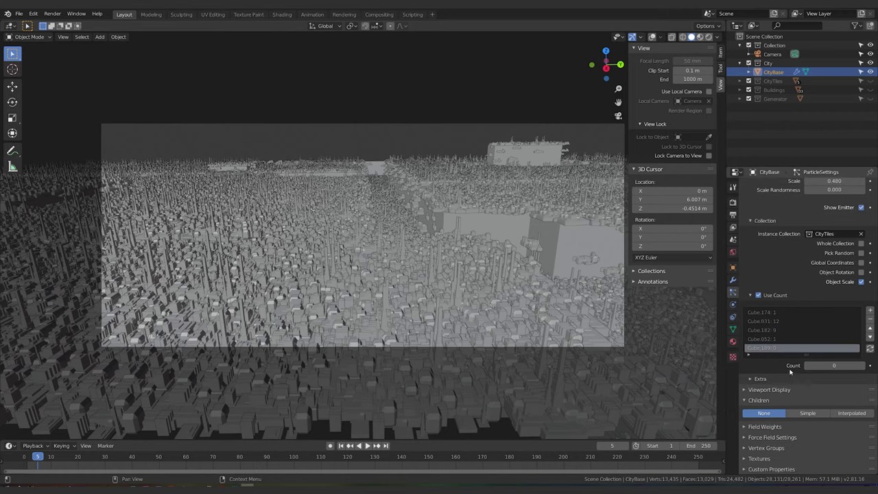
pyautogui.click(864, 366)
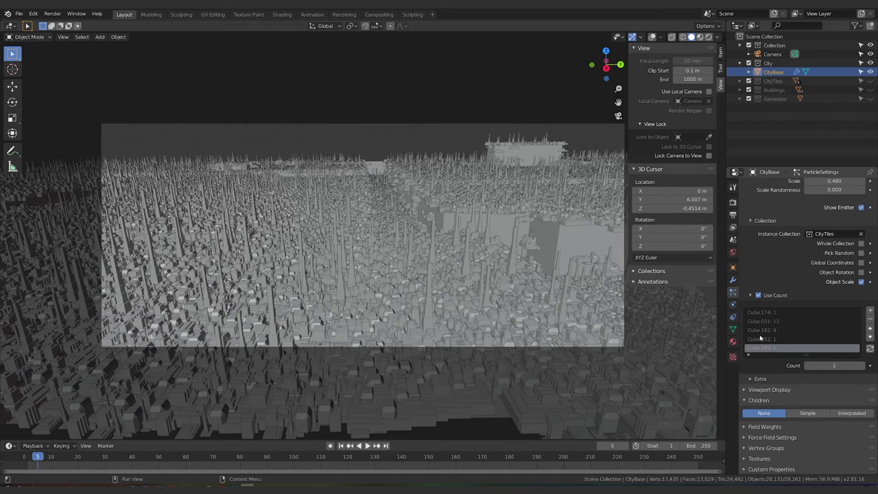
pyautogui.click(781, 331)
pyautogui.click(863, 365)
pyautogui.click(863, 365)
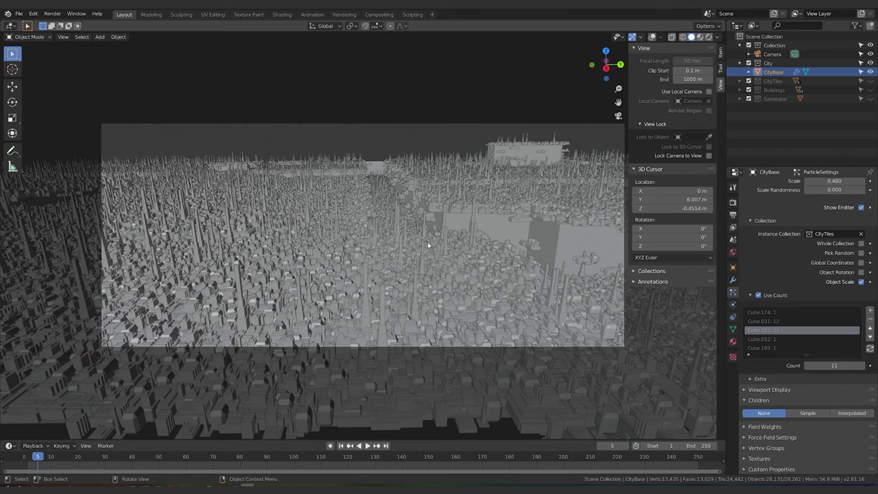
pyautogui.moveTo(434, 270); pyautogui.dragTo(432, 270, button='middle')
pyautogui.scroll(2, 429, 269)
pyautogui.scroll(-1, 428, 269)
pyautogui.press('KP_0')
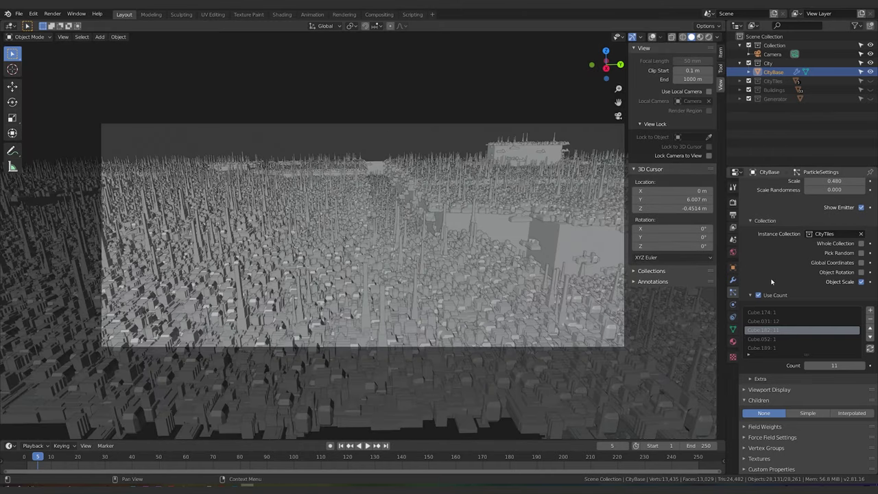
# Step: Choose Eevee as the render engine and switch the viewport to Rendered shading
pyautogui.click(732, 202)
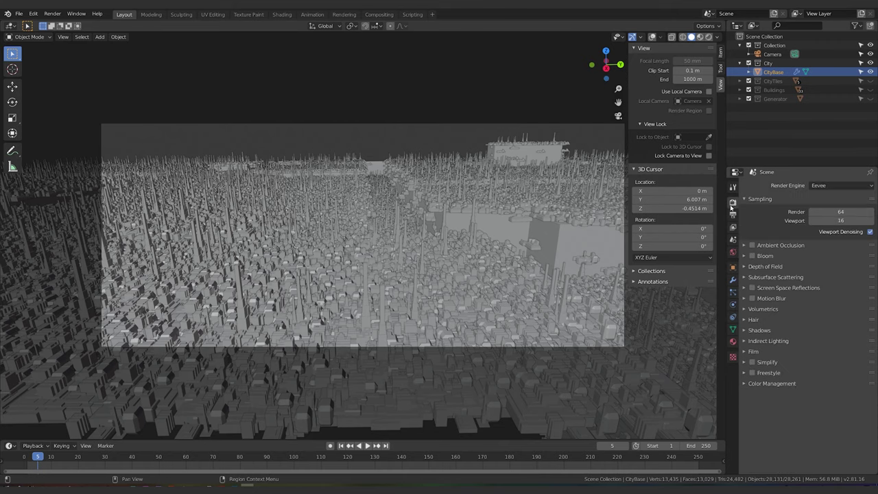
pyautogui.click(817, 185)
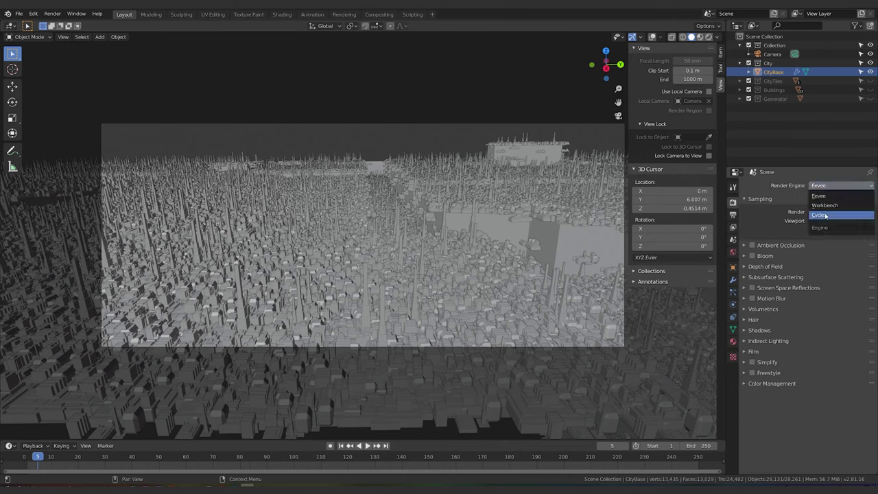
pyautogui.click(824, 197)
pyautogui.press('z')
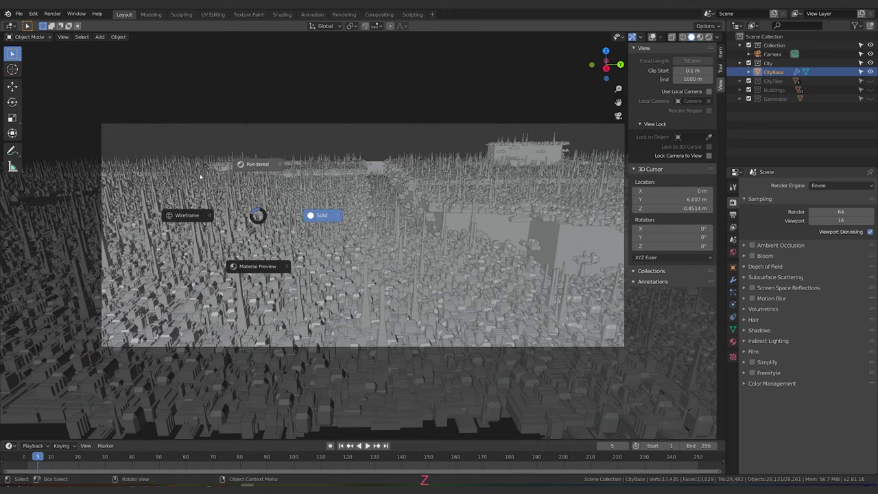
pyautogui.click(410, 172)
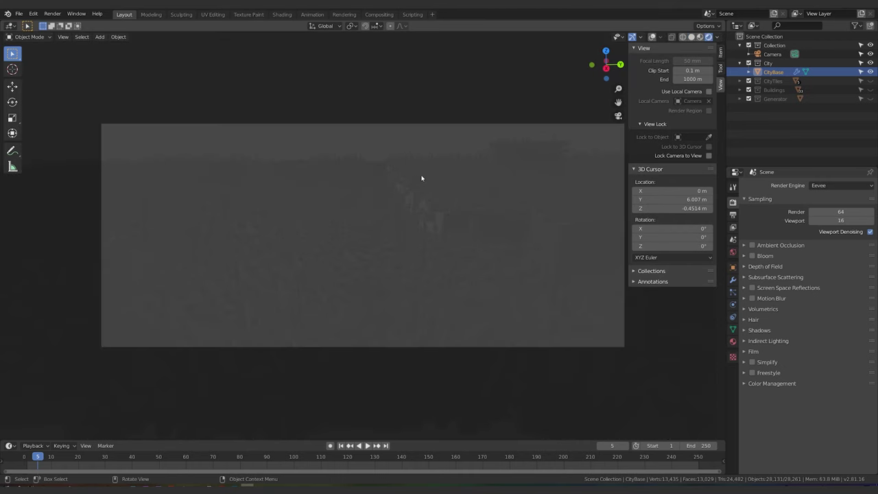
# Step: Add a Sun light at the 3D cursor and rotate it about 57.1° around the view axis
pyautogui.press('r')
pyautogui.press('Escape')
pyautogui.hotkey('shift', 'a')
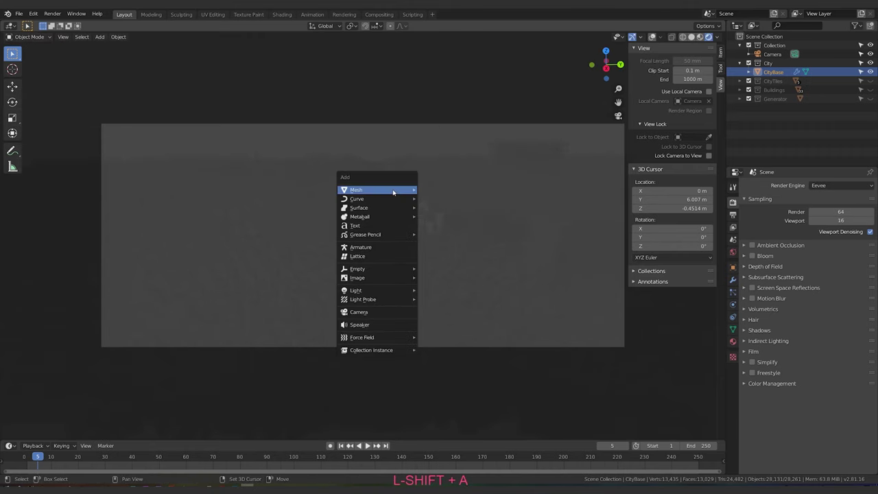
pyautogui.moveTo(377, 296)
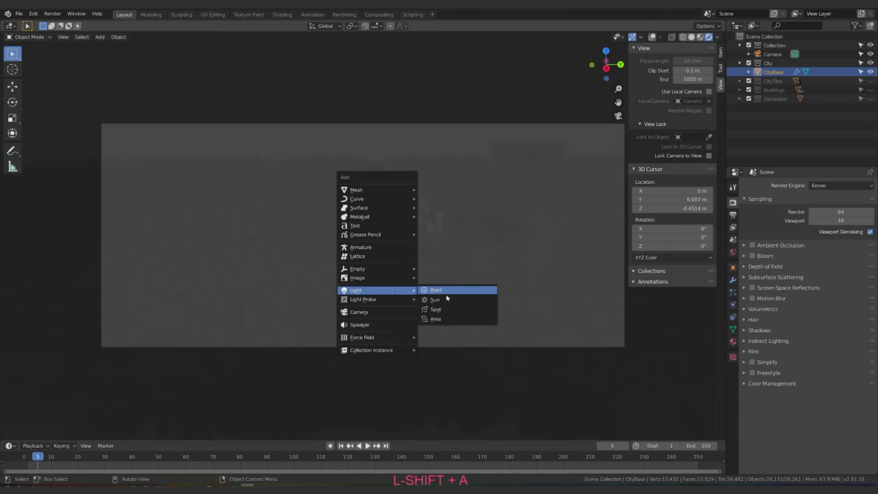
pyautogui.click(450, 300)
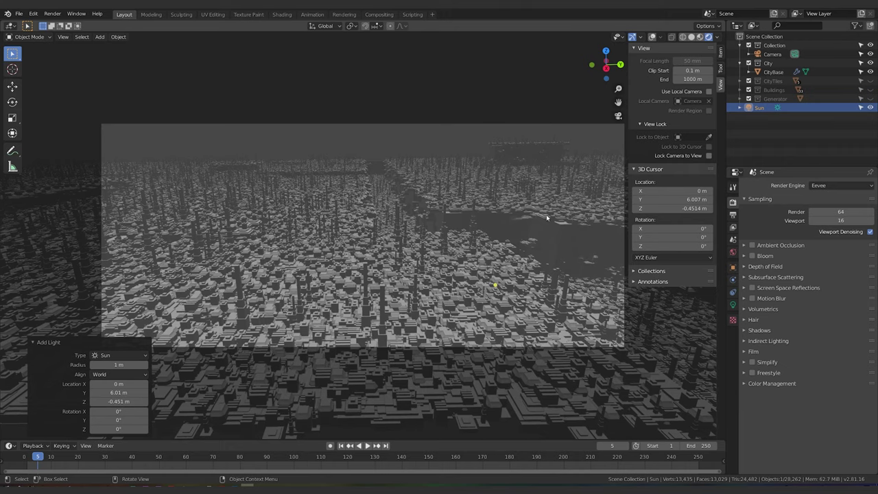
pyautogui.press('r')
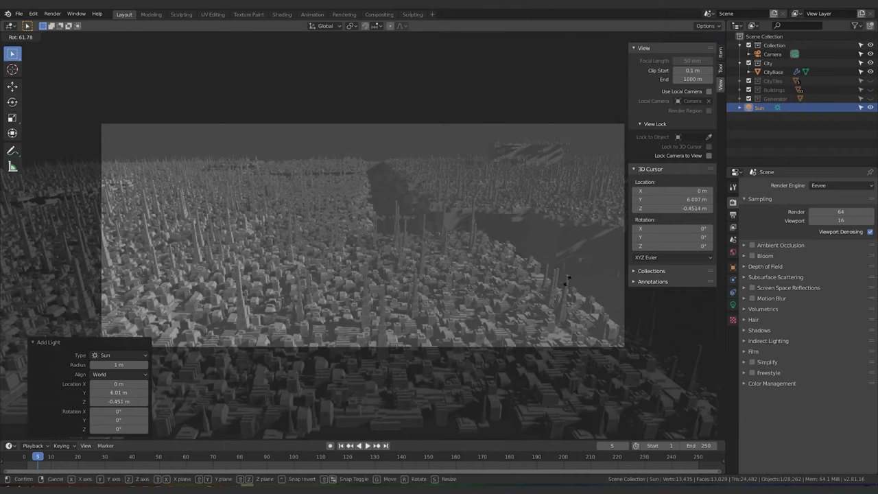
pyautogui.click(581, 284)
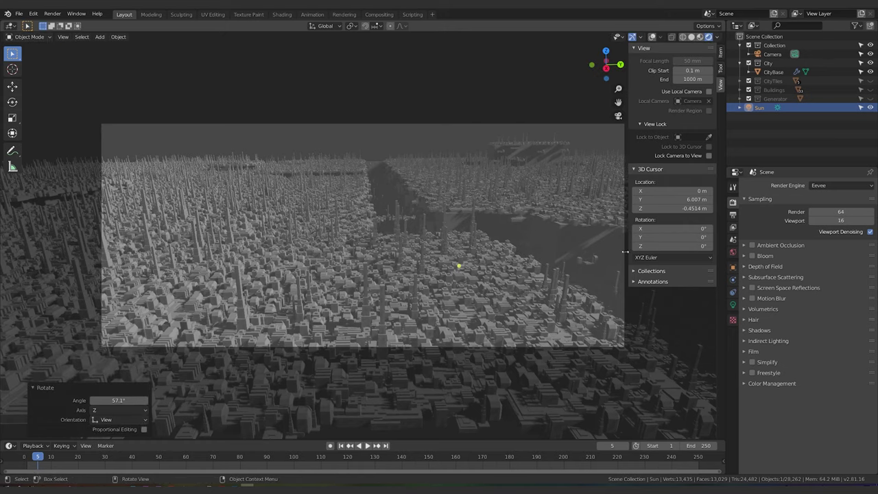
# Step: Set the Sun light's strength to 3.250 and give it a warm light-orange colour
pyautogui.click(733, 304)
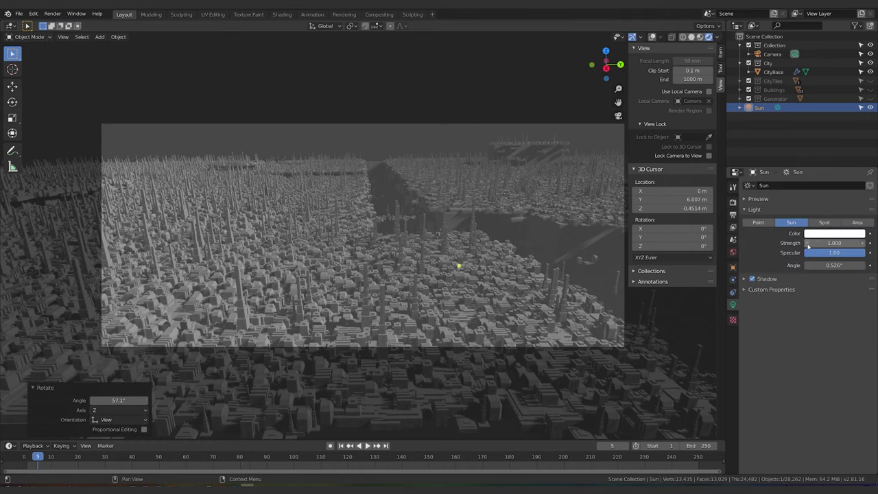
pyautogui.moveTo(832, 243); pyautogui.dragTo(855, 244)
pyautogui.click(831, 234)
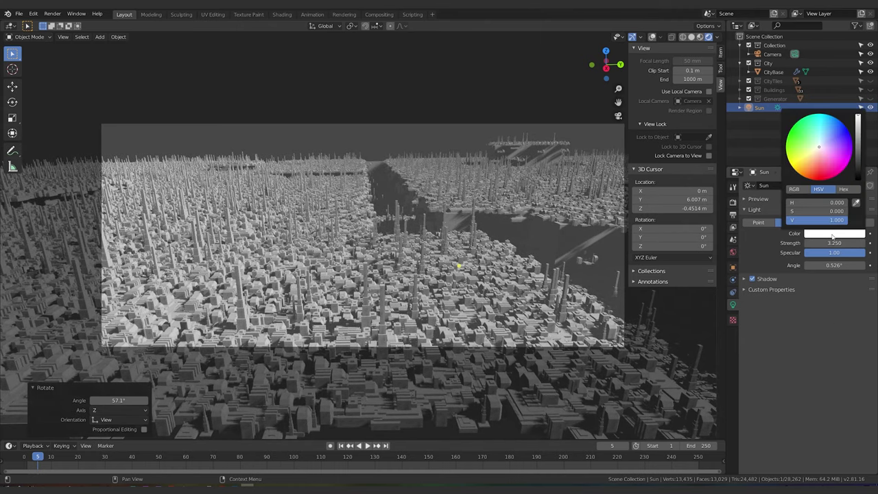
pyautogui.click(810, 173)
pyautogui.moveTo(810, 173); pyautogui.dragTo(811, 162)
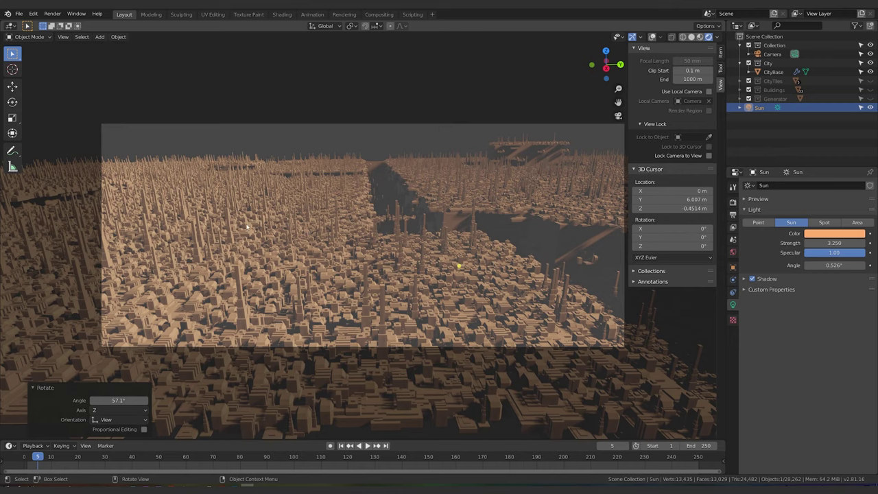
# Step: Lock the camera to the view and reframe it as a raised wide shot over the city, with the dark trench running to the horizon
pyautogui.click(709, 92)
pyautogui.click(710, 91)
pyautogui.click(708, 156)
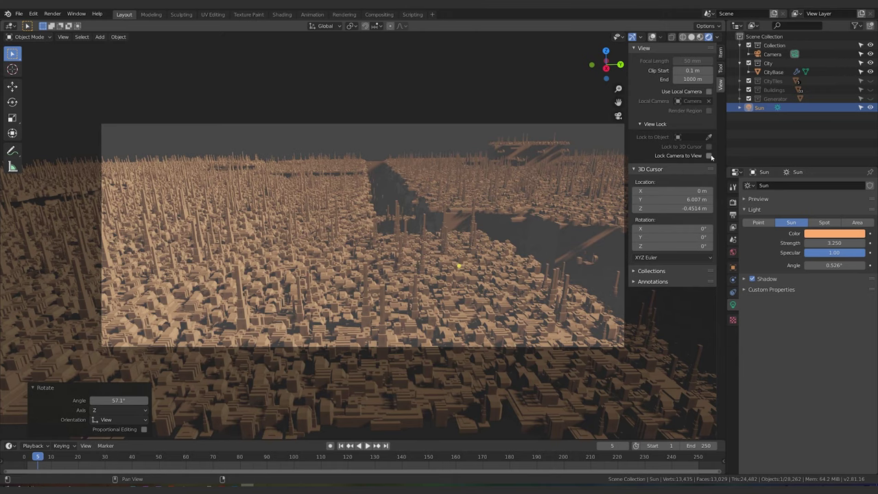
pyautogui.moveTo(261, 259); pyautogui.dragTo(302, 261, button='middle')
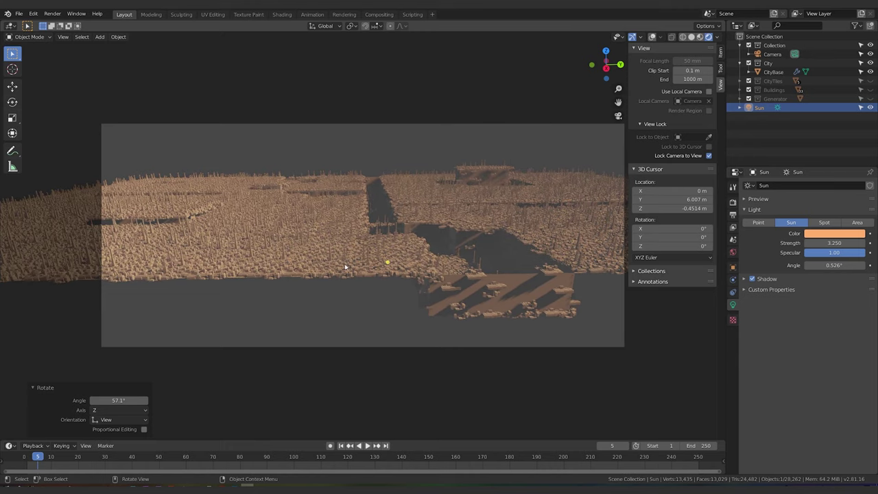
pyautogui.scroll(2, 345, 267)
pyautogui.moveTo(347, 282); pyautogui.dragTo(460, 257, button='middle')
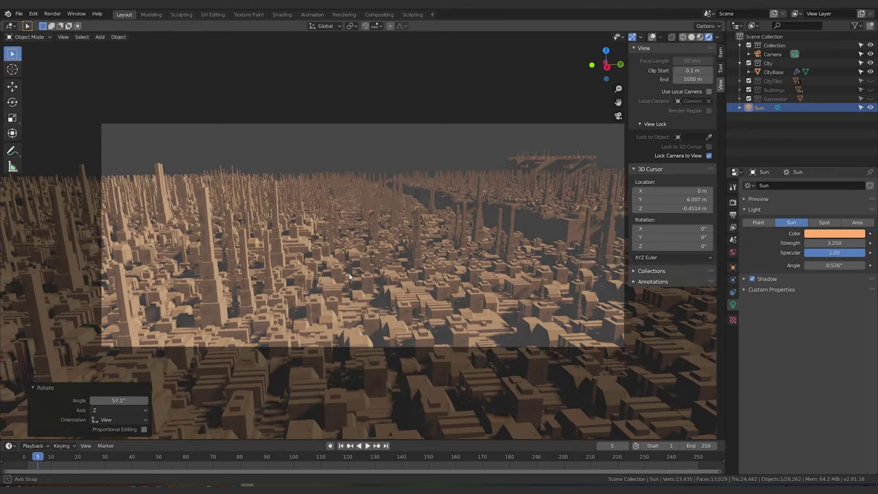
pyautogui.scroll(-2, 350, 273)
pyautogui.scroll(1, 331, 271)
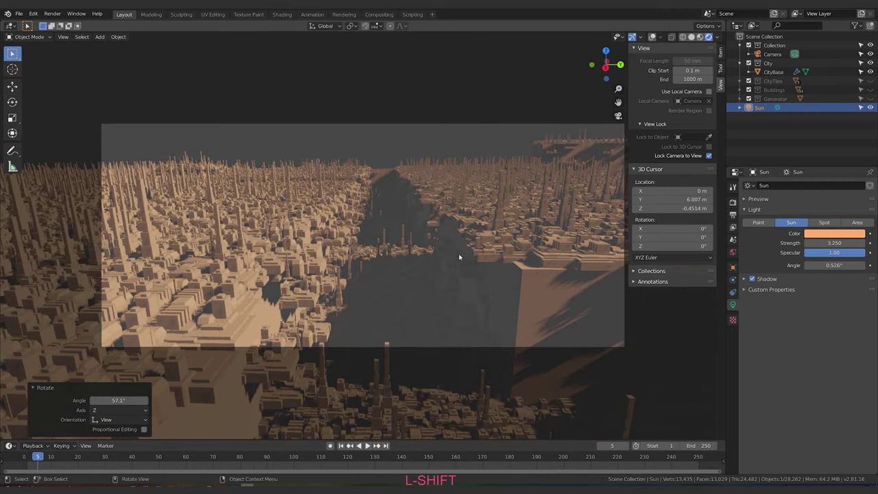
pyautogui.scroll(-4, 460, 258)
pyautogui.scroll(4, 460, 258)
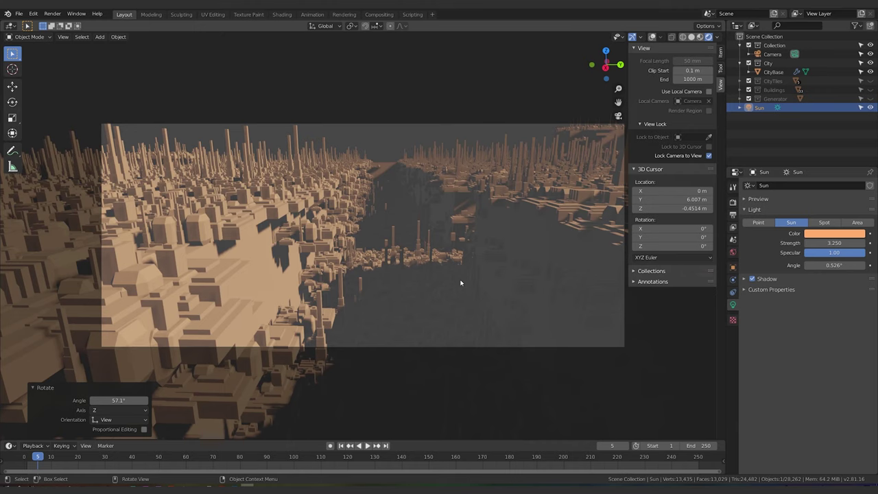
pyautogui.scroll(-6, 458, 281)
pyautogui.keyDown('shift'); pyautogui.moveTo(455, 279); pyautogui.dragTo(423, 284, button='middle'); pyautogui.keyUp('shift')
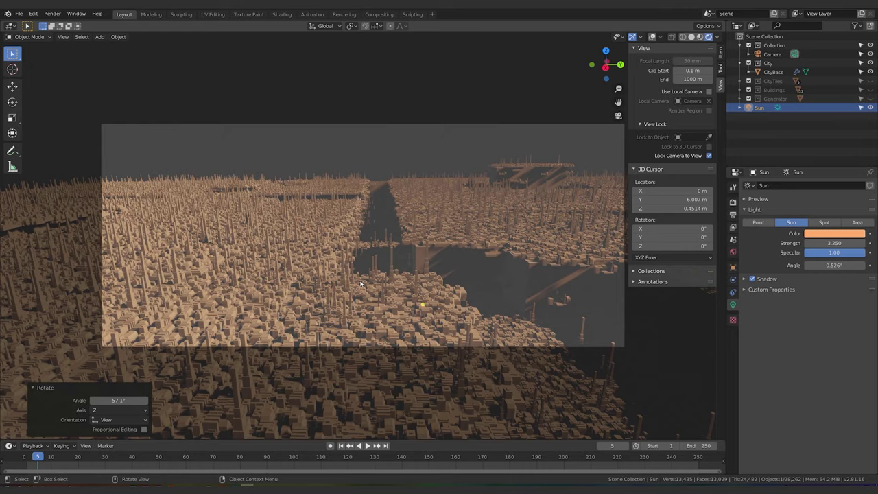
pyautogui.press('shift')
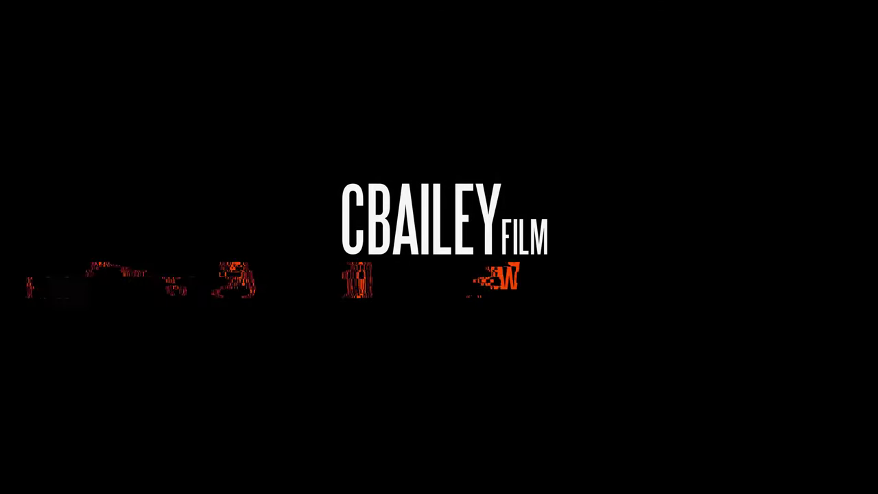